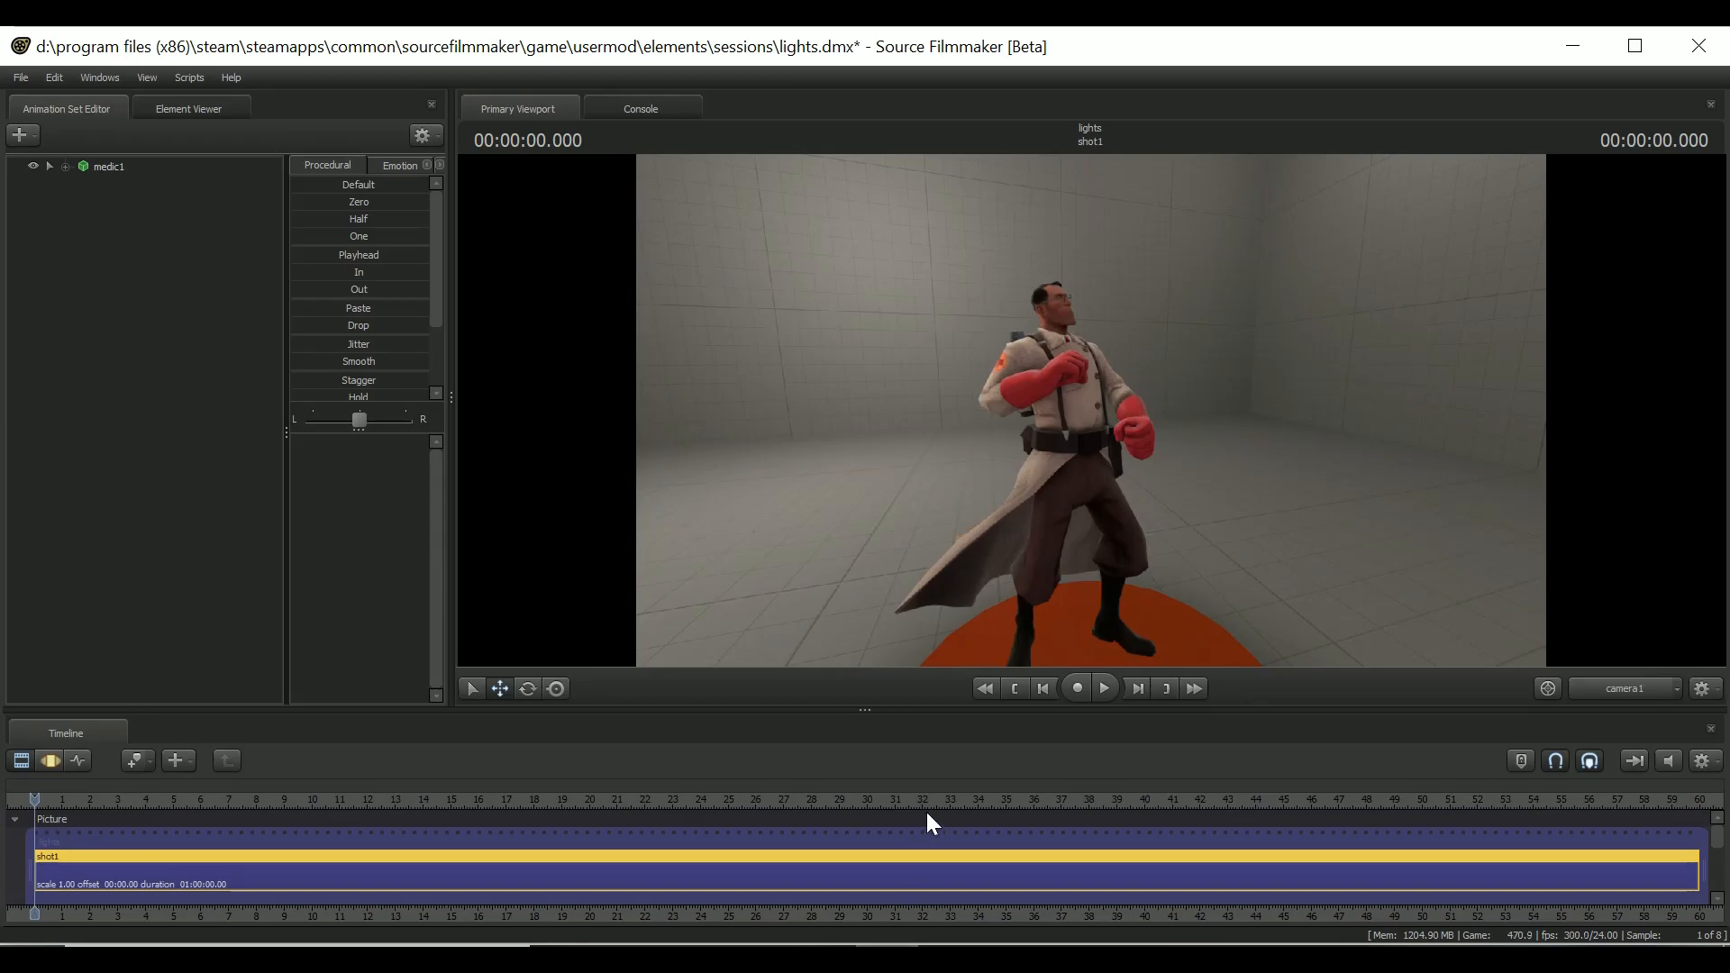
Create an animation set for a new light and look through light1 in the viewport
click(27, 135)
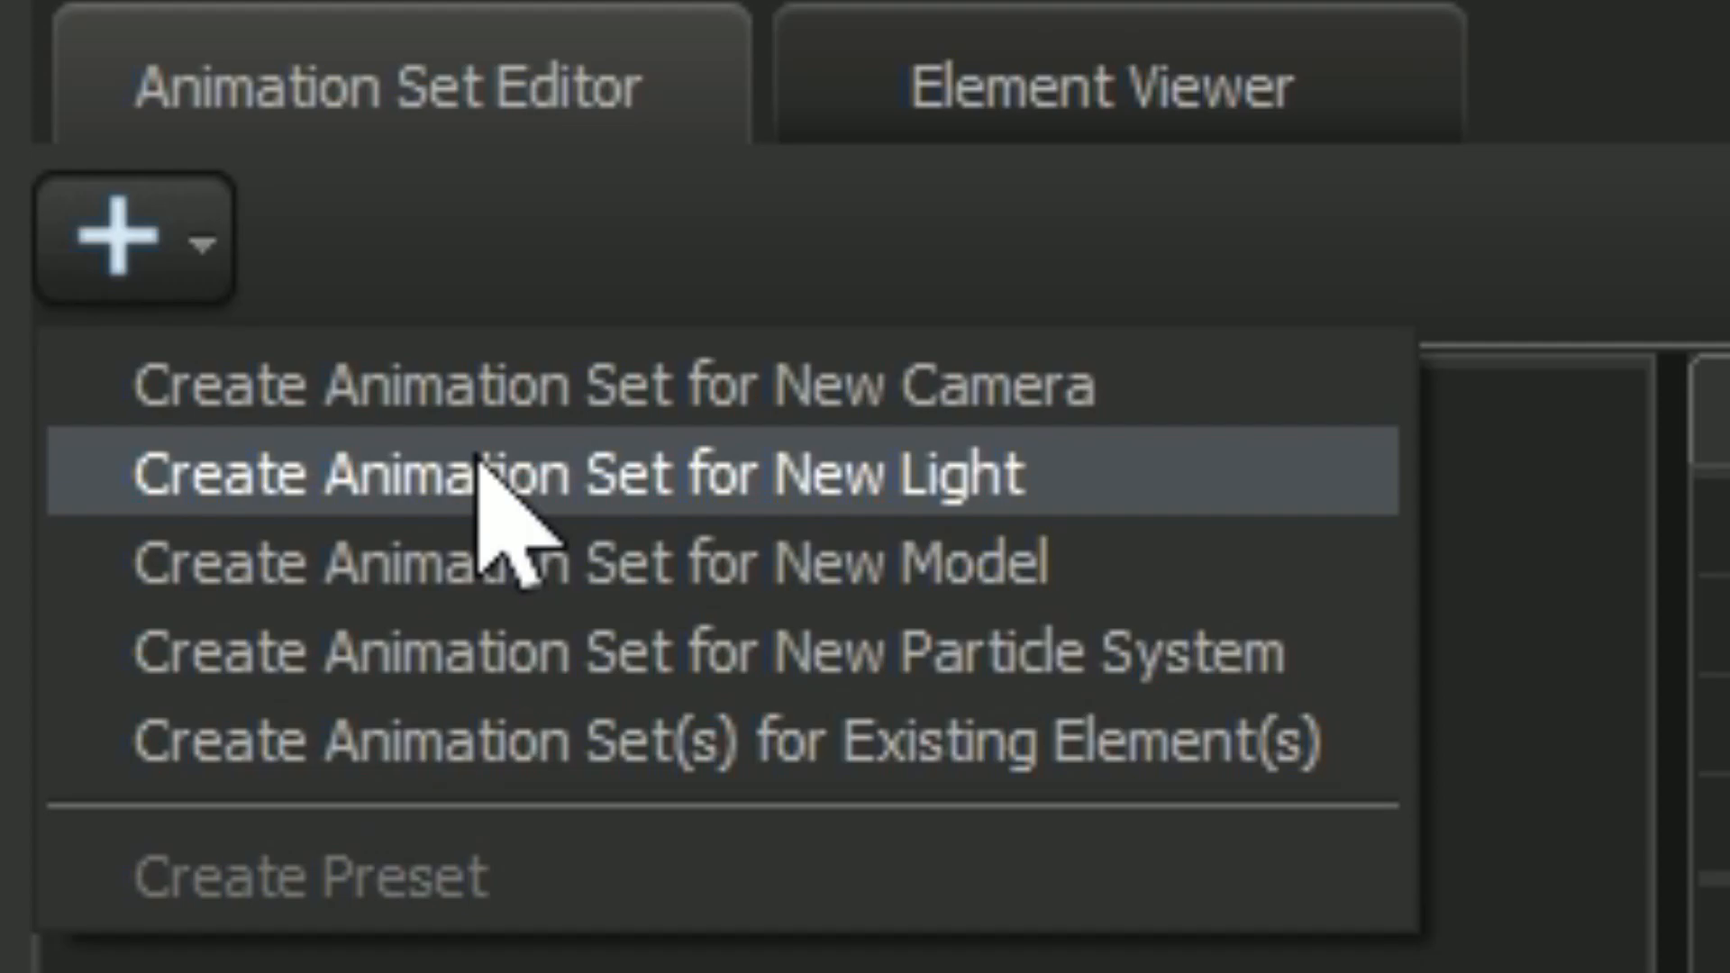
click(478, 470)
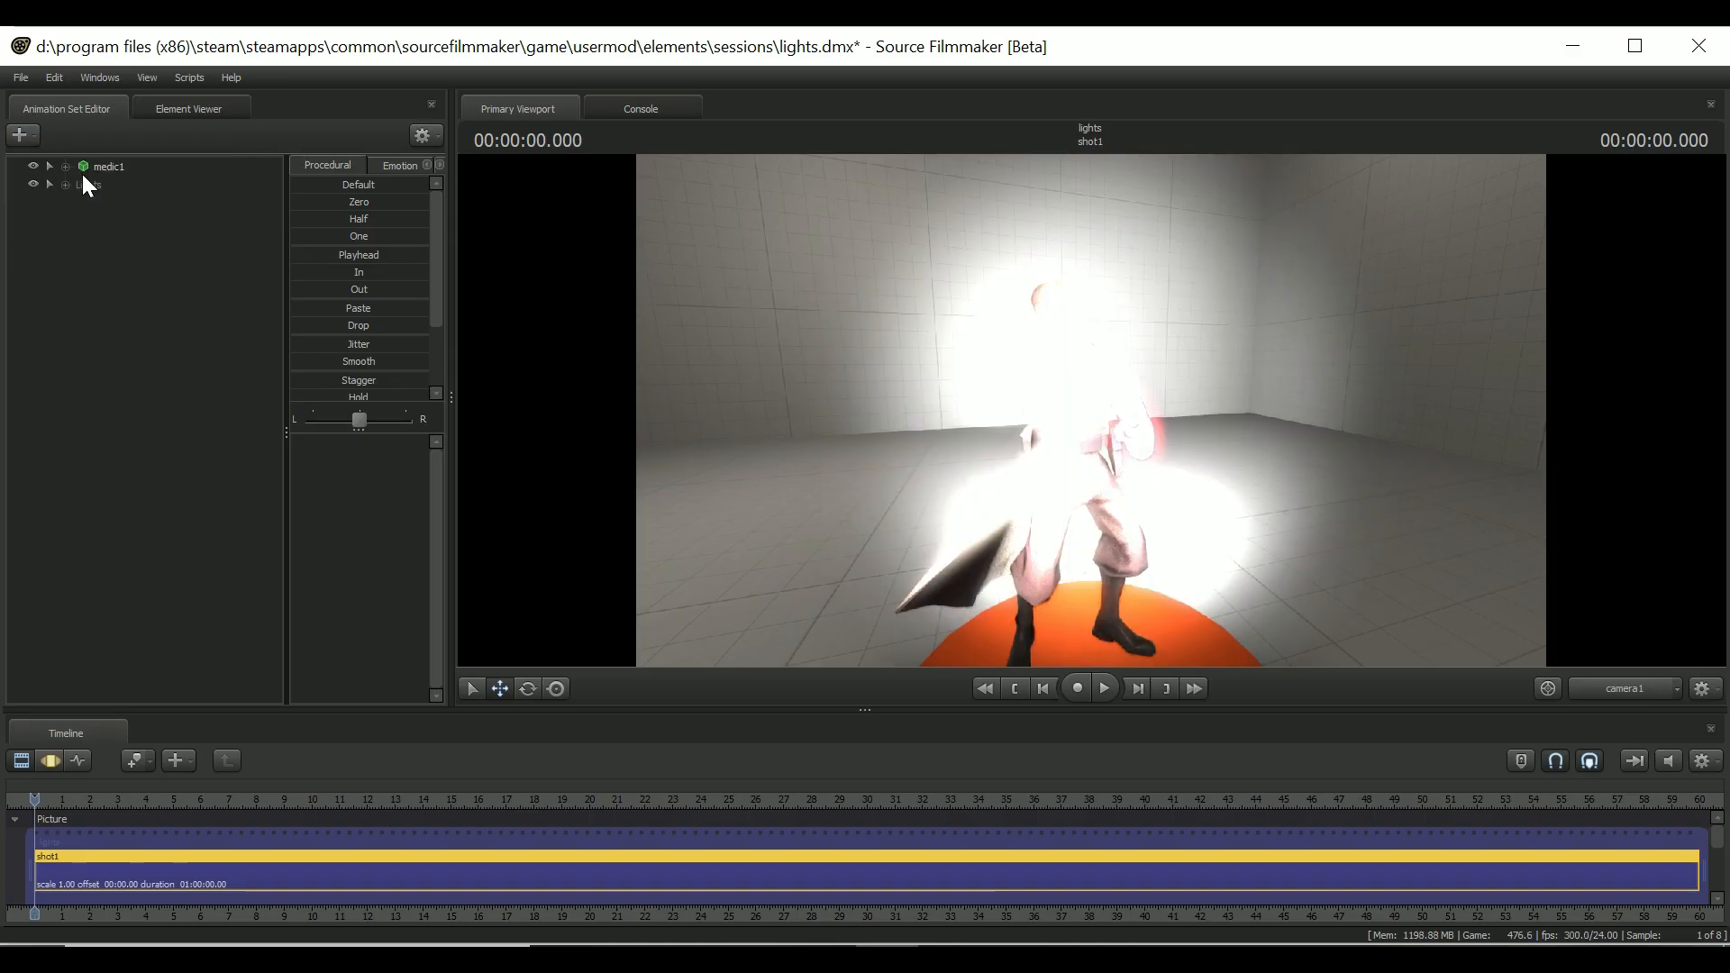
click(66, 184)
drag(115, 205, 1013, 445)
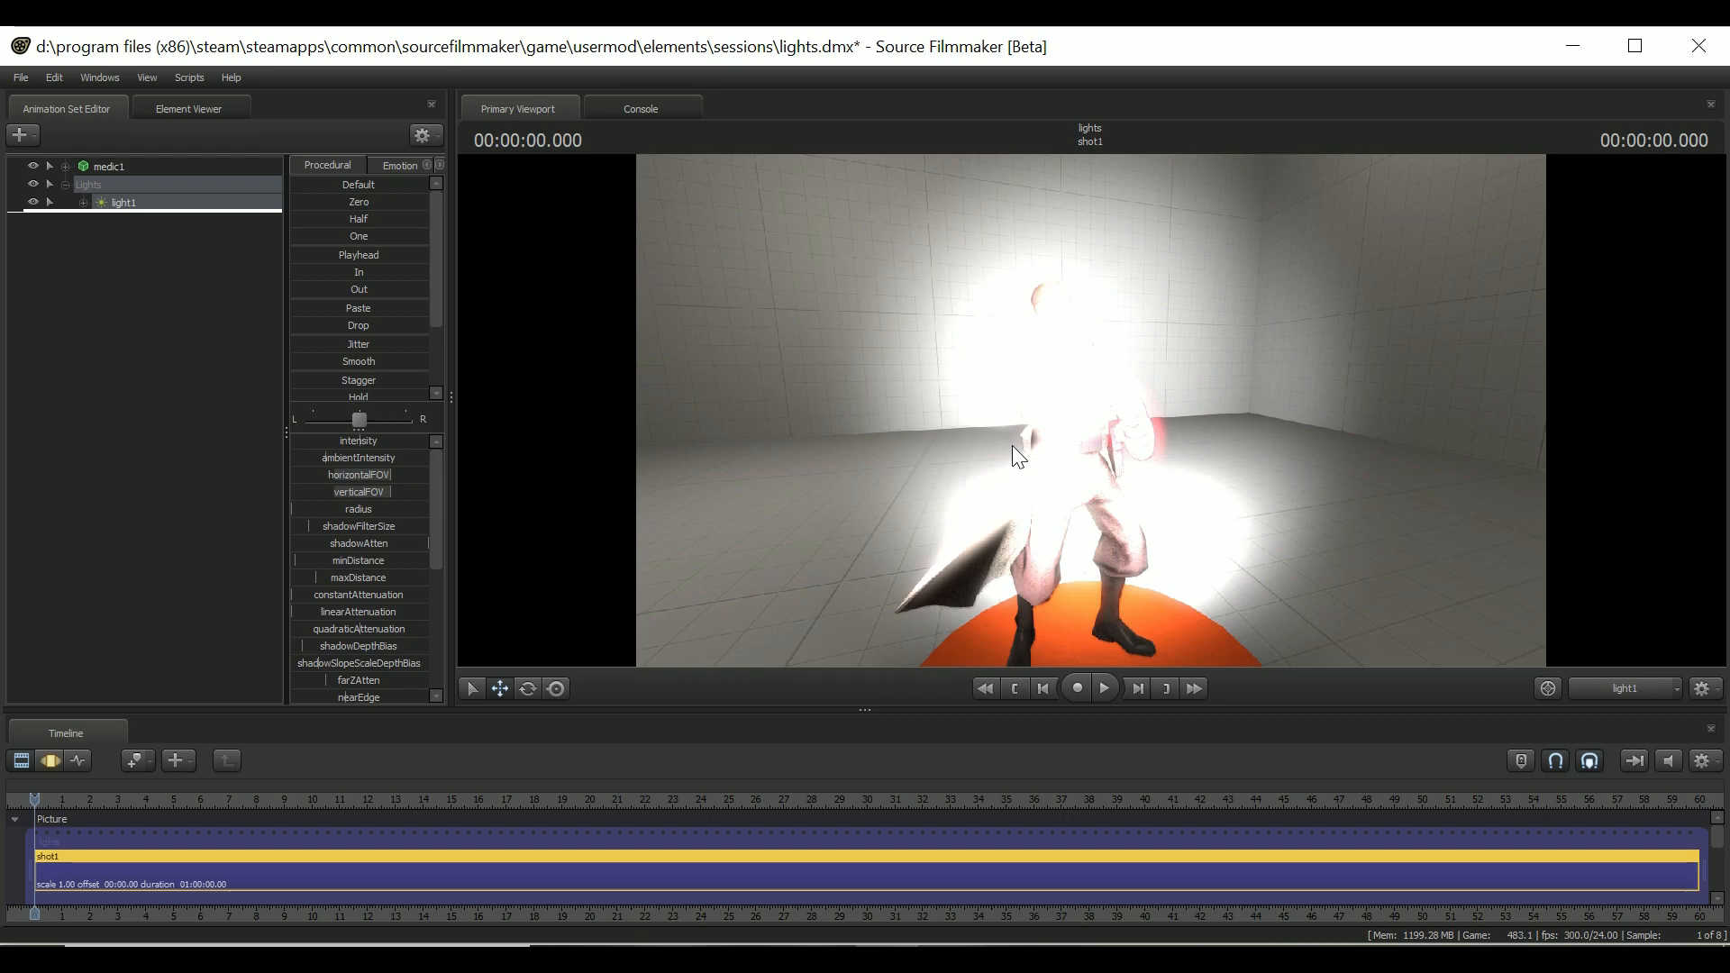
In the Motion Editor, reposition light1 through its own view so it shines down on the Medic from above
click(51, 765)
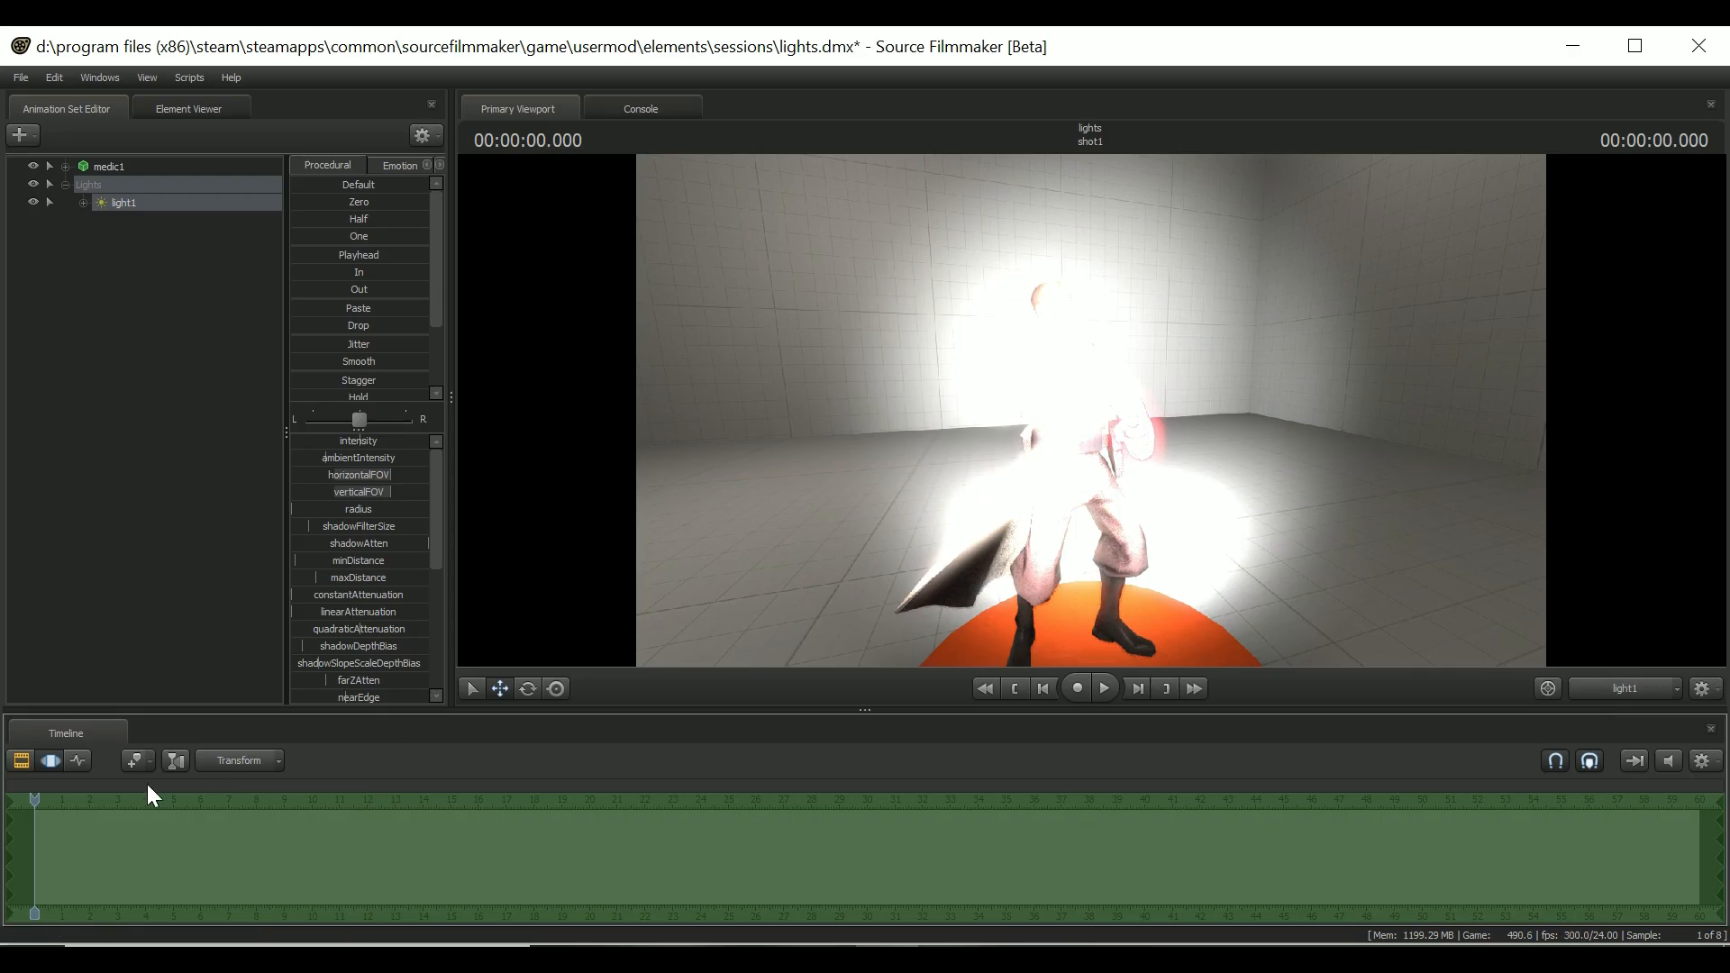
click(1273, 468)
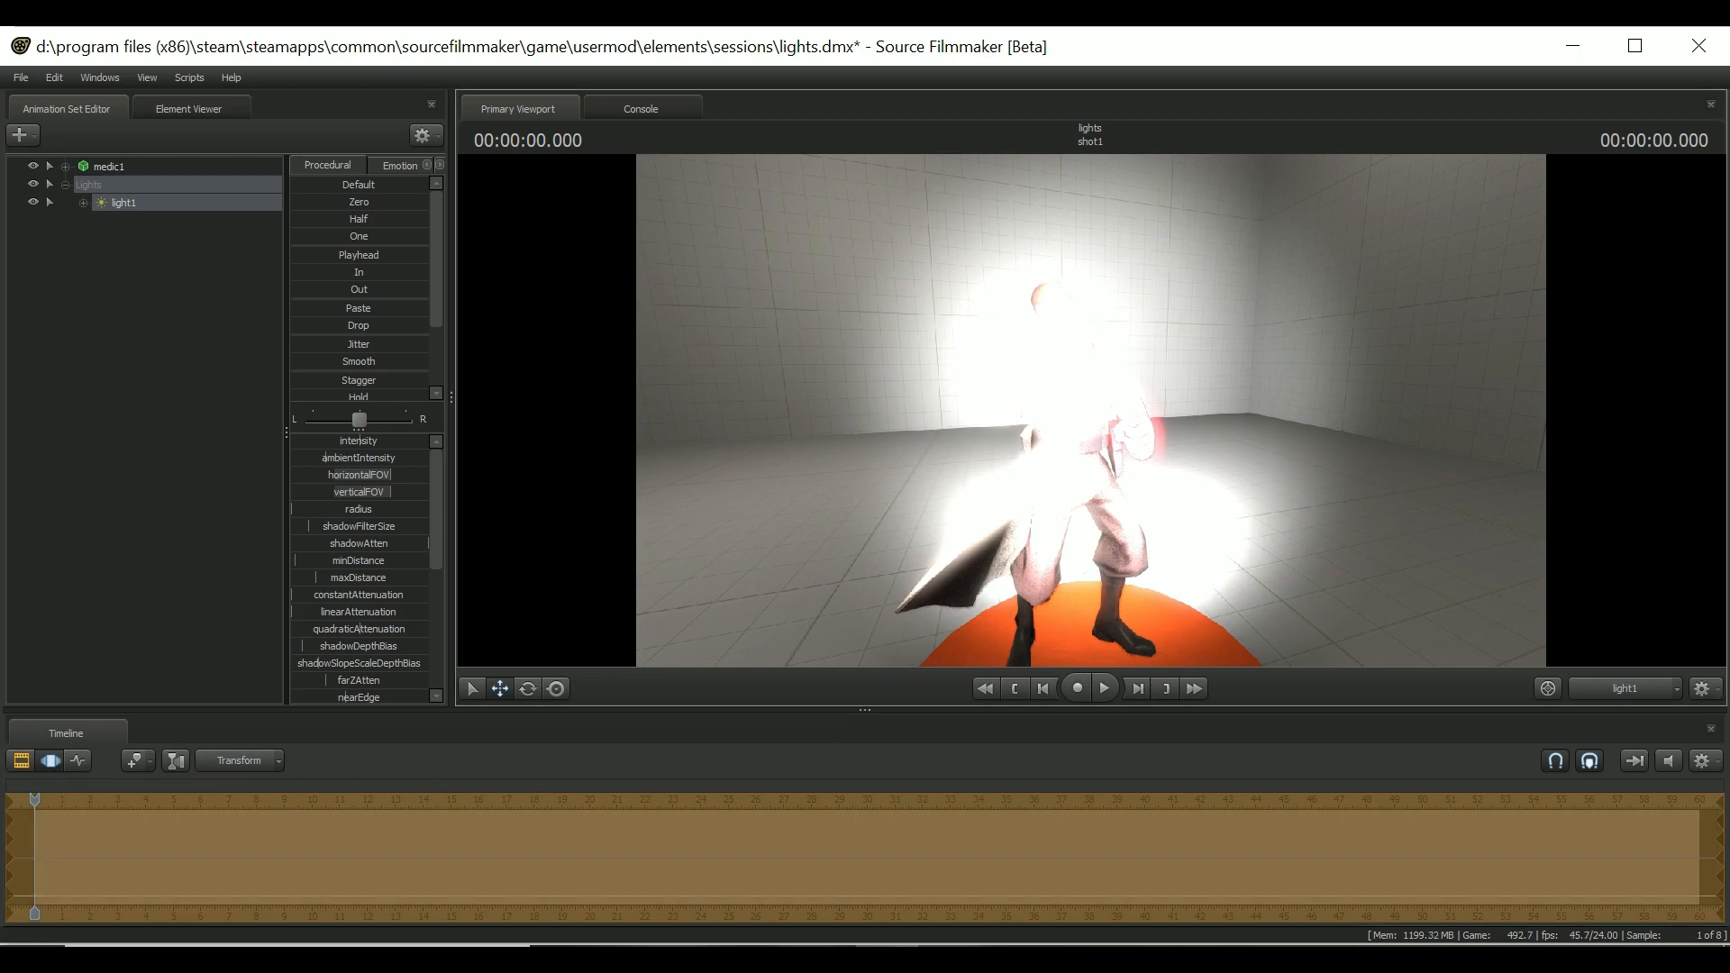
drag(1273, 468, 1487, 468)
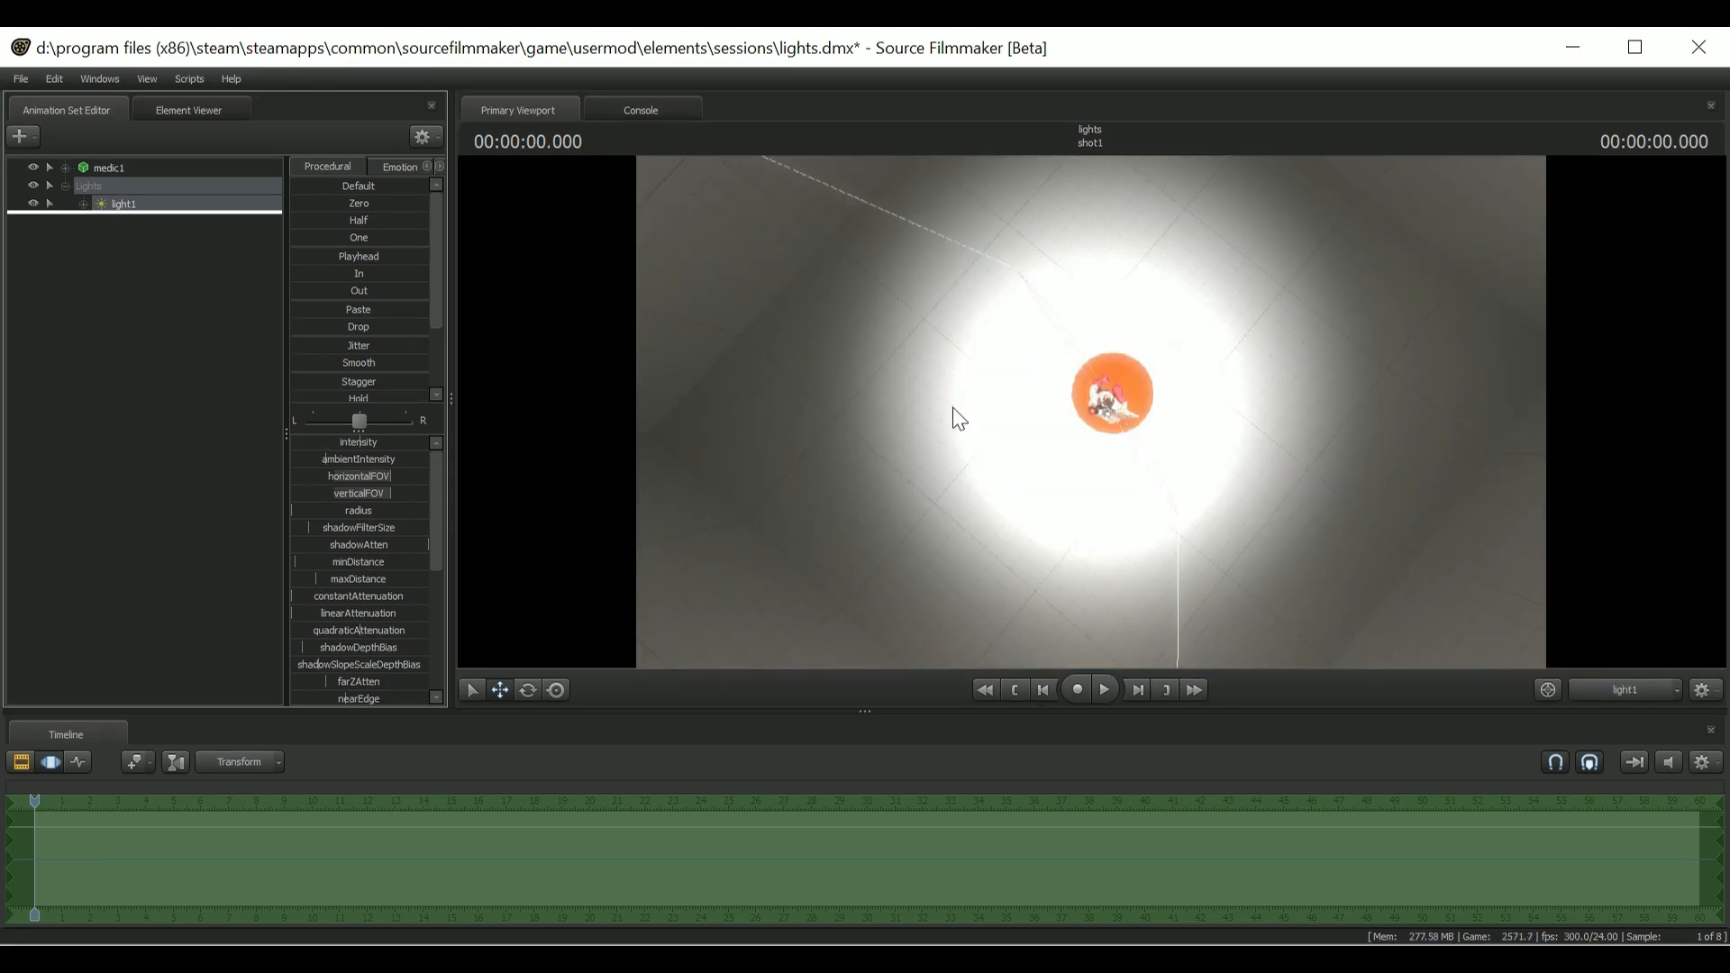
Adjust the width of light1's beam around the Medic and return to the camera1 view
drag(954, 407, 953, 407)
scroll(954, 407, down, 3)
scroll(953, 407, up, 3)
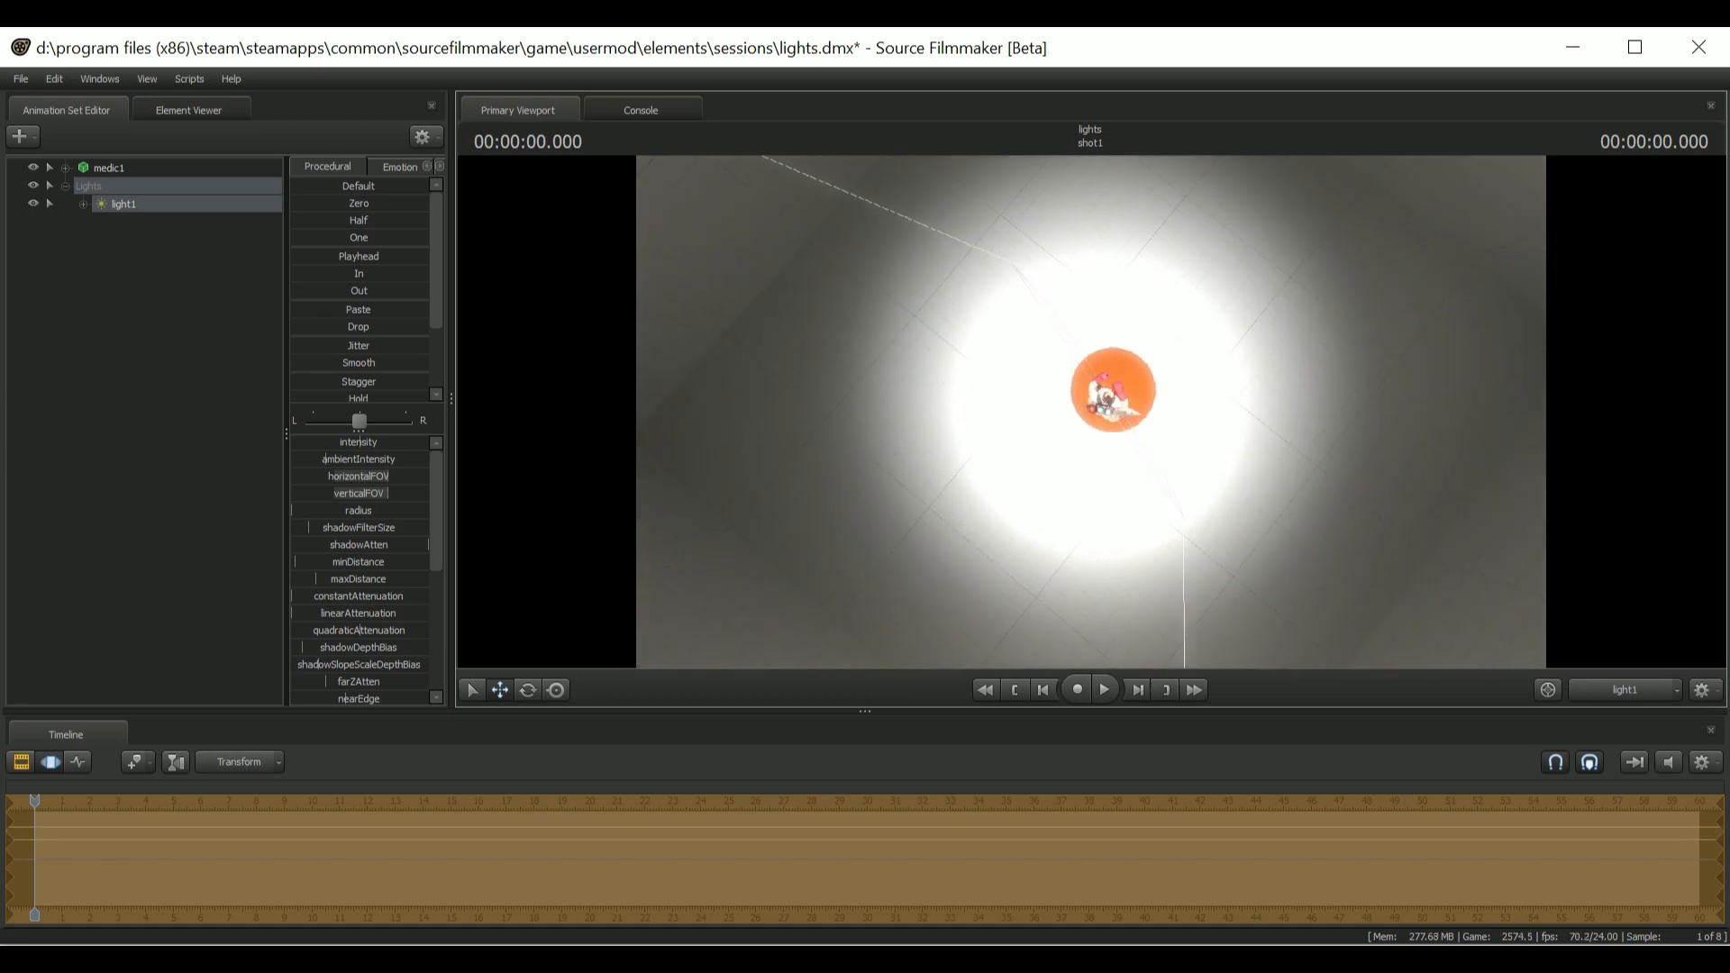
scroll(953, 407, down, 2)
scroll(953, 407, down, 5)
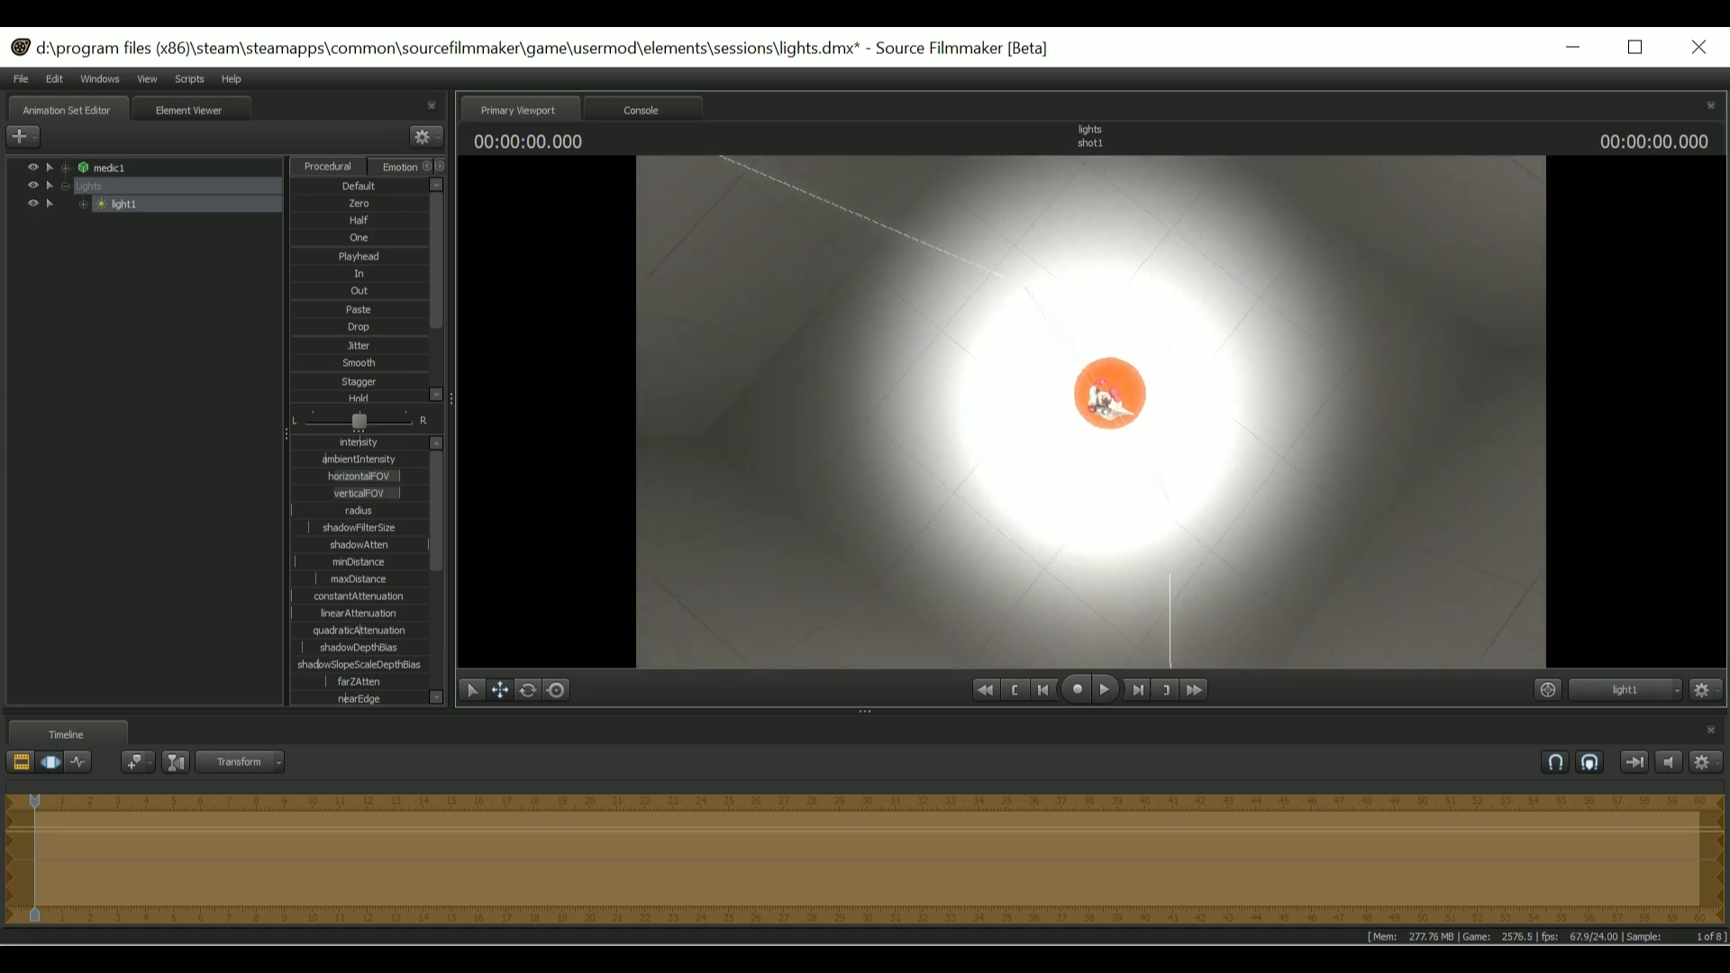
scroll(954, 407, up, 6)
scroll(1090, 412, up, 2)
scroll(1090, 413, down, 4)
scroll(1104, 397, up, 2)
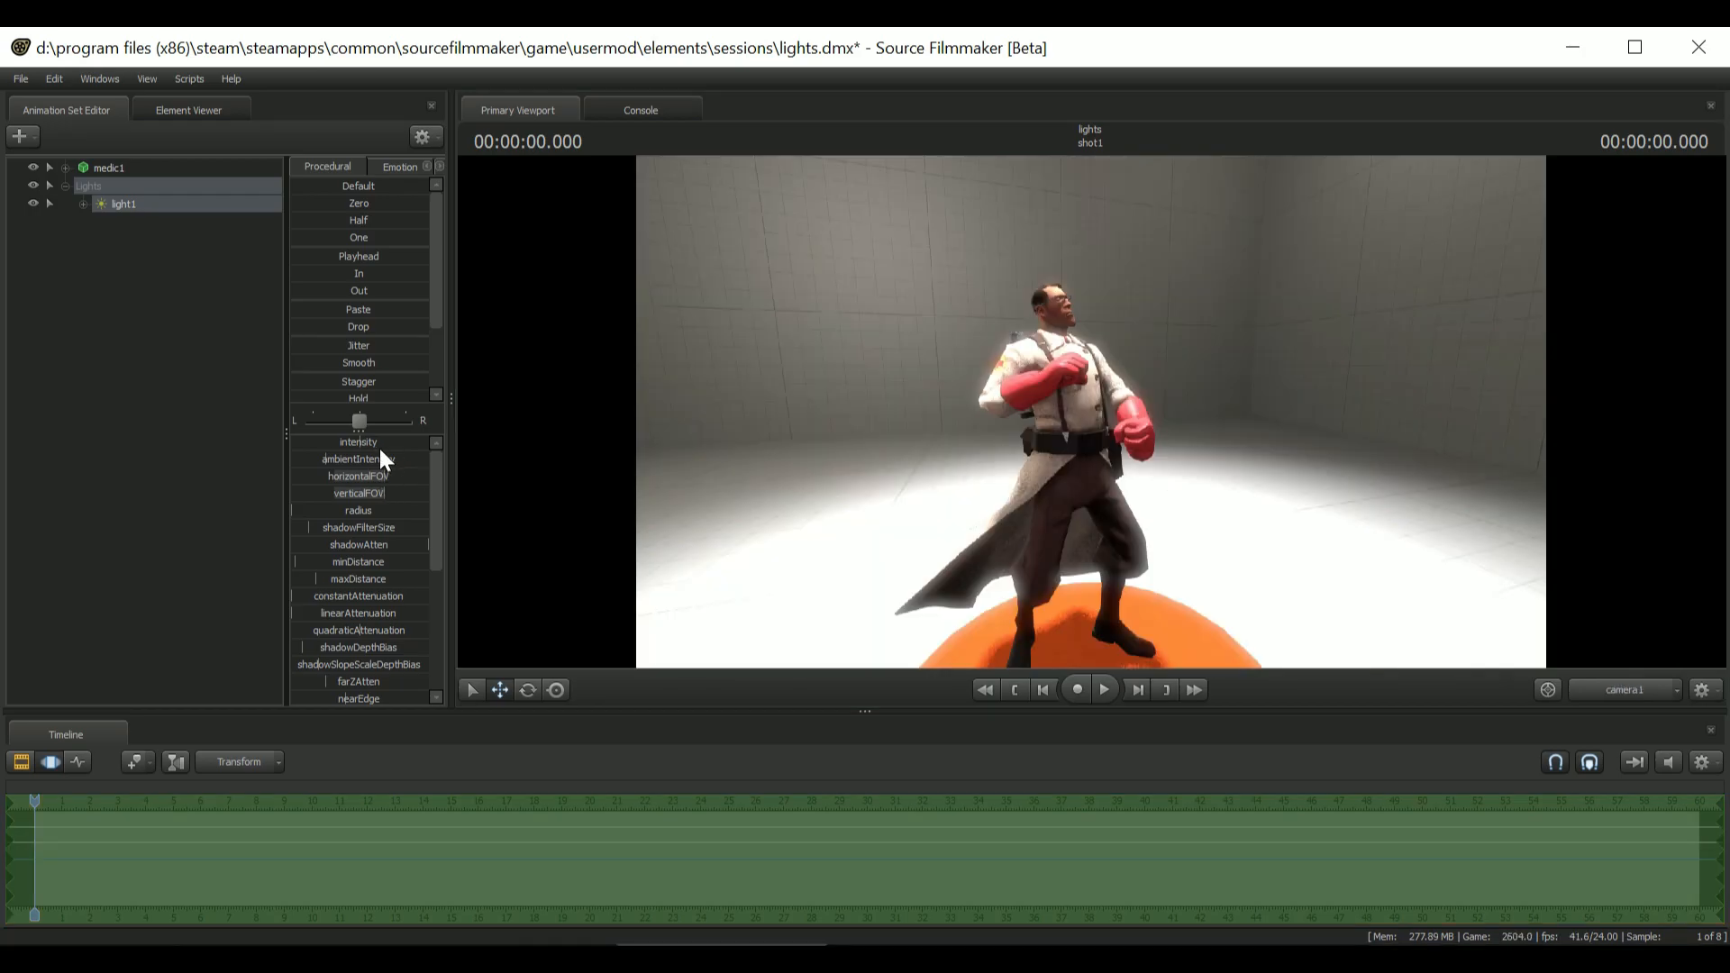
Lower the intensity of light1 to tone down the overexposed lighting on the Medic and floor
mouse_move(372, 445)
mouse_down()
mouse_move(388, 446)
mouse_move(342, 445)
mouse_up()
drag(591, 436, 837, 436)
mouse_move(365, 442)
mouse_down()
mouse_move(410, 442)
mouse_move(336, 442)
mouse_up()
Set light1's shadowFilterSize to 0.1
mouse_move(348, 529)
mouse_down()
mouse_move(410, 529)
mouse_move(335, 529)
mouse_move(365, 527)
mouse_up()
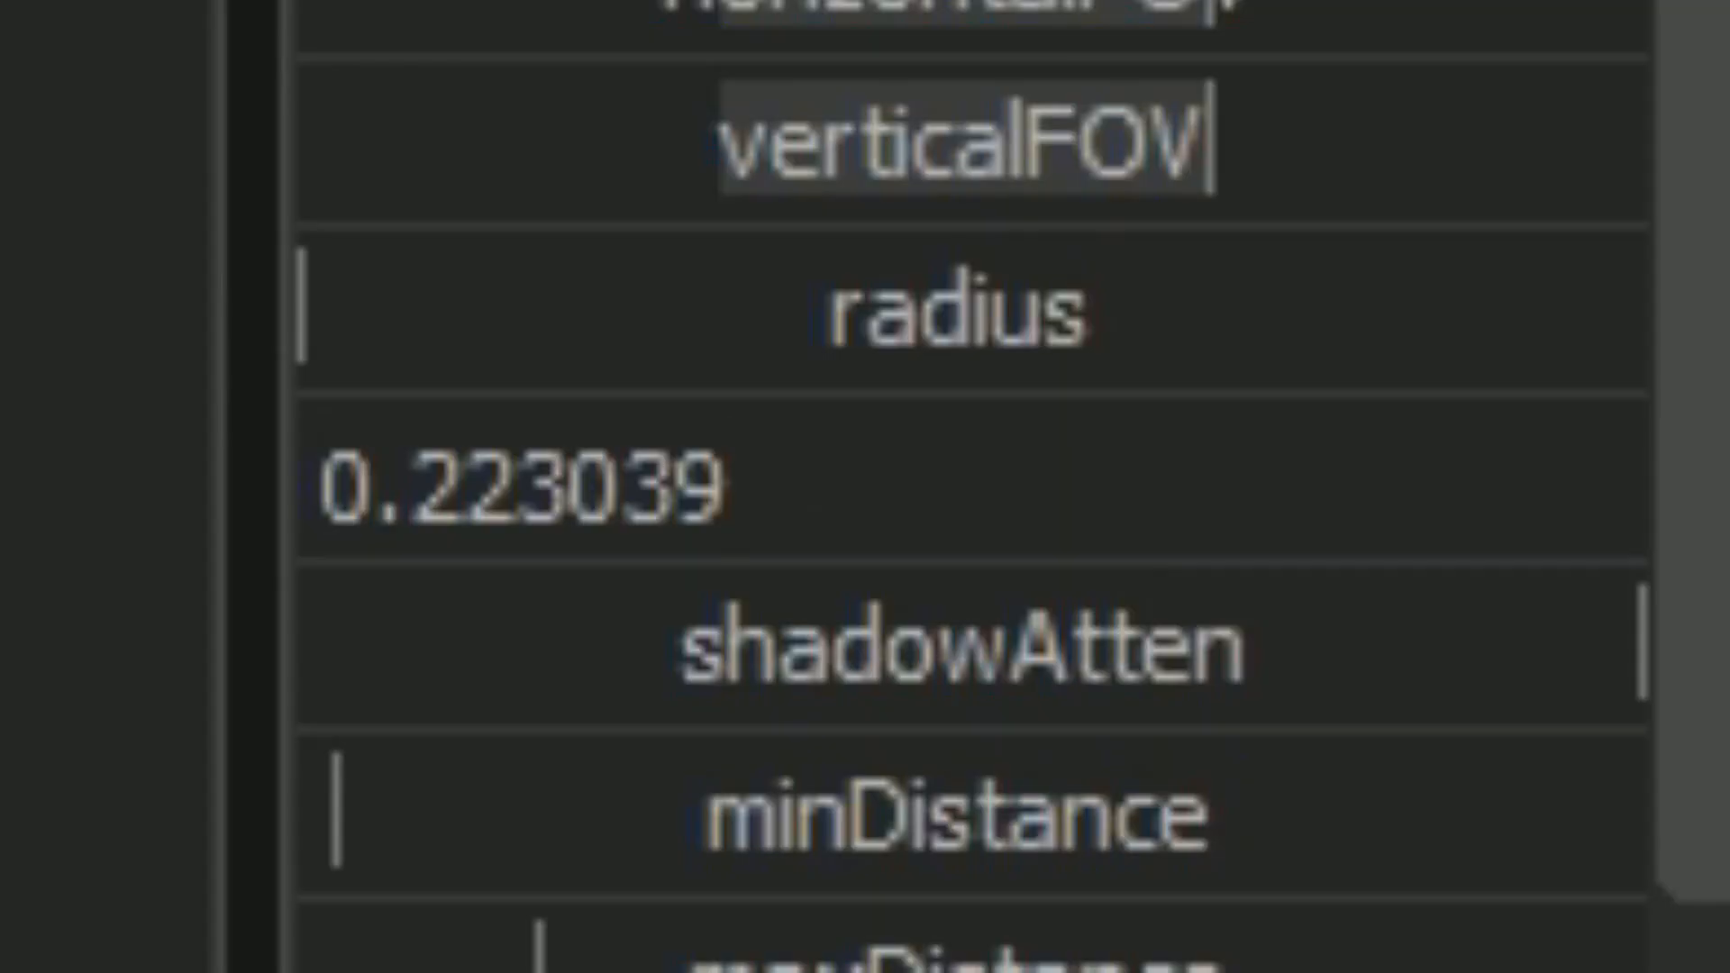
key(shift+Left)
key(shift+Left)
key(shift+Left)
key(shift+Left)
key(shift+Left)
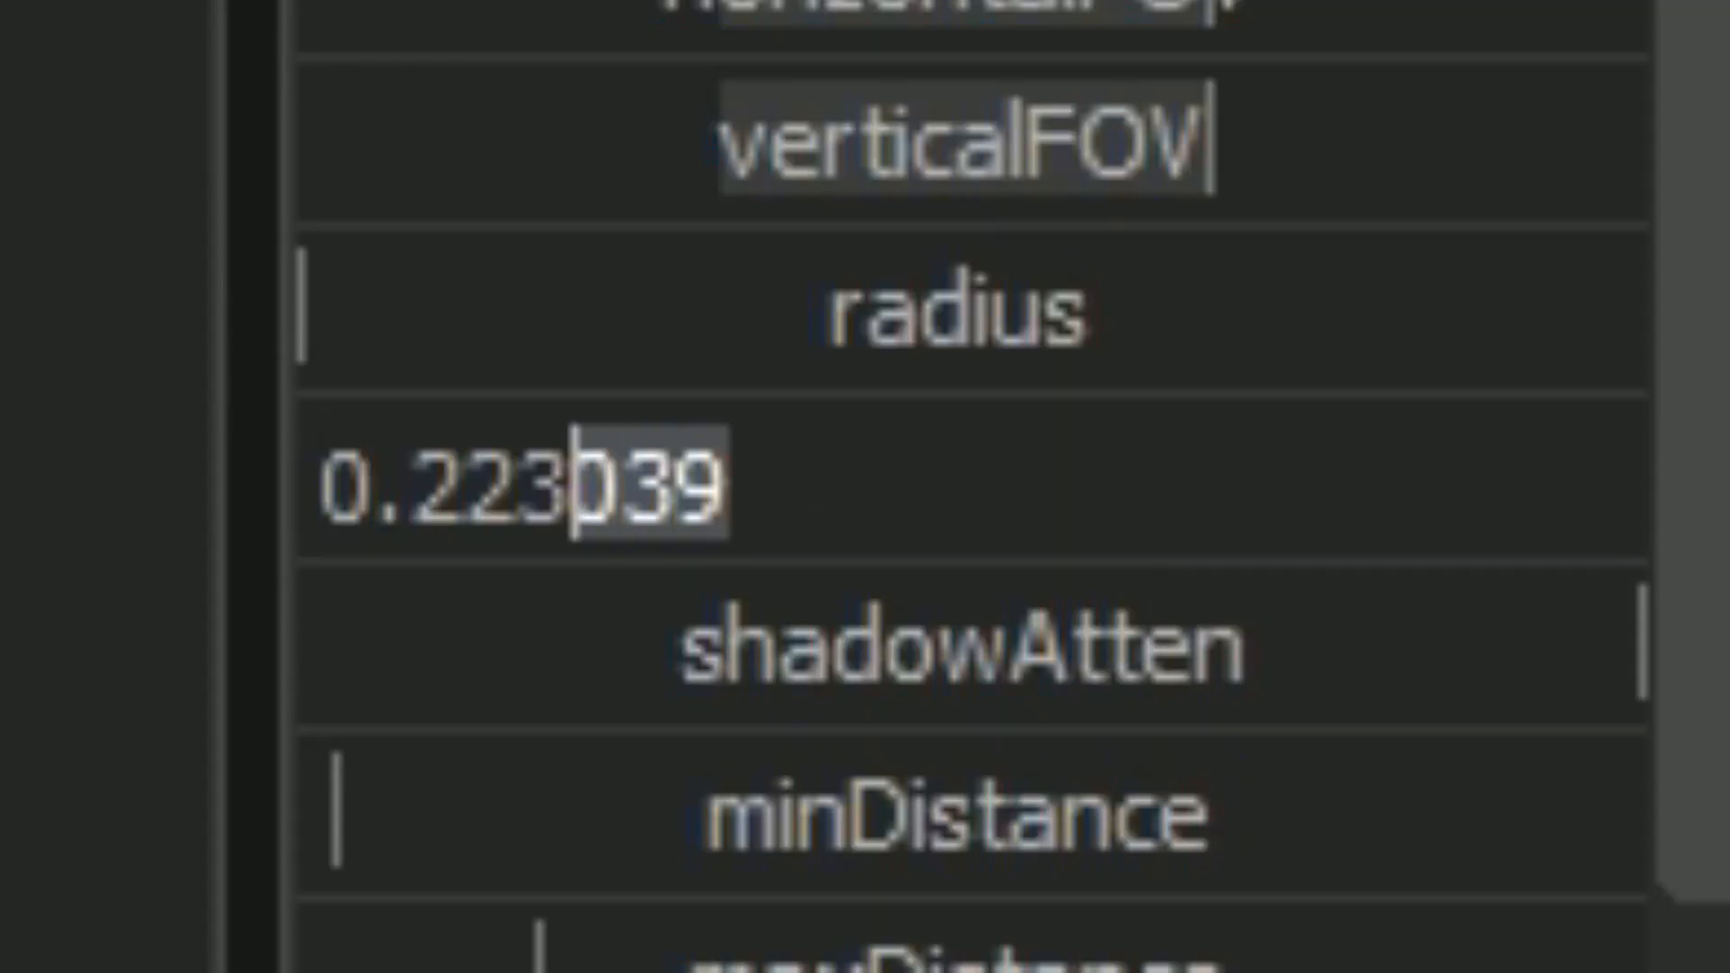
key(BackSpace)
text(1)
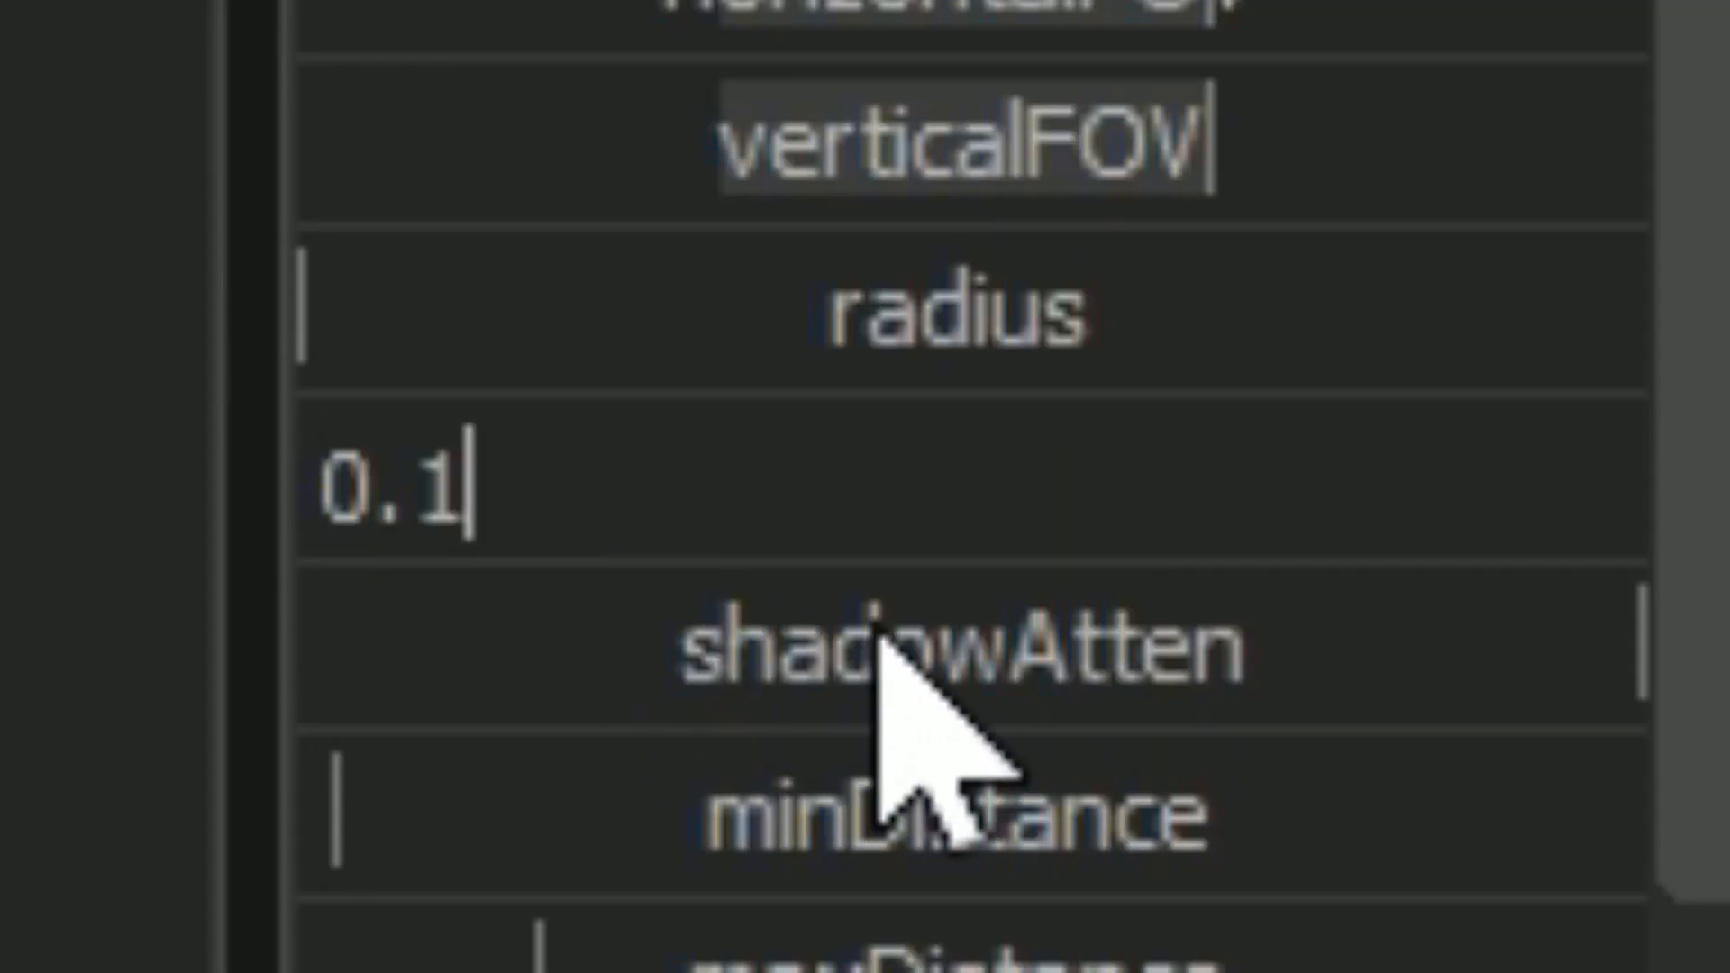
key(Return)
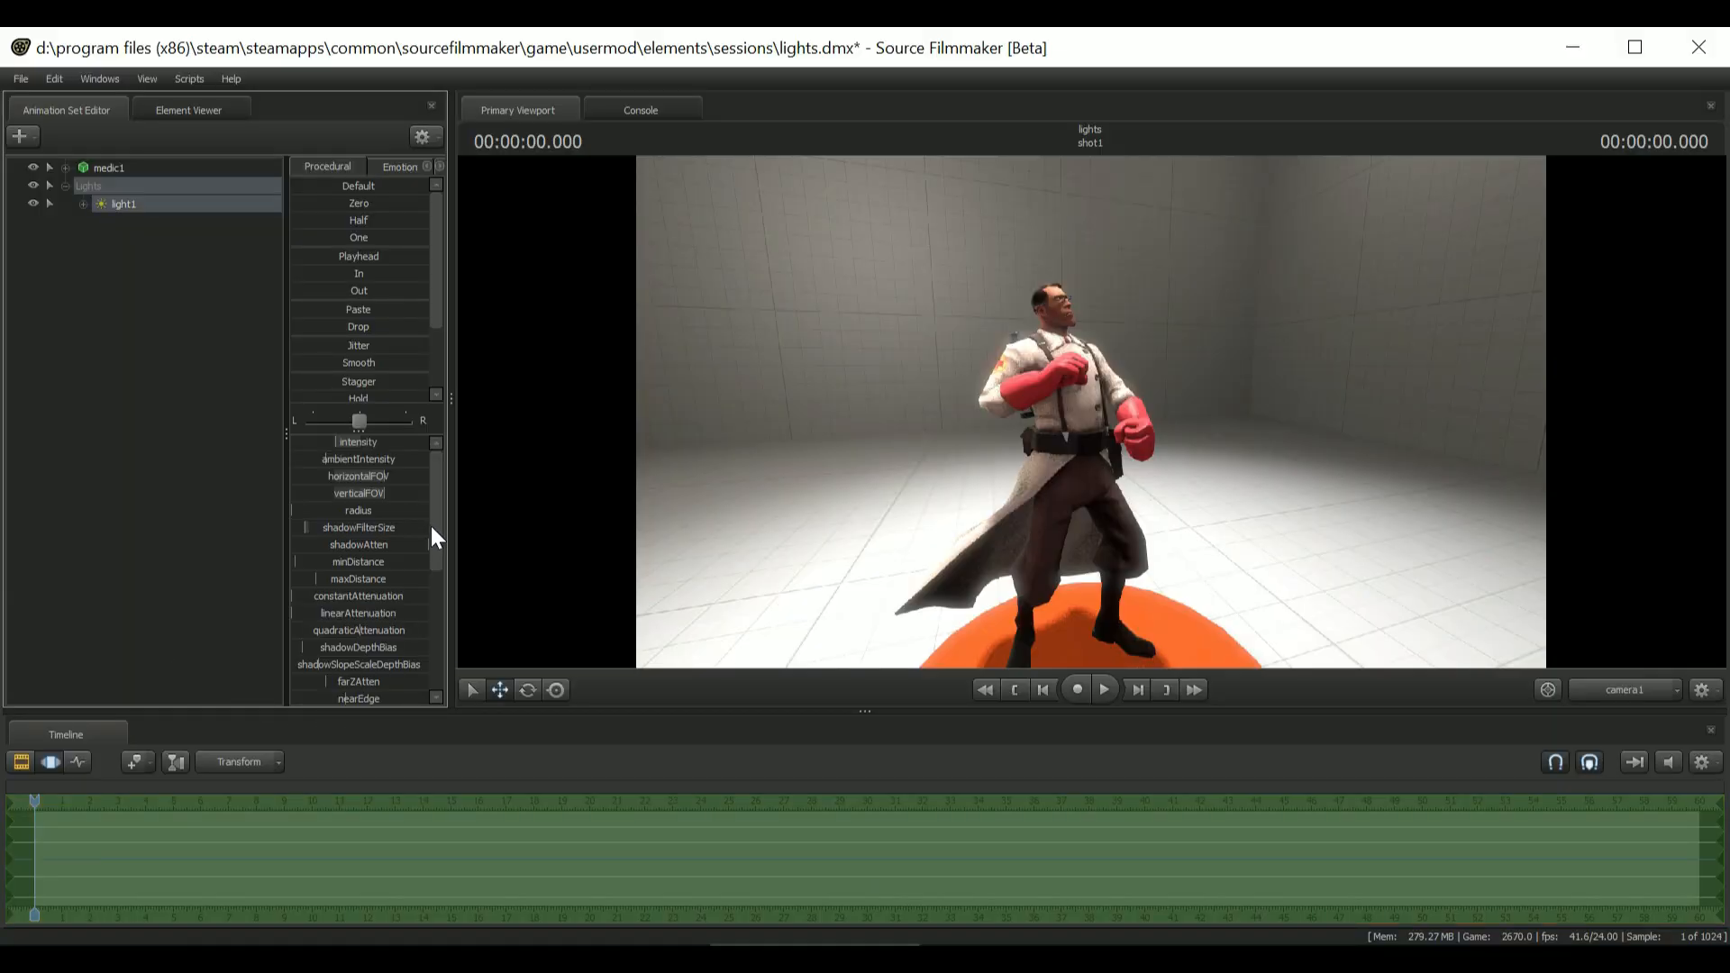
Find the volumetricIntensity control, and enable volumetrics on light3 in the warehouse lighting session
drag(432, 528, 429, 609)
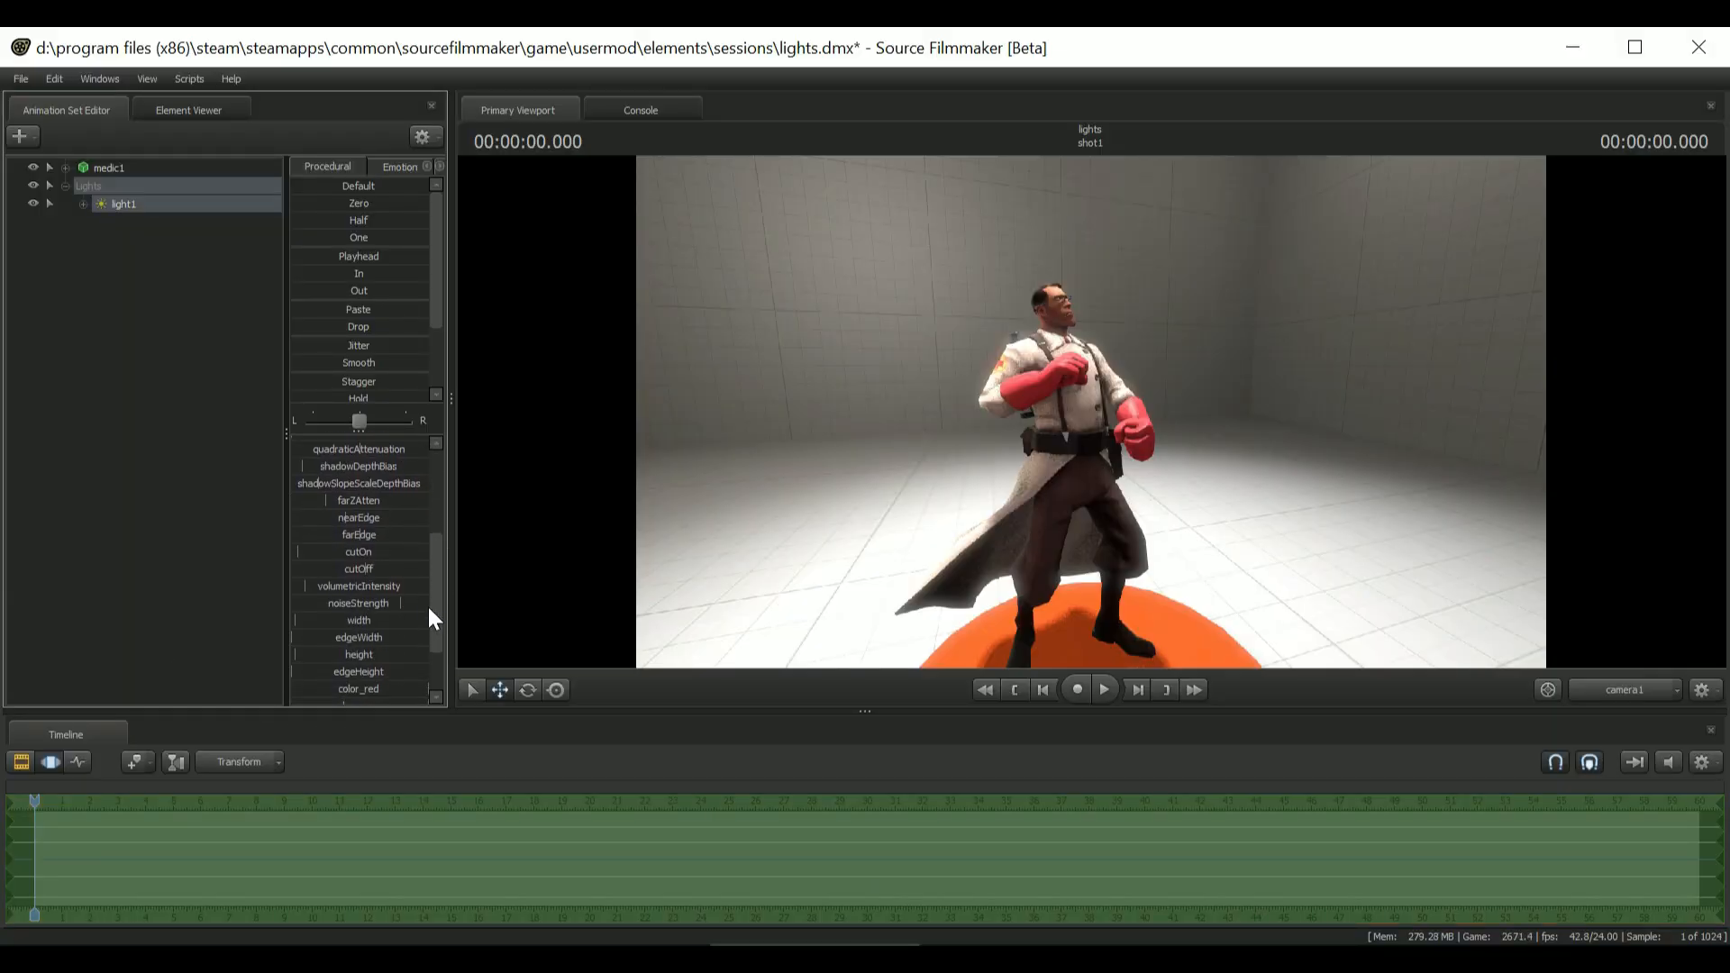
click(373, 588)
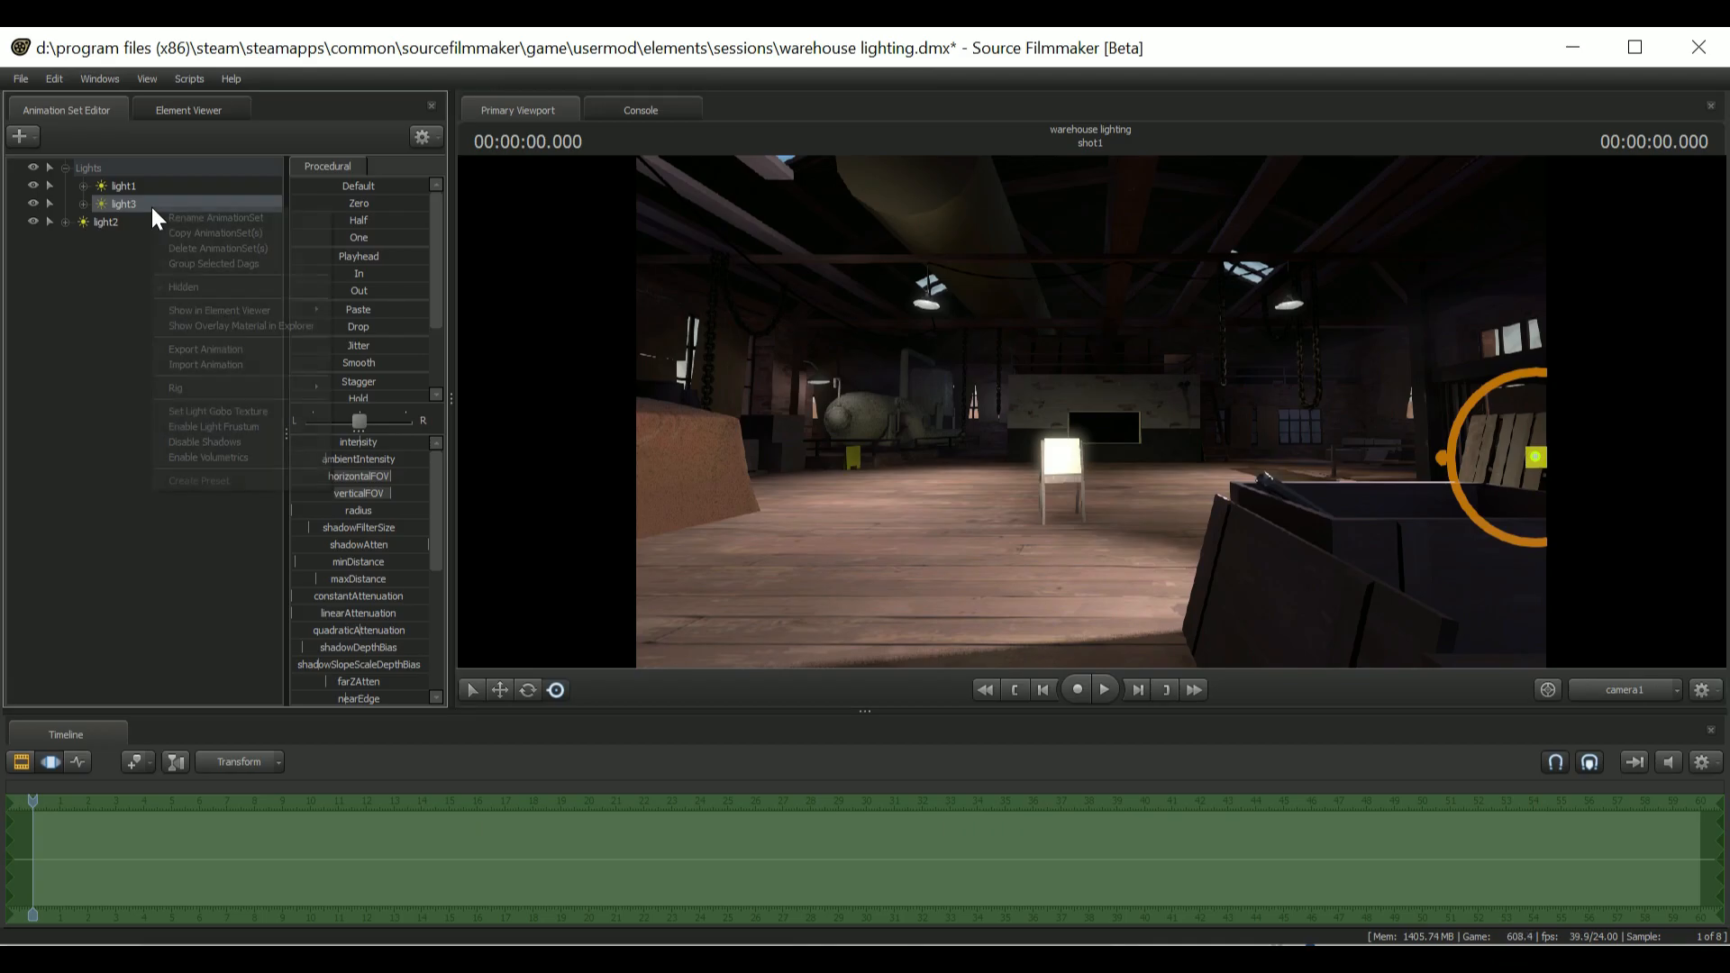
right_click(150, 206)
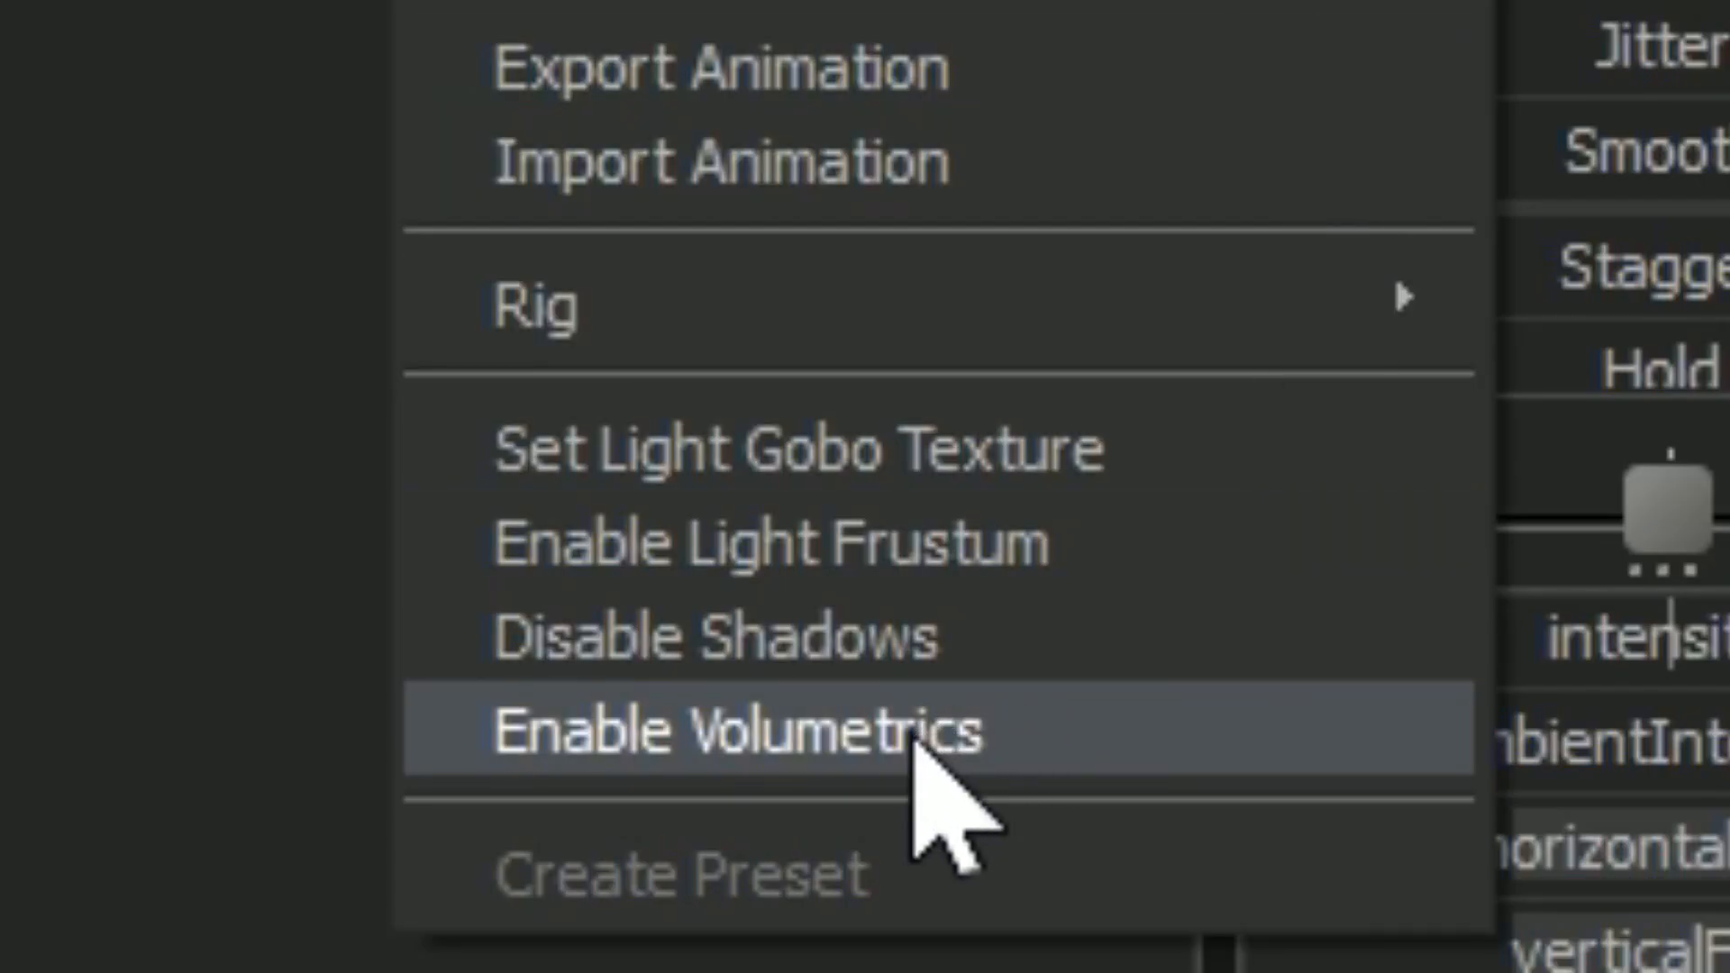
click(916, 732)
Lower light3's volumetricIntensity for a subtler light beam across the warehouse
scroll(351, 568, down, 3)
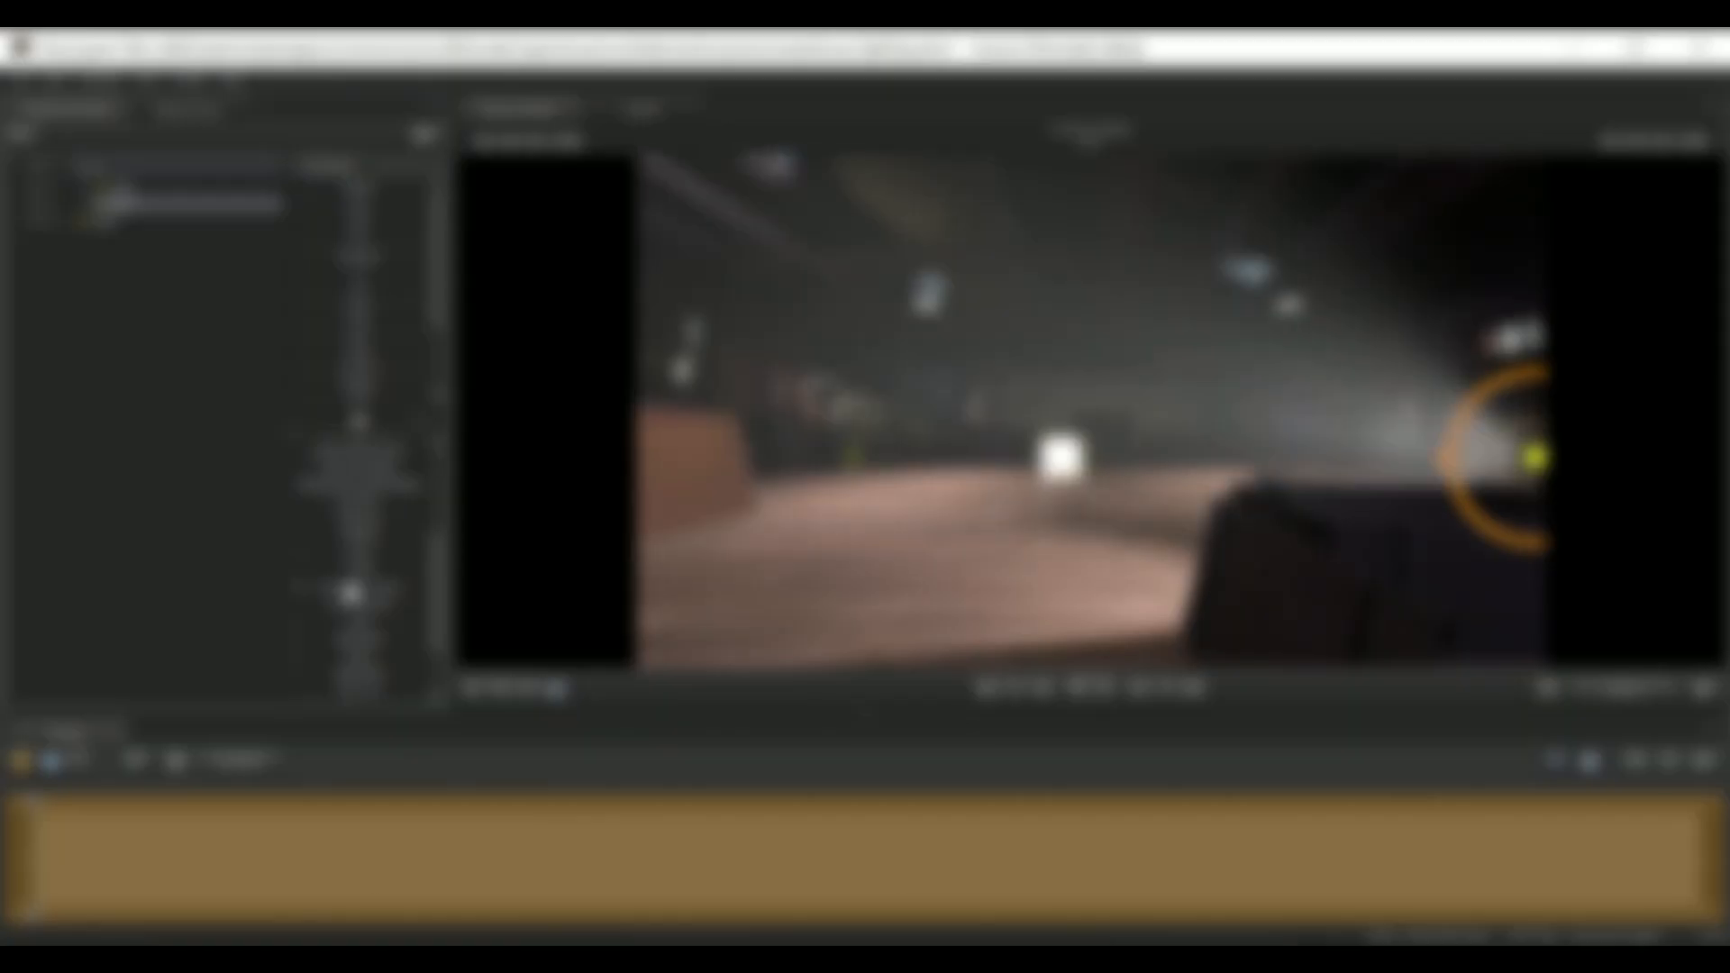
drag(351, 593, 344, 582)
scroll(360, 600, down, 2)
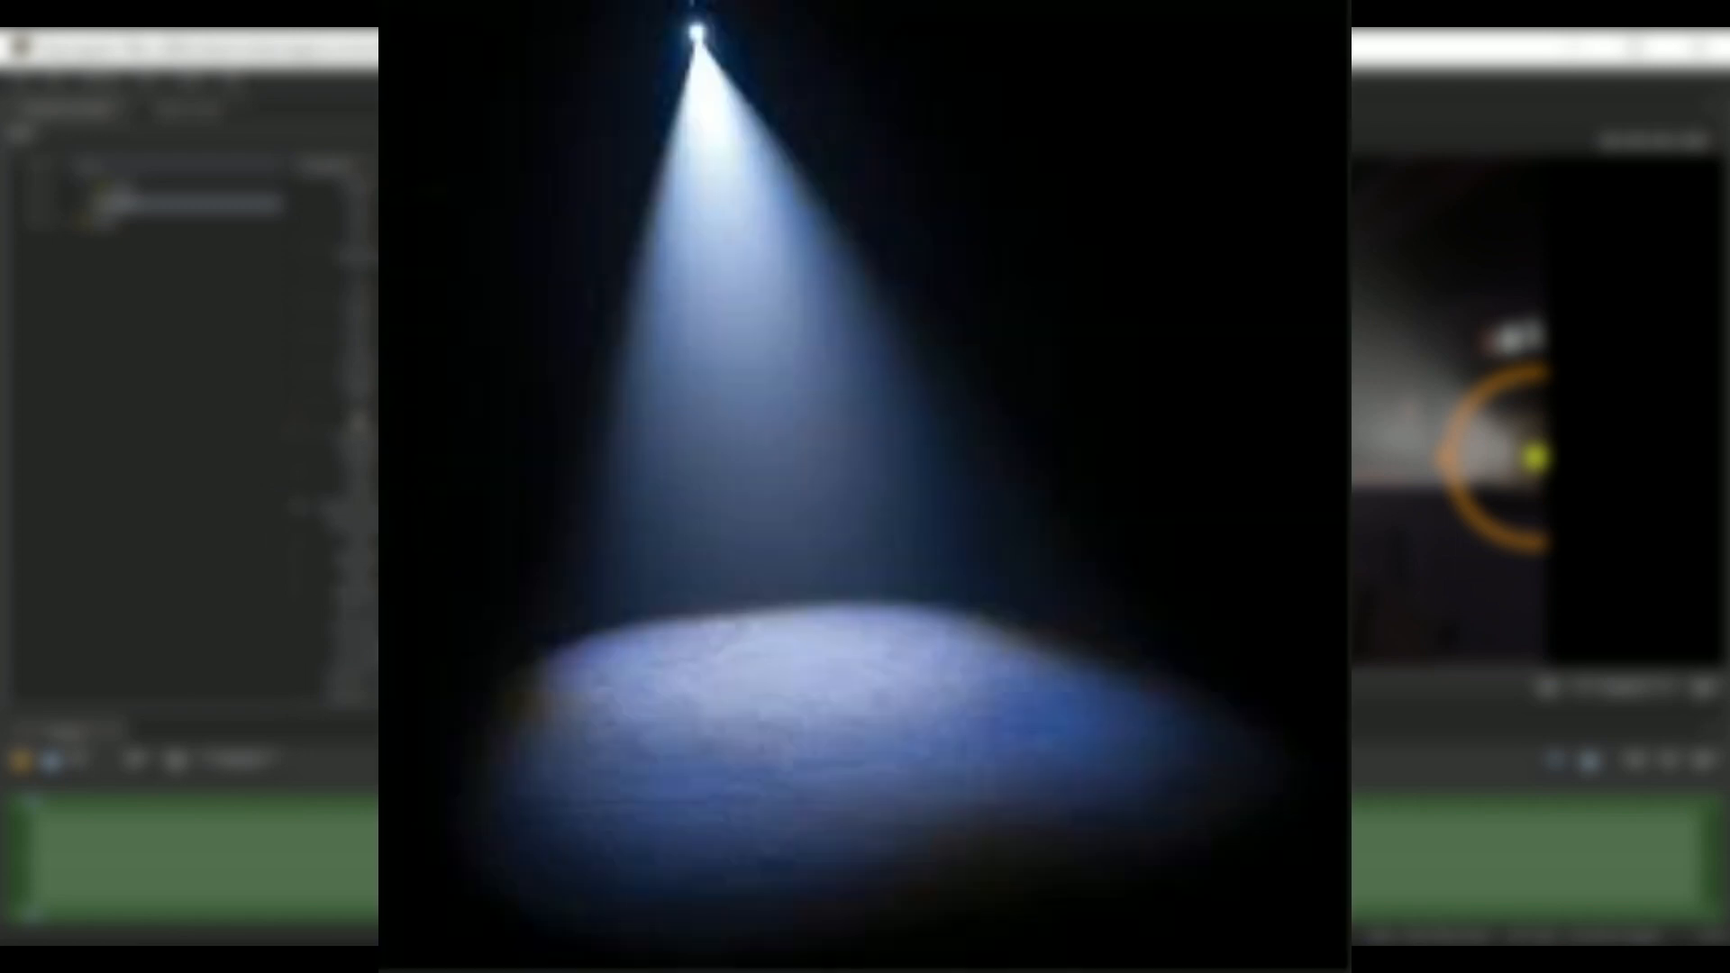
drag(393, 649, 402, 649)
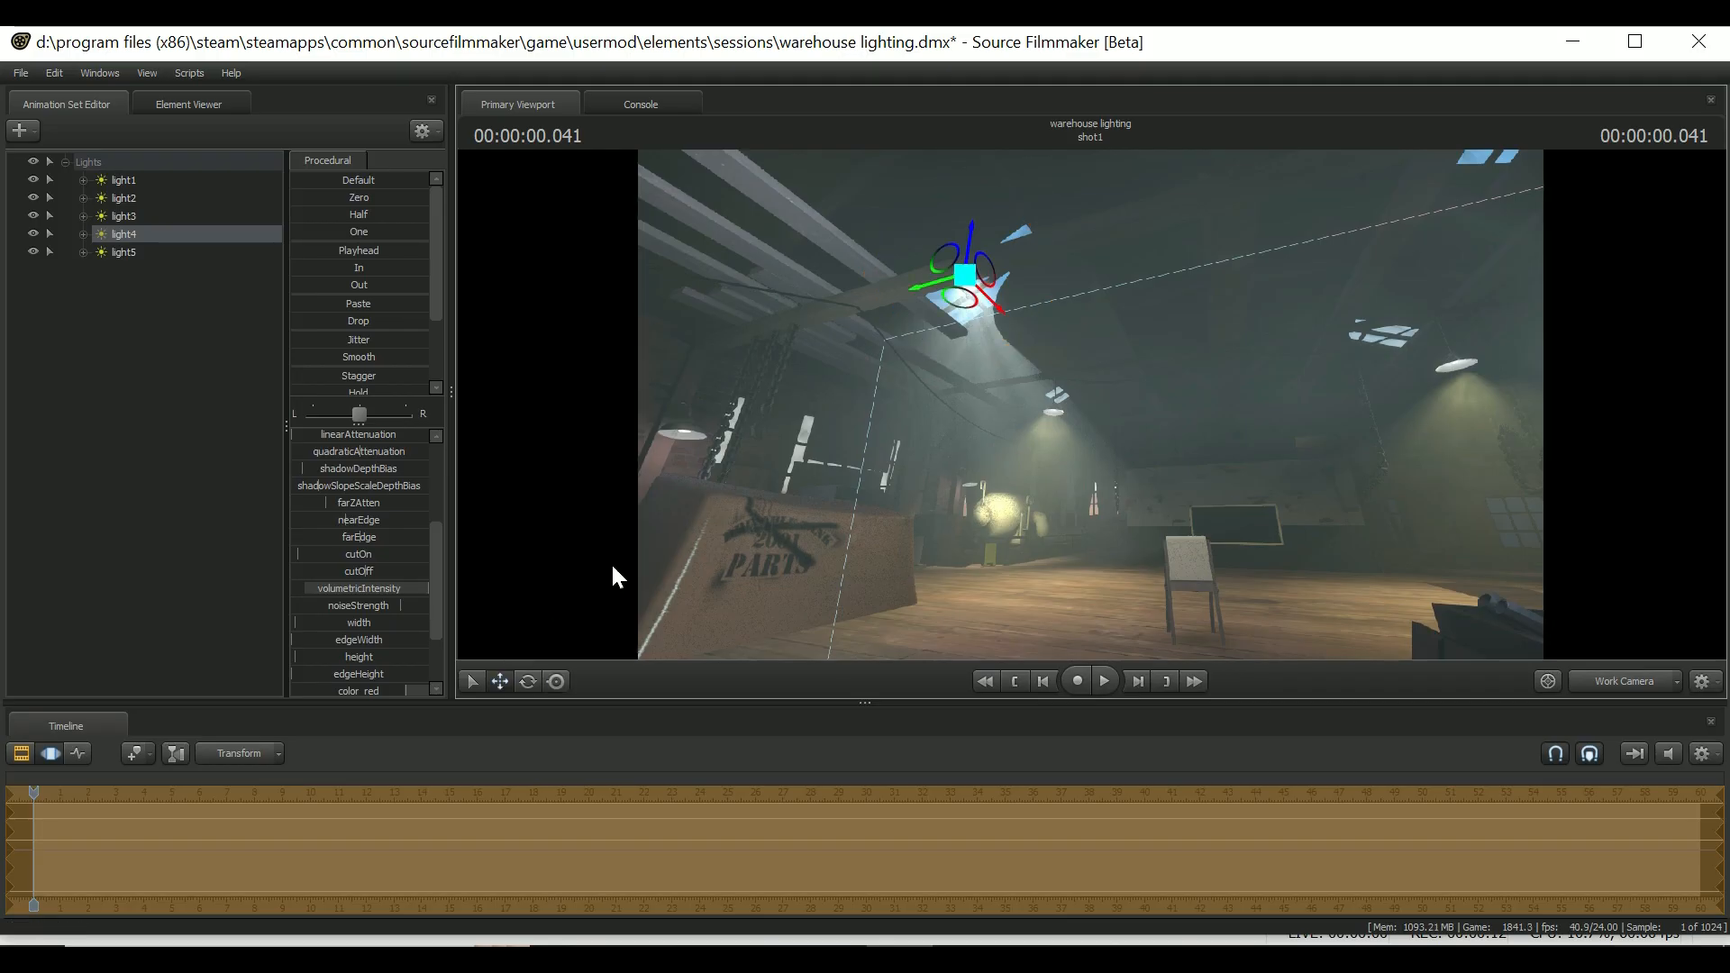
Adjust light4 at the roof skylight with the manipulator and tune its volumetricIntensity
drag(949, 252, 939, 210)
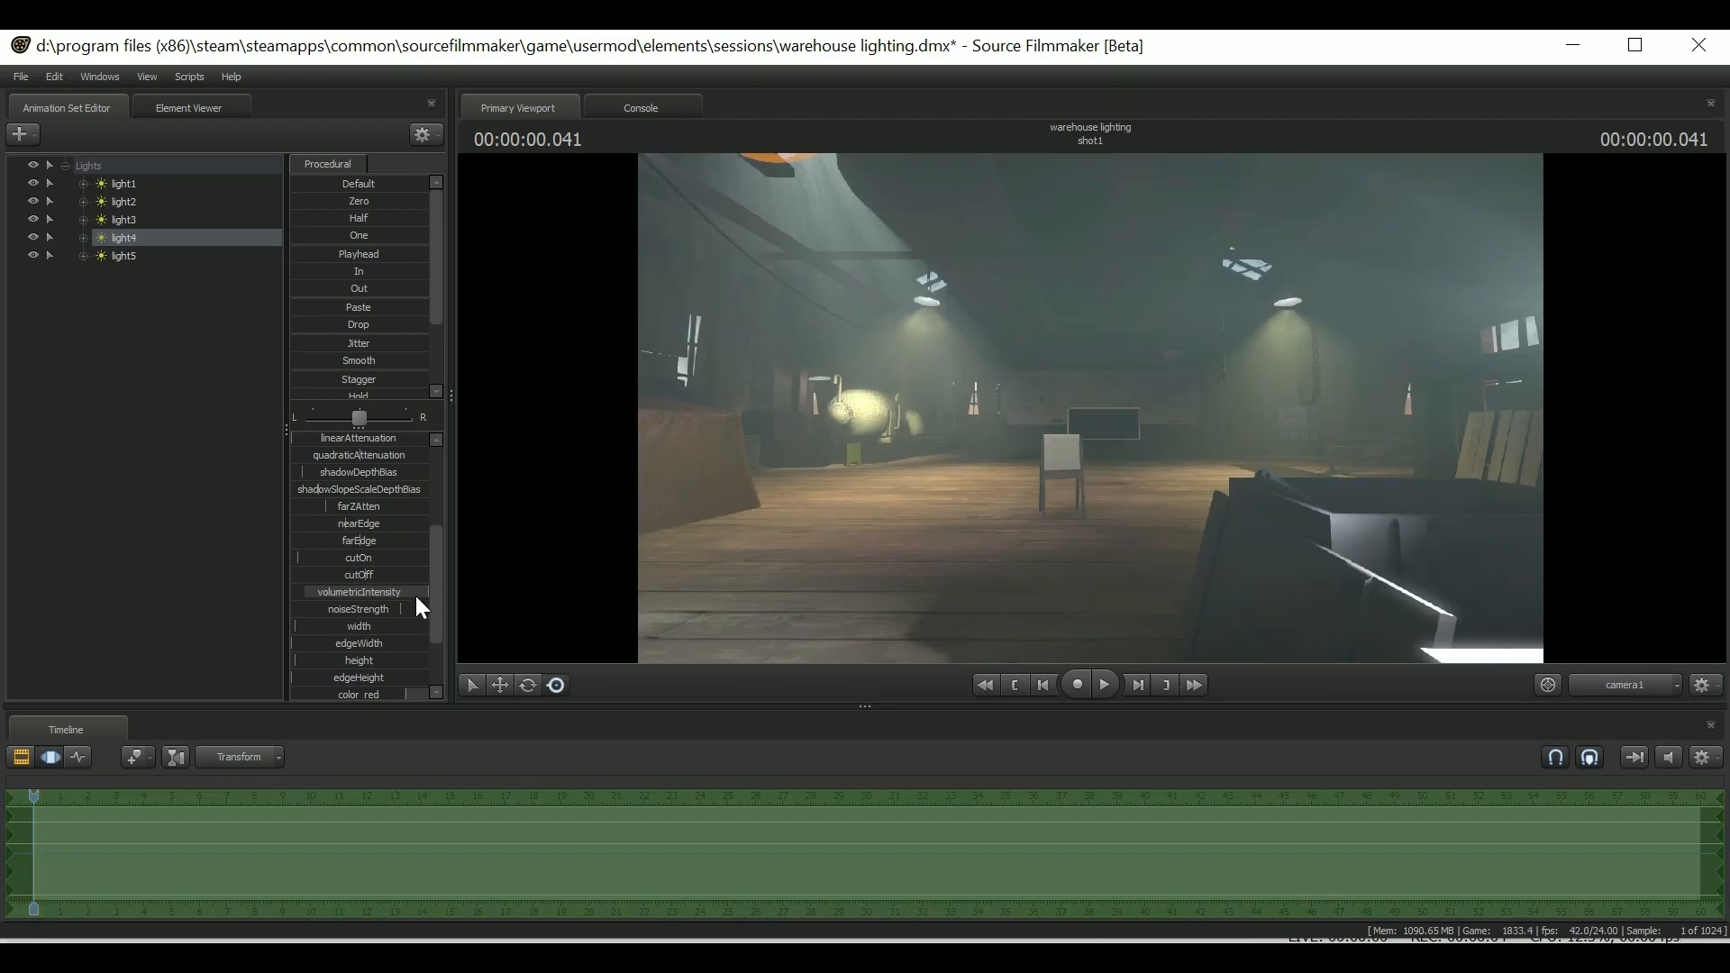
mouse_move(414, 593)
mouse_down()
mouse_move(352, 593)
mouse_move(424, 593)
mouse_up()
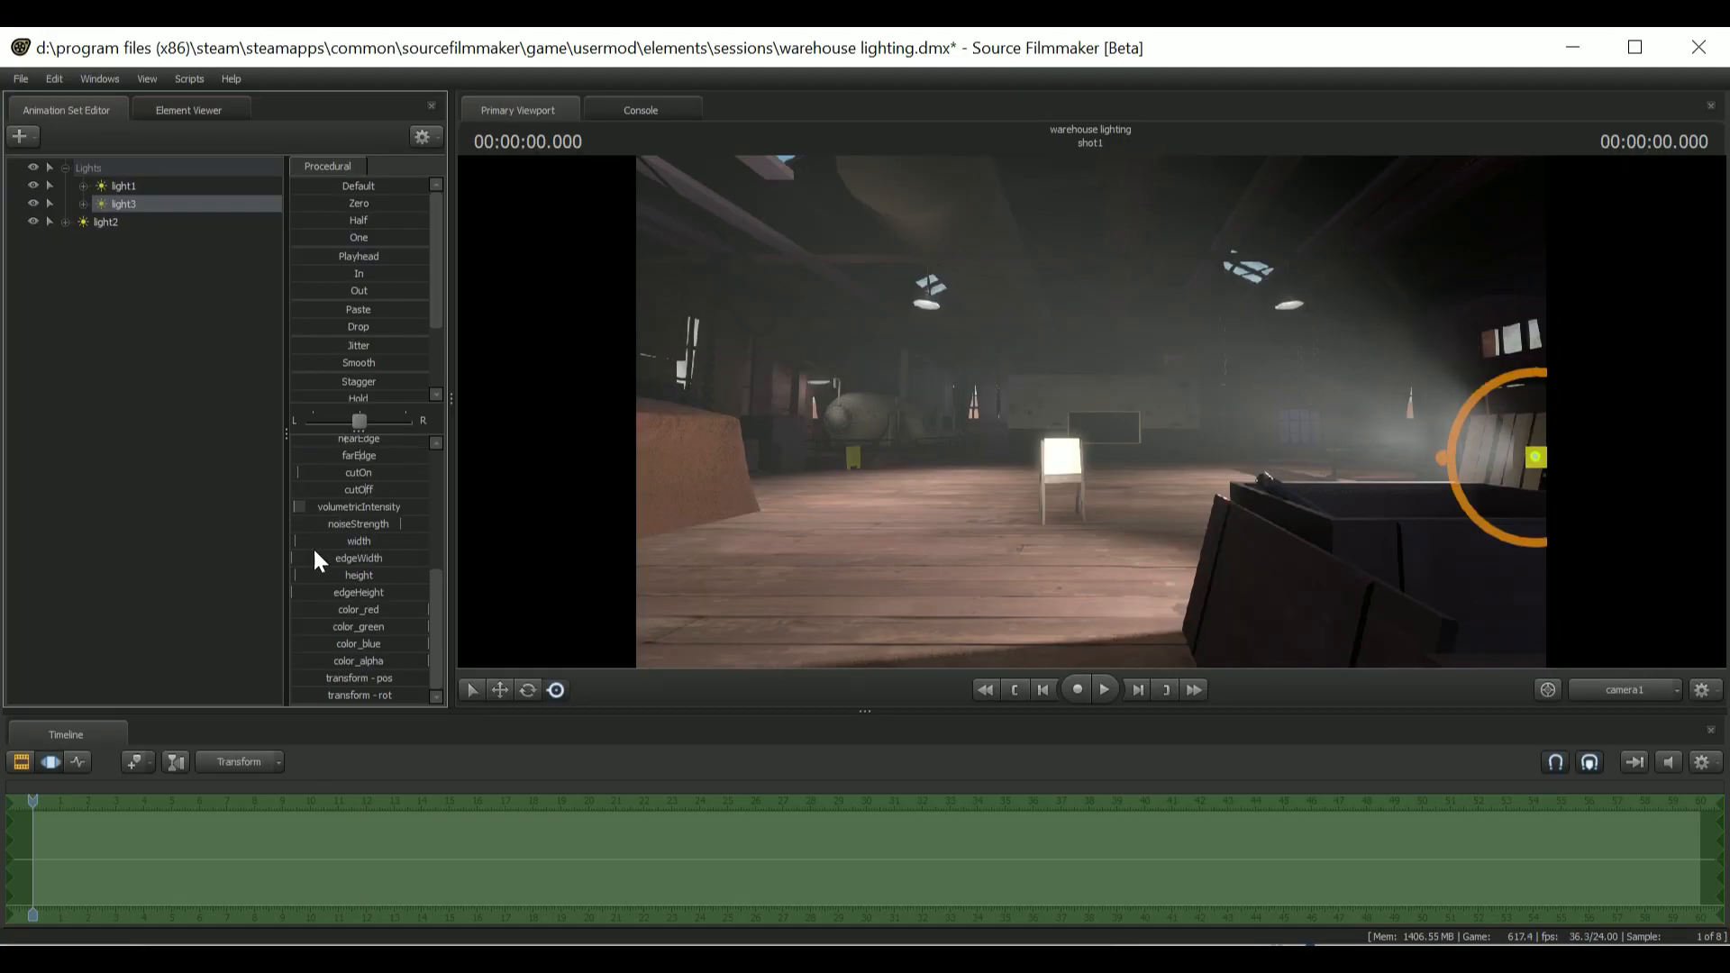
Reduce the color_red value of light3 to give its light a cooler tint
mouse_move(388, 641)
mouse_down()
mouse_move(348, 641)
mouse_move(389, 641)
mouse_up()
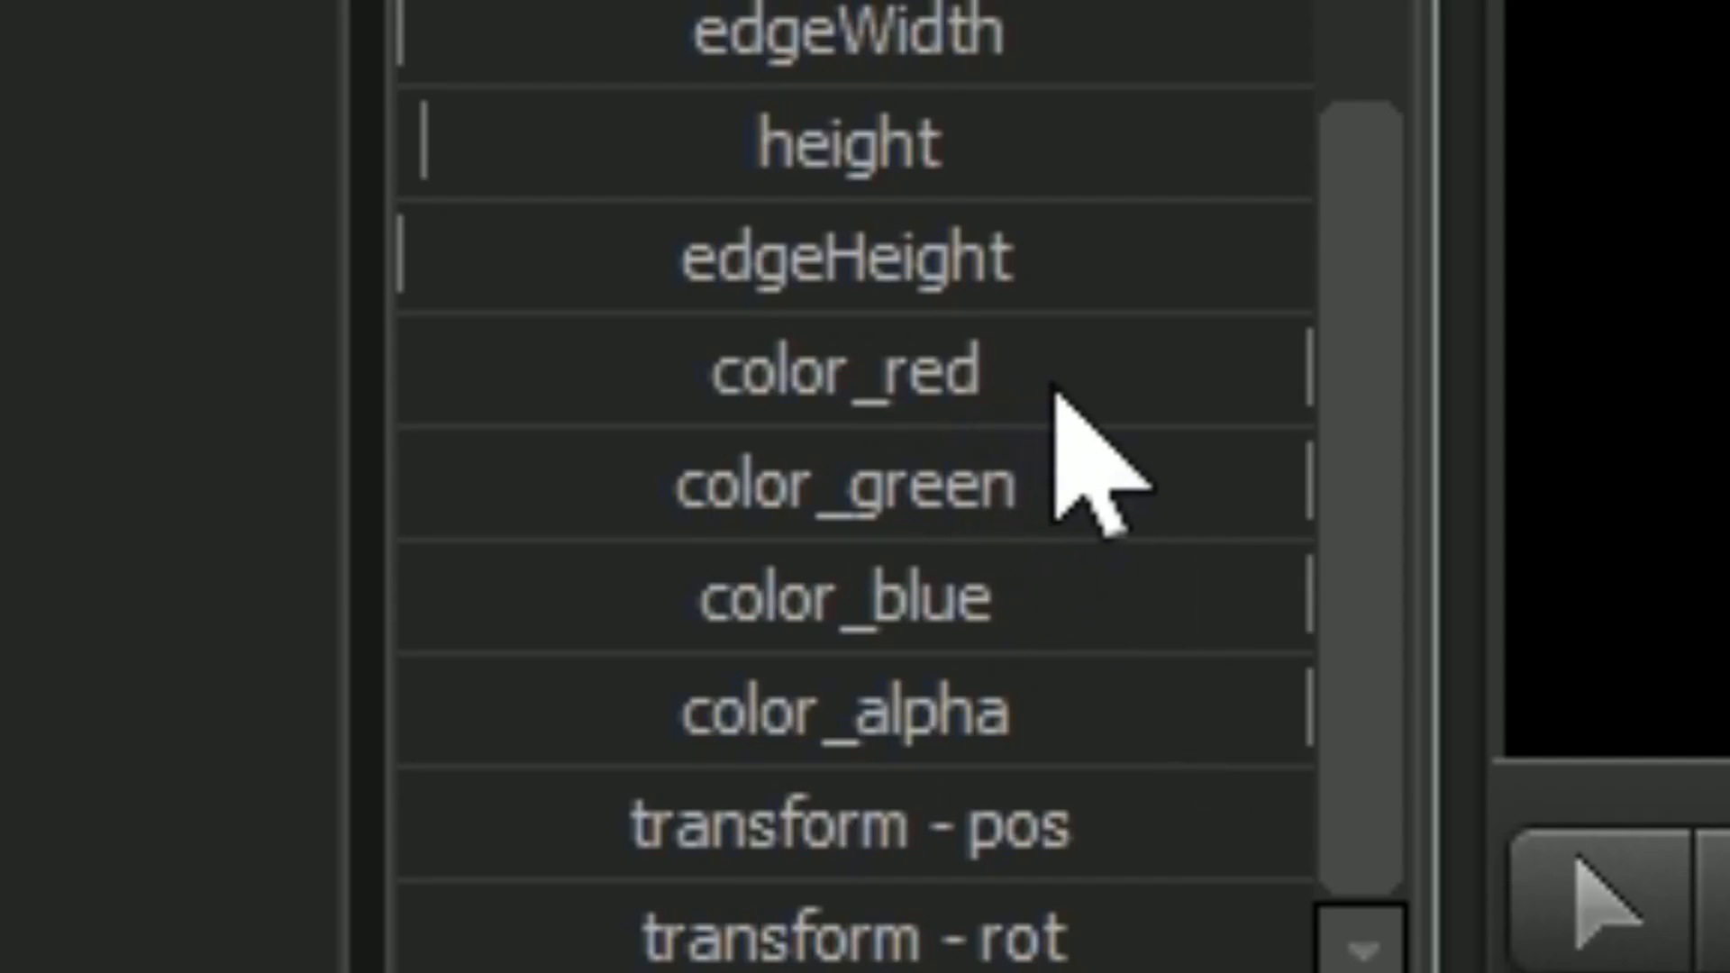
drag(1056, 392, 762, 392)
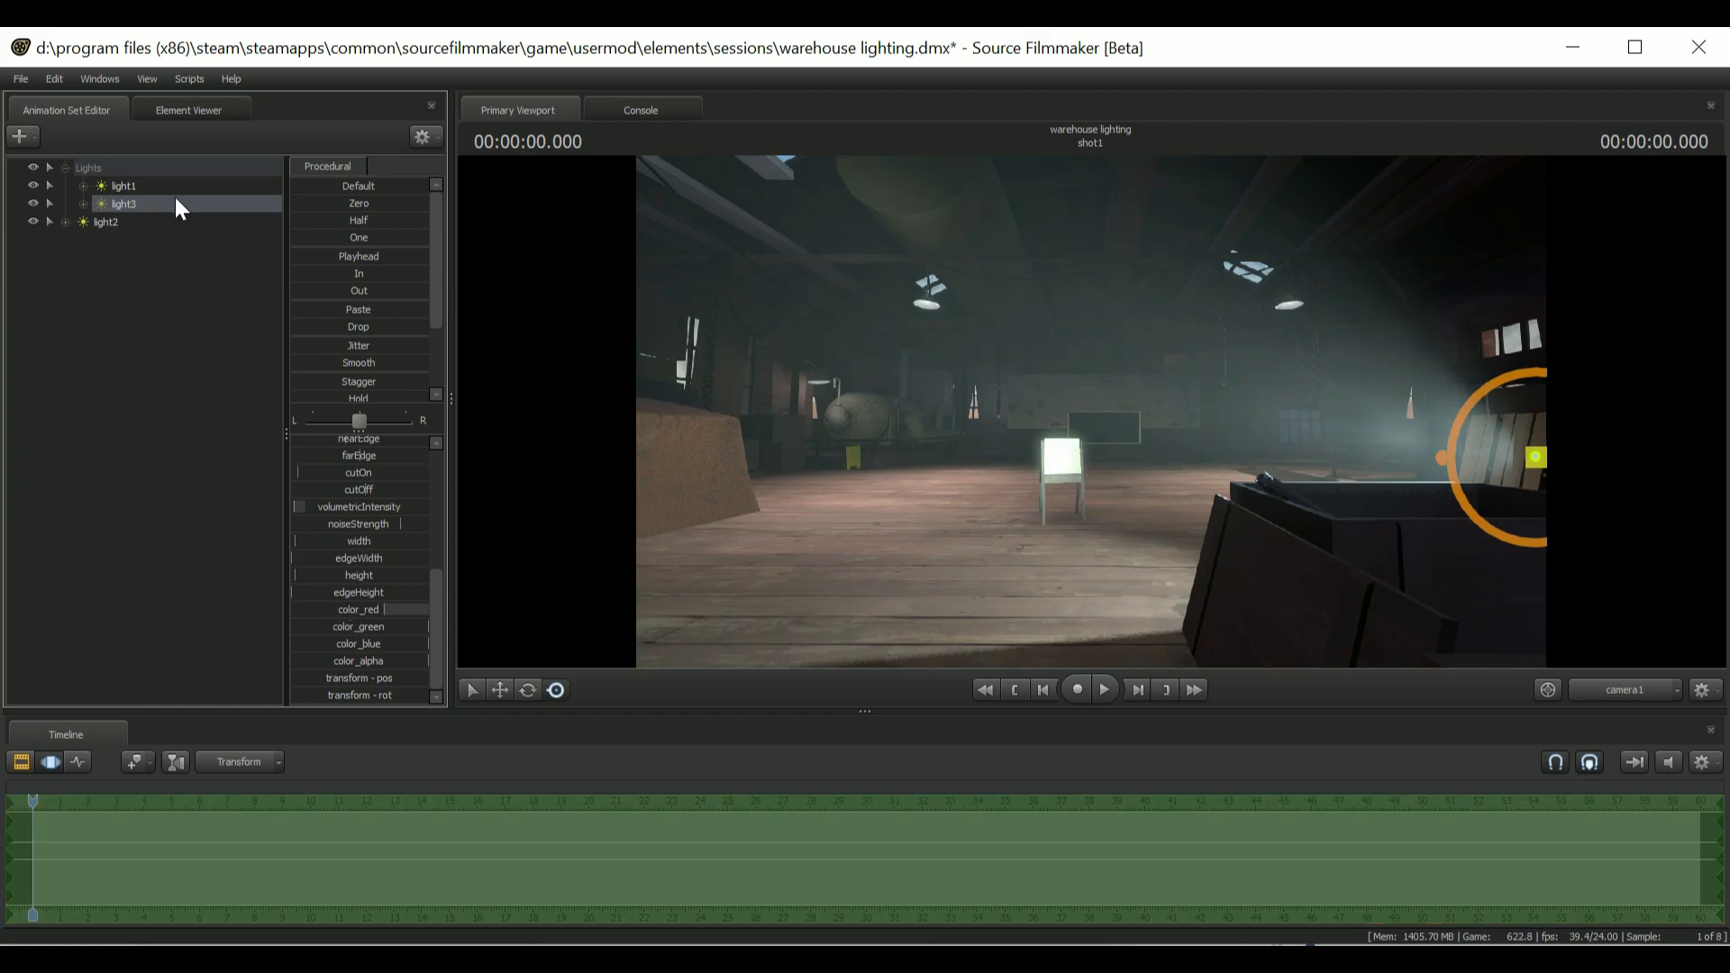
Look through light3 in the viewport to re-aim it, and return to the scene camera view
drag(177, 200, 757, 261)
drag(757, 261, 676, 261)
key(a)
click(1615, 700)
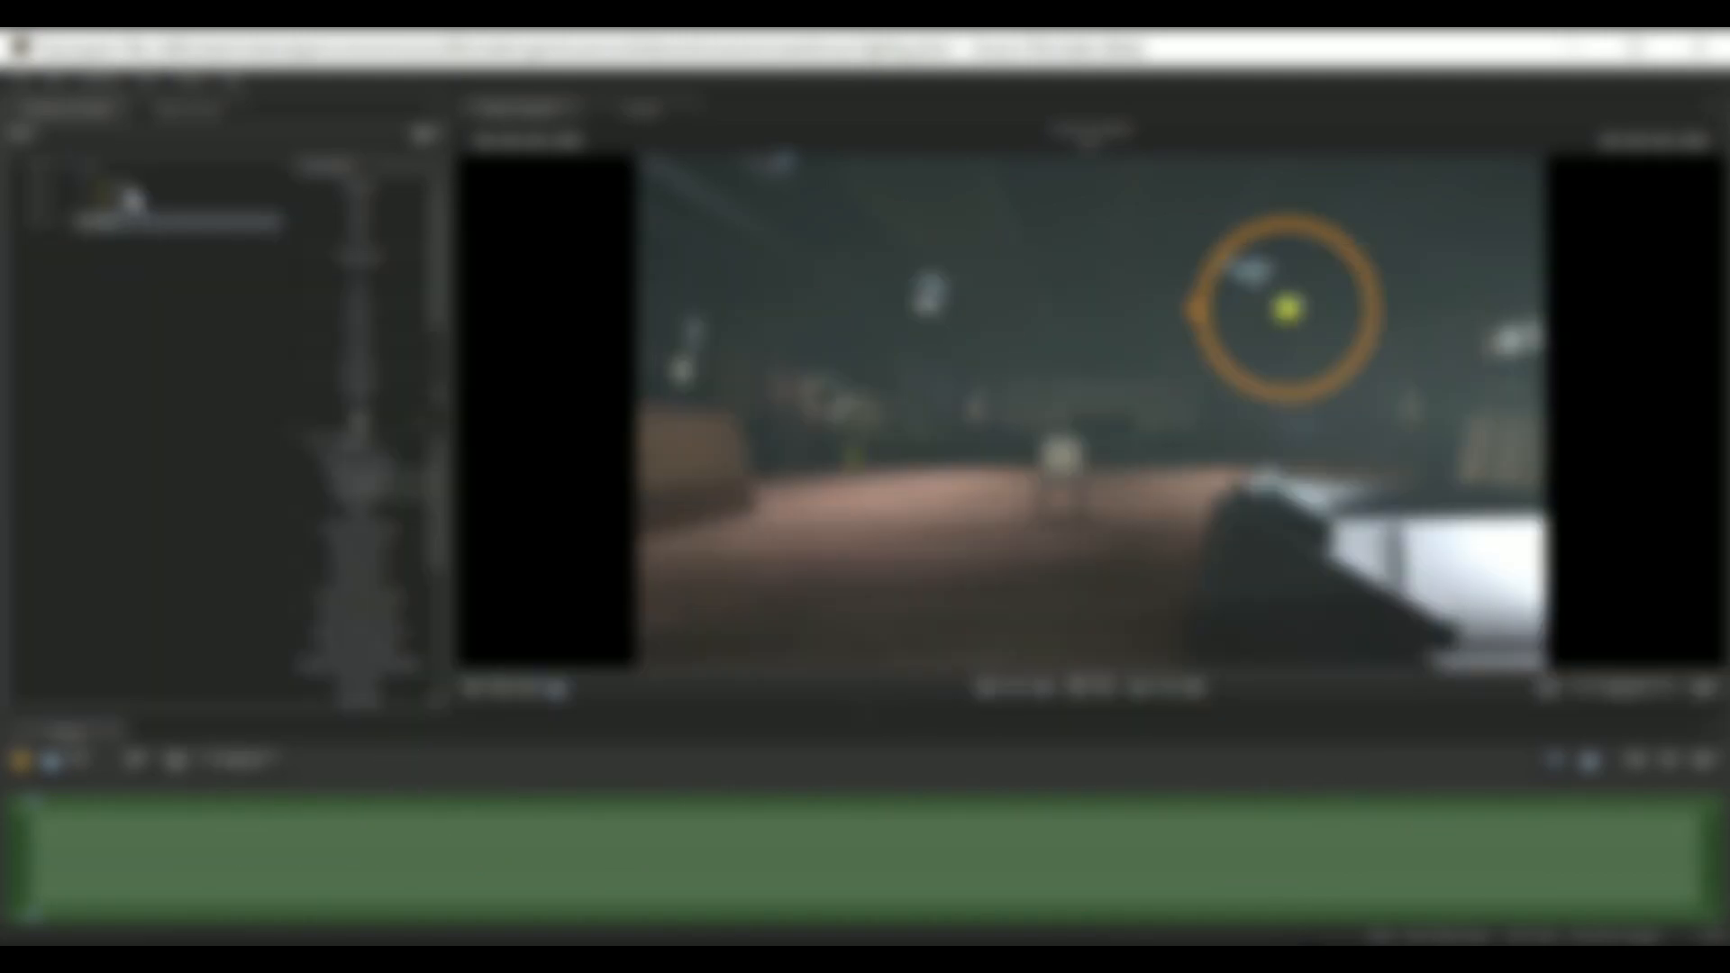
click(126, 187)
scroll(412, 648, down, 5)
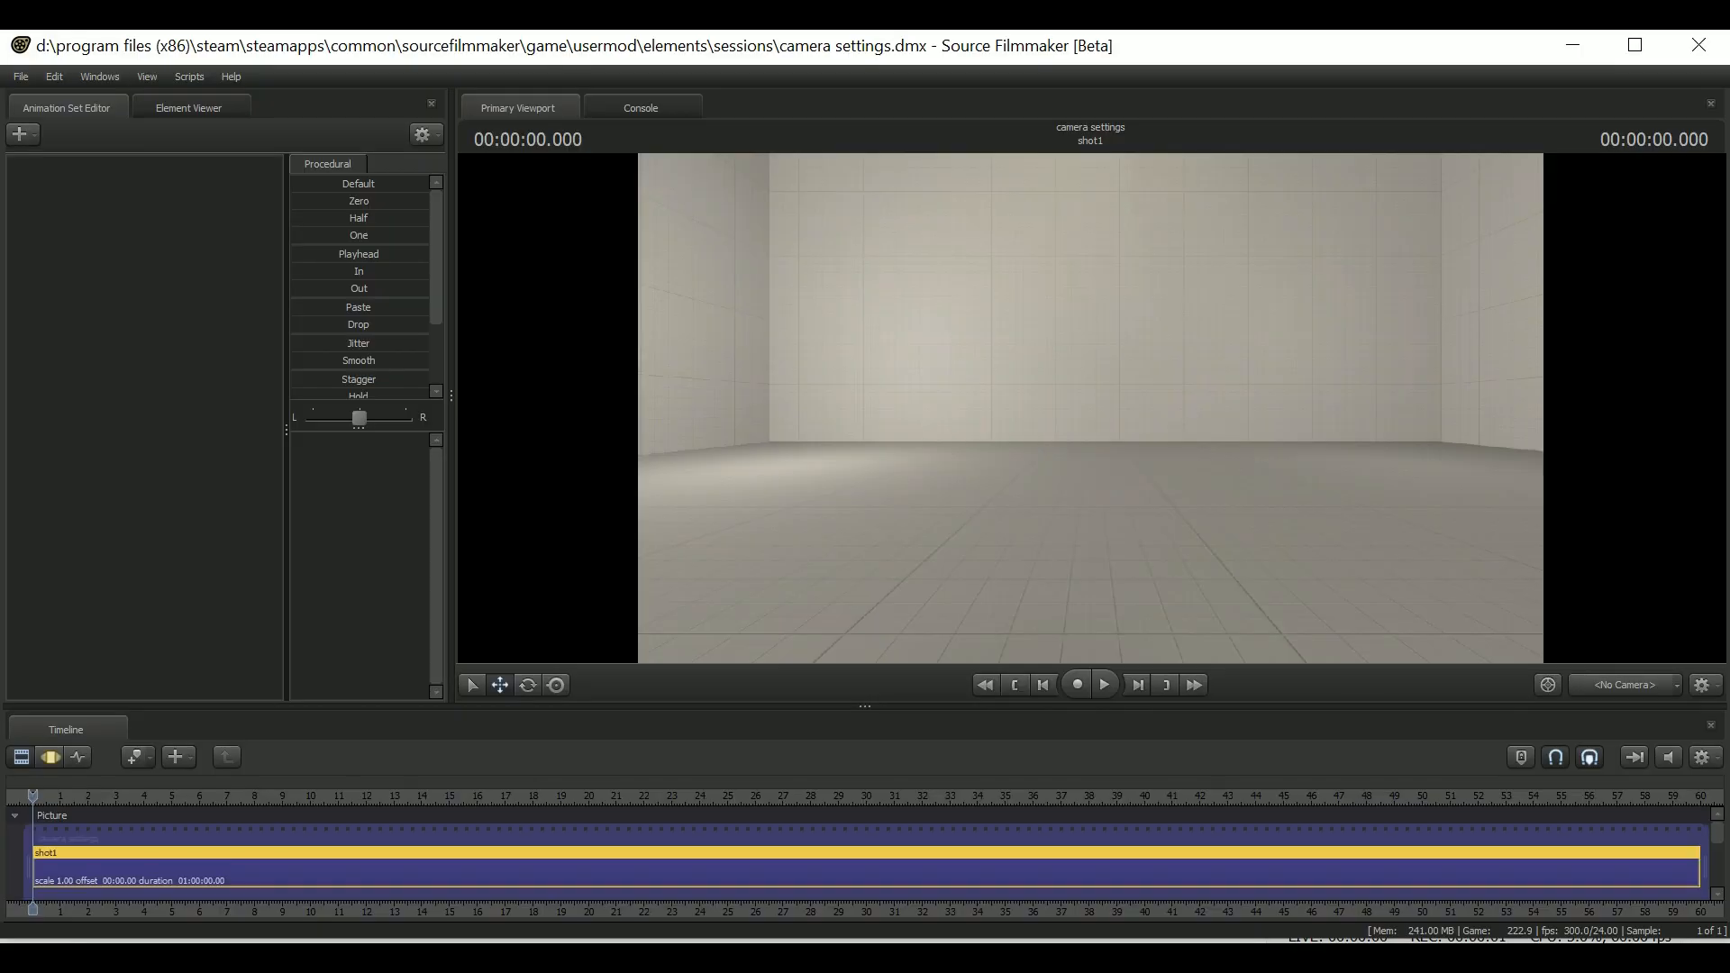
Add a new scene camera in the camera settings session and create an animation set for that existing camera
click(1676, 683)
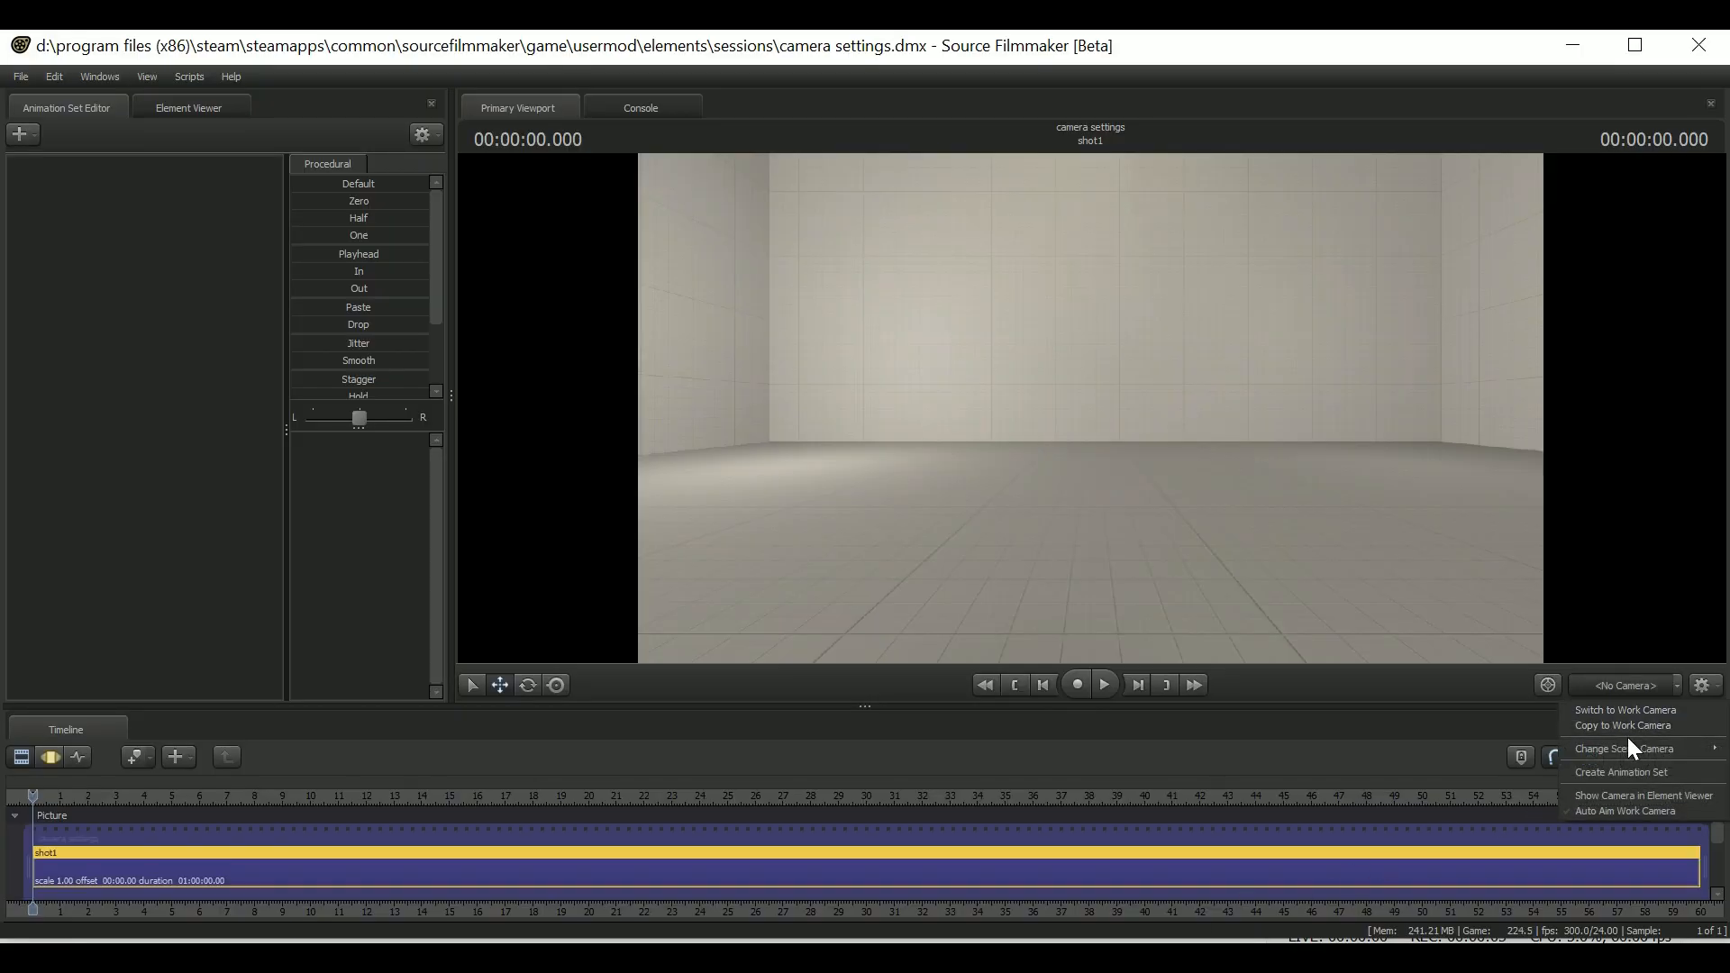
click(1545, 754)
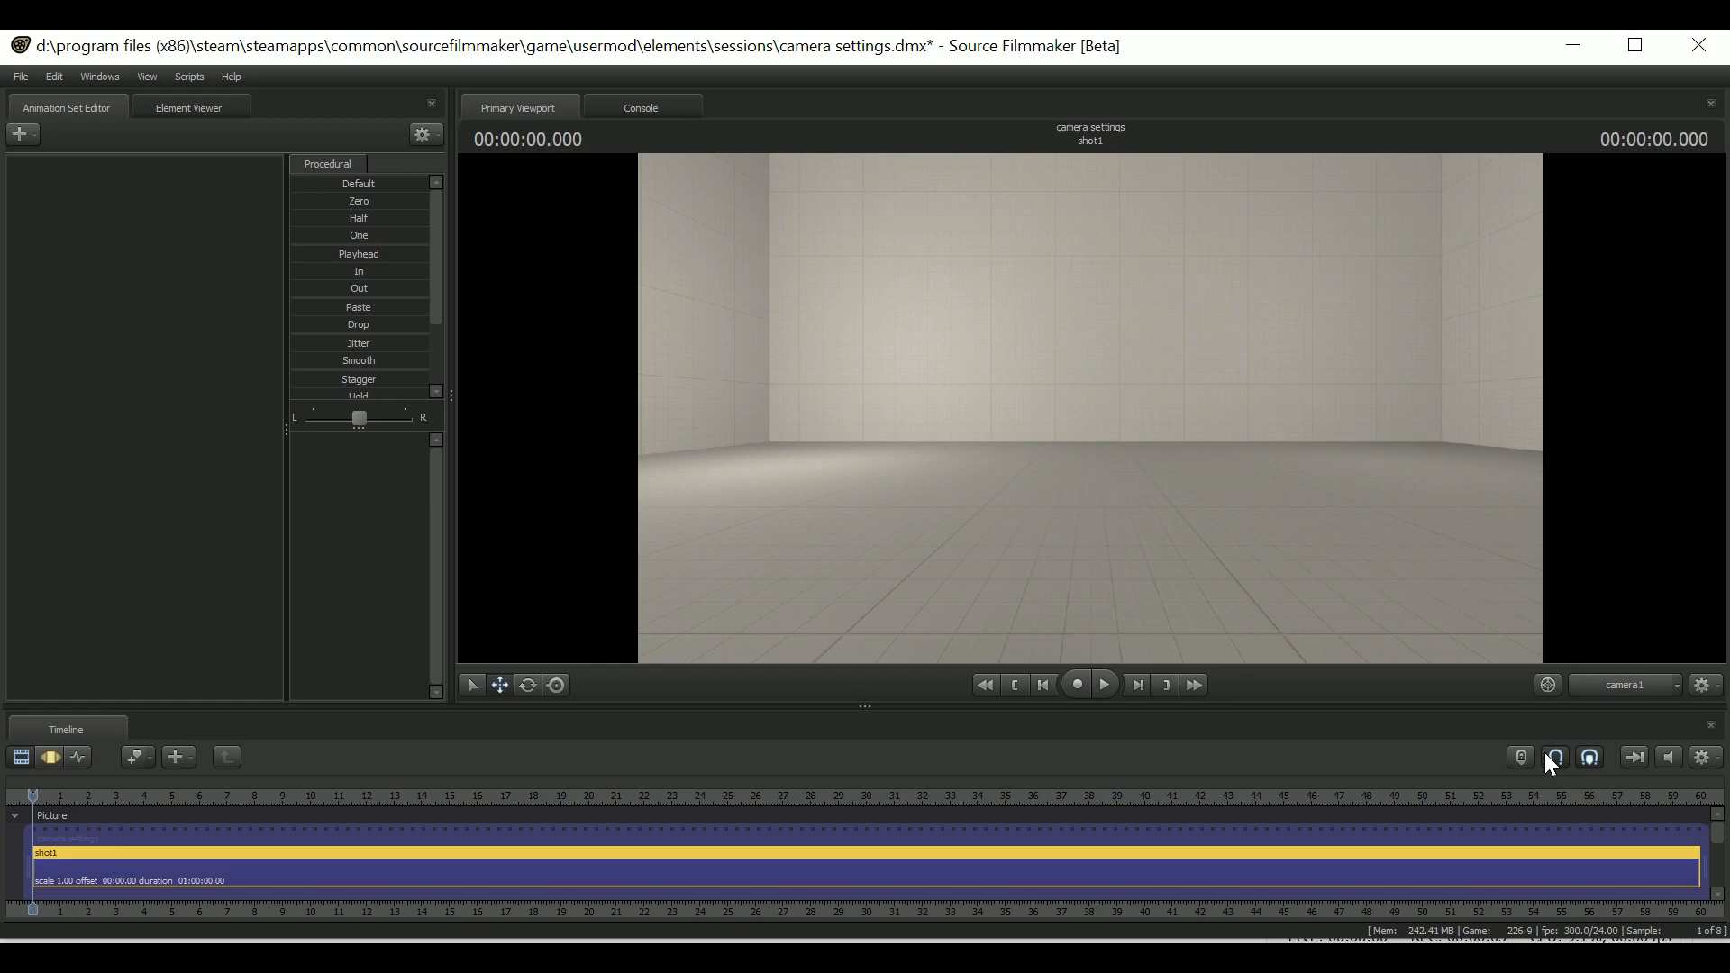
right_click(105, 256)
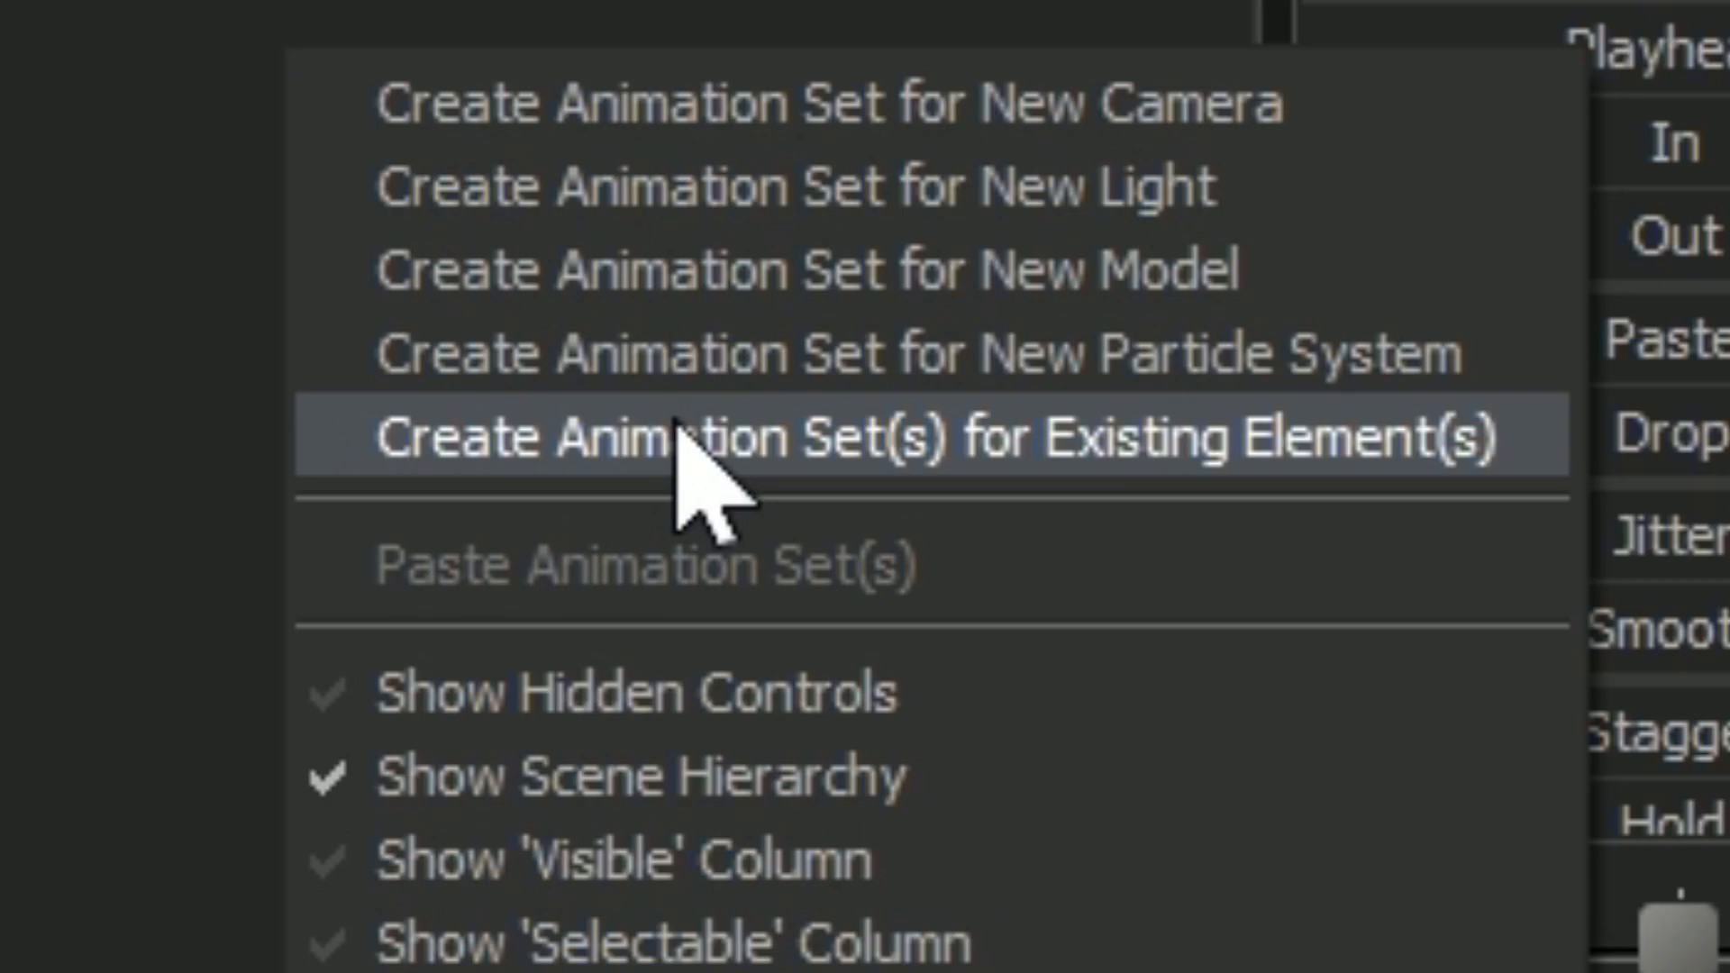
click(680, 436)
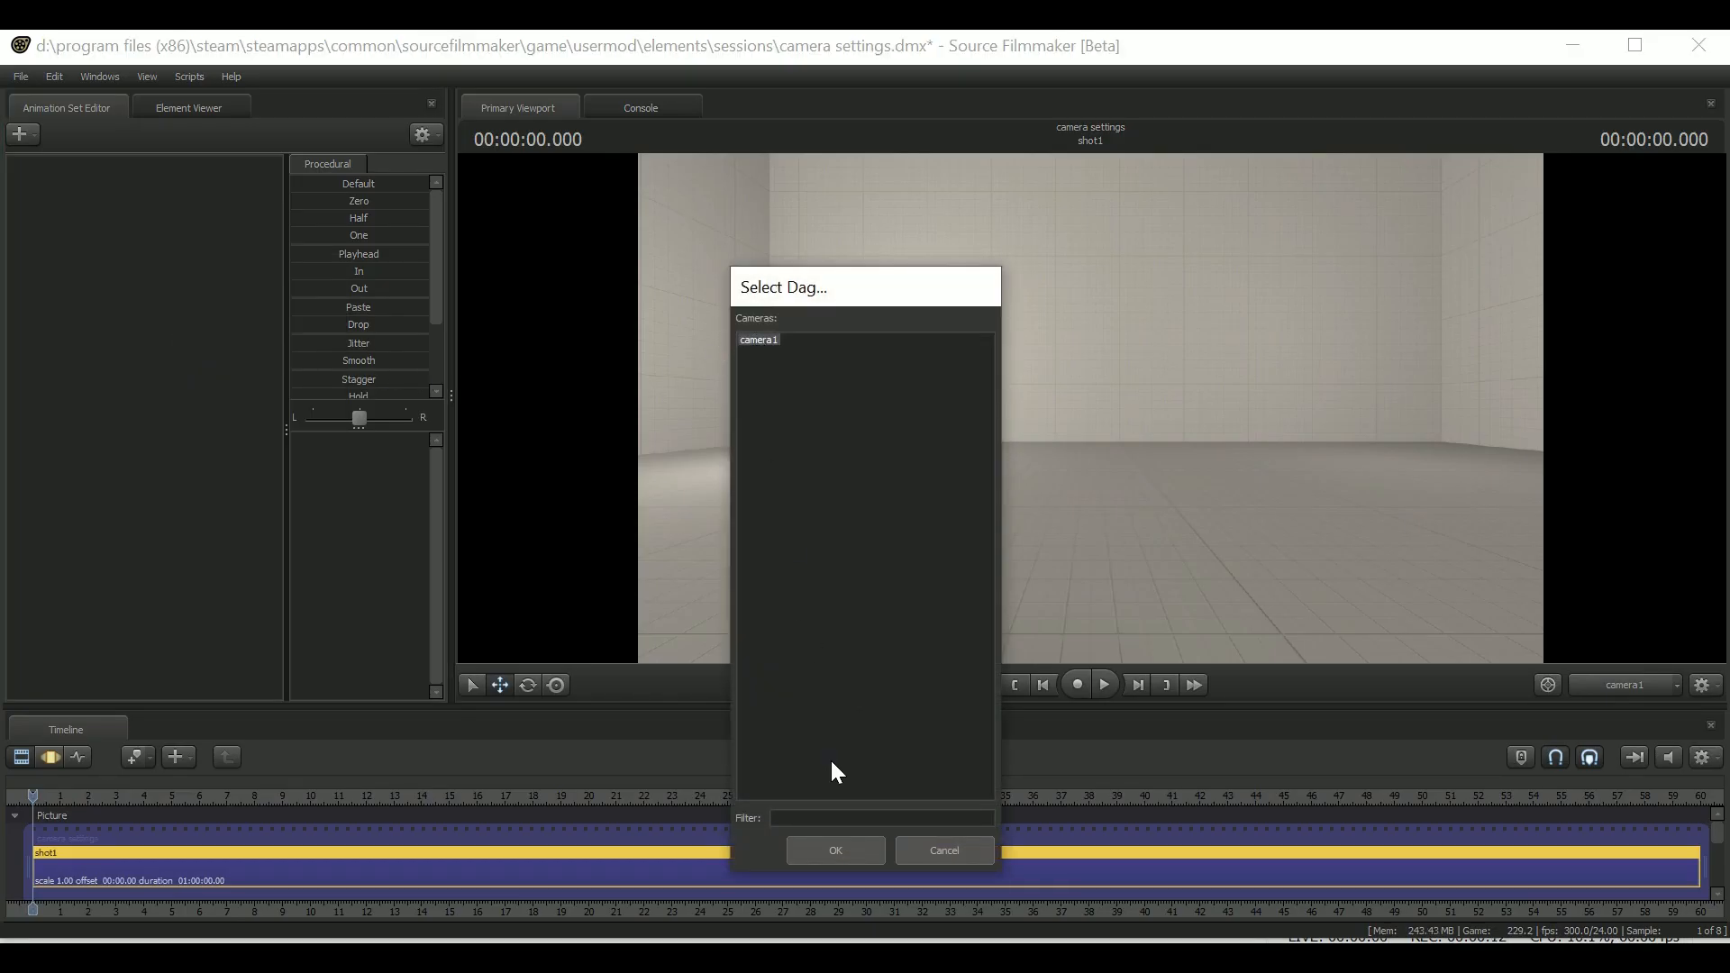
click(842, 850)
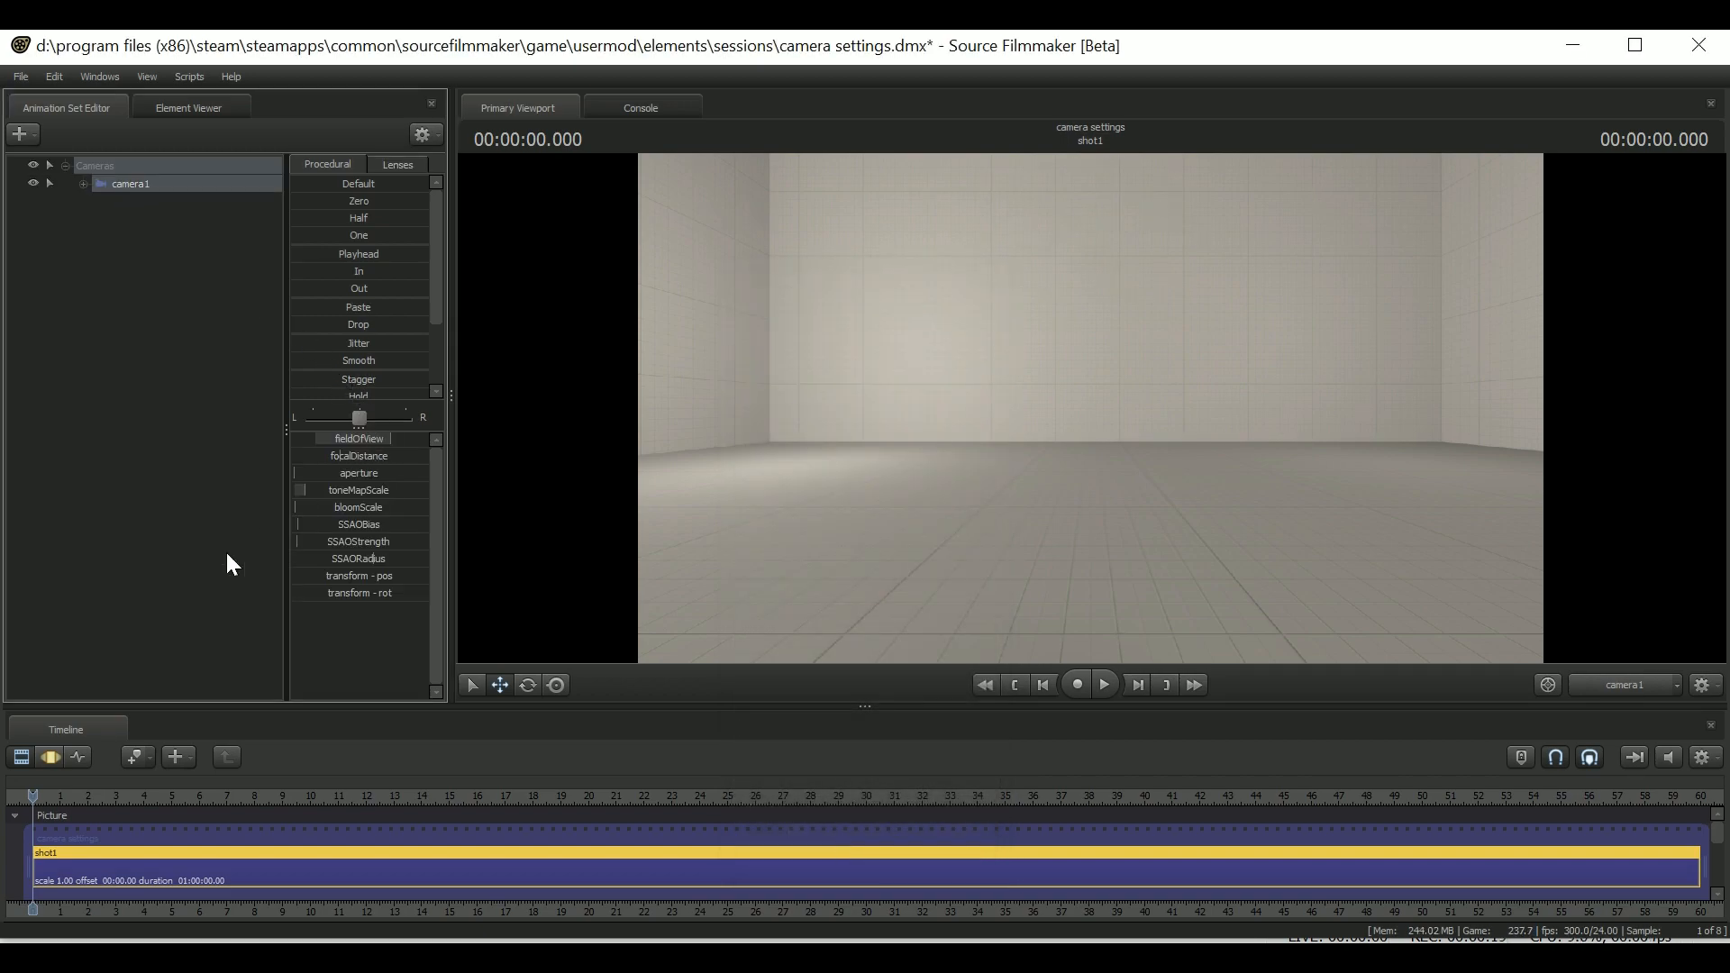
Switch to the Motion Editor and try out camera1's fieldOfView and focalDistance sliders
click(56, 750)
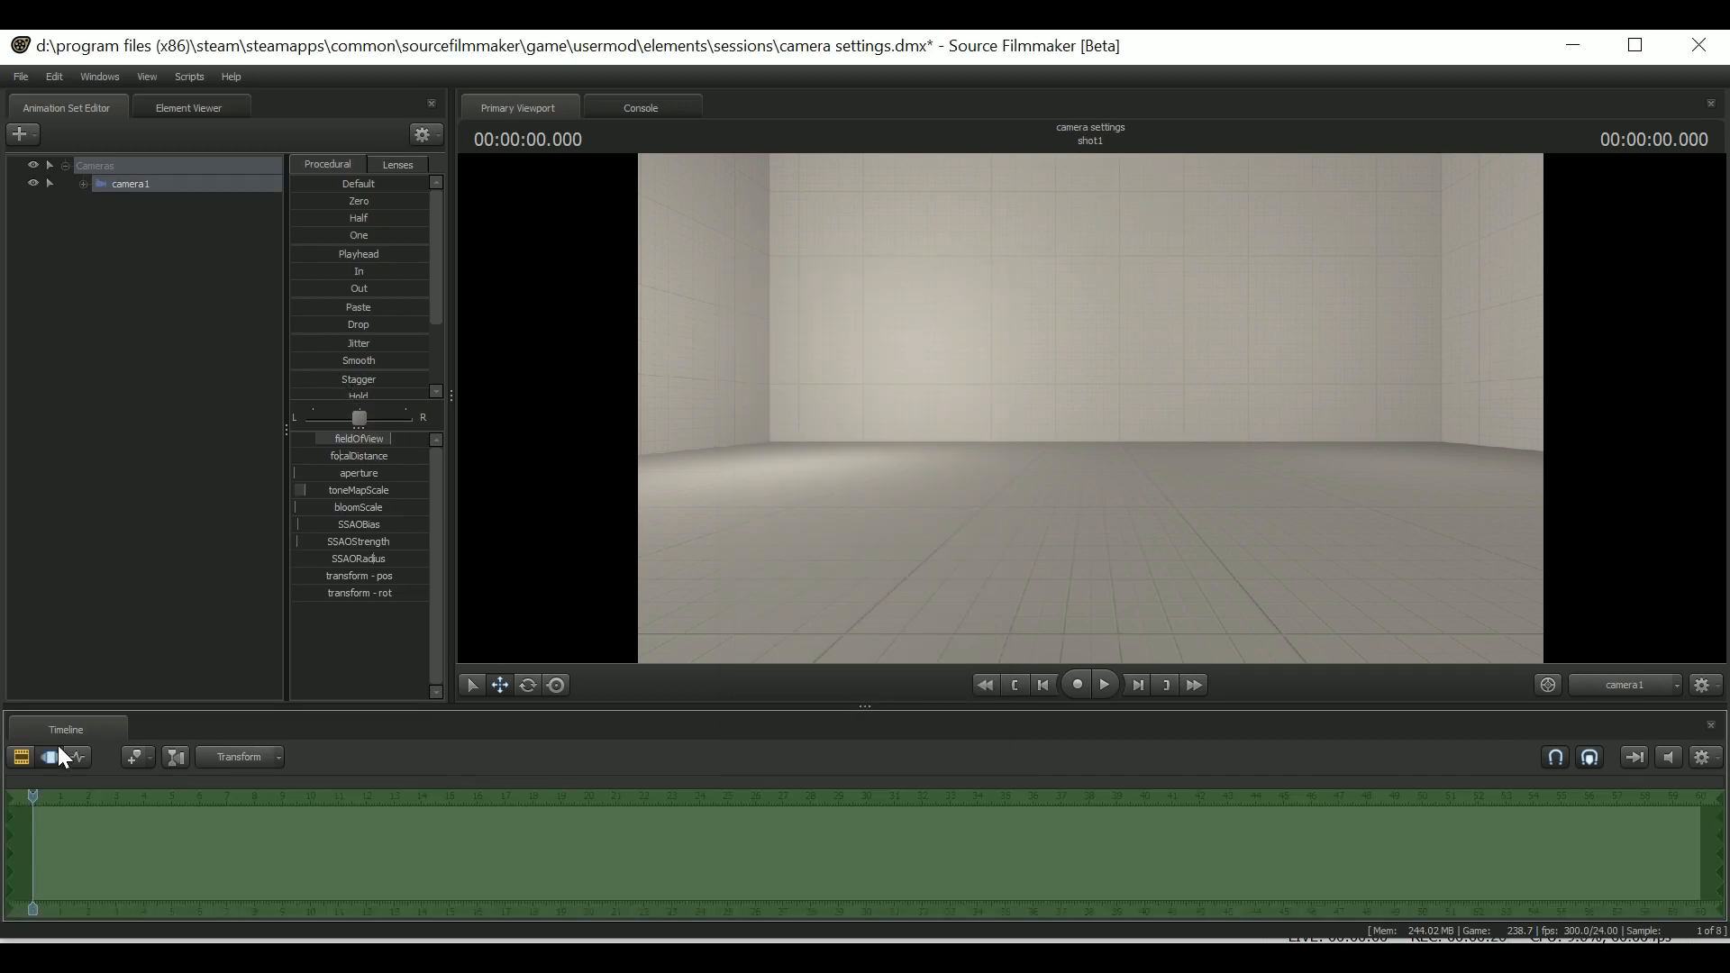
click(379, 436)
drag(377, 450, 377, 450)
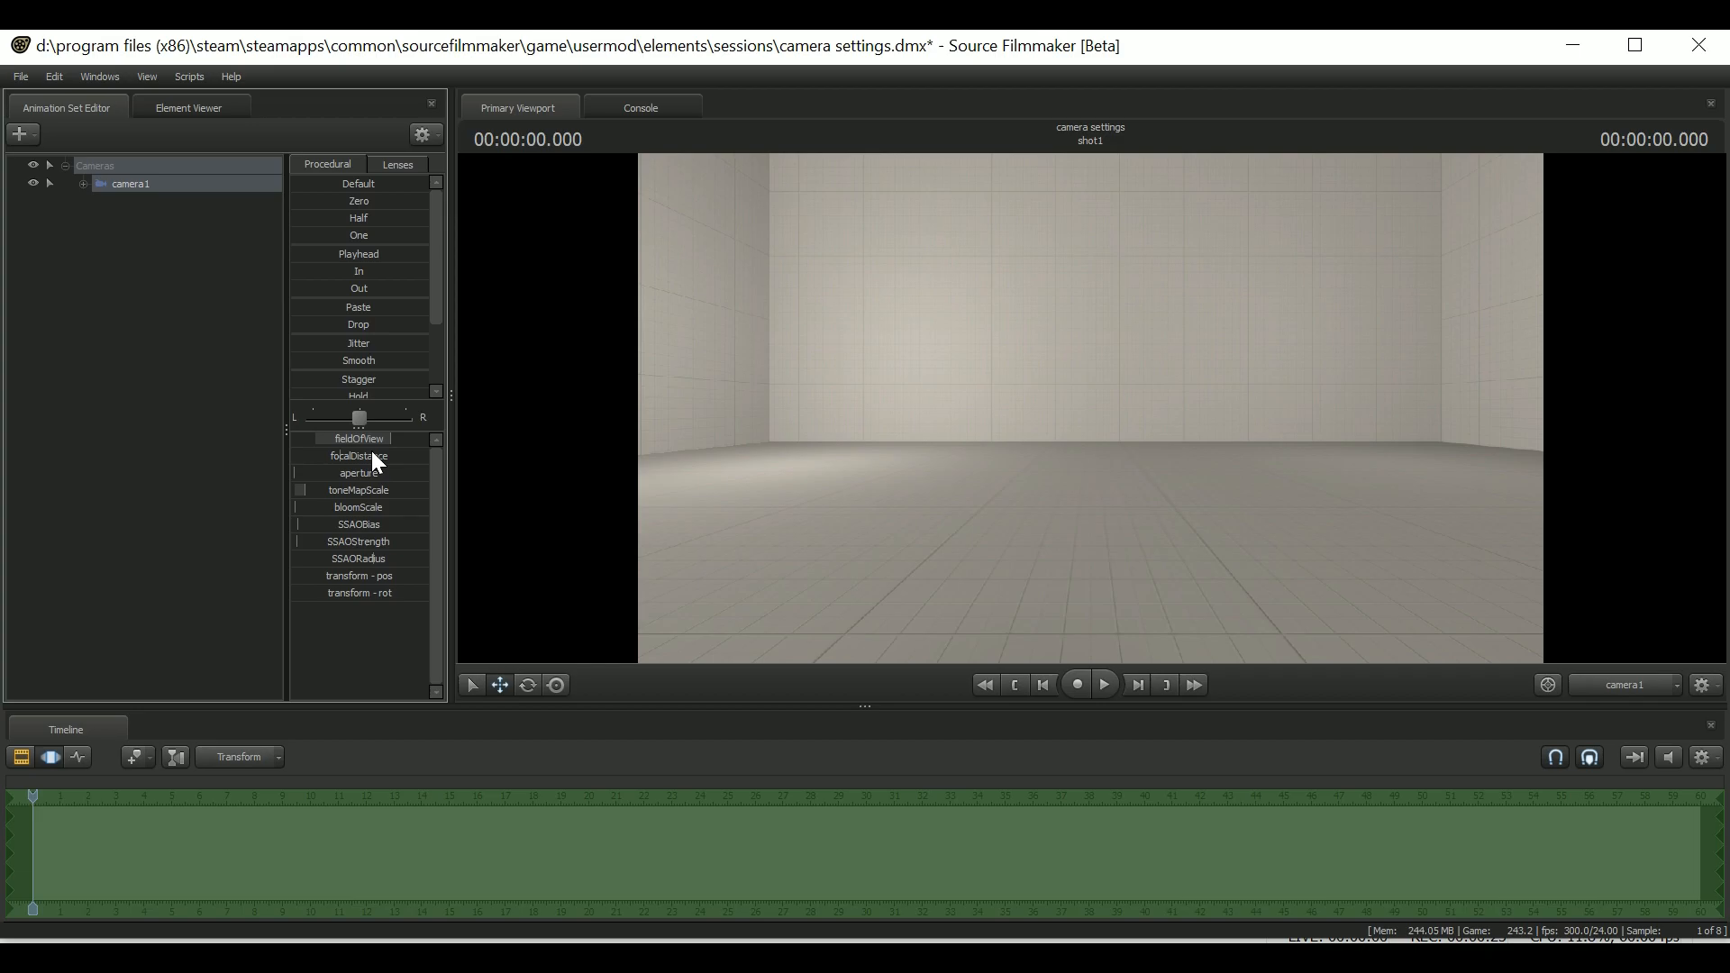
drag(372, 456, 373, 455)
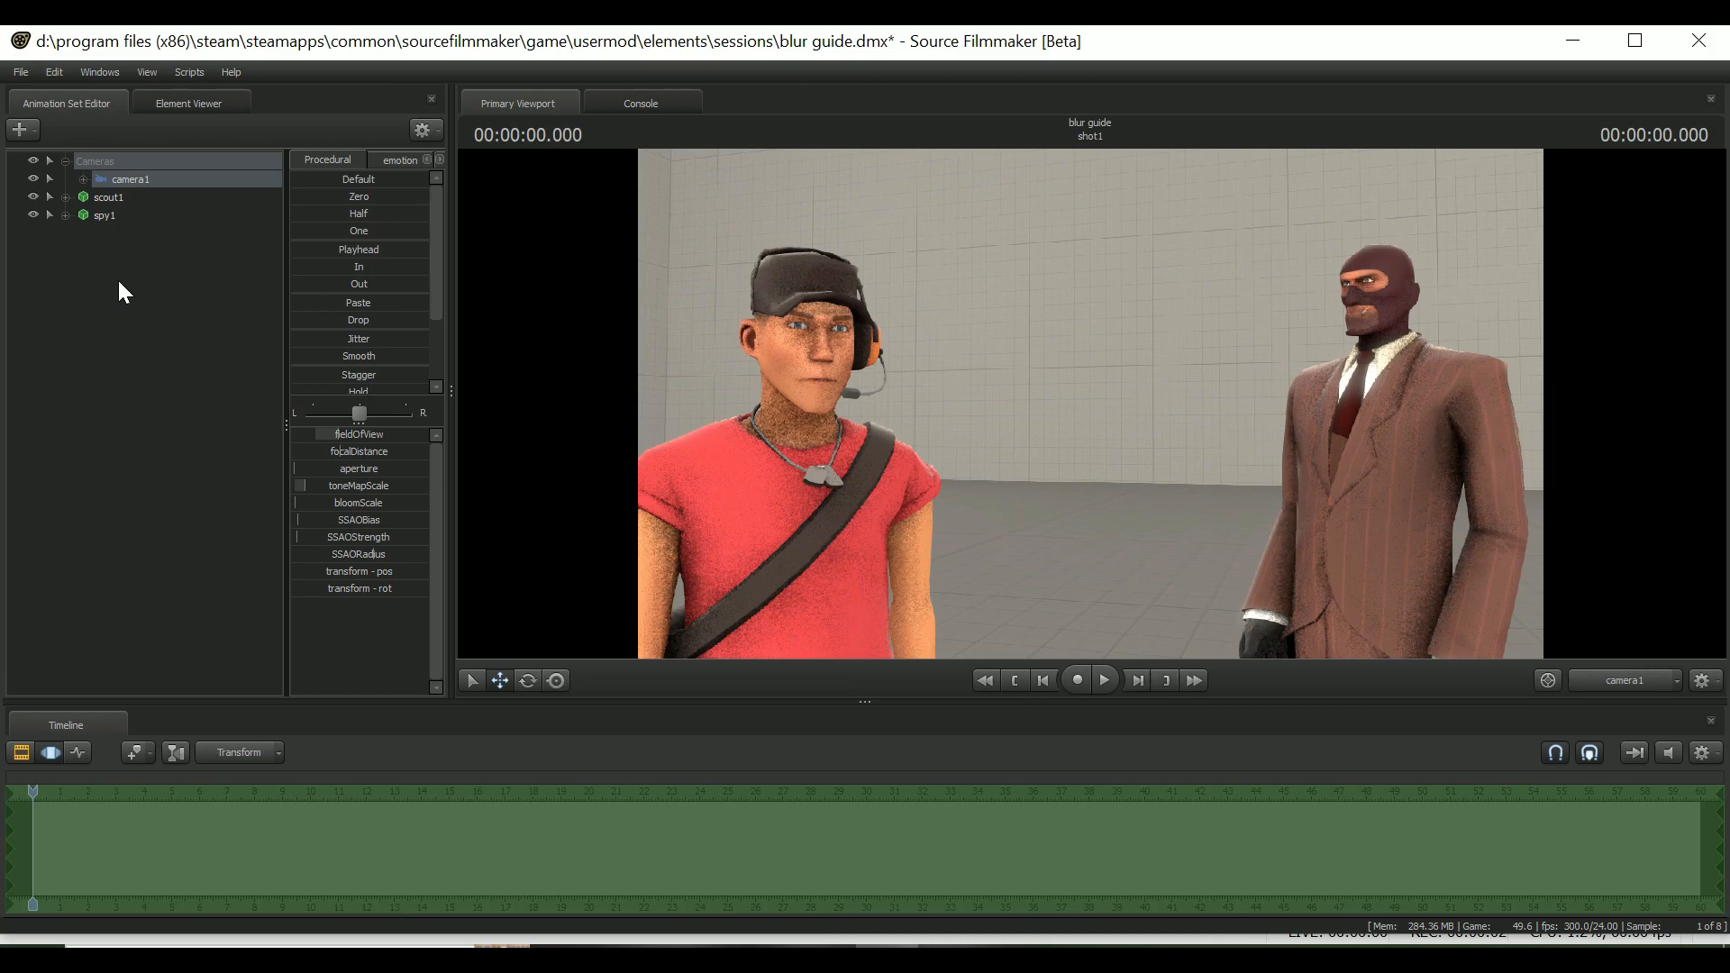
Turn on the camera's focal plane overlay in the viewport display options of the blur guide session
right_click(1068, 415)
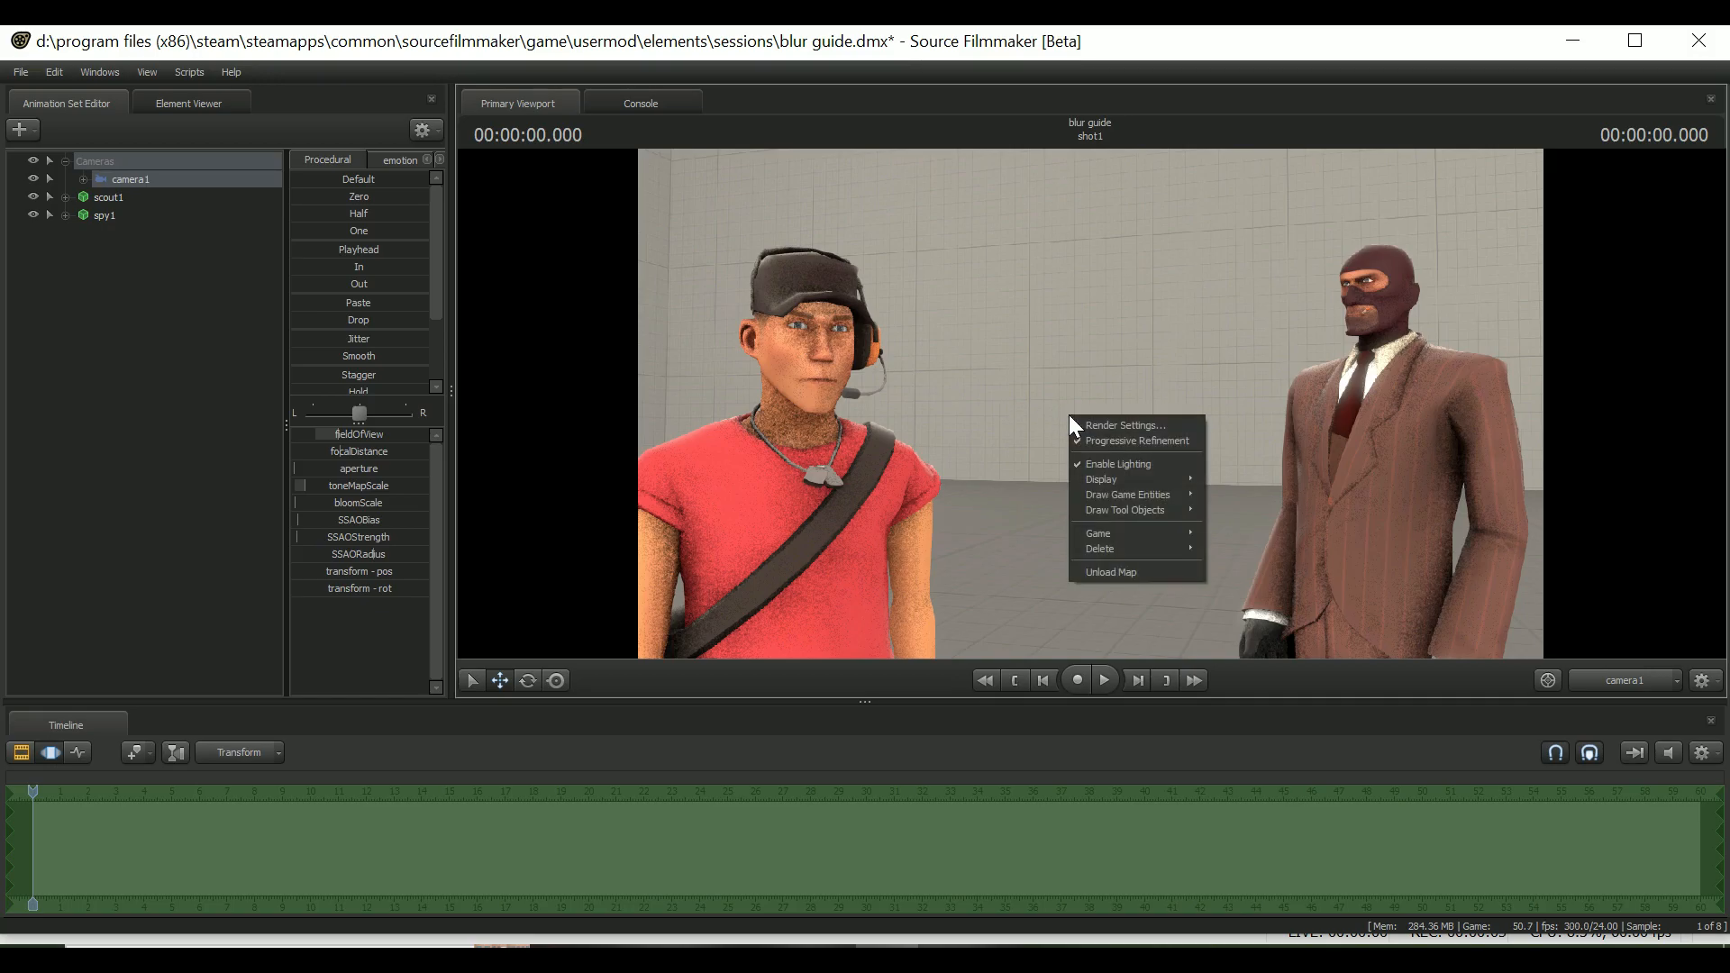
mouse_move(1134, 483)
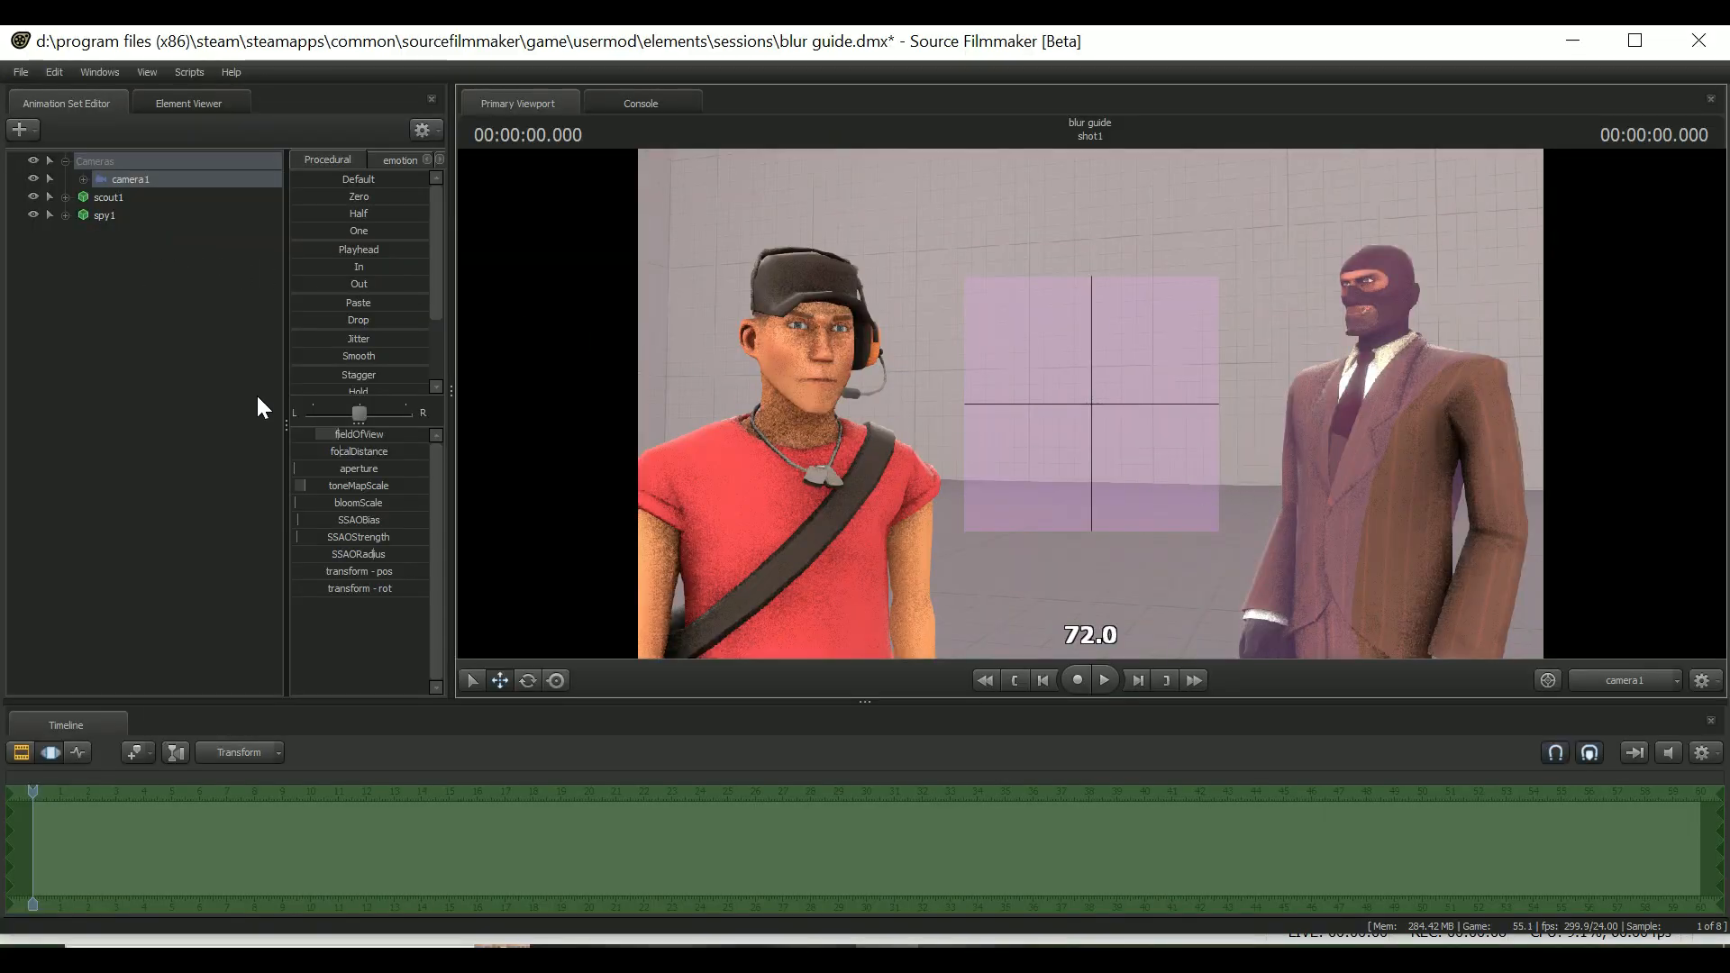
Set camera1's focal distance to 55.1, raise its aperture, and switch to the Clip Editor to render the depth-of-field blur
mouse_move(346, 450)
mouse_down()
mouse_move(298, 450)
mouse_move(479, 450)
mouse_move(303, 450)
mouse_move(362, 468)
mouse_up()
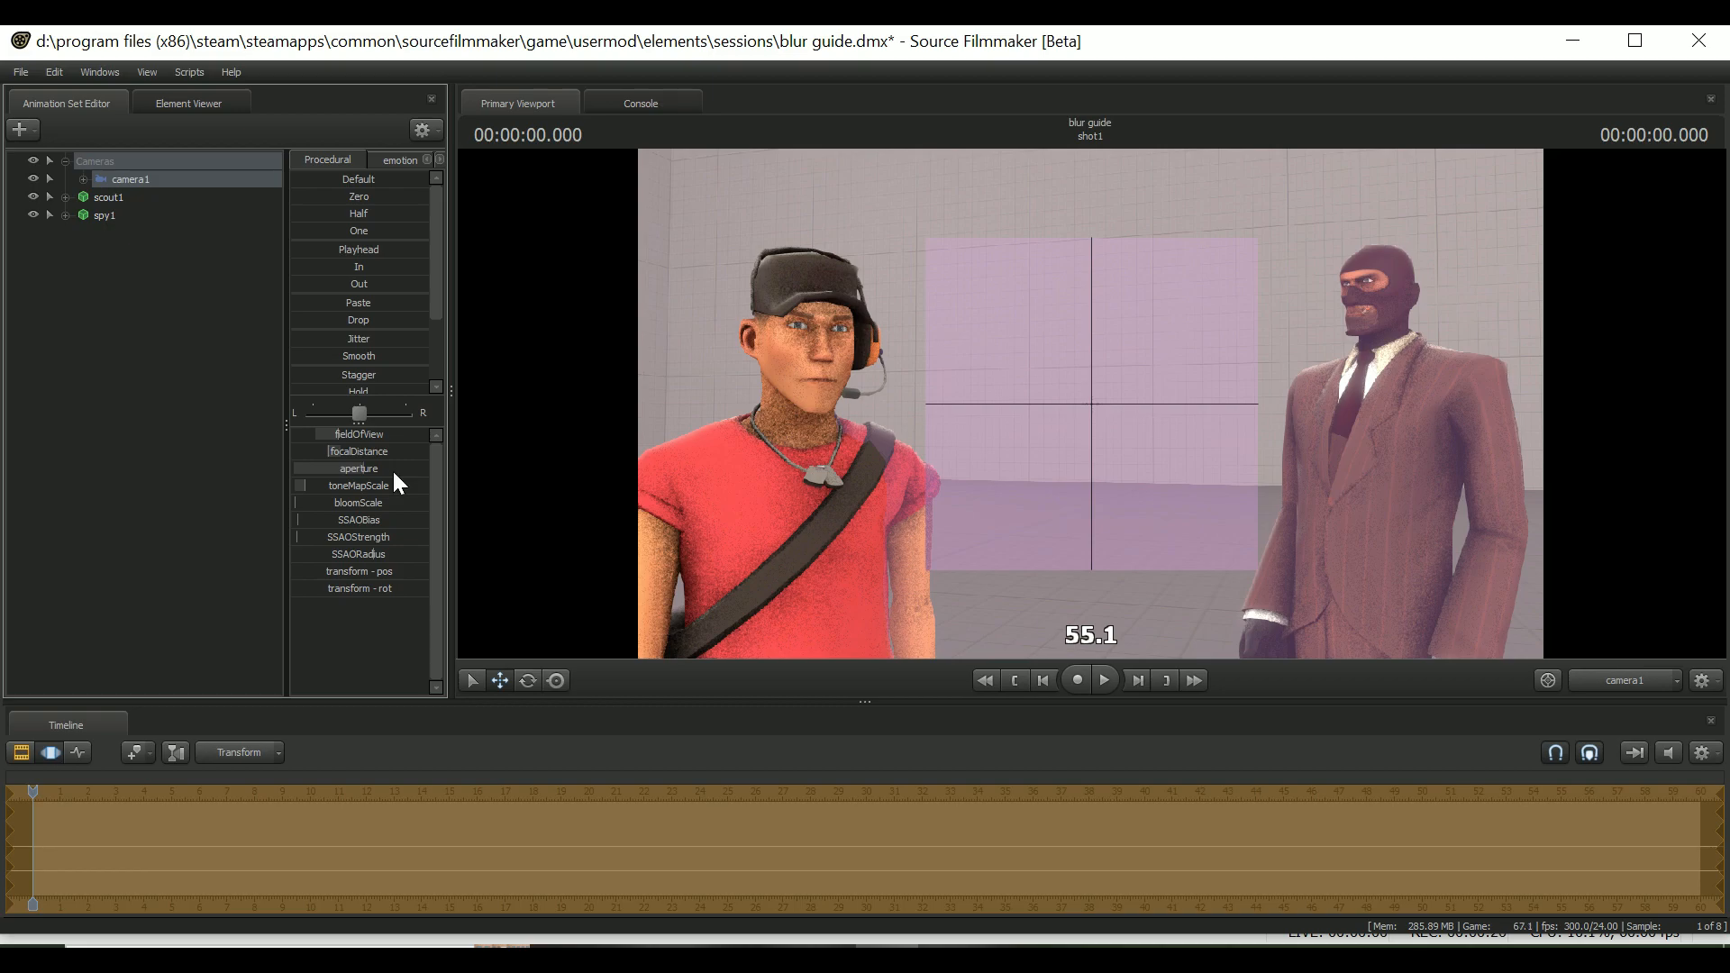
key(F2)
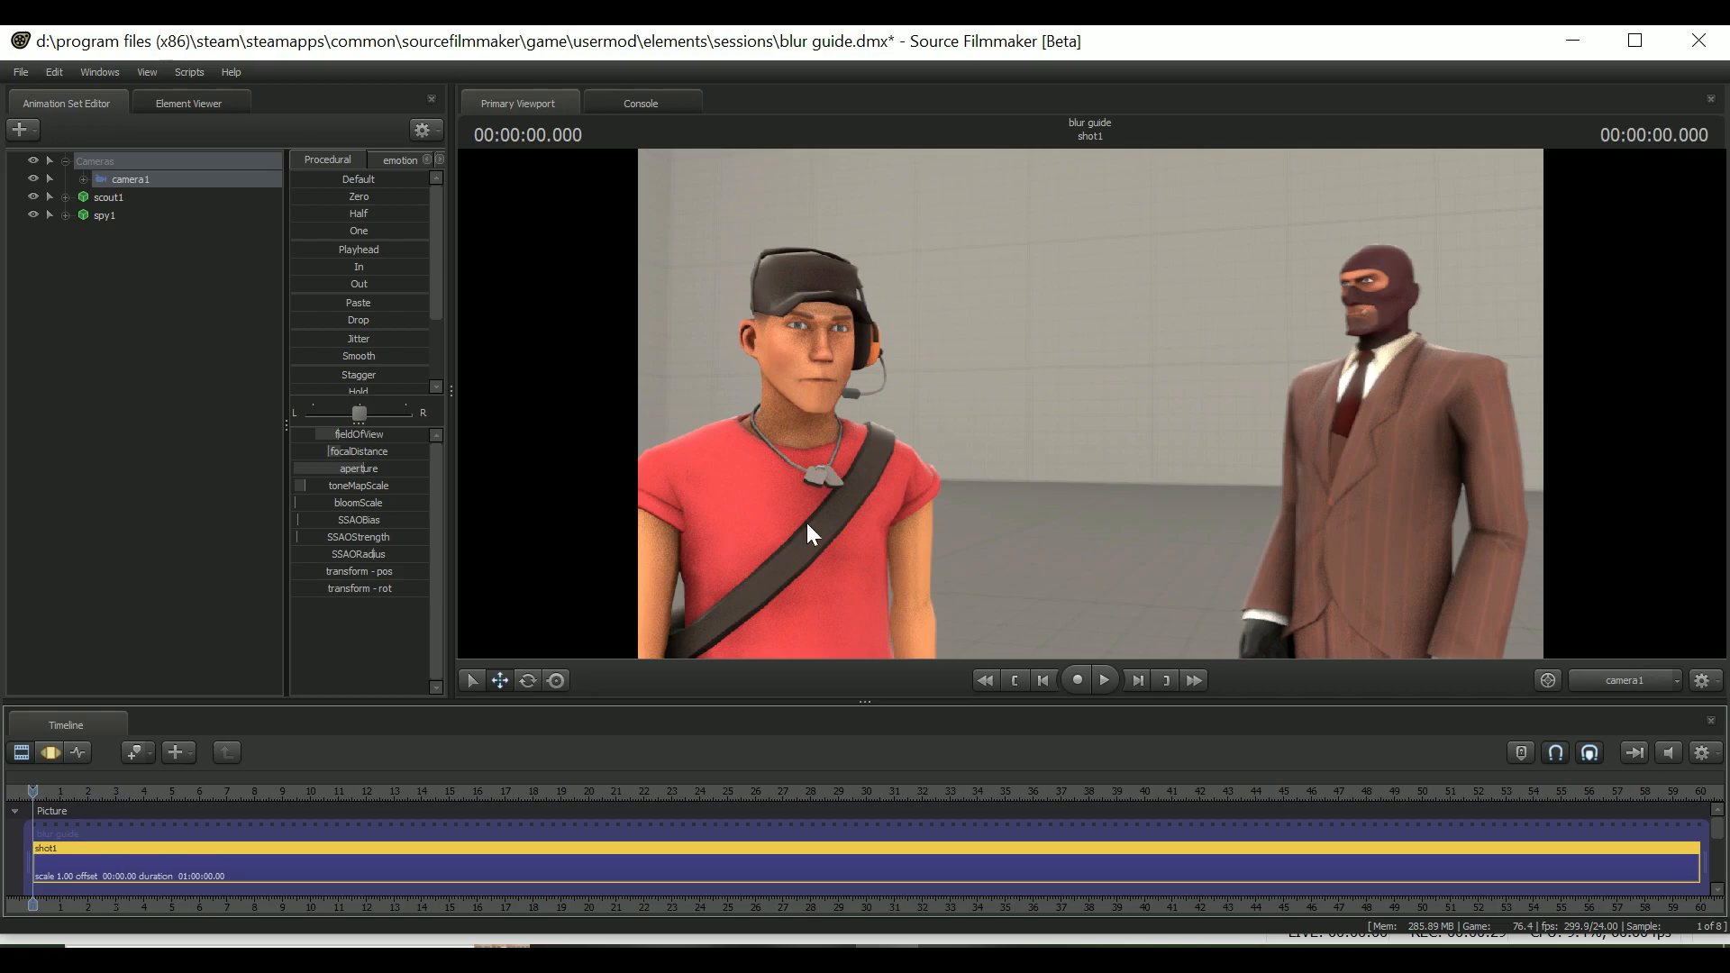
right_click(863, 488)
click(881, 499)
click(955, 447)
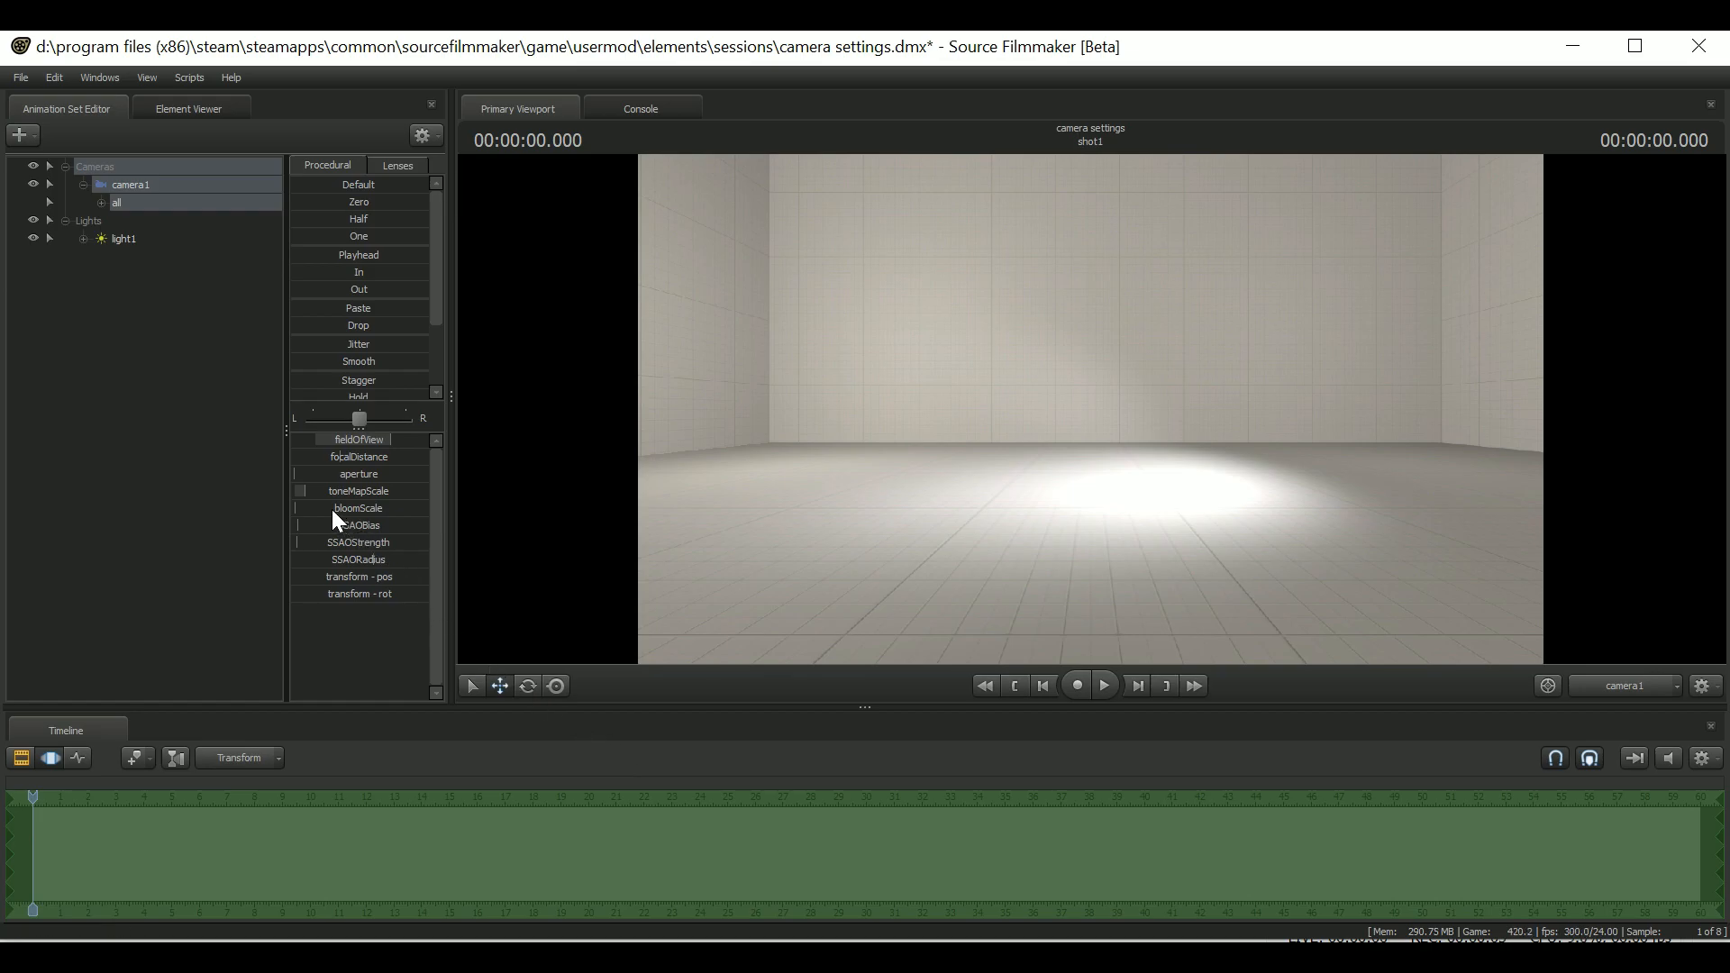
Try out camera1's bloomScale, toneMapScale and SSAO sliders in the camera settings session
drag(333, 511, 464, 511)
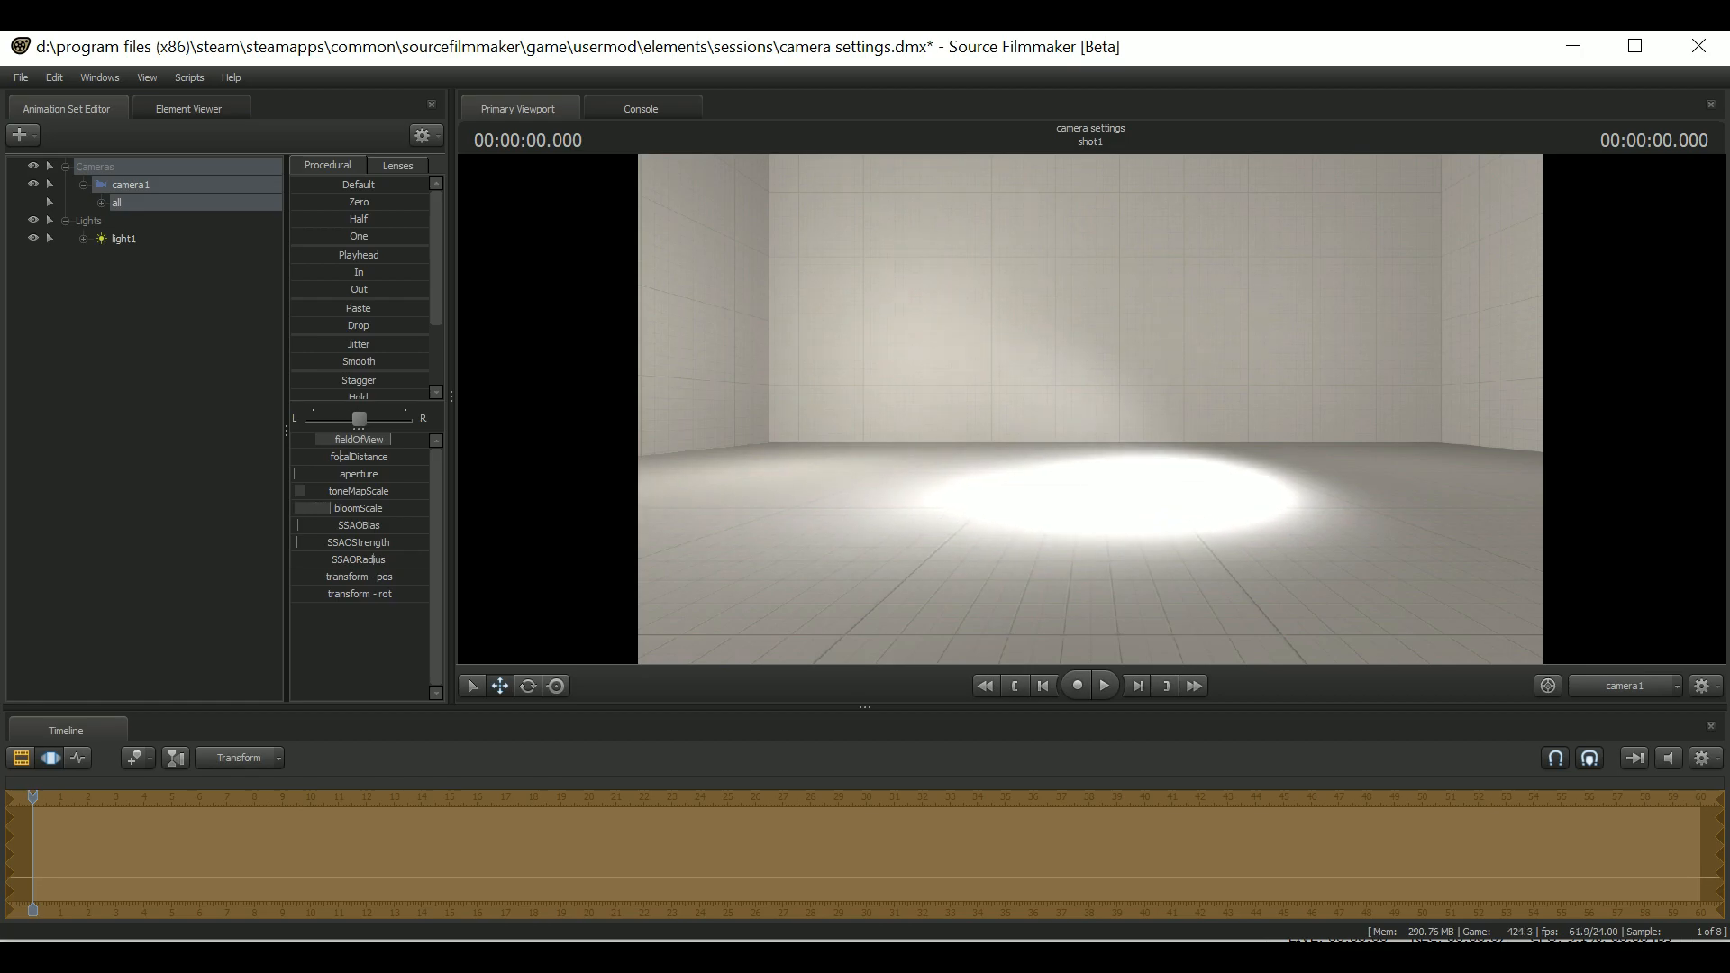
drag(424, 508, 323, 491)
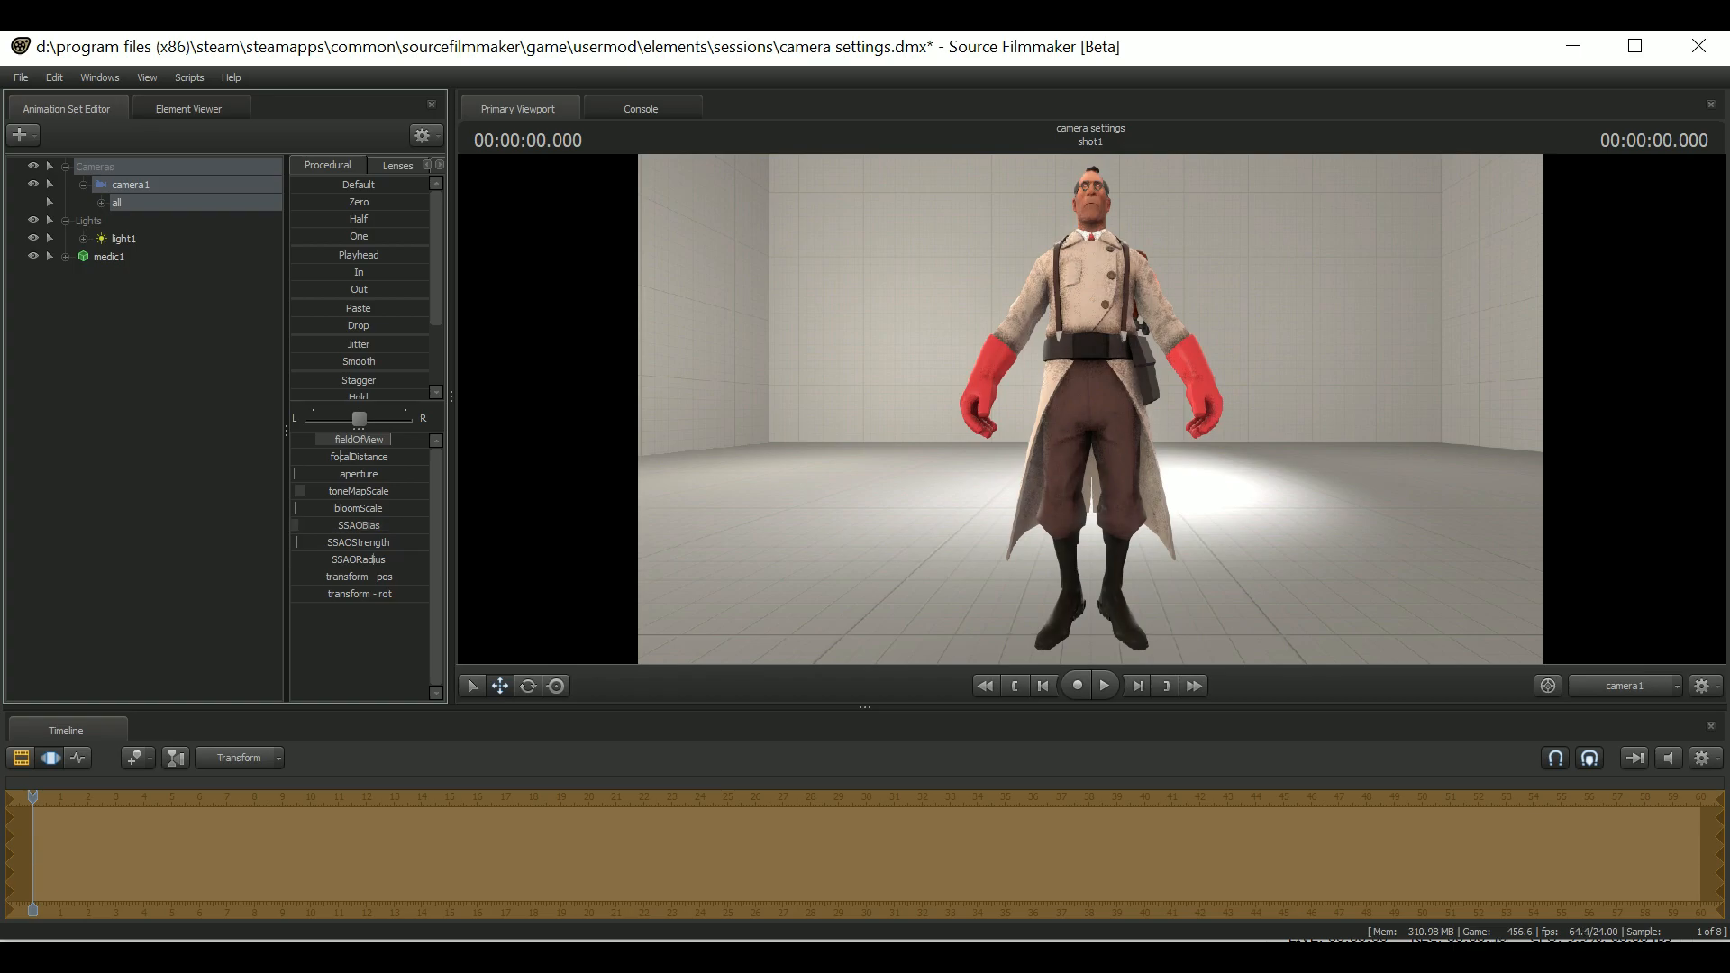
key(ctrl+z)
mouse_move(353, 543)
mouse_down()
mouse_move(401, 543)
mouse_move(347, 543)
mouse_up()
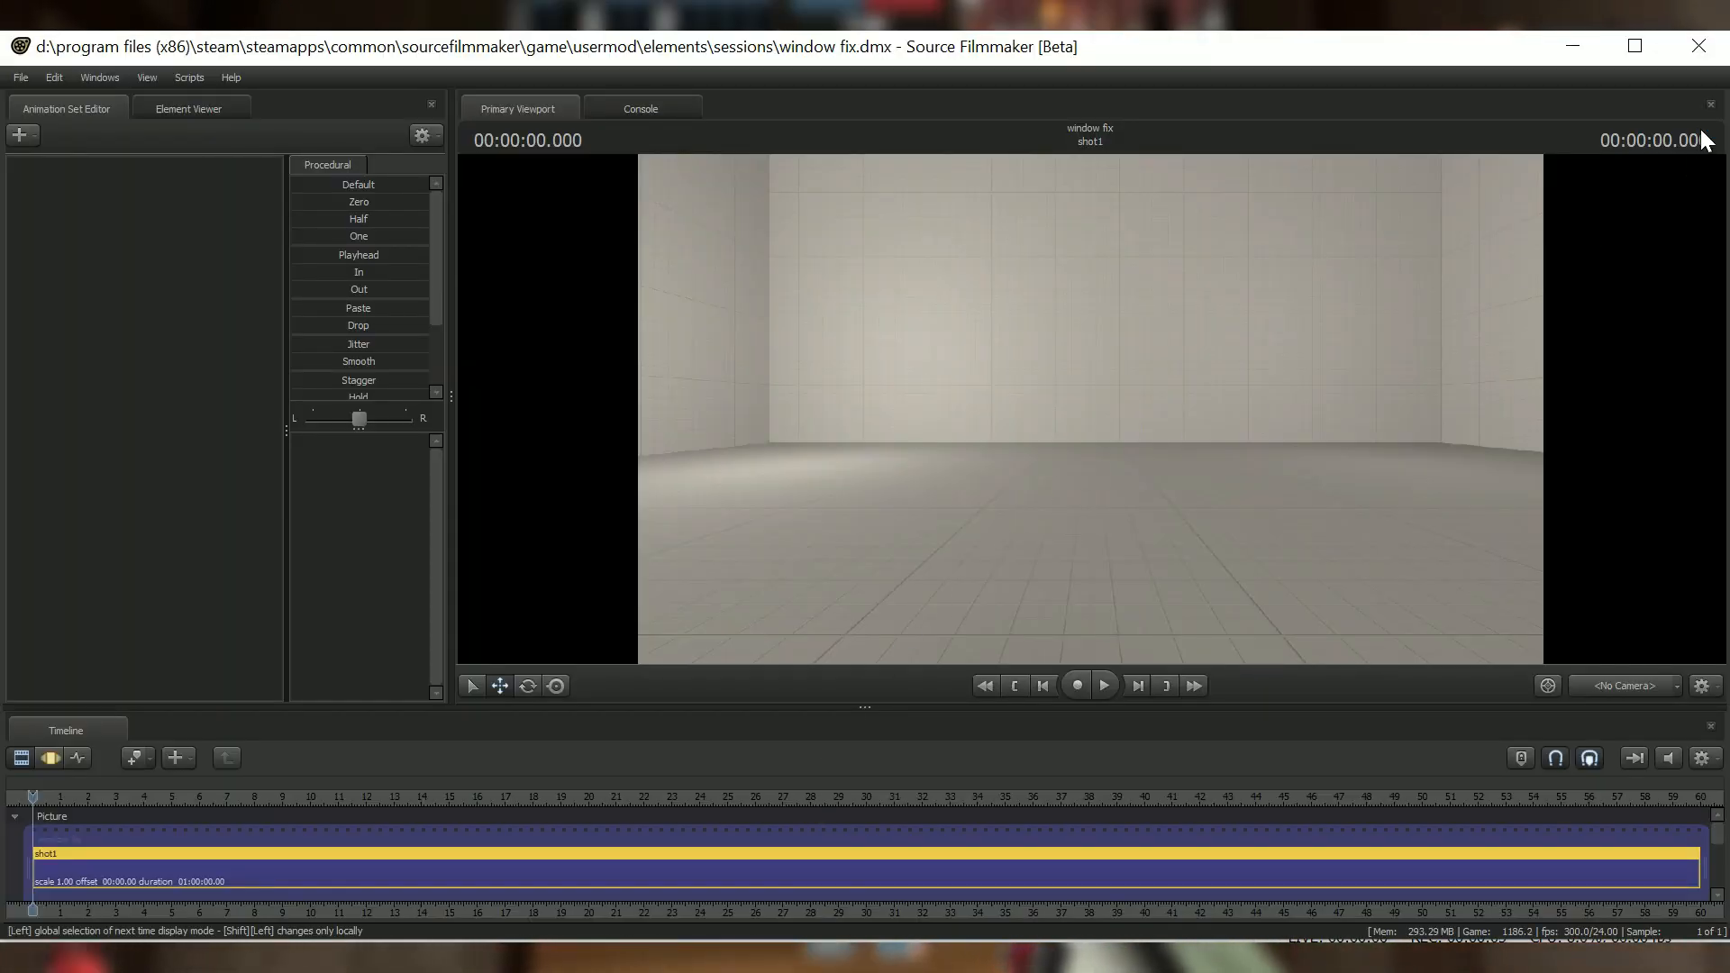
Close the Primary Viewport, reopen it and dock it beside the Console in the main window area
click(1709, 104)
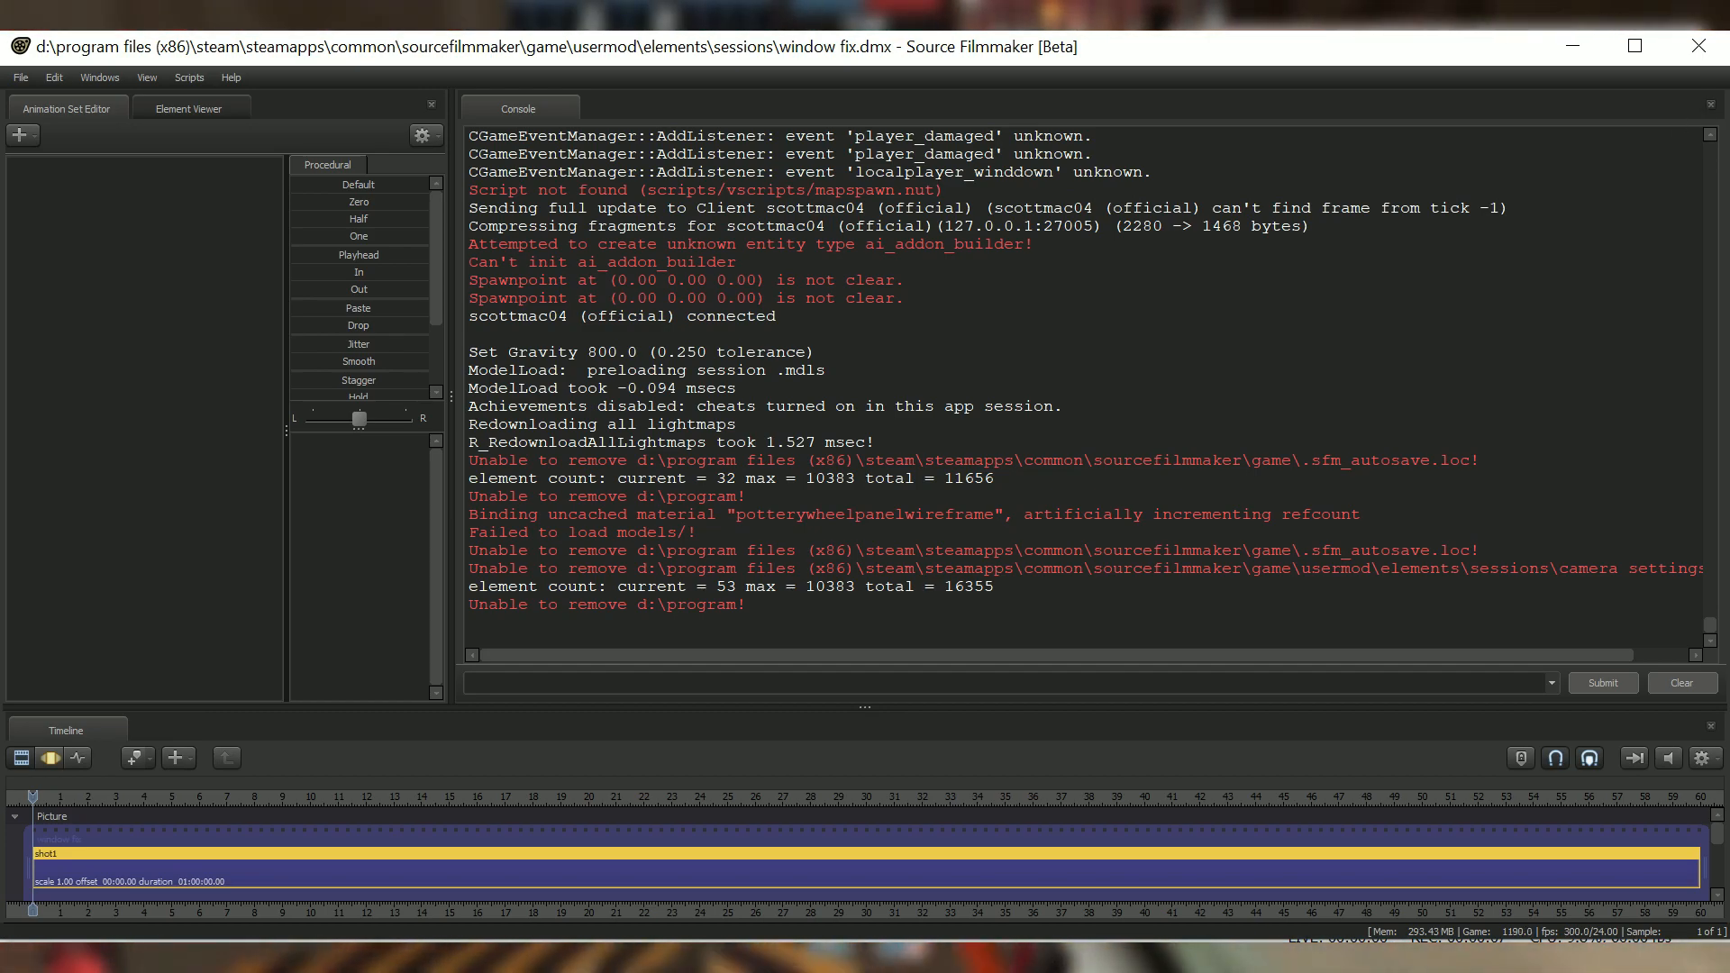
click(103, 77)
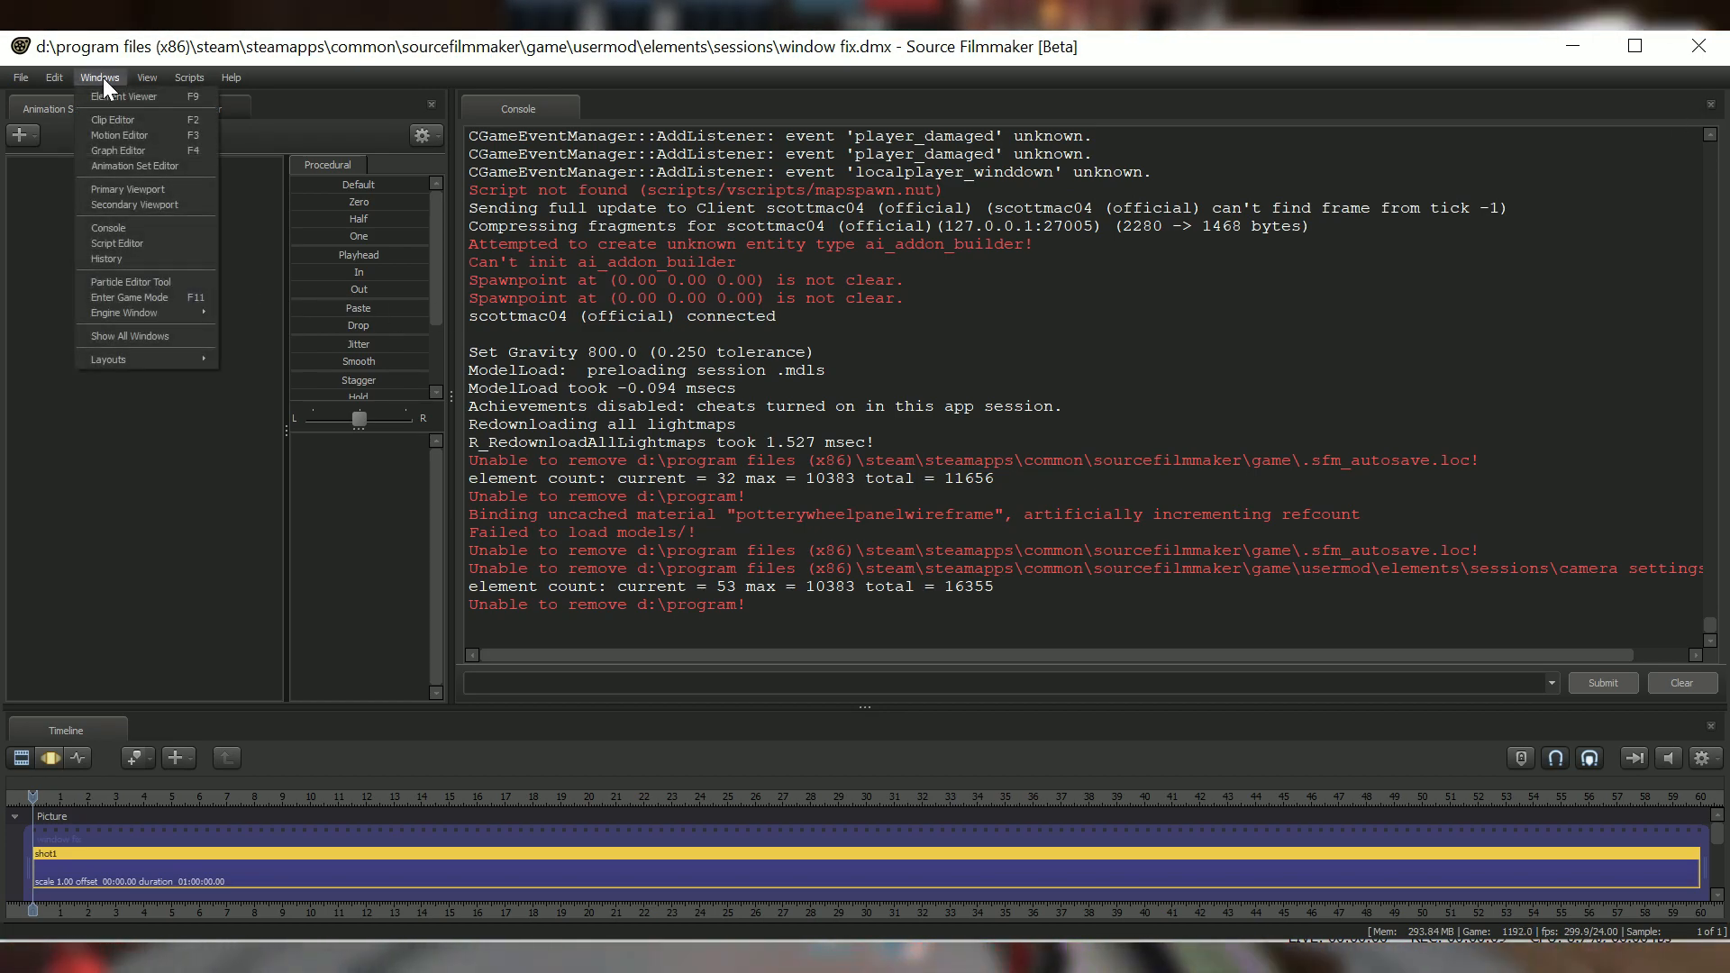
click(121, 188)
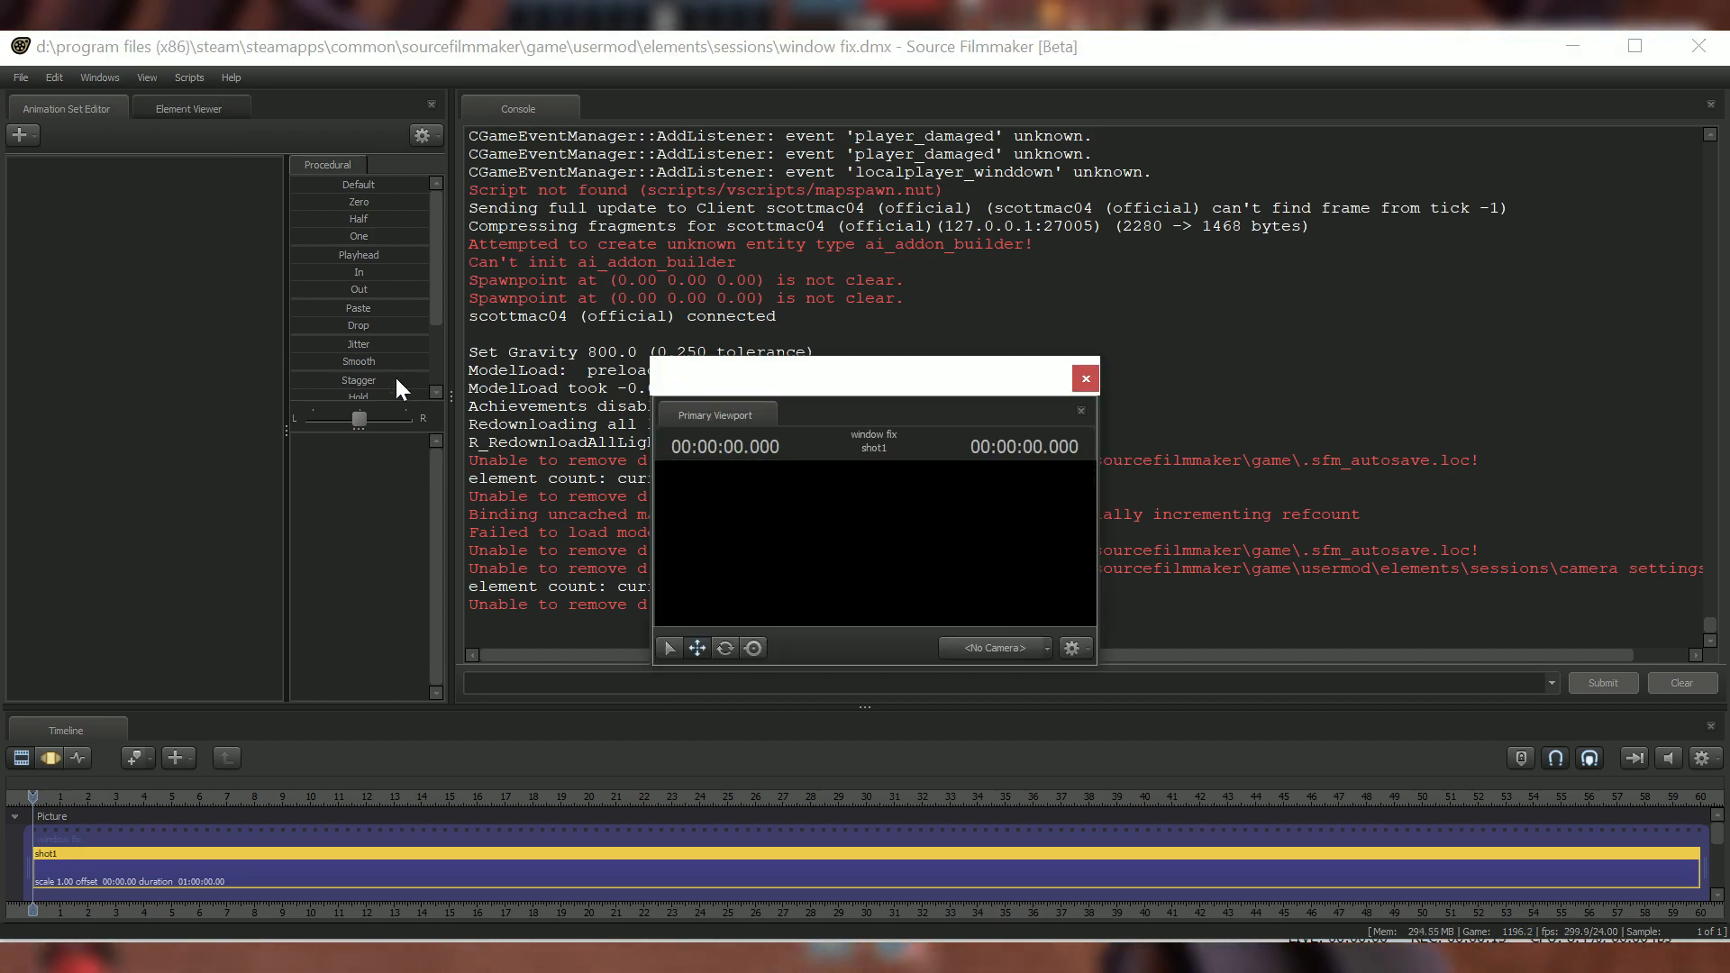
drag(725, 418, 1094, 393)
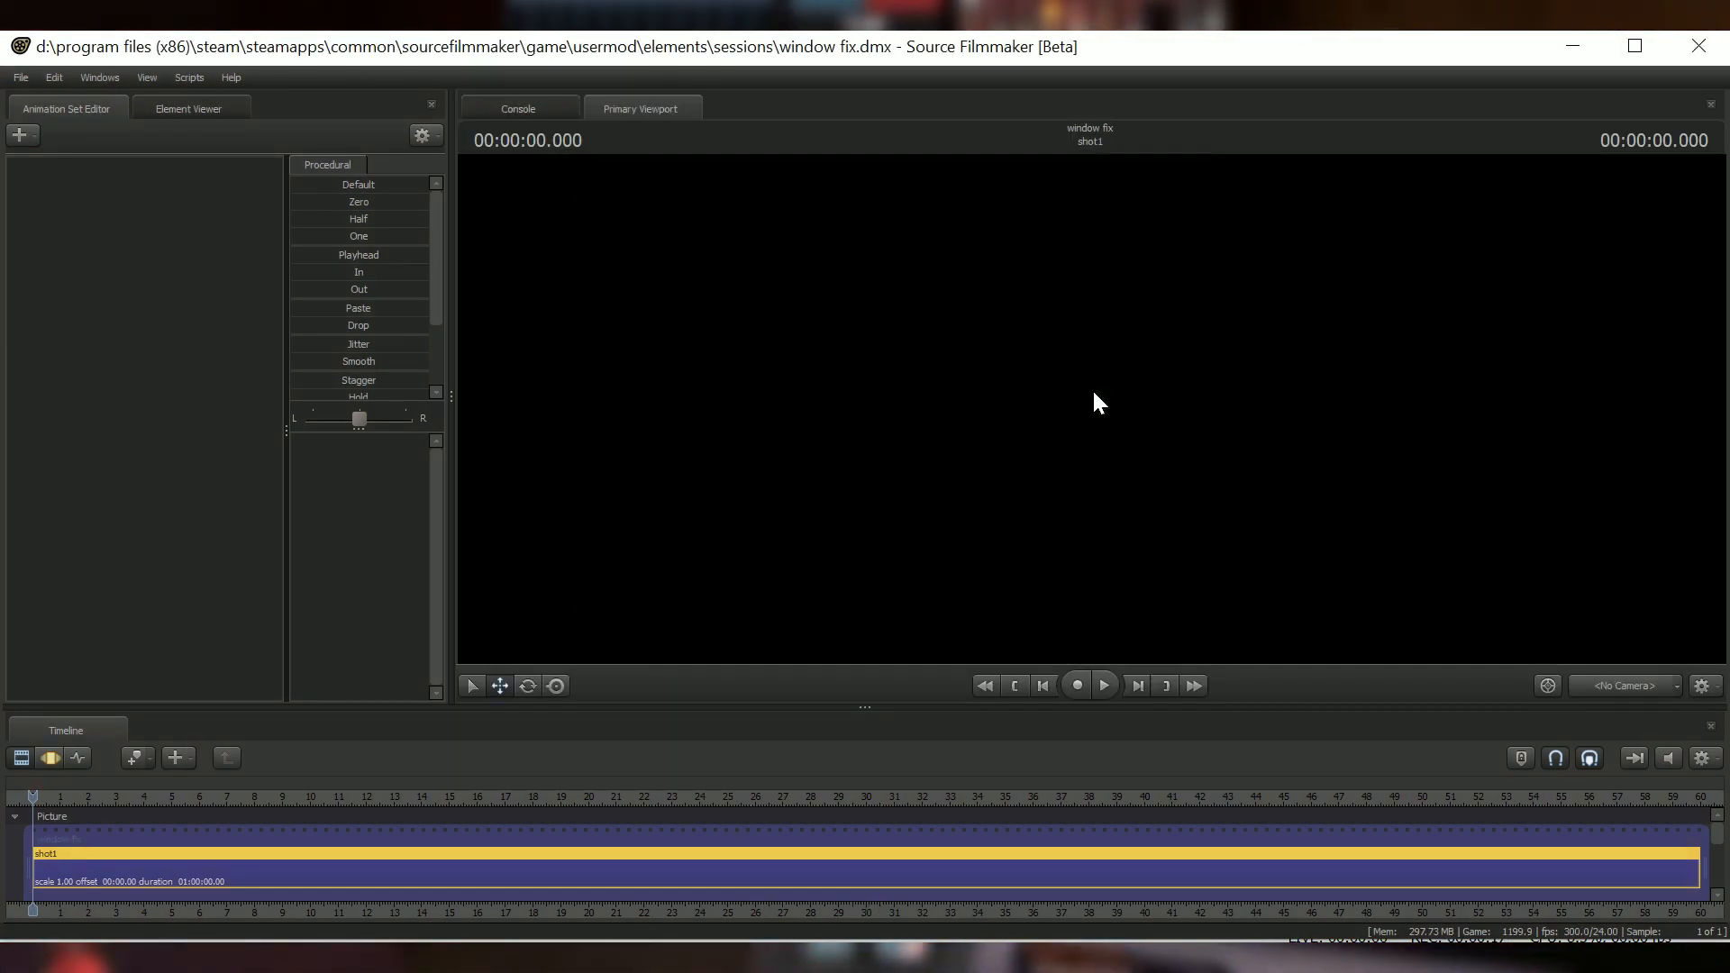
click(1175, 528)
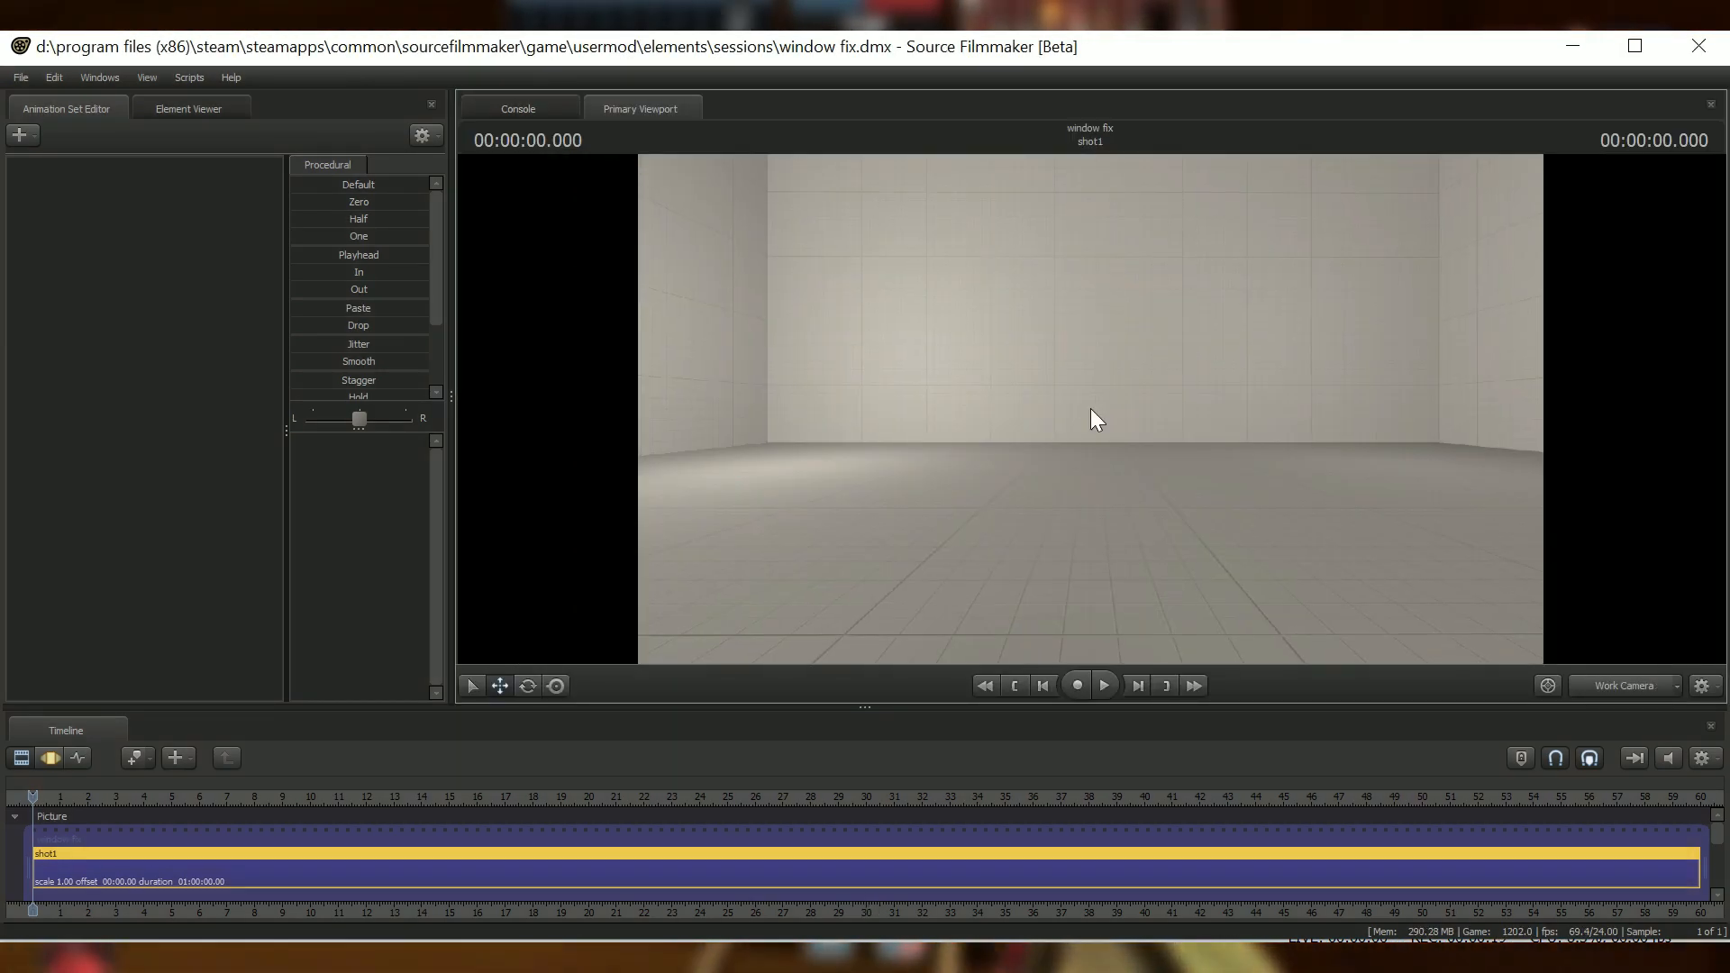
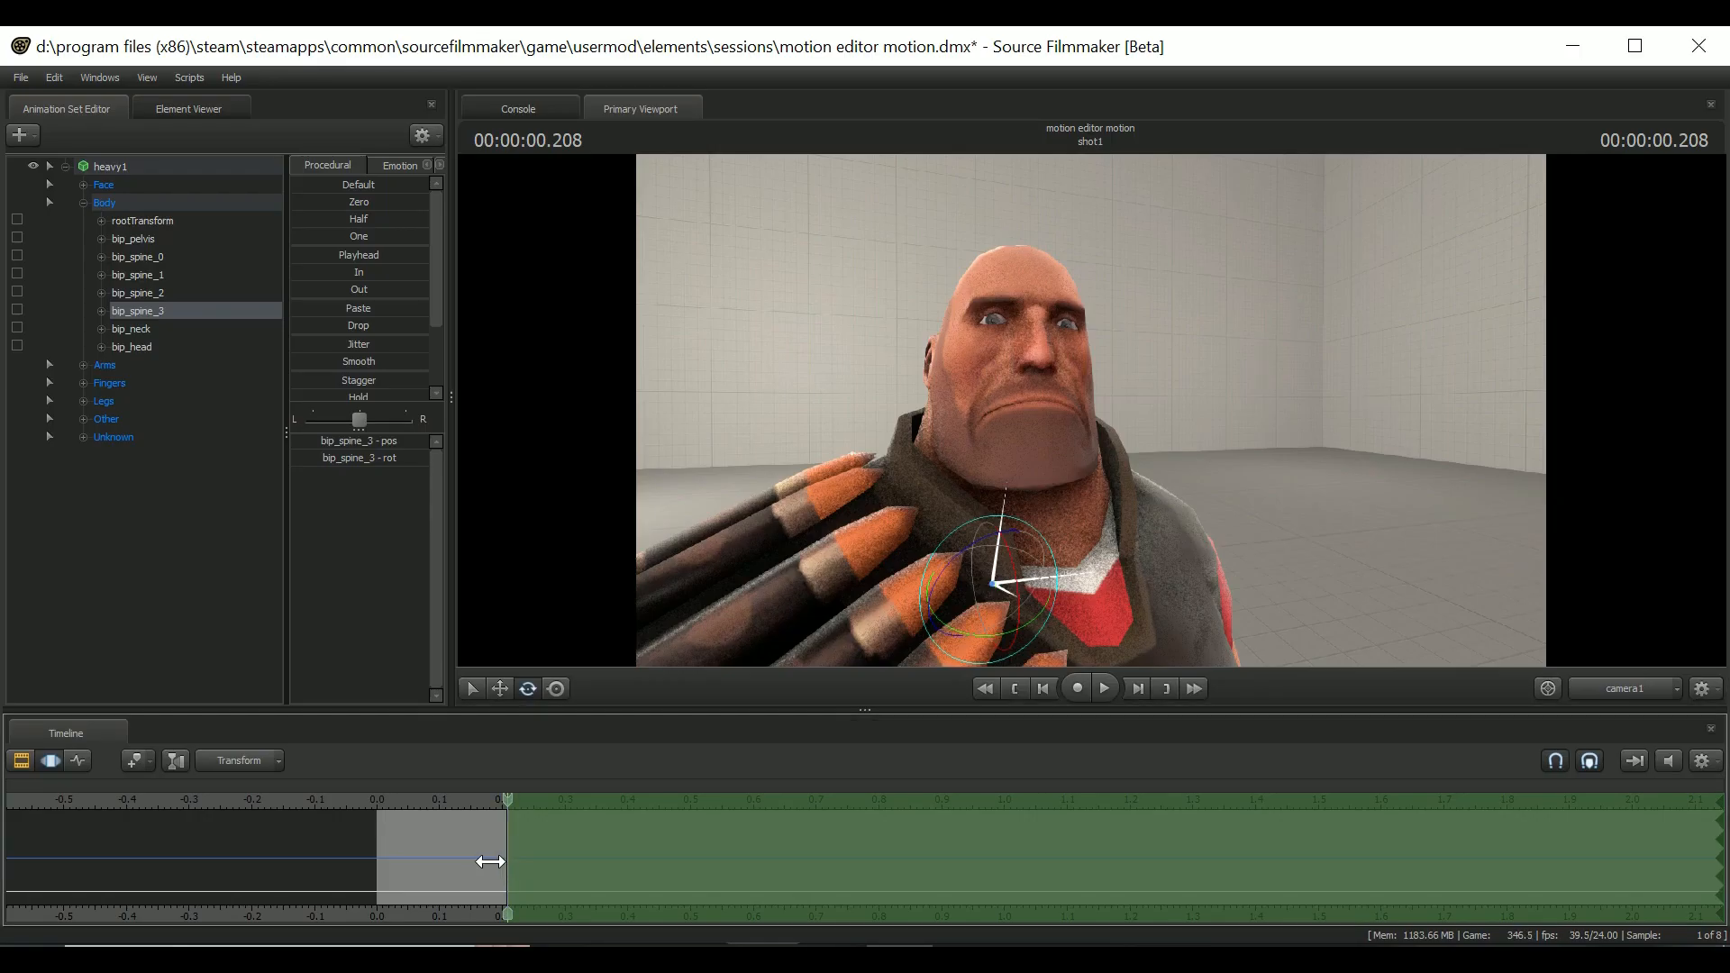
Extend the time selection's falloff back to the start and rotate heavy1's bip_spine_3 and bip_neck to turn him sideways
drag(491, 862, 396, 858)
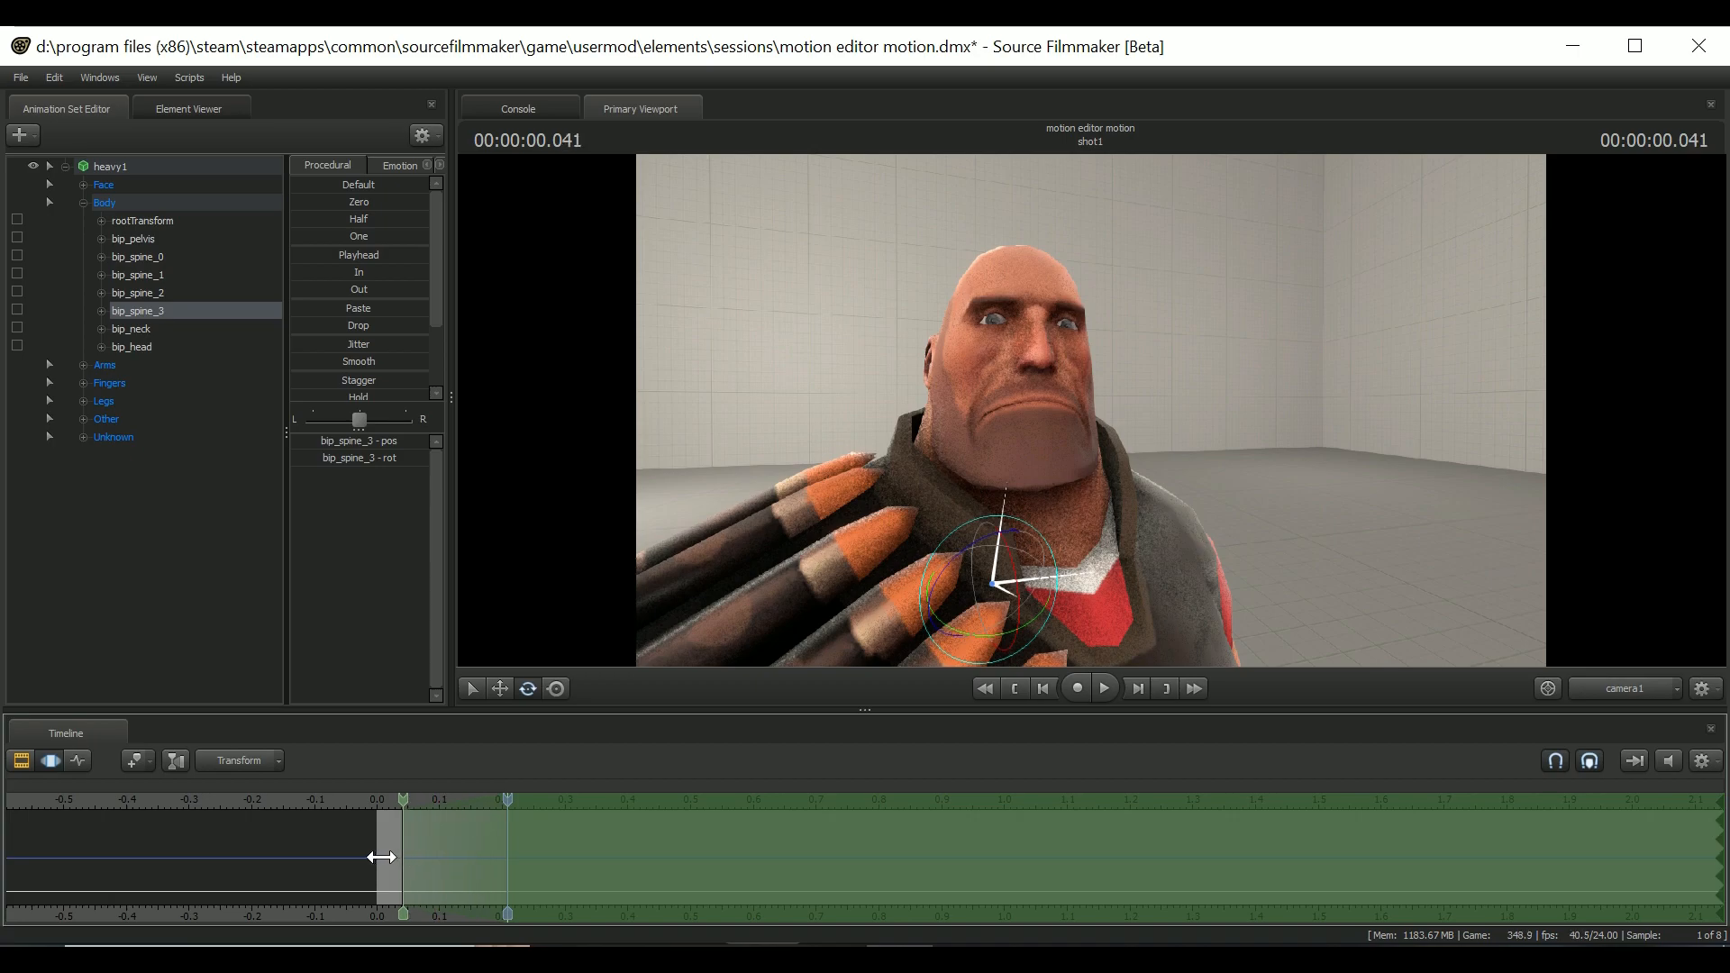
click(988, 656)
drag(987, 656, 993, 673)
click(1038, 518)
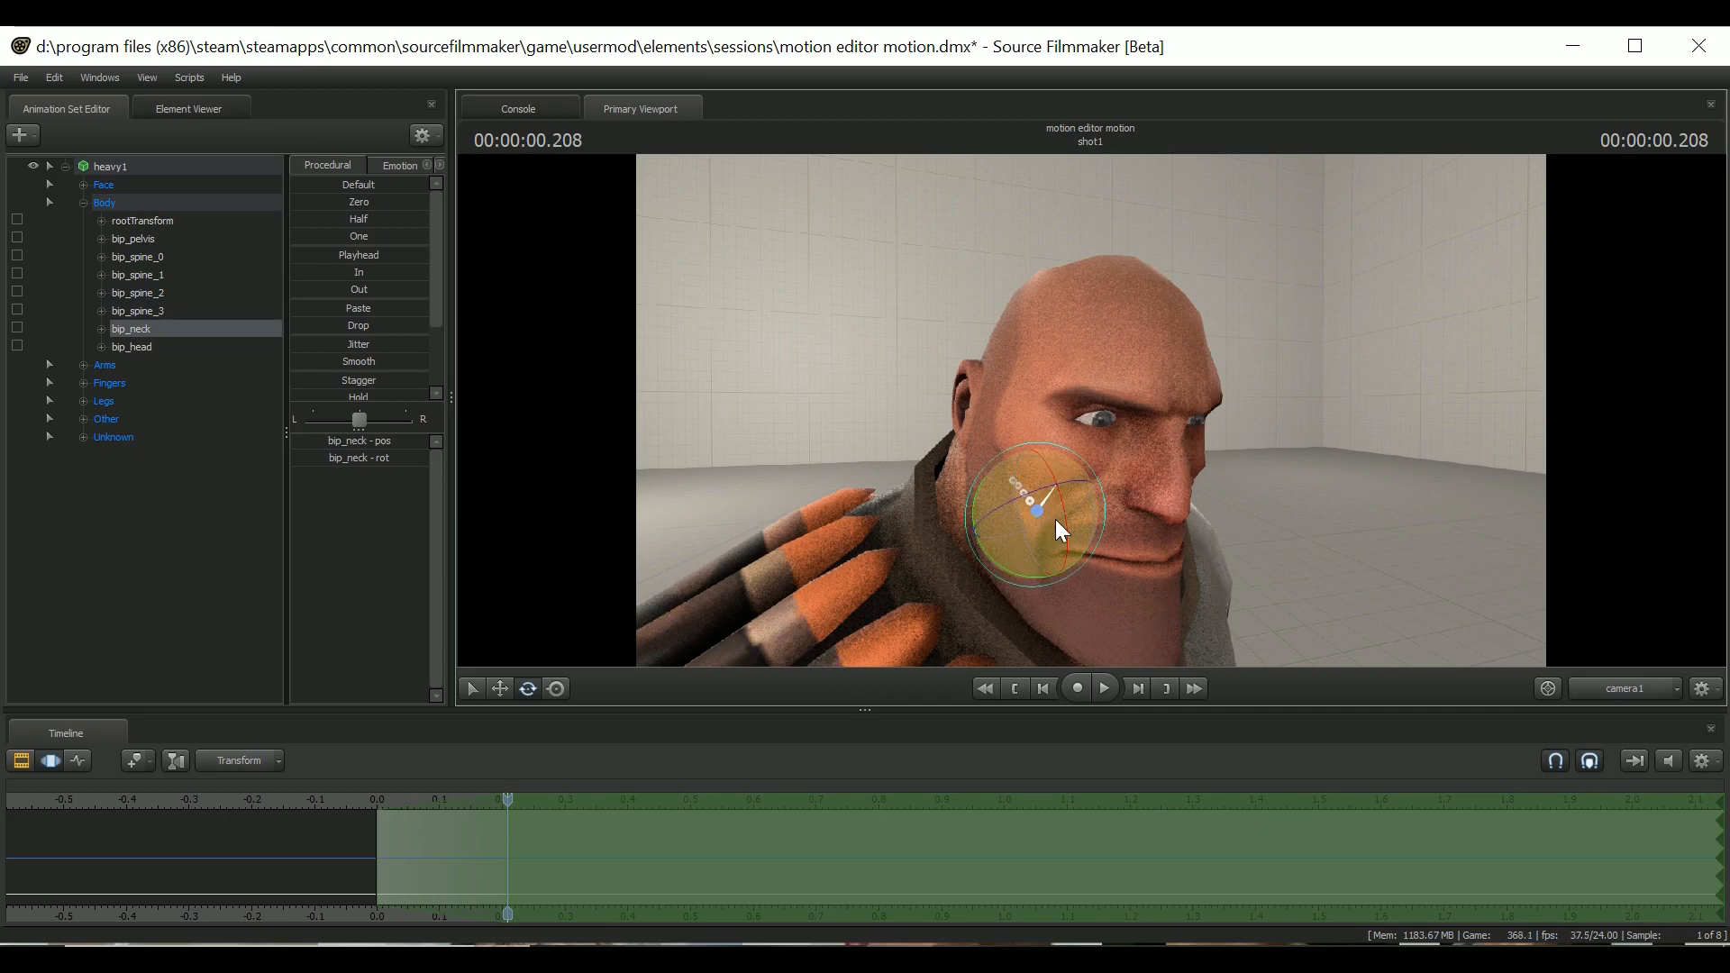
Select all of heavy1's controls and play the turning motion from the beginning of the shot
key(ctrl+a)
click(376, 788)
key(space)
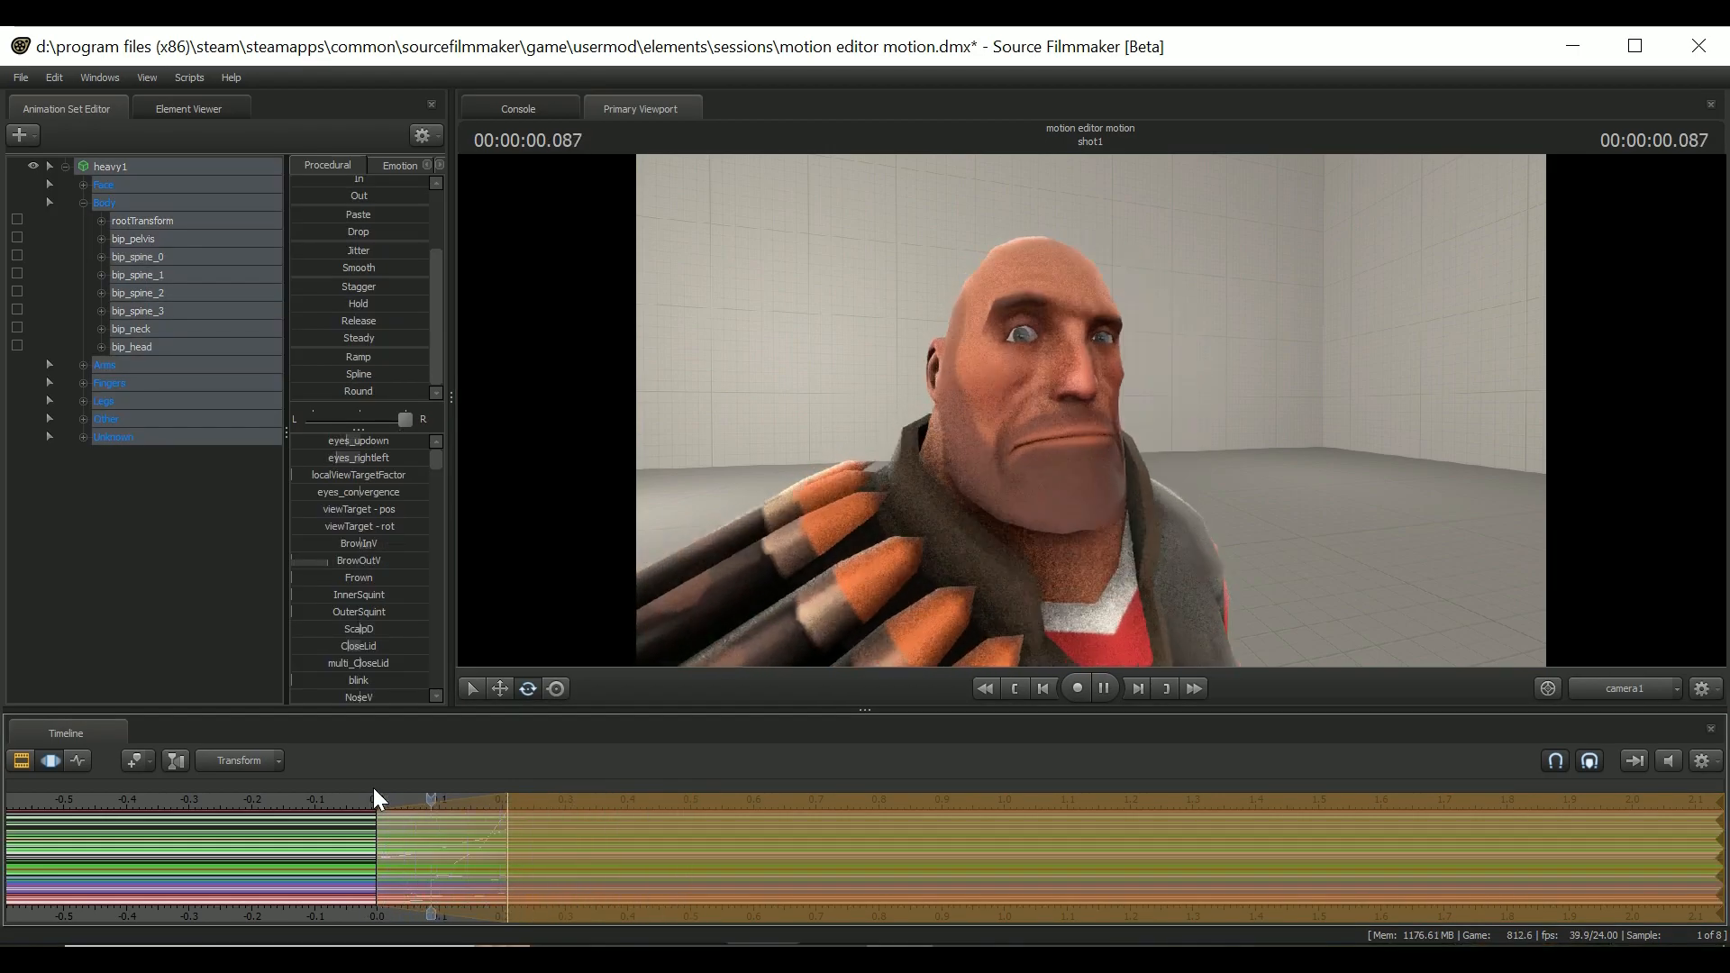
key(space)
key(space)
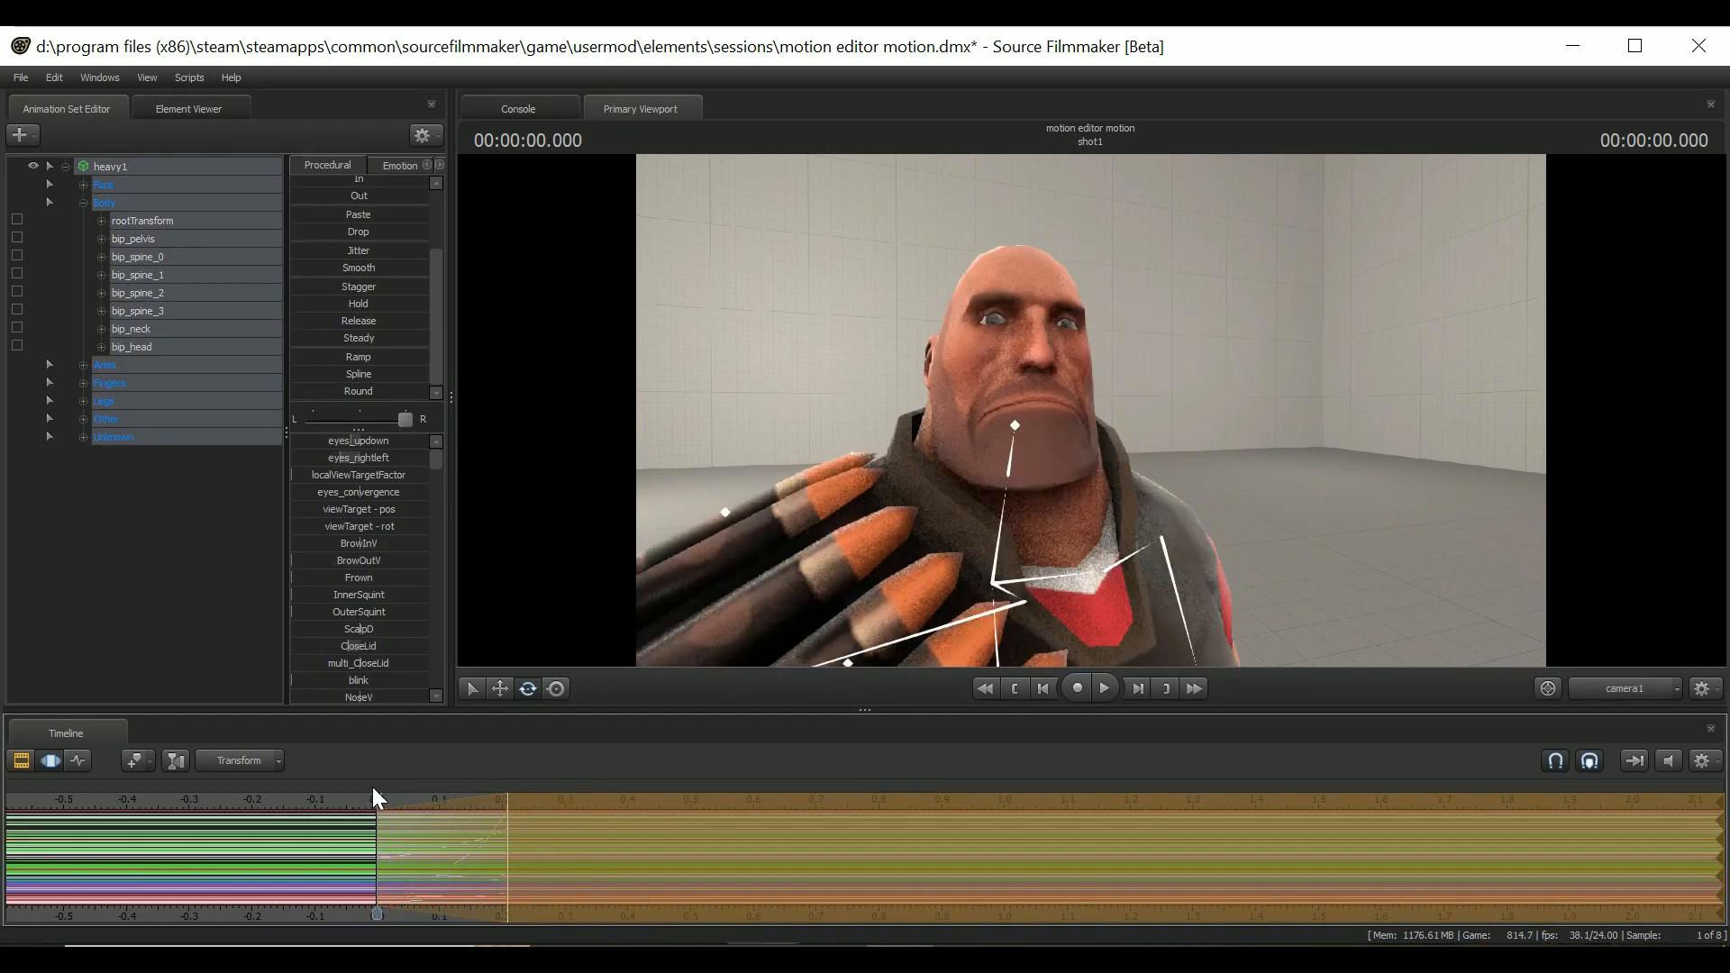
key(space)
key(space)
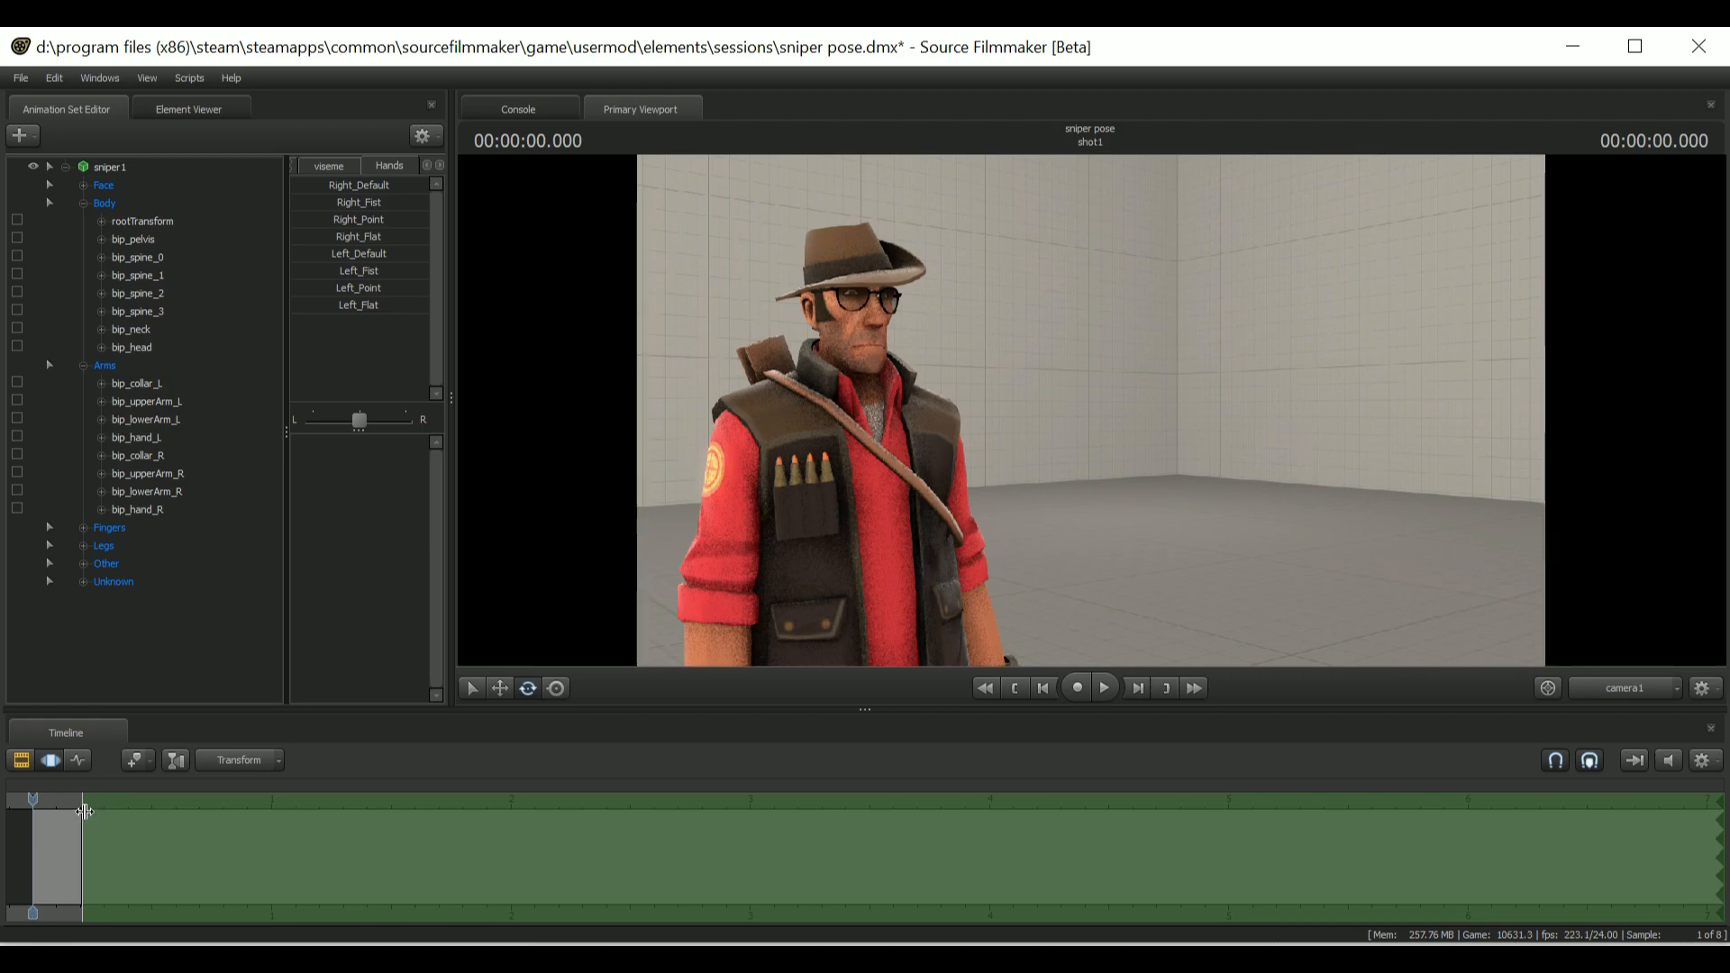
Step the playhead to the sniper's pointing pose at 0.208 s, select all of sniper1 and spread the falloff over the opening frames
drag(84, 812, 73, 803)
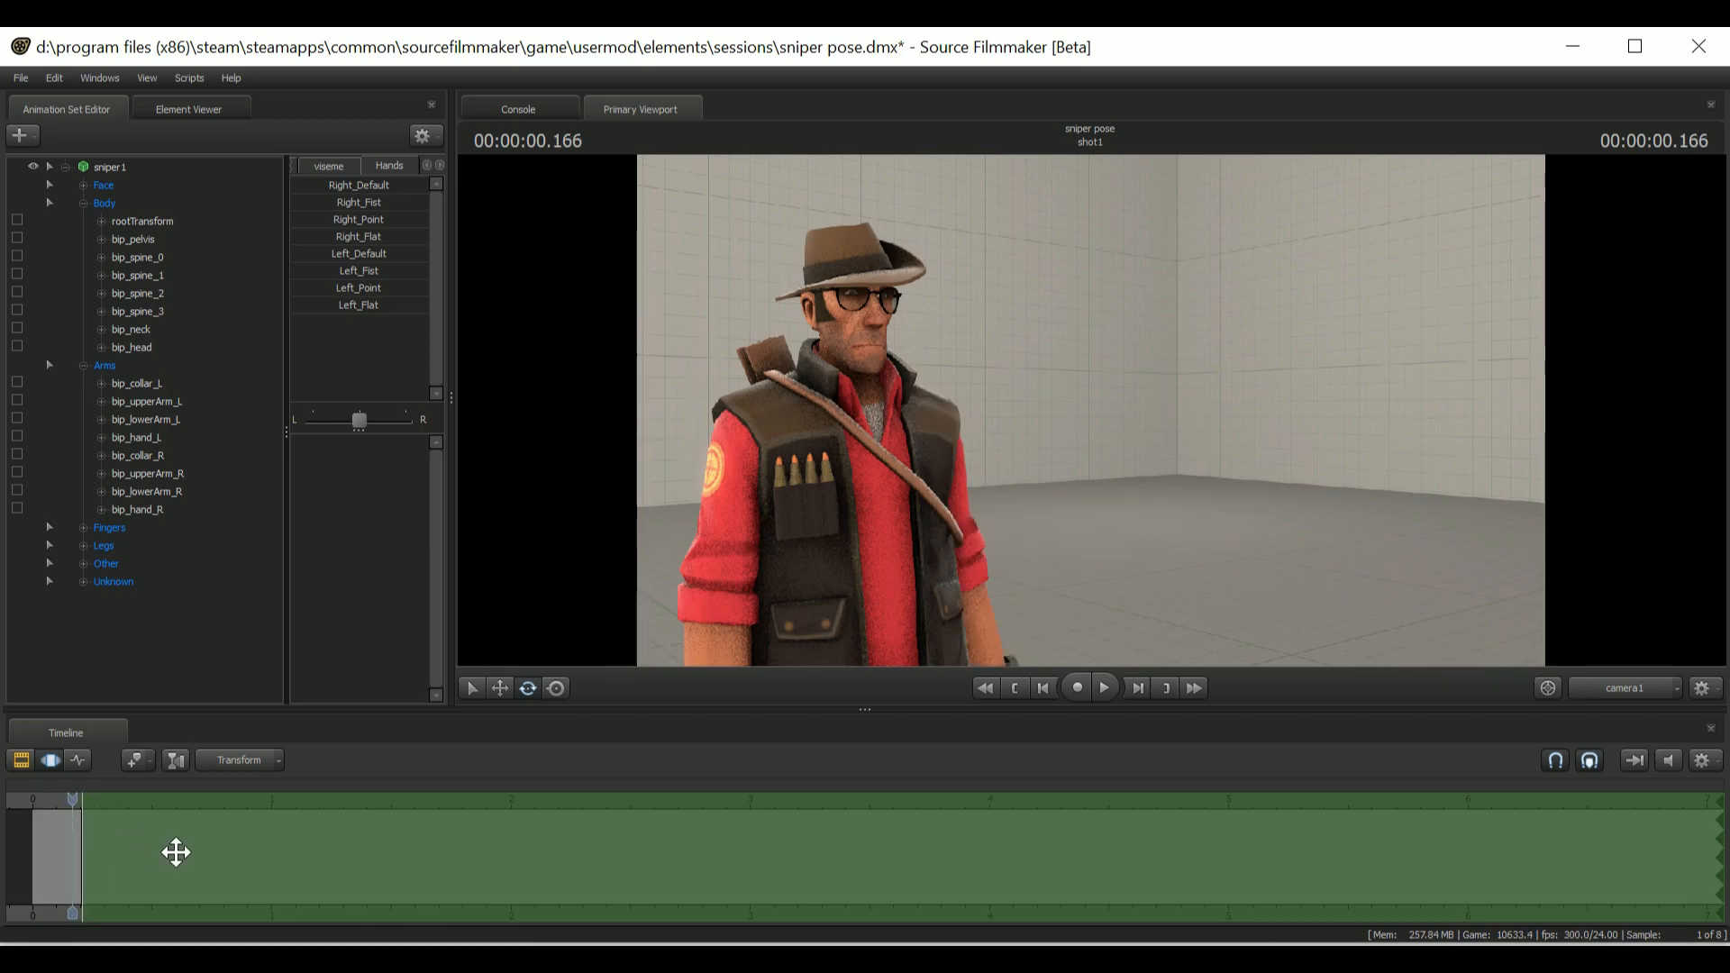
key(Right)
key(Left)
key(Right)
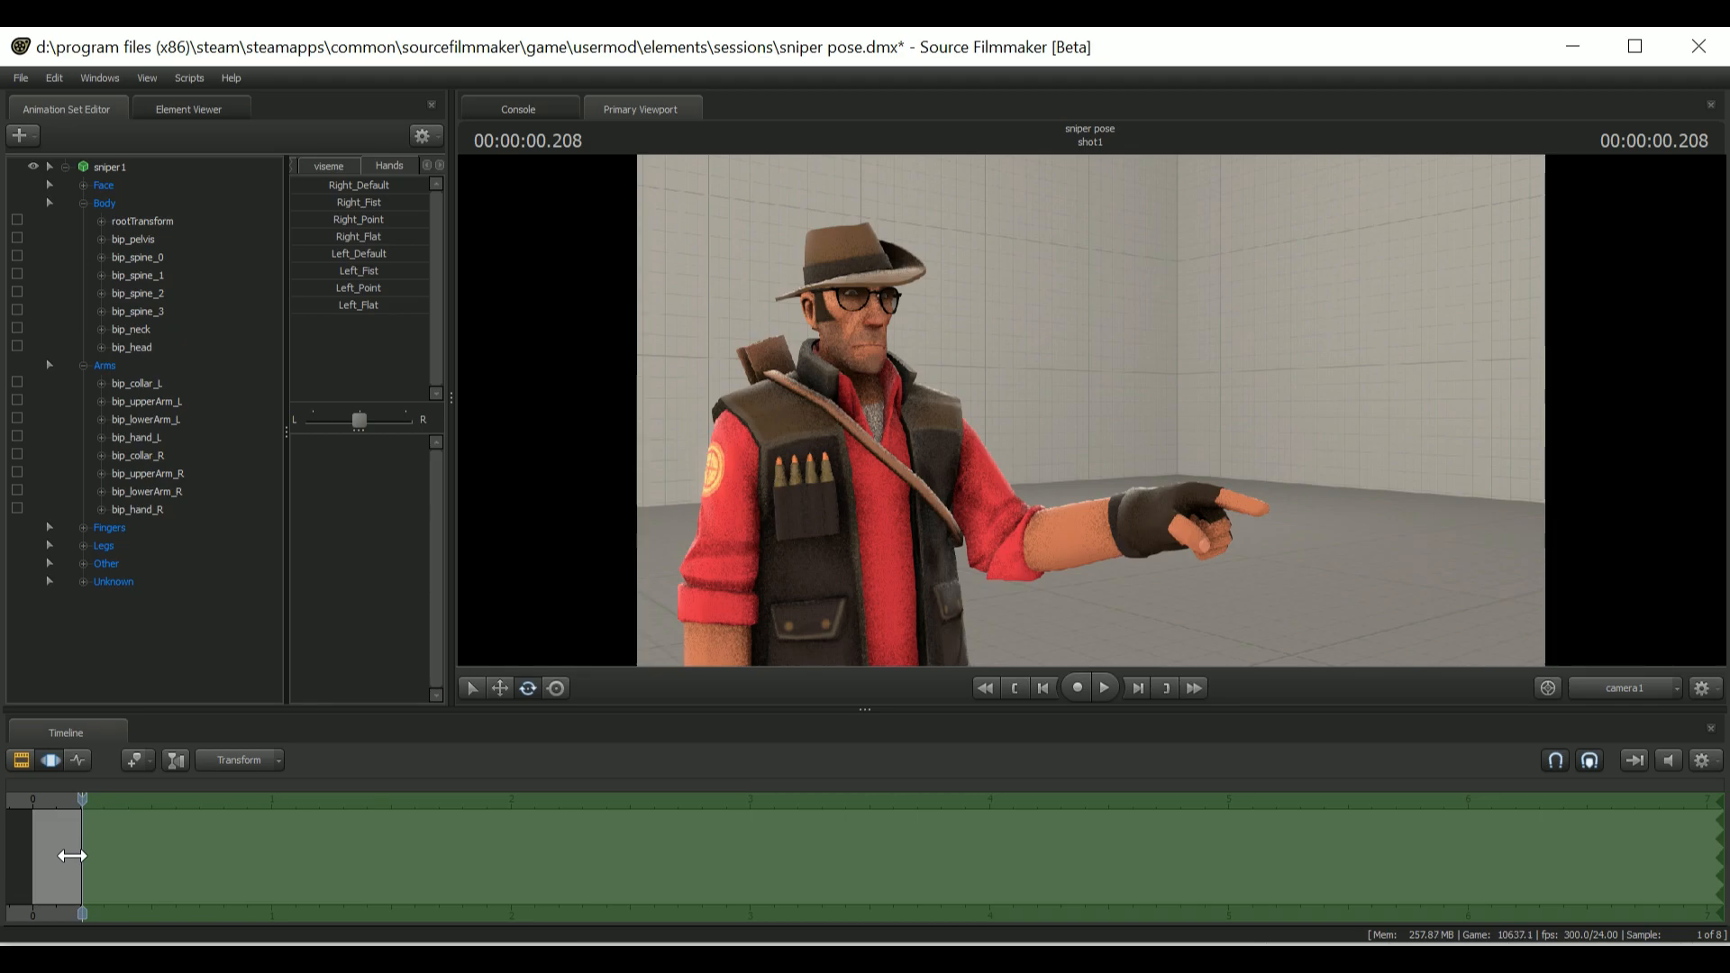
click(136, 171)
drag(67, 837, 20, 826)
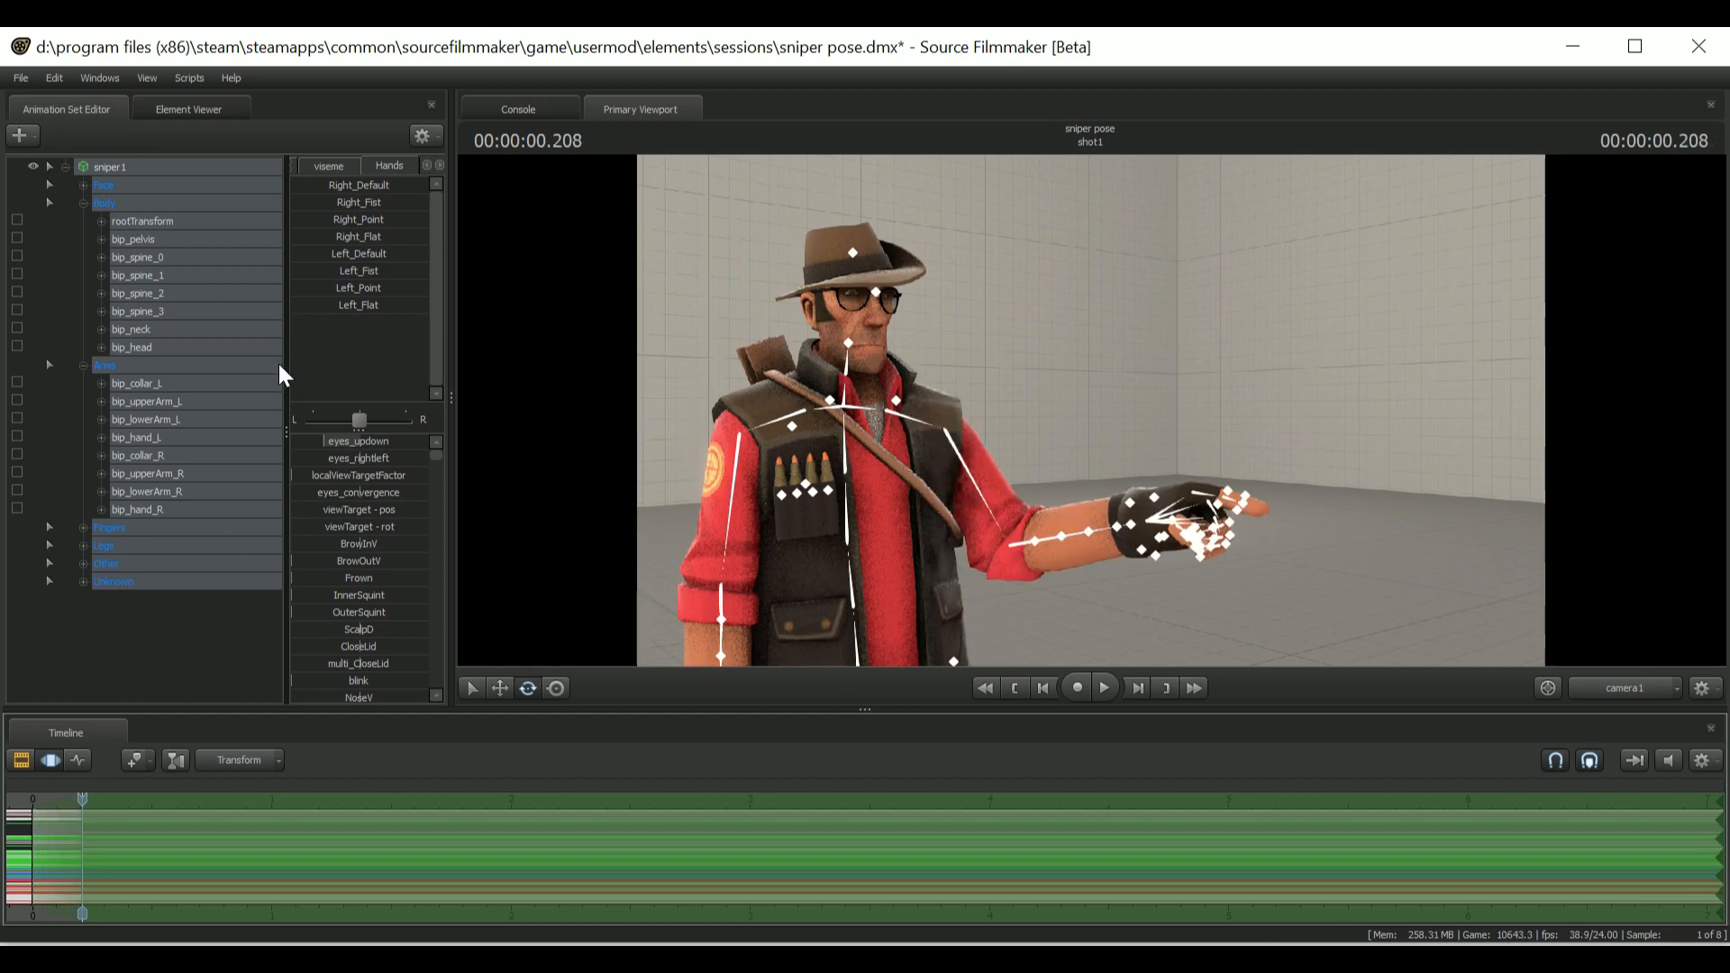
Try the Smooth procedural preset at full strength on sniper1's selected controls and play the arm motion back
click(429, 165)
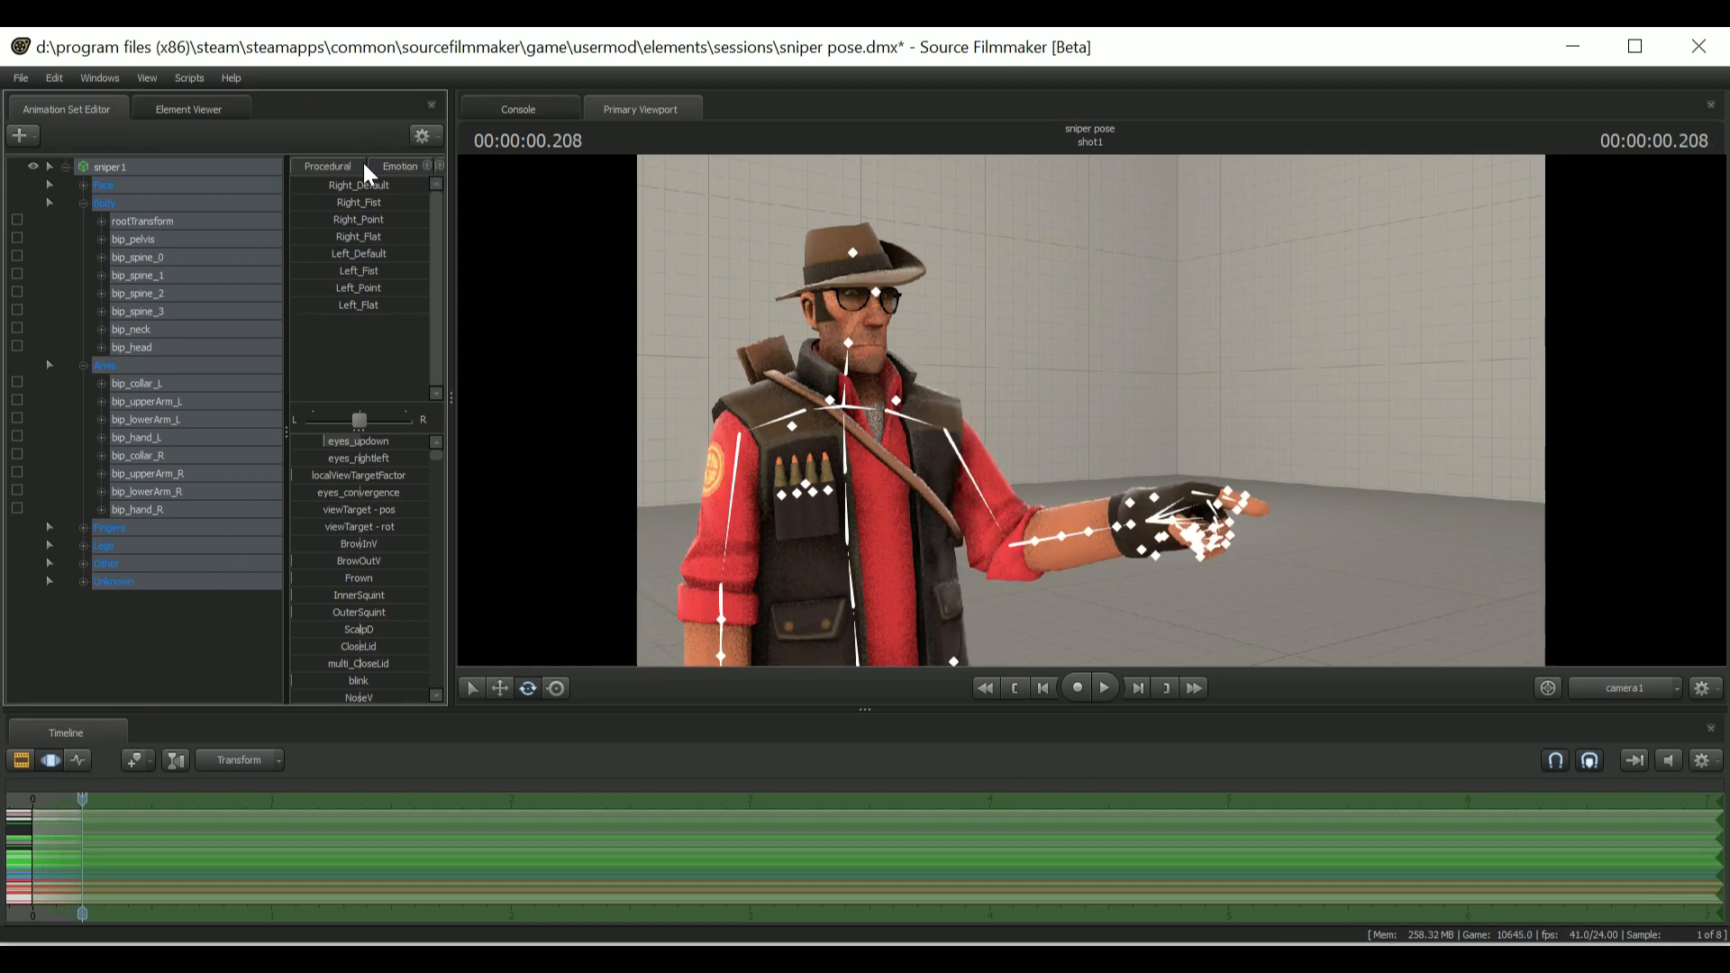
click(353, 168)
drag(355, 363, 442, 371)
key(space)
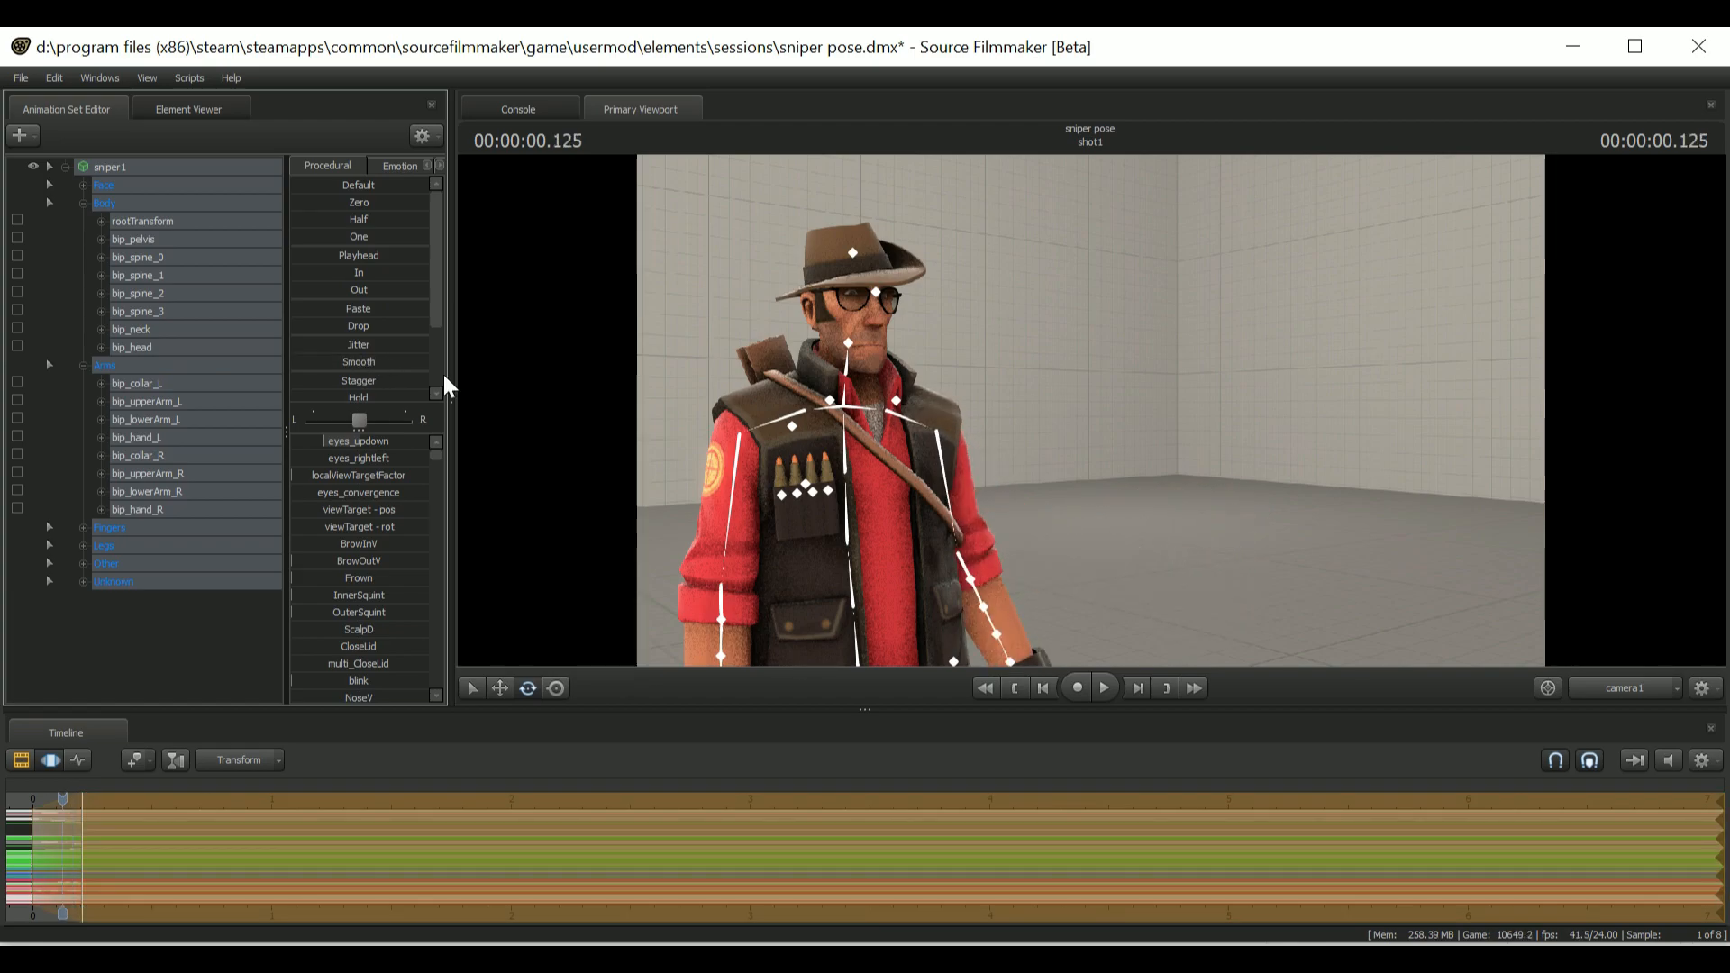
key(space)
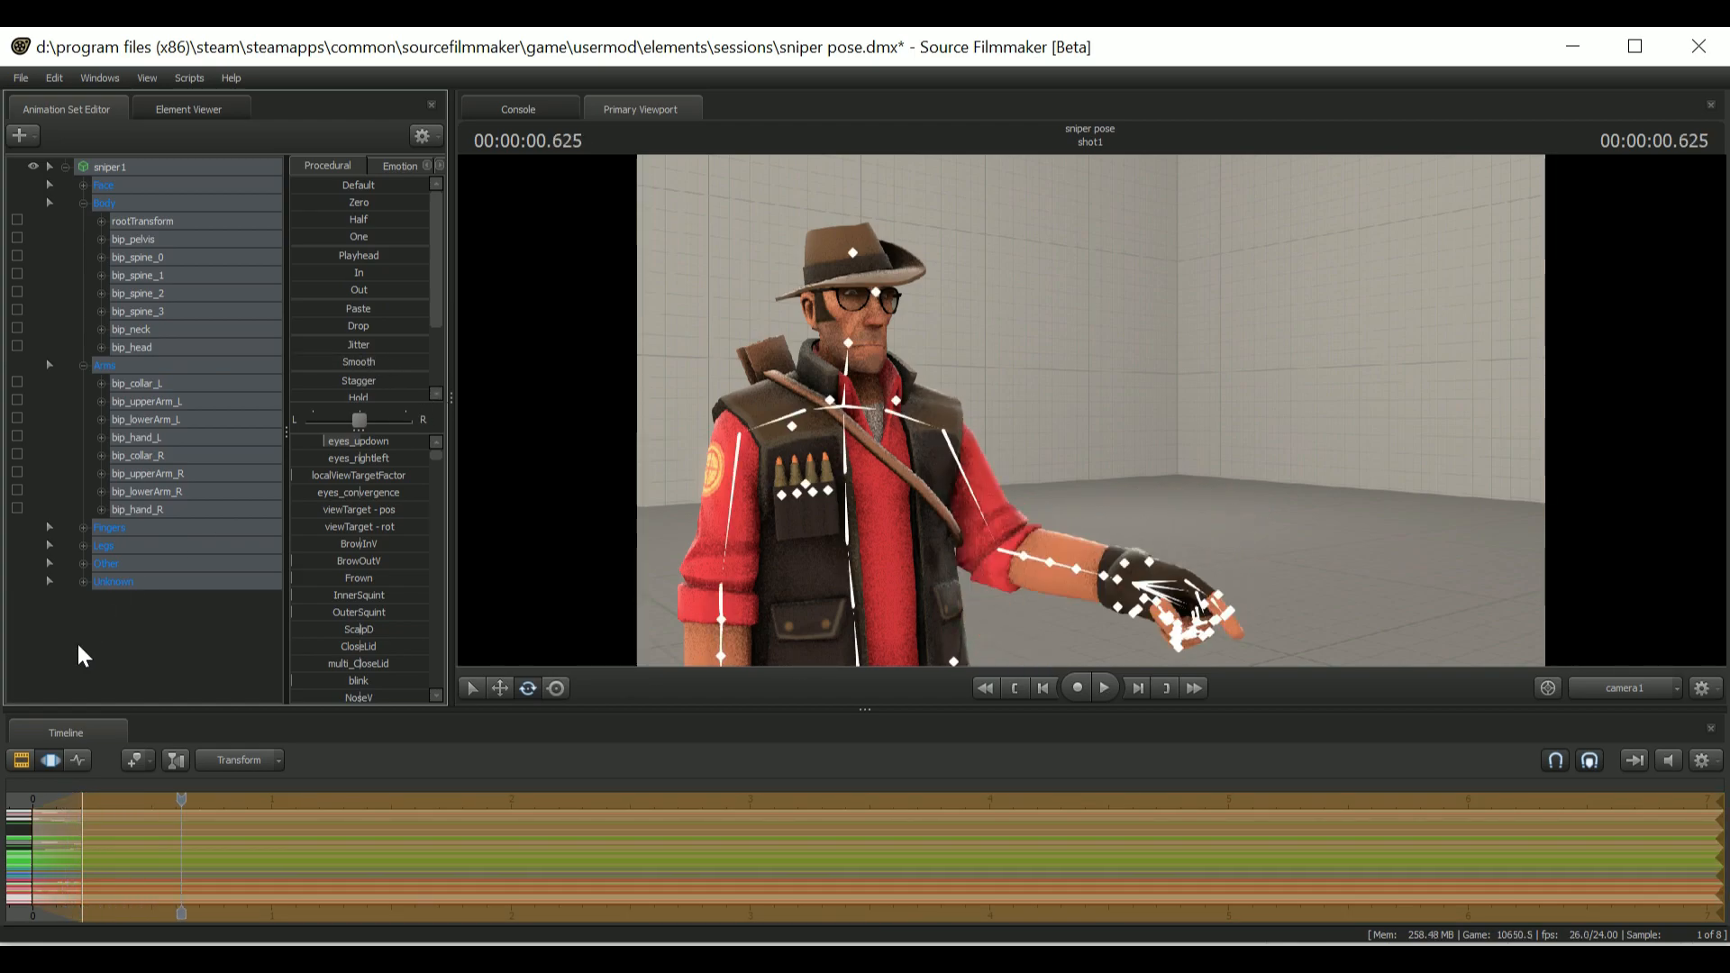
click(30, 793)
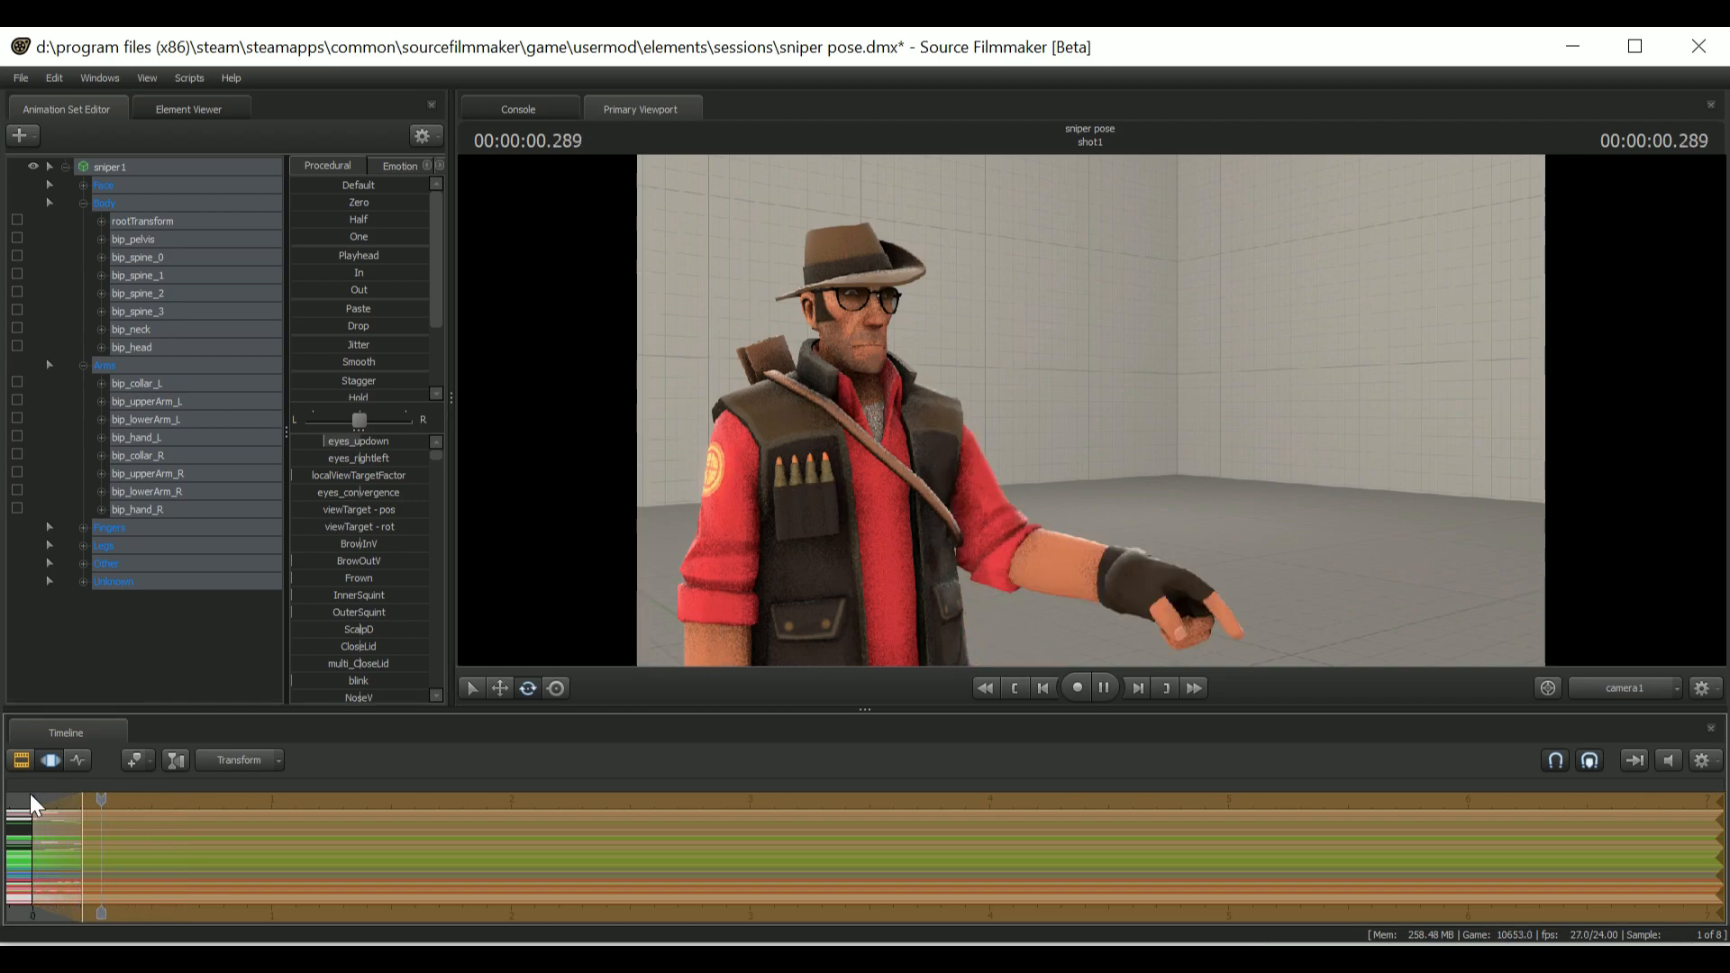
key(space)
Apply the Round procedural preset at full strength to sniper1's controls and play the shot from the start
scroll(370, 314, down, 3)
drag(354, 397, 427, 404)
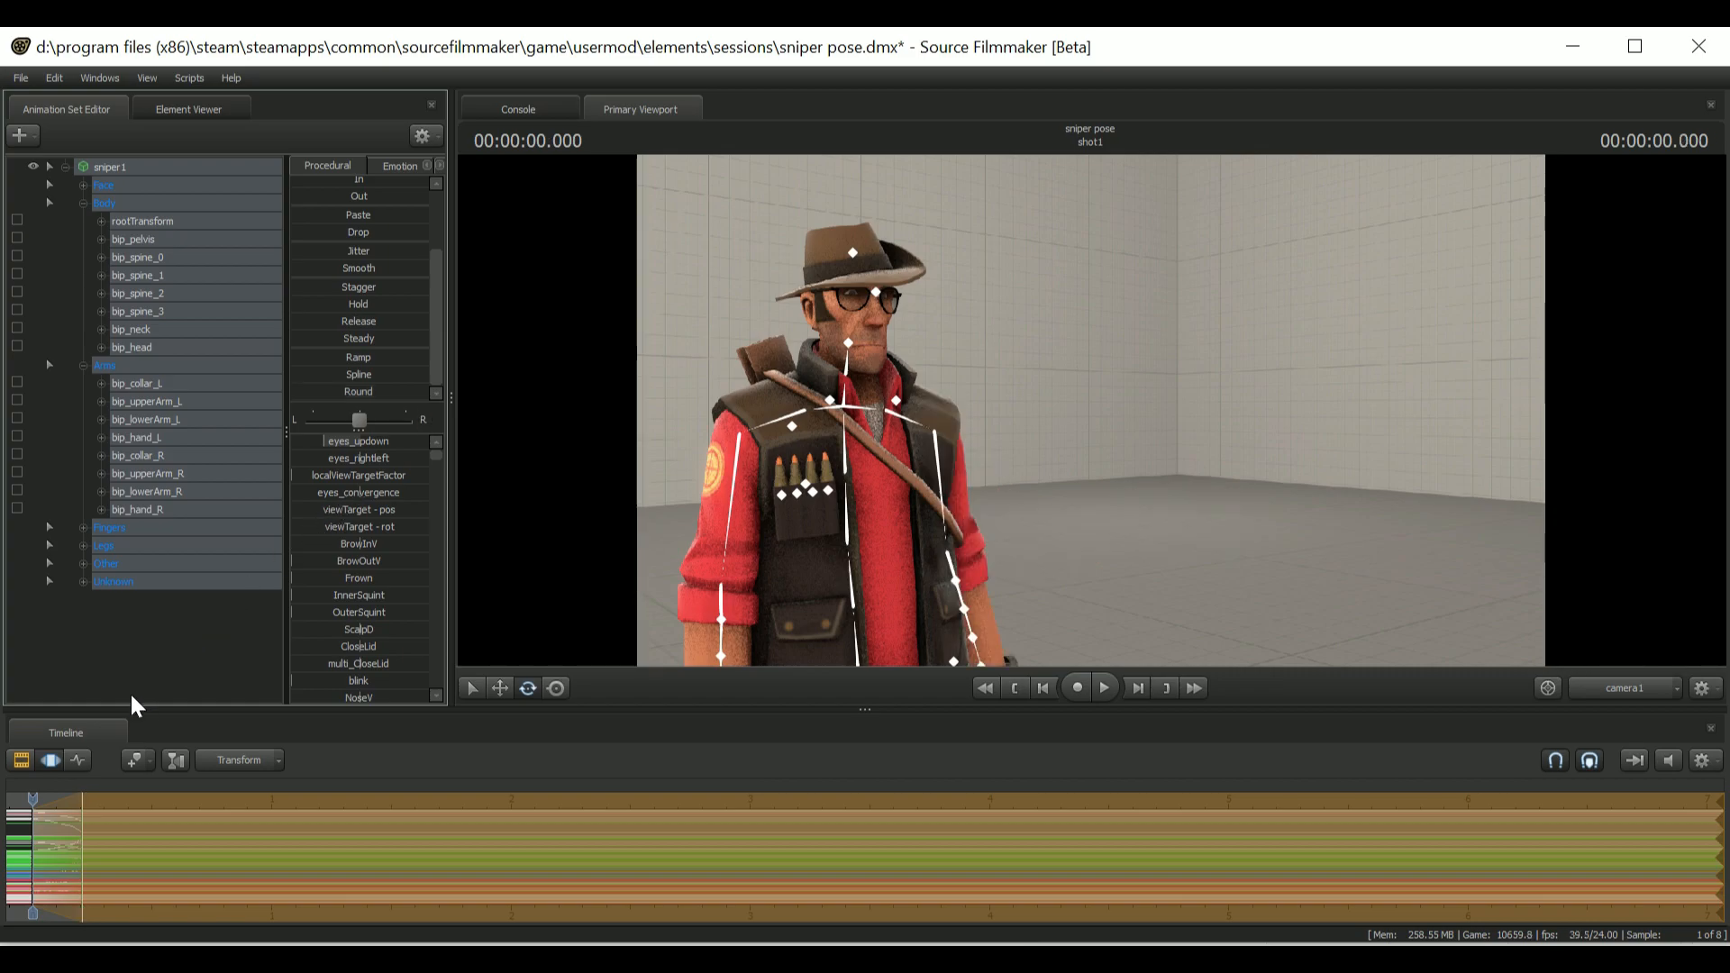
key(space)
key(space)
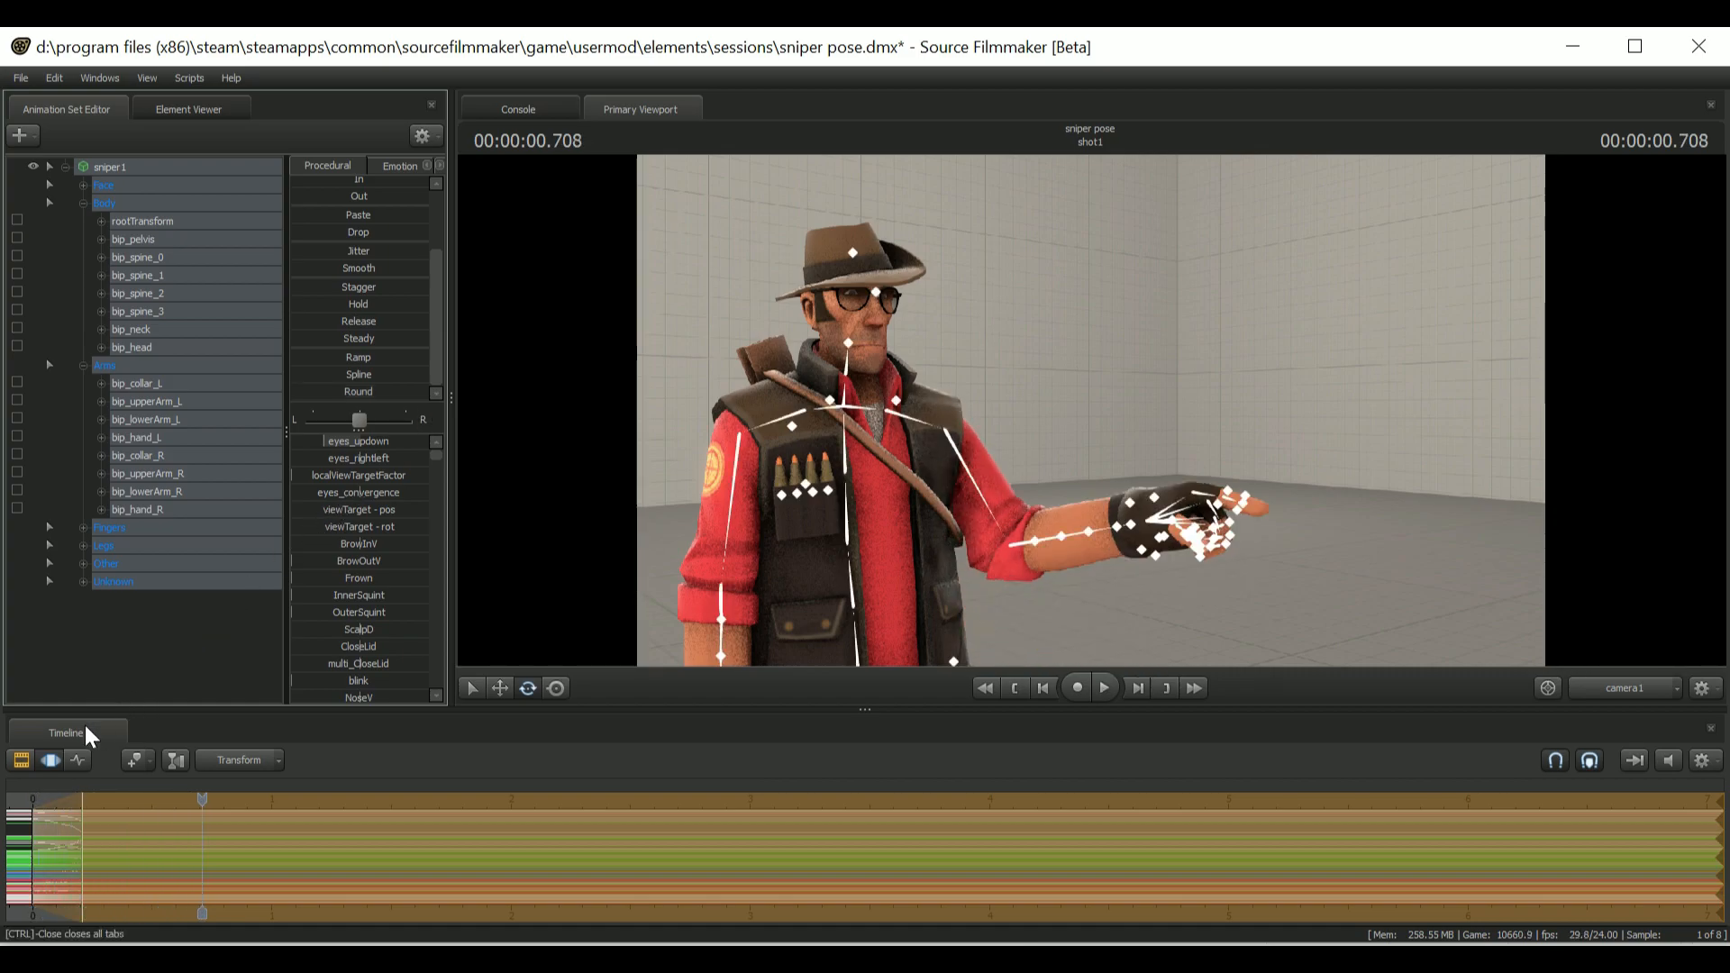
click(30, 794)
key(space)
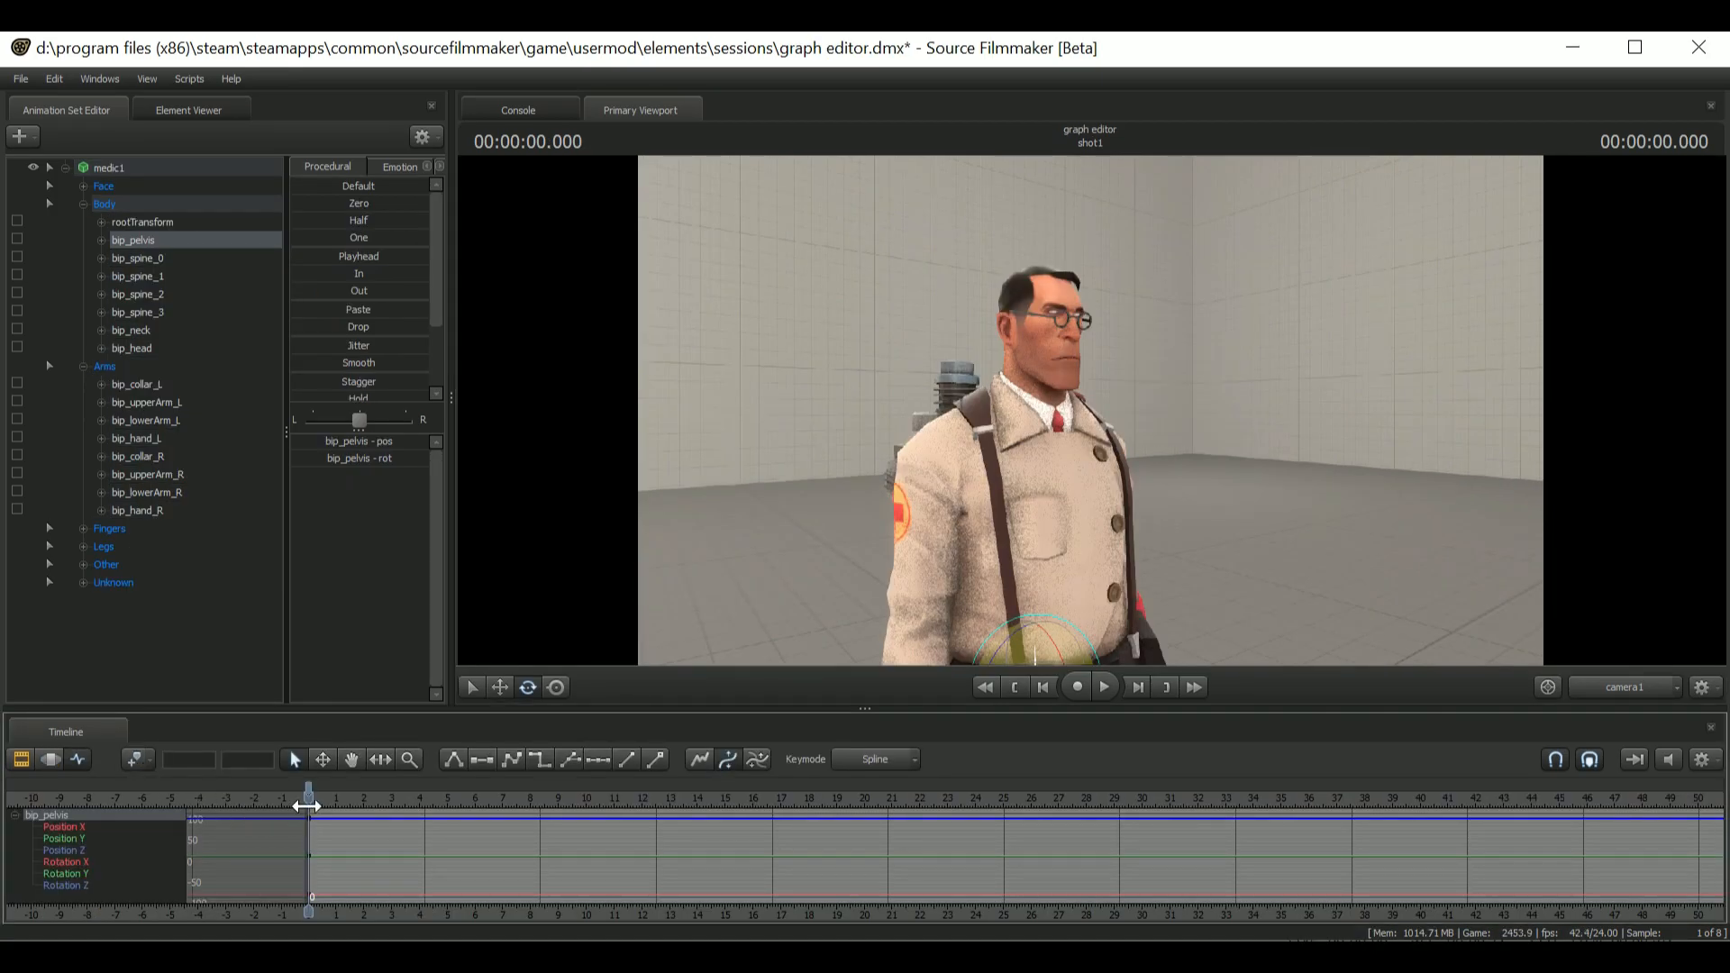
Advance to 0.416 s in the Graph Editor, turn medic1 at bip_pelvis using the work camera, and return to camera1
scroll(344, 820, up, 5)
key(Right)
key(Right)
key(Right)
key(Right)
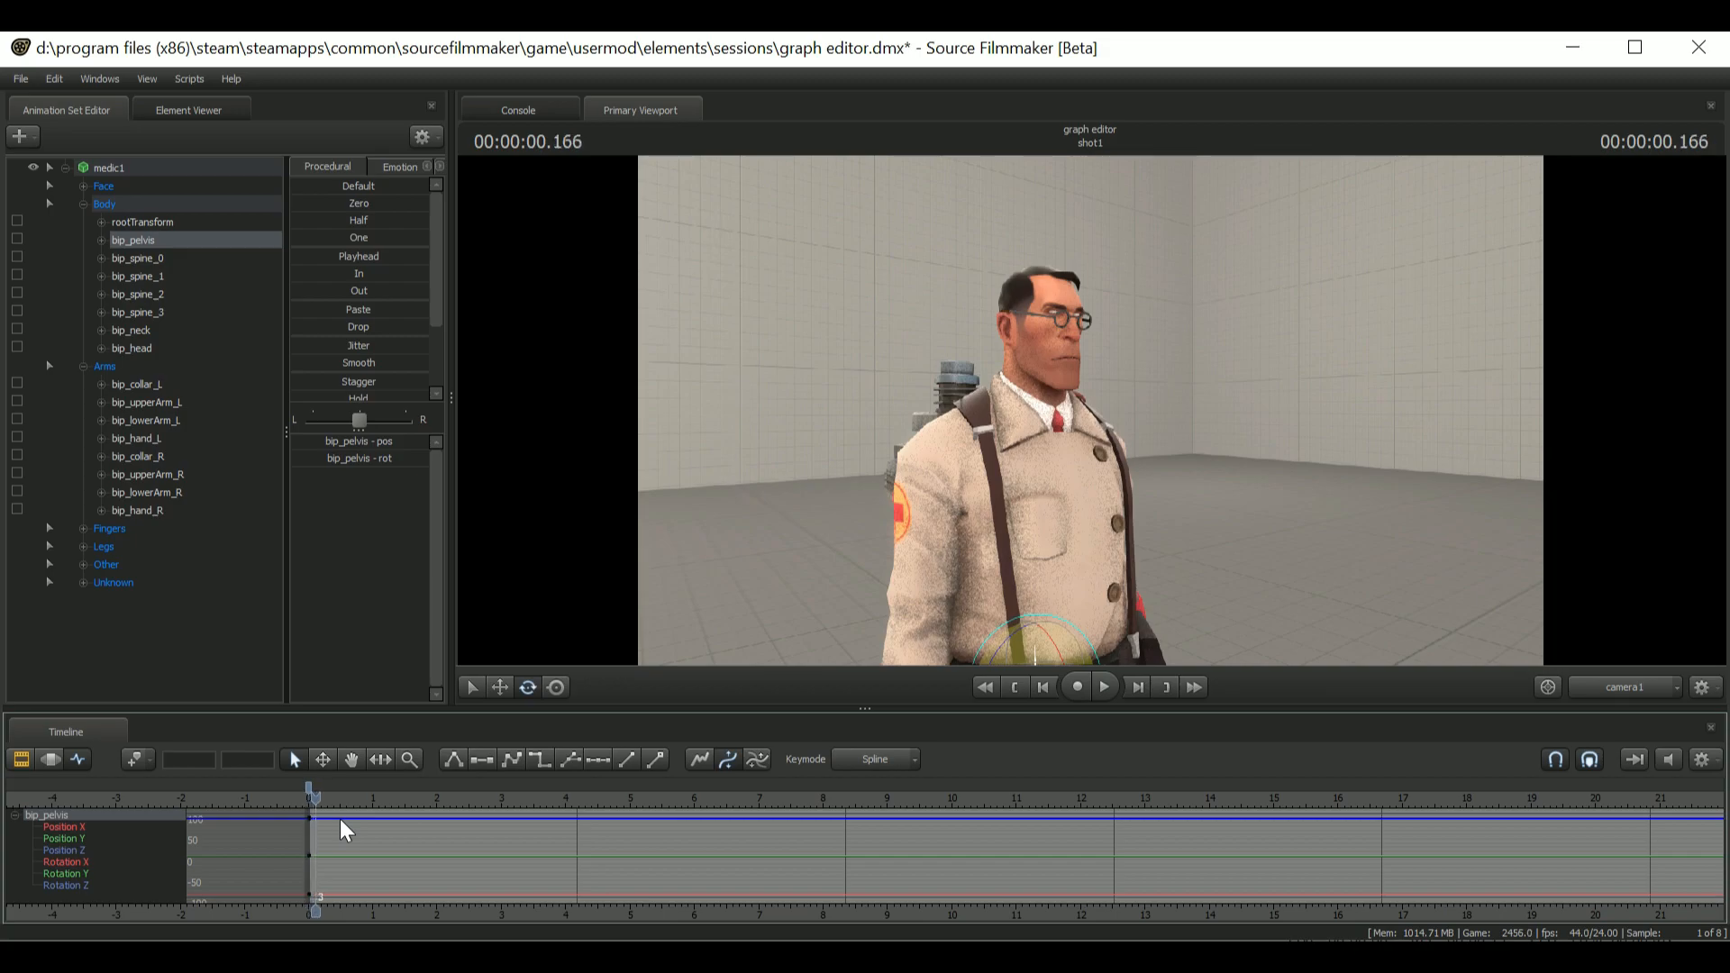
key(Right)
key(Right)
key(Right)
key(Right)
key(Right)
key(Right)
click(1606, 688)
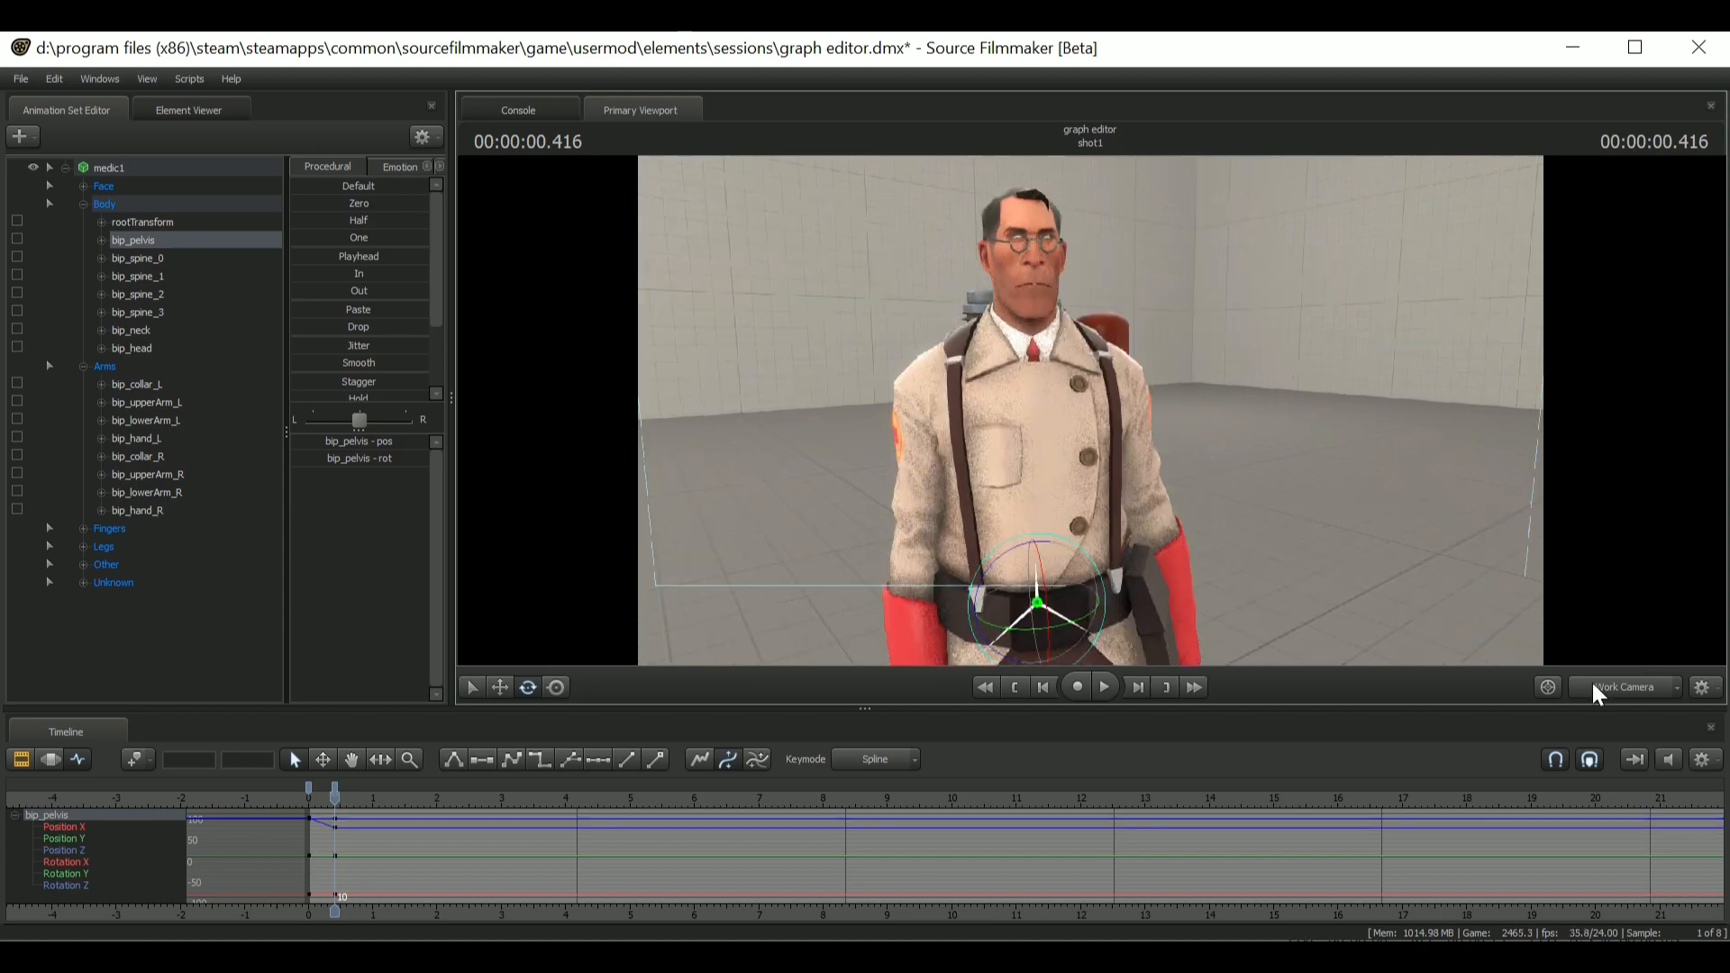
click(1595, 689)
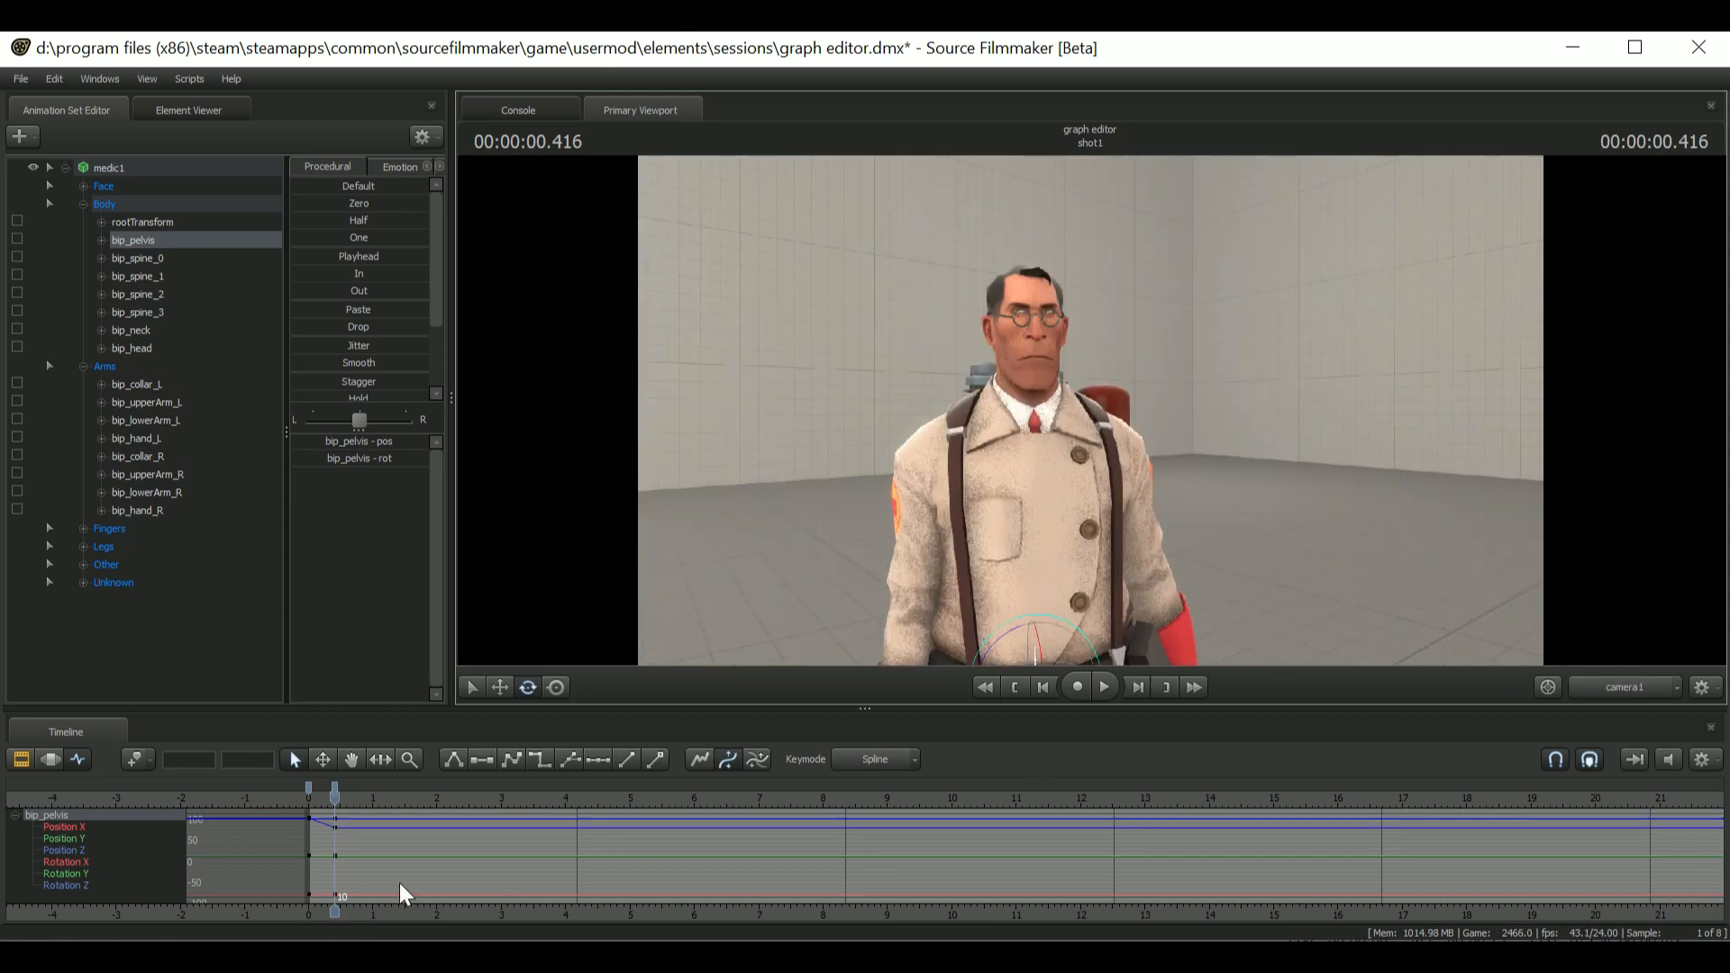
Play the medic's pelvis animation from the start of the shot and return the playhead to the first frame
click(309, 801)
key(space)
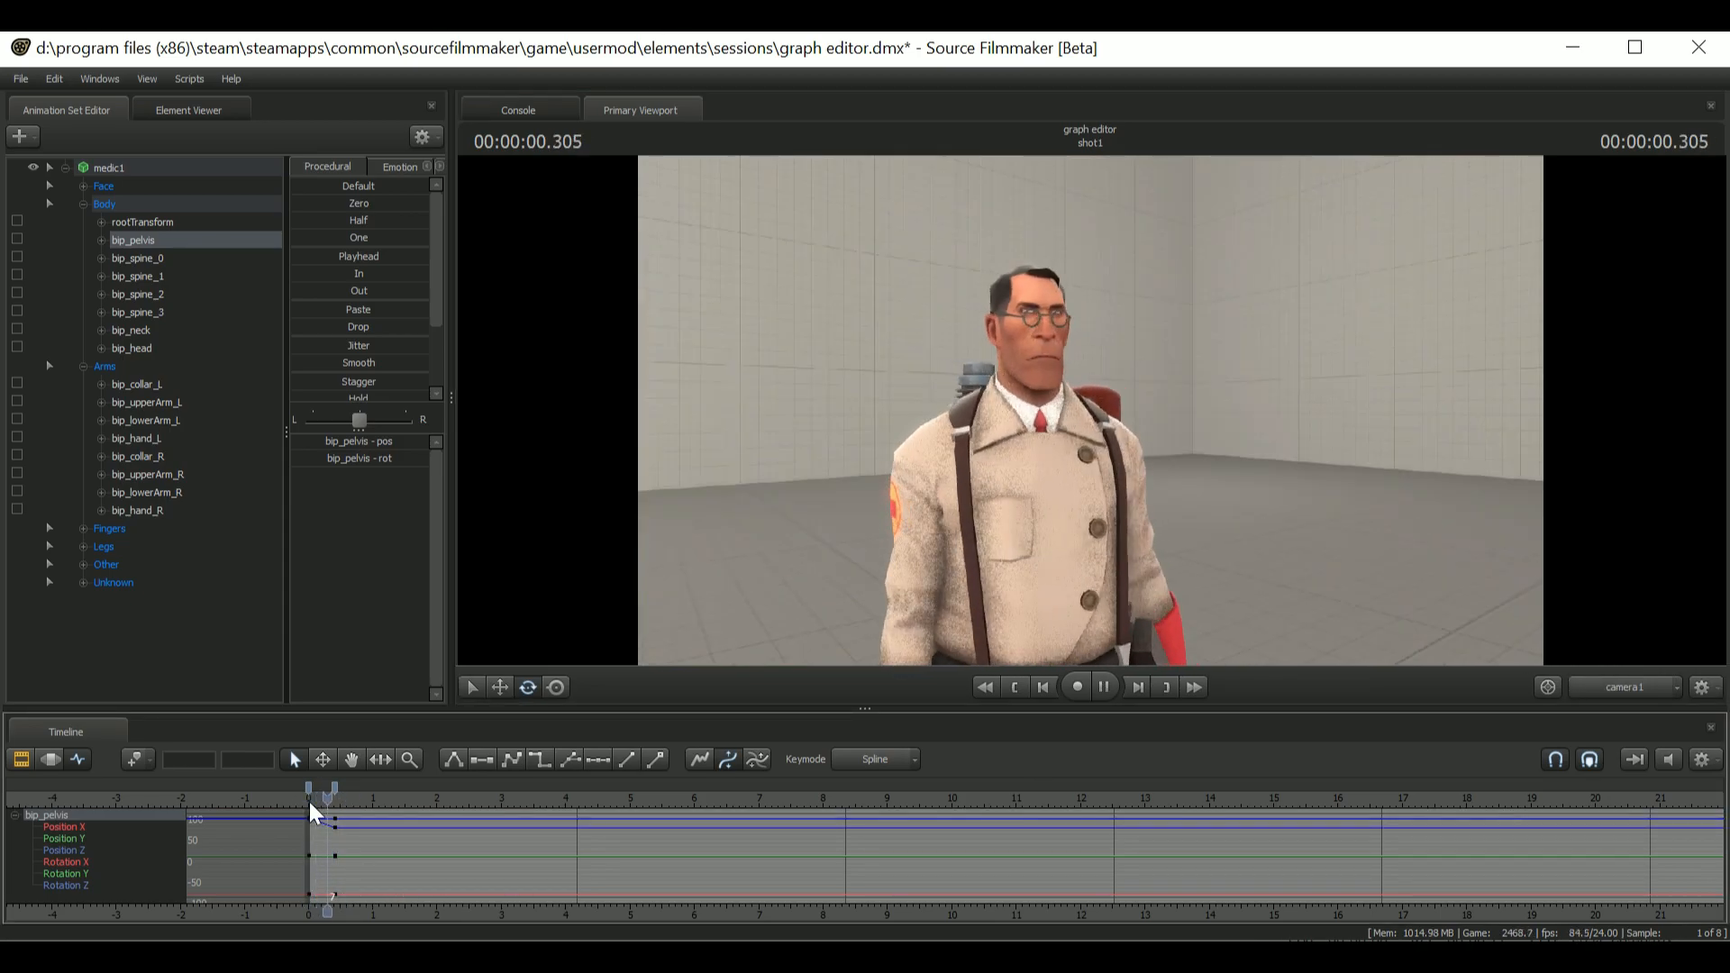
click(310, 802)
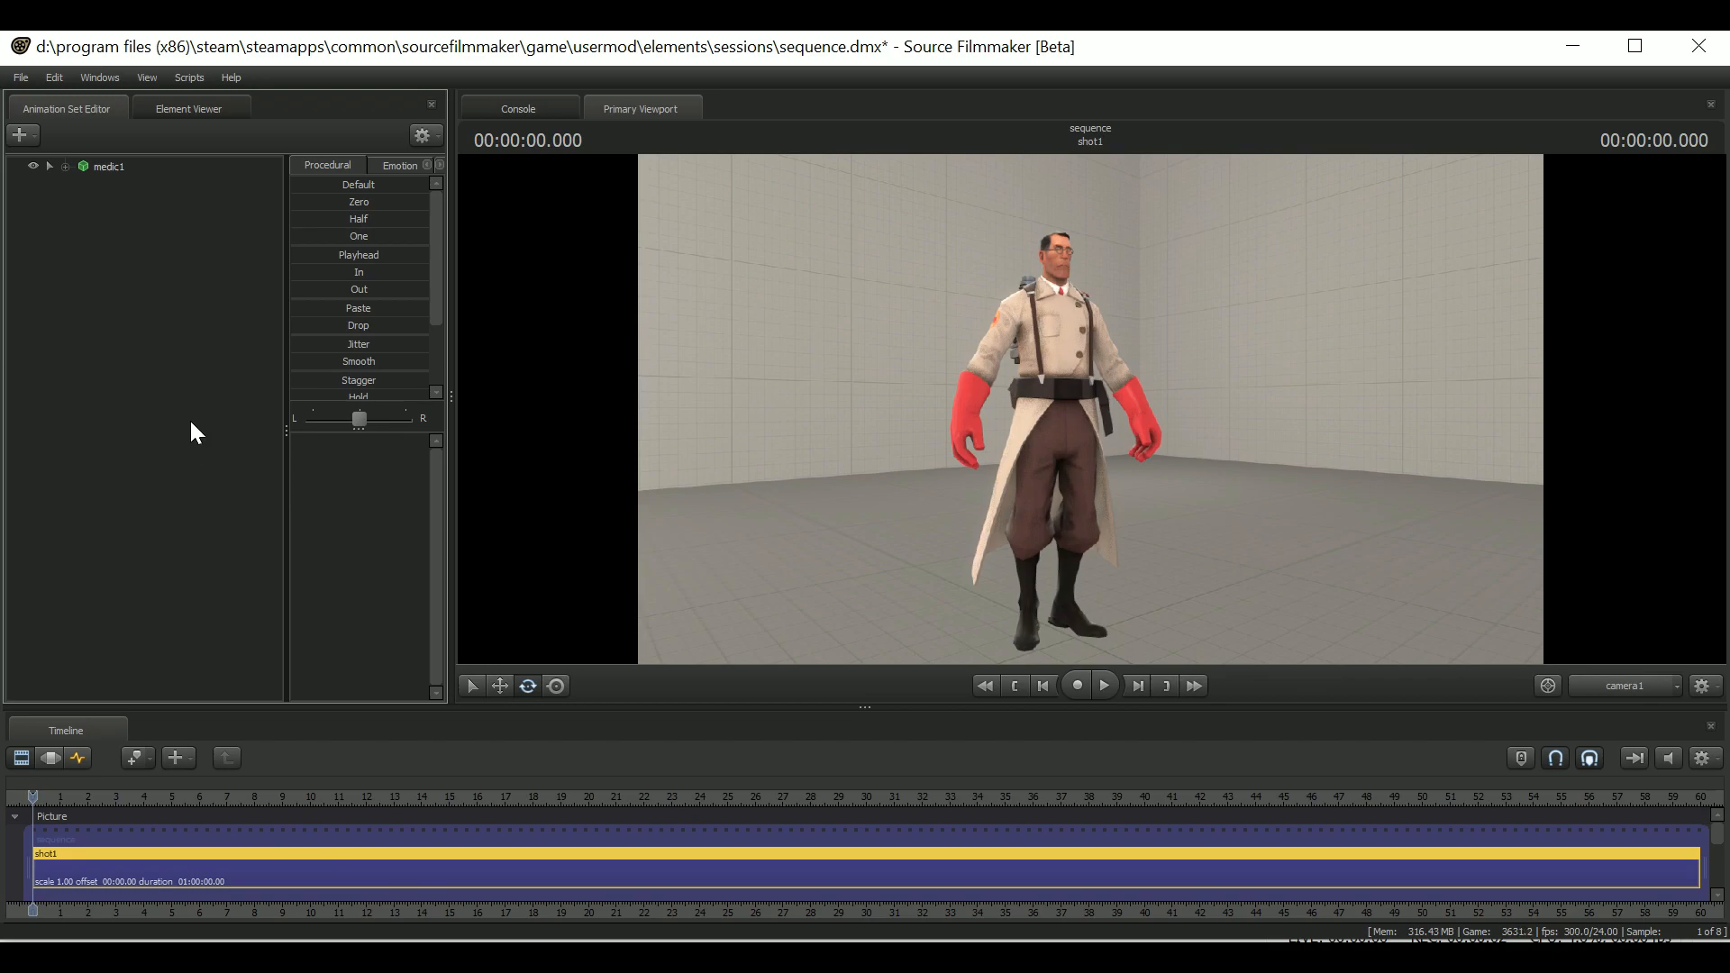
Import the taunt_conga sequence onto medic1, keeping root motion at Don't Generate Root Motion
click(109, 166)
right_click(110, 166)
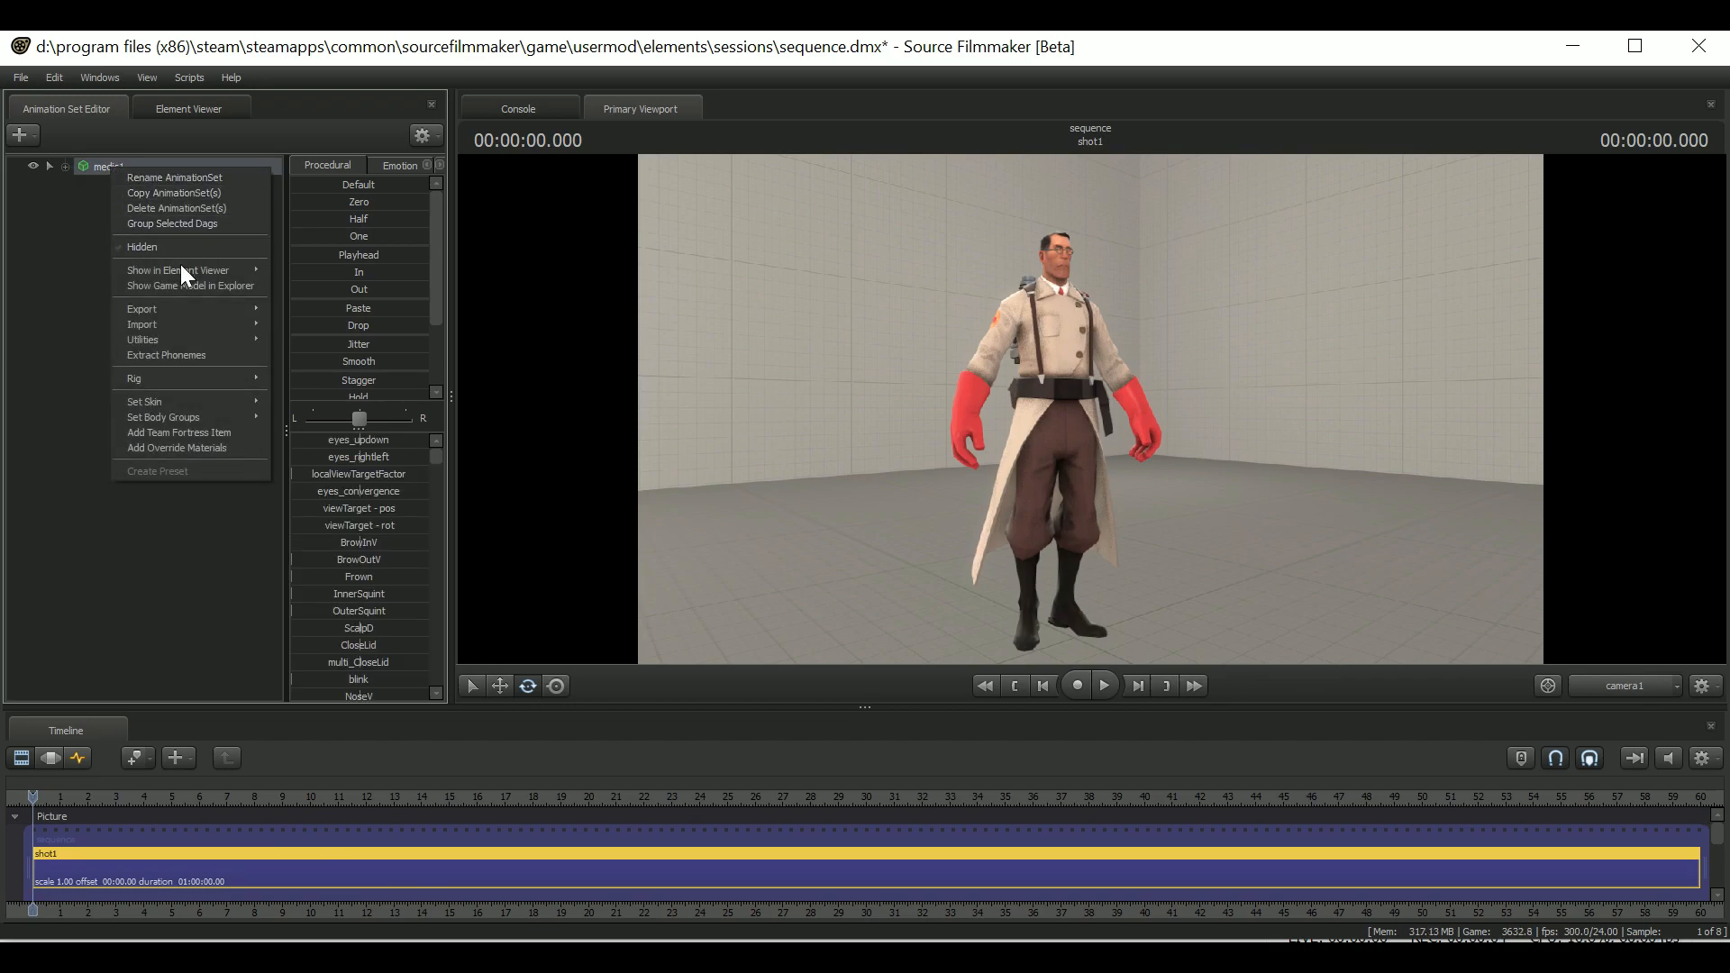
mouse_move(209, 325)
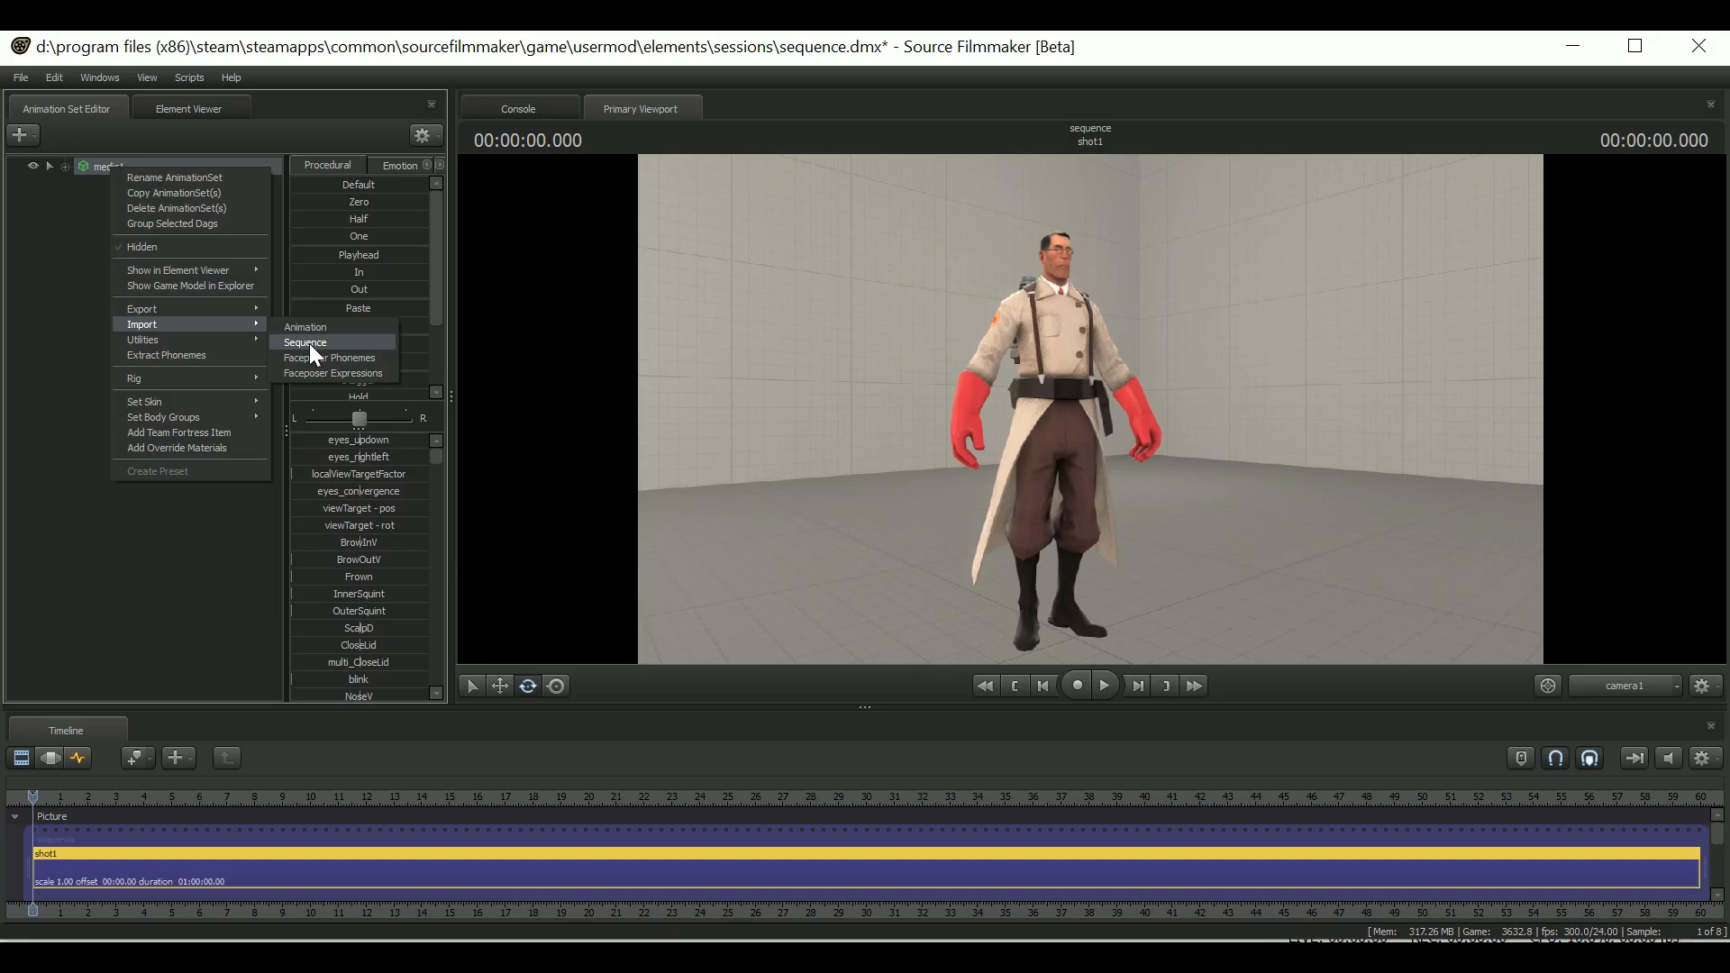
click(1156, 455)
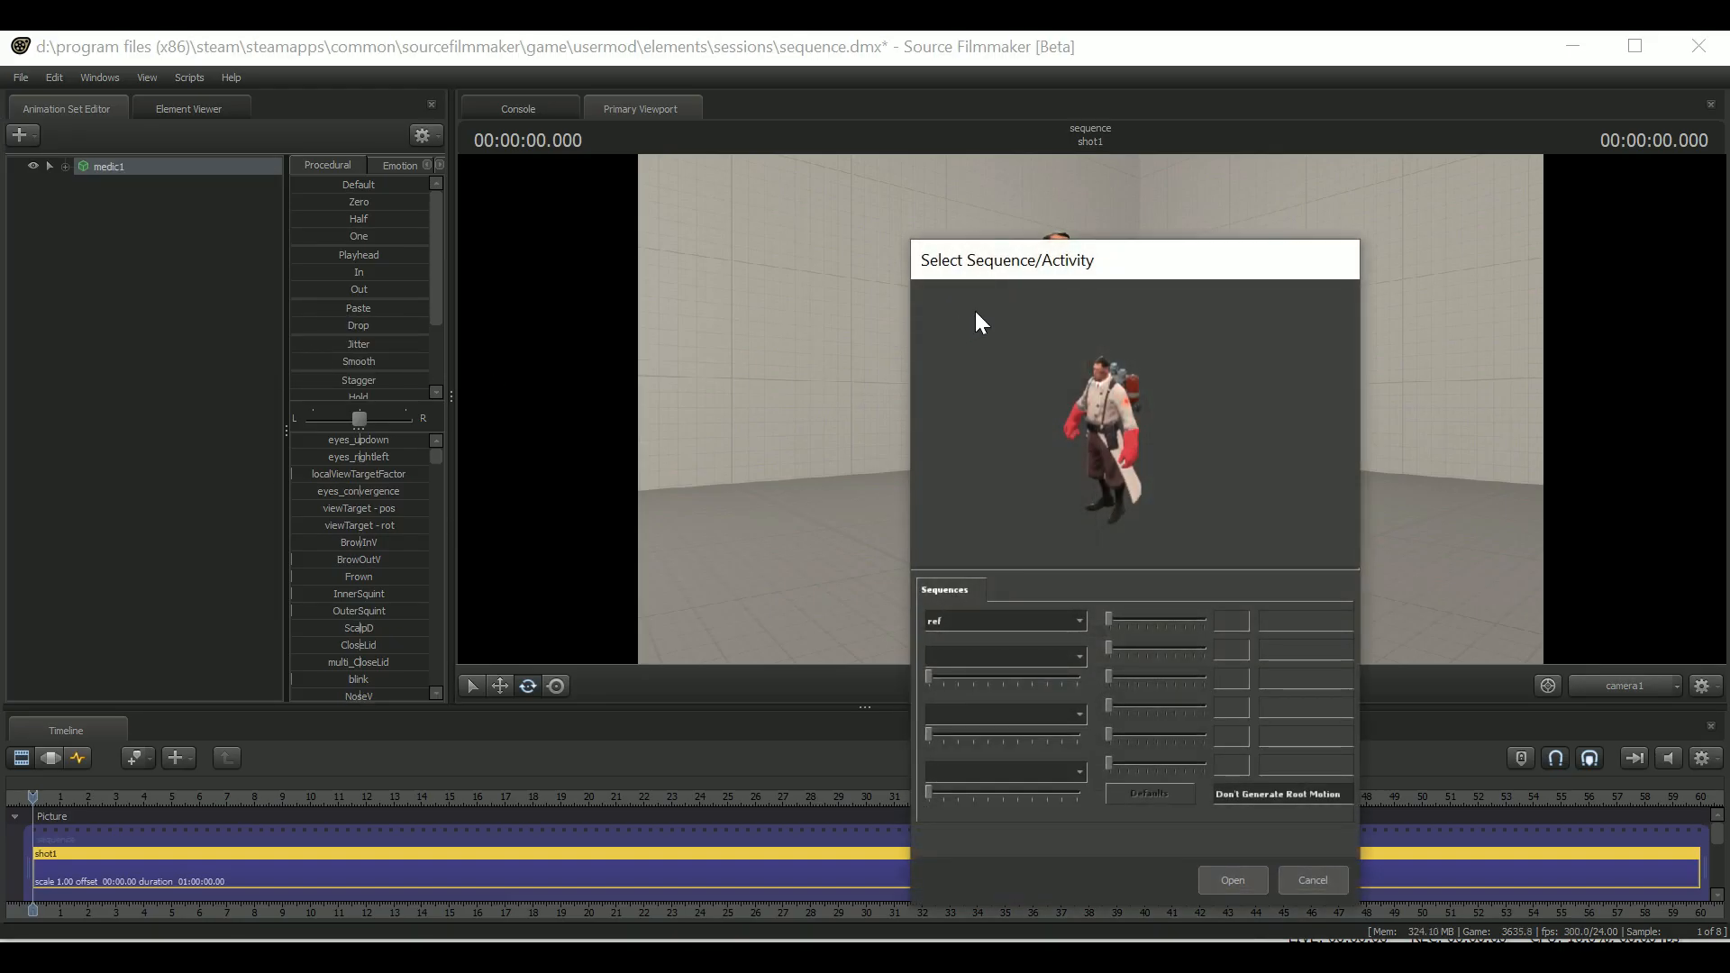
drag(1078, 271, 985, 188)
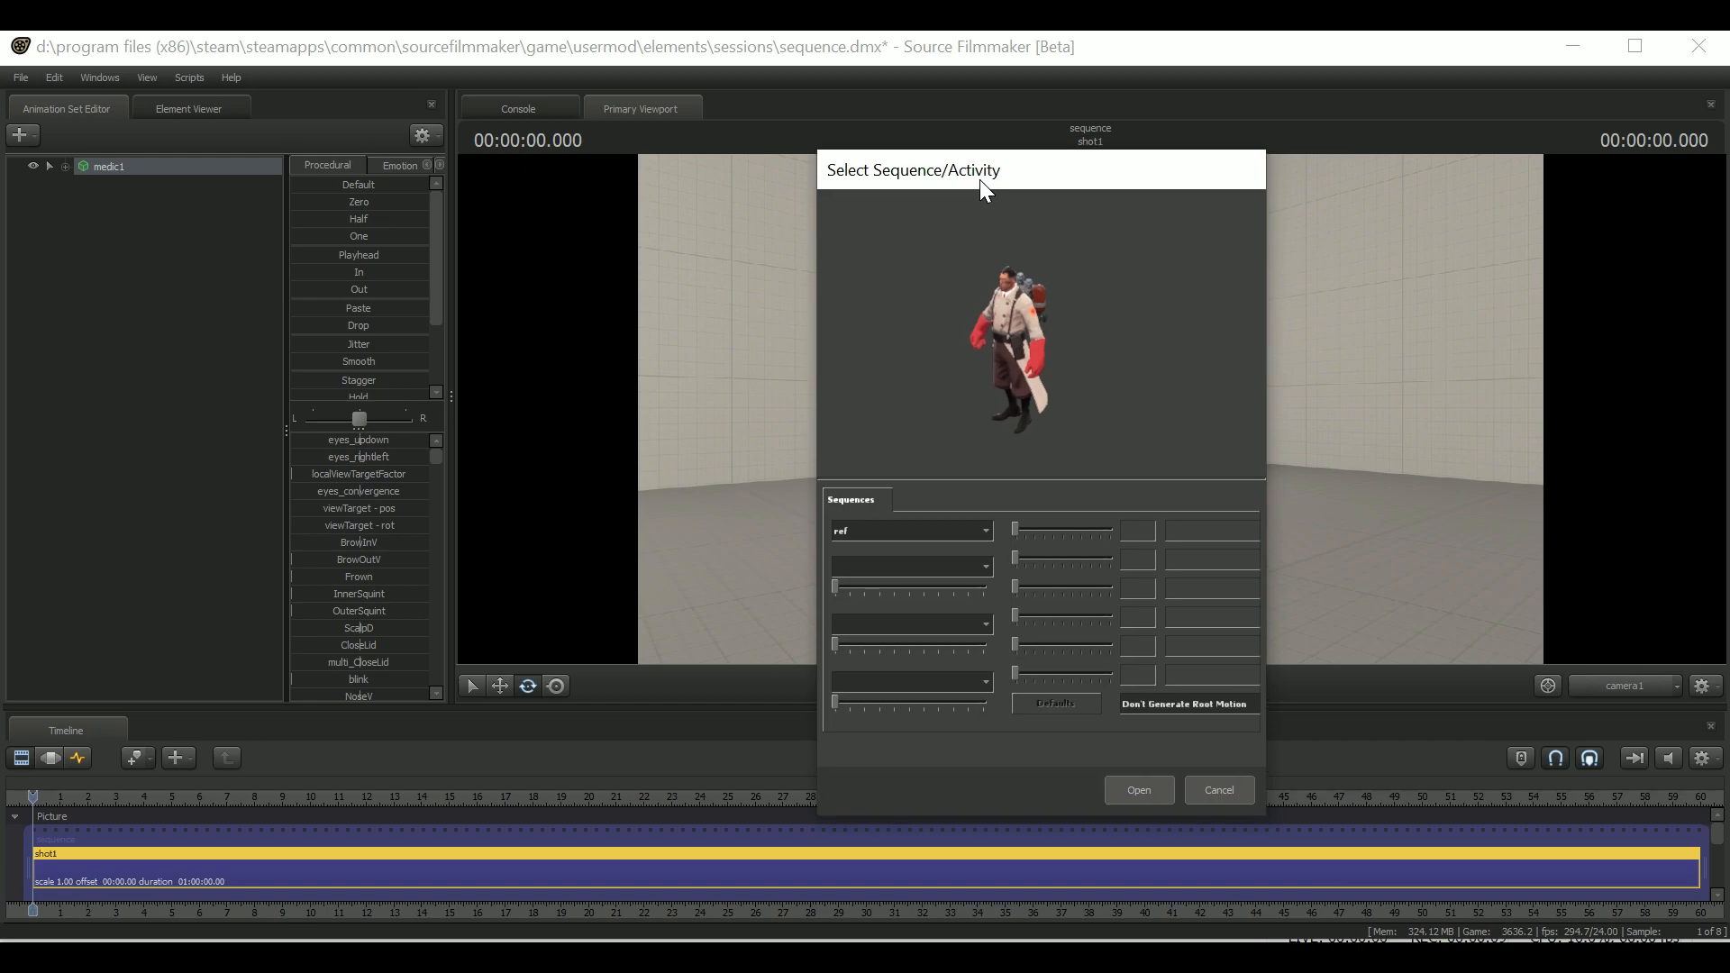
click(982, 539)
drag(986, 617, 991, 636)
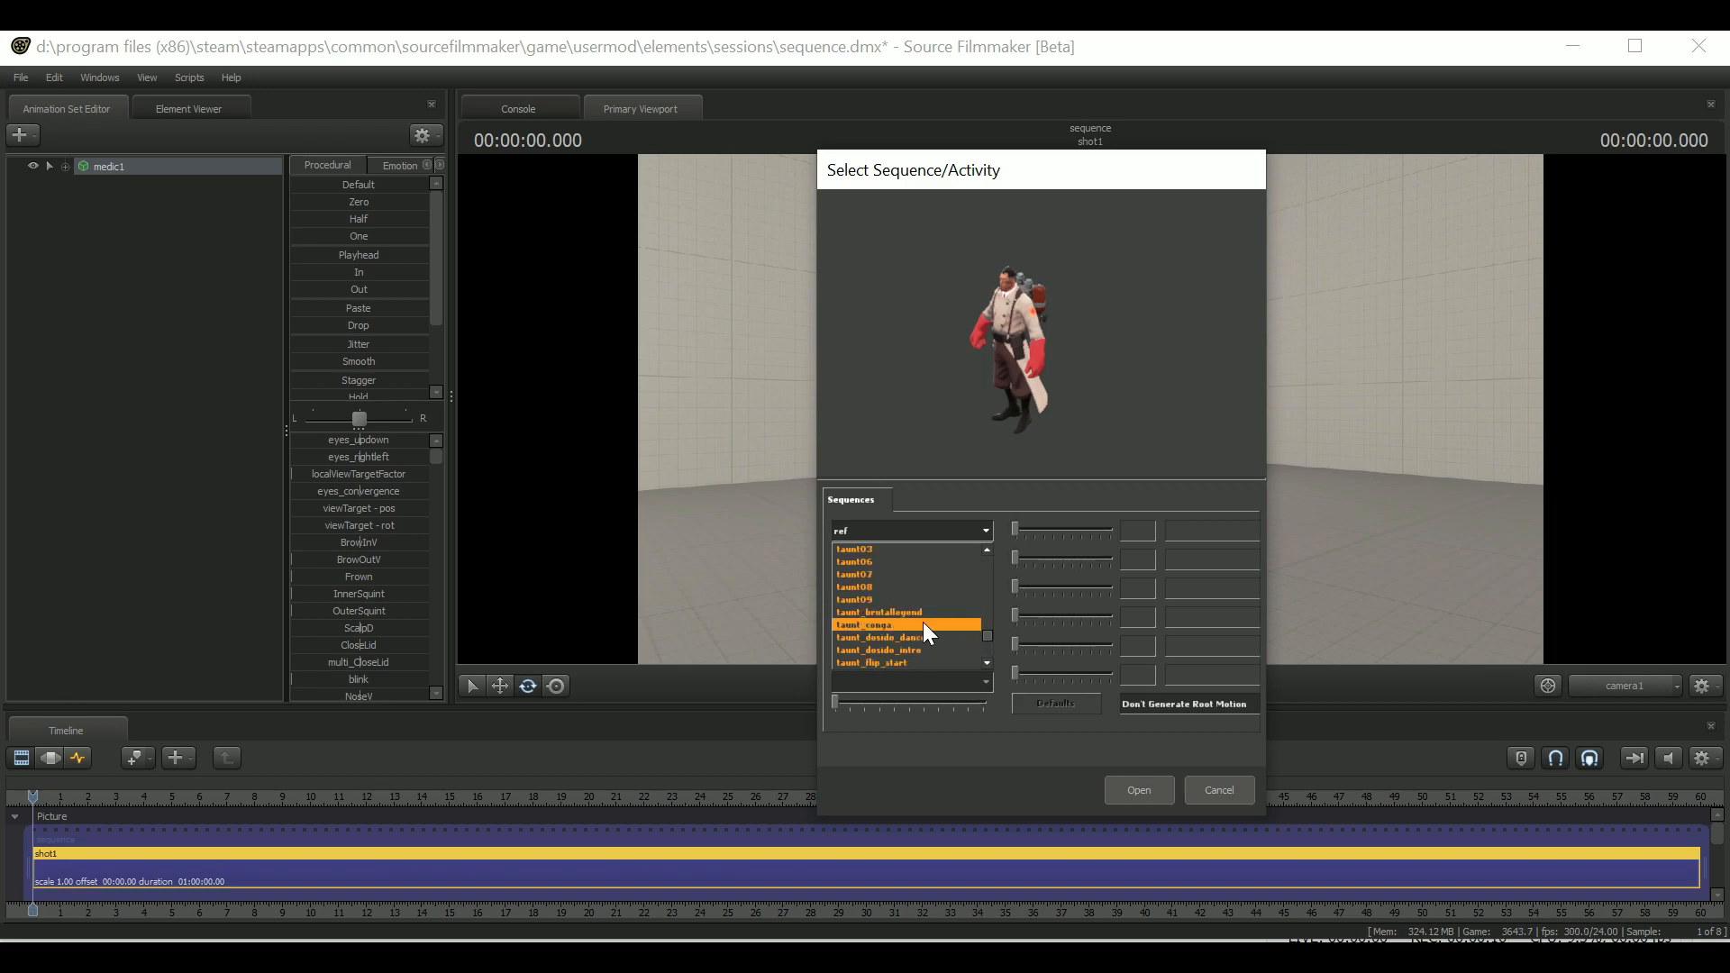
click(923, 624)
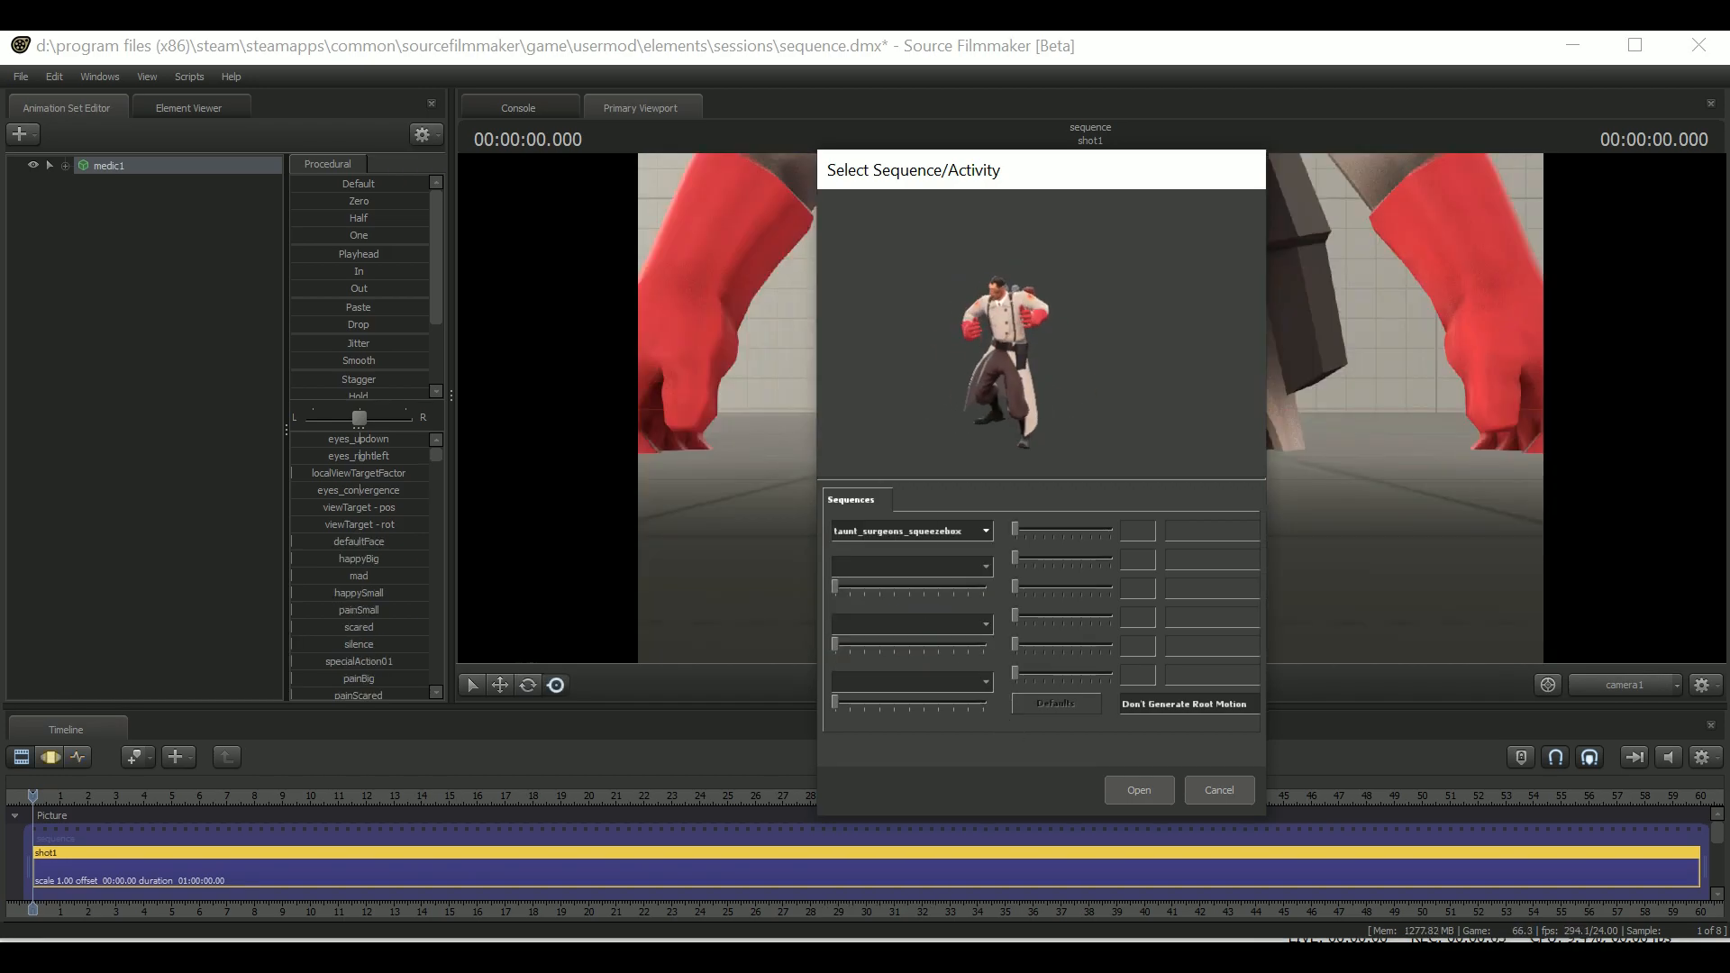
mouse_move(900, 957)
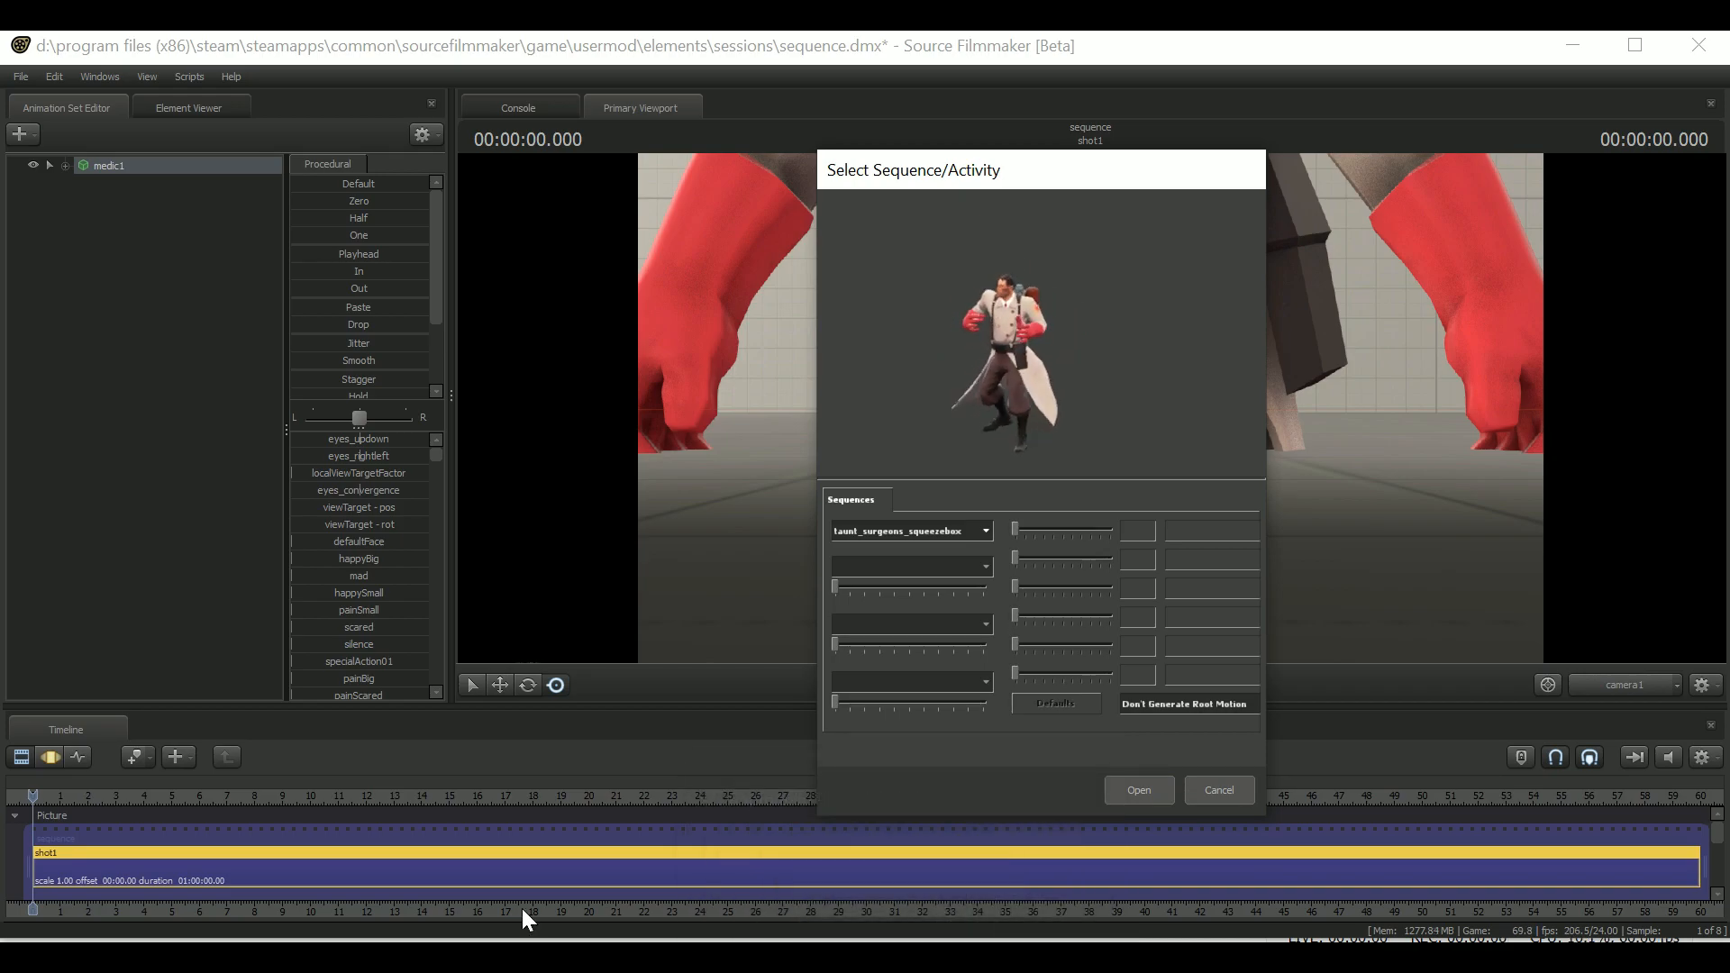
drag(993, 643, 993, 652)
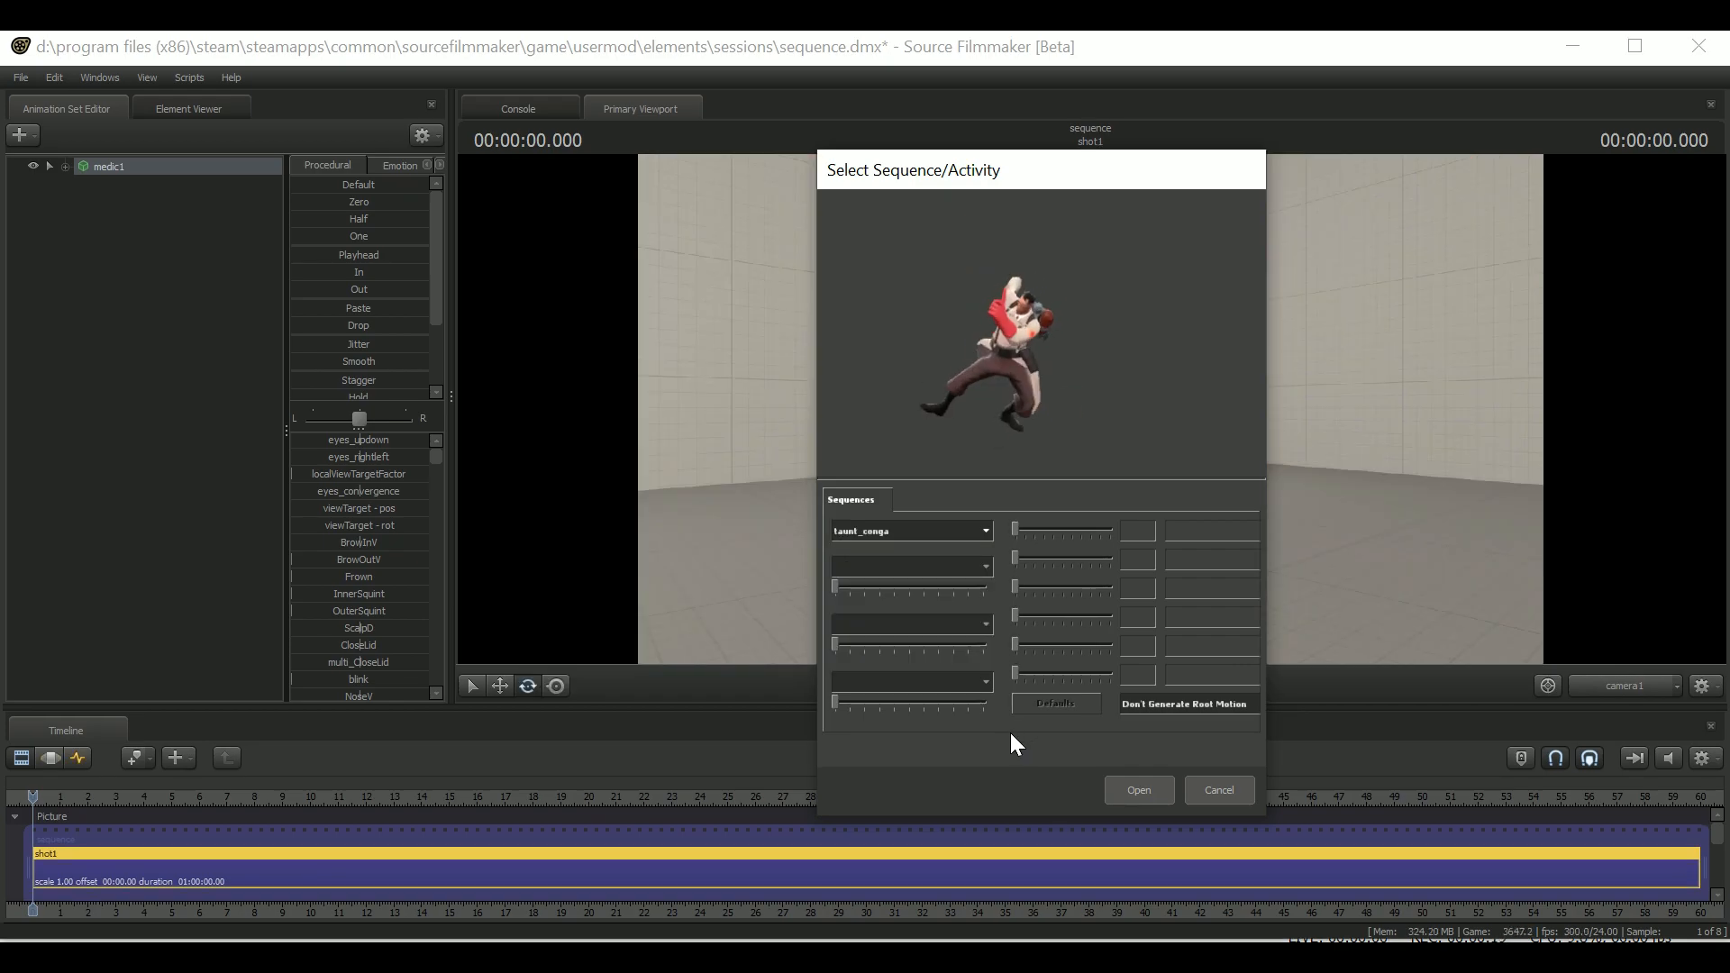
click(1141, 789)
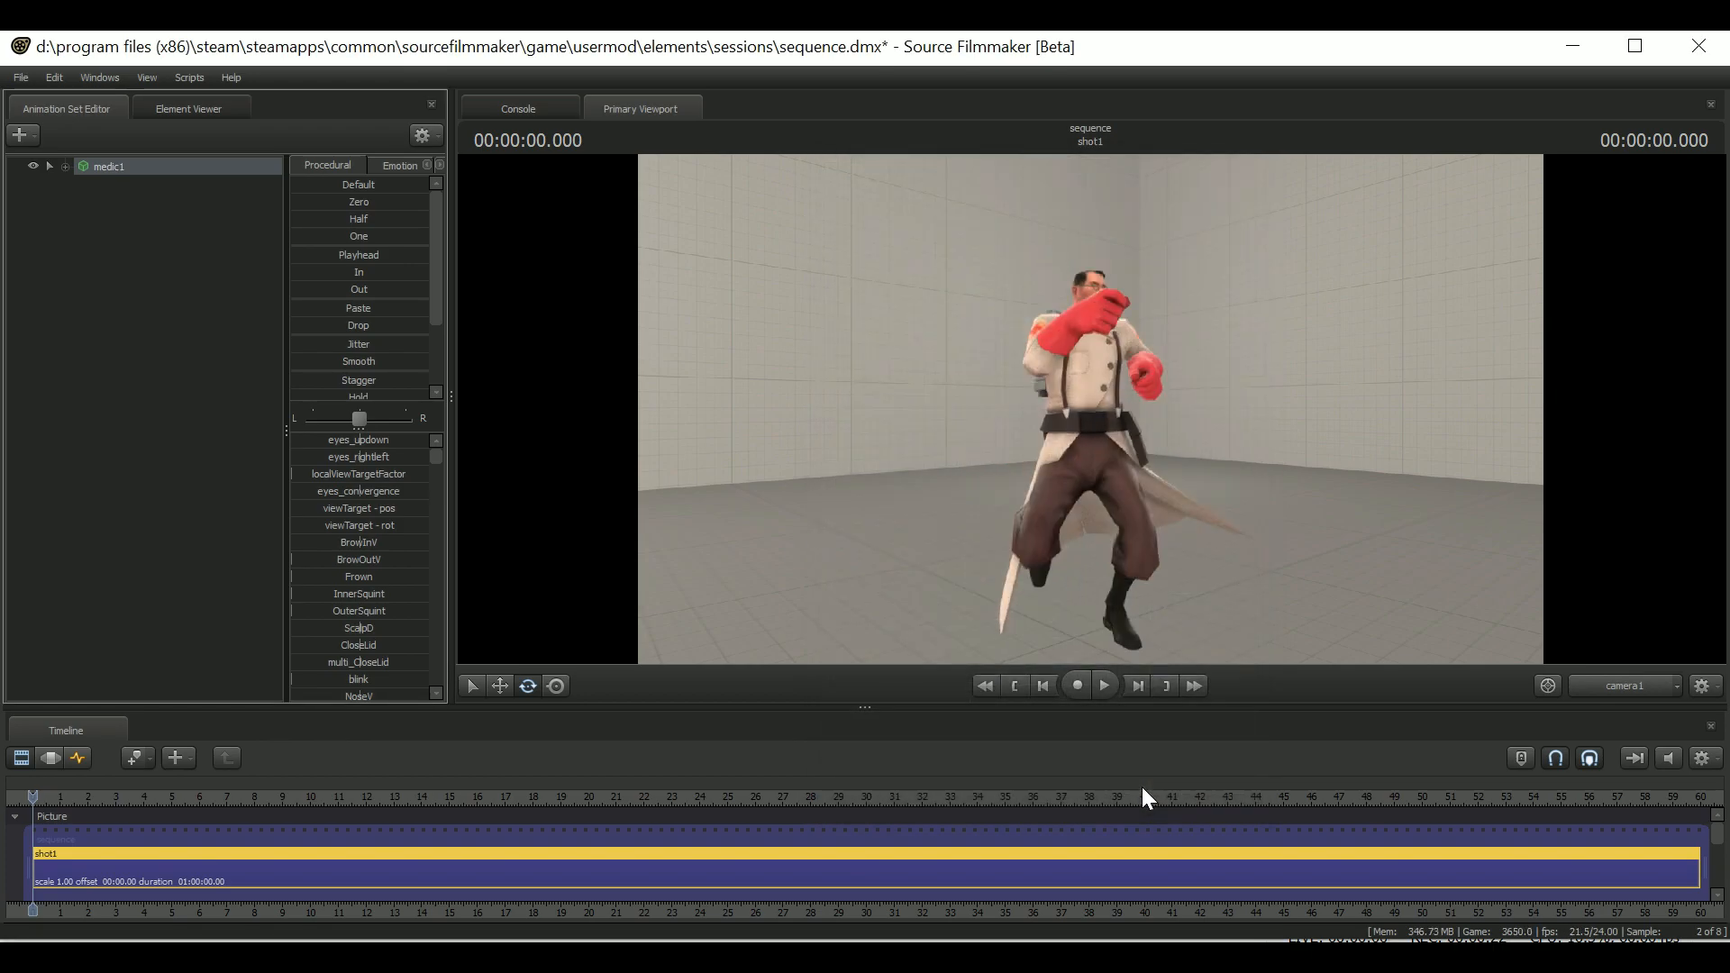
Commit the imported taunt on medic1 in the Motion Editor, return to the Clip Editor and play the shot
click(54, 764)
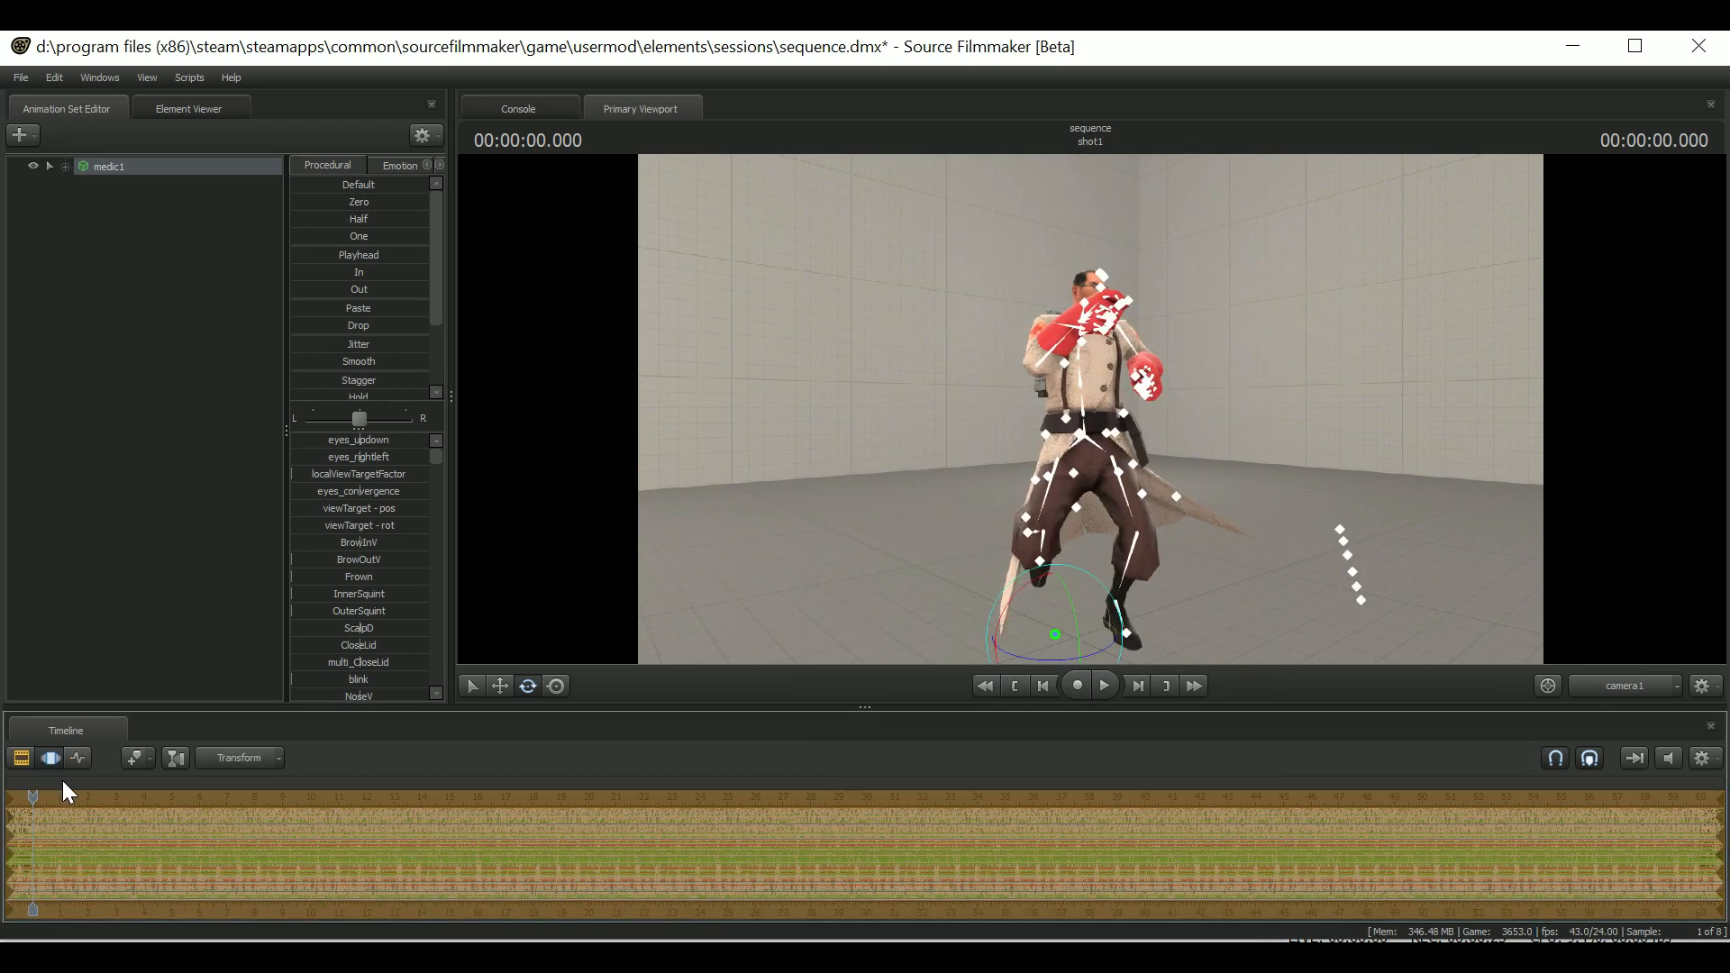
click(63, 830)
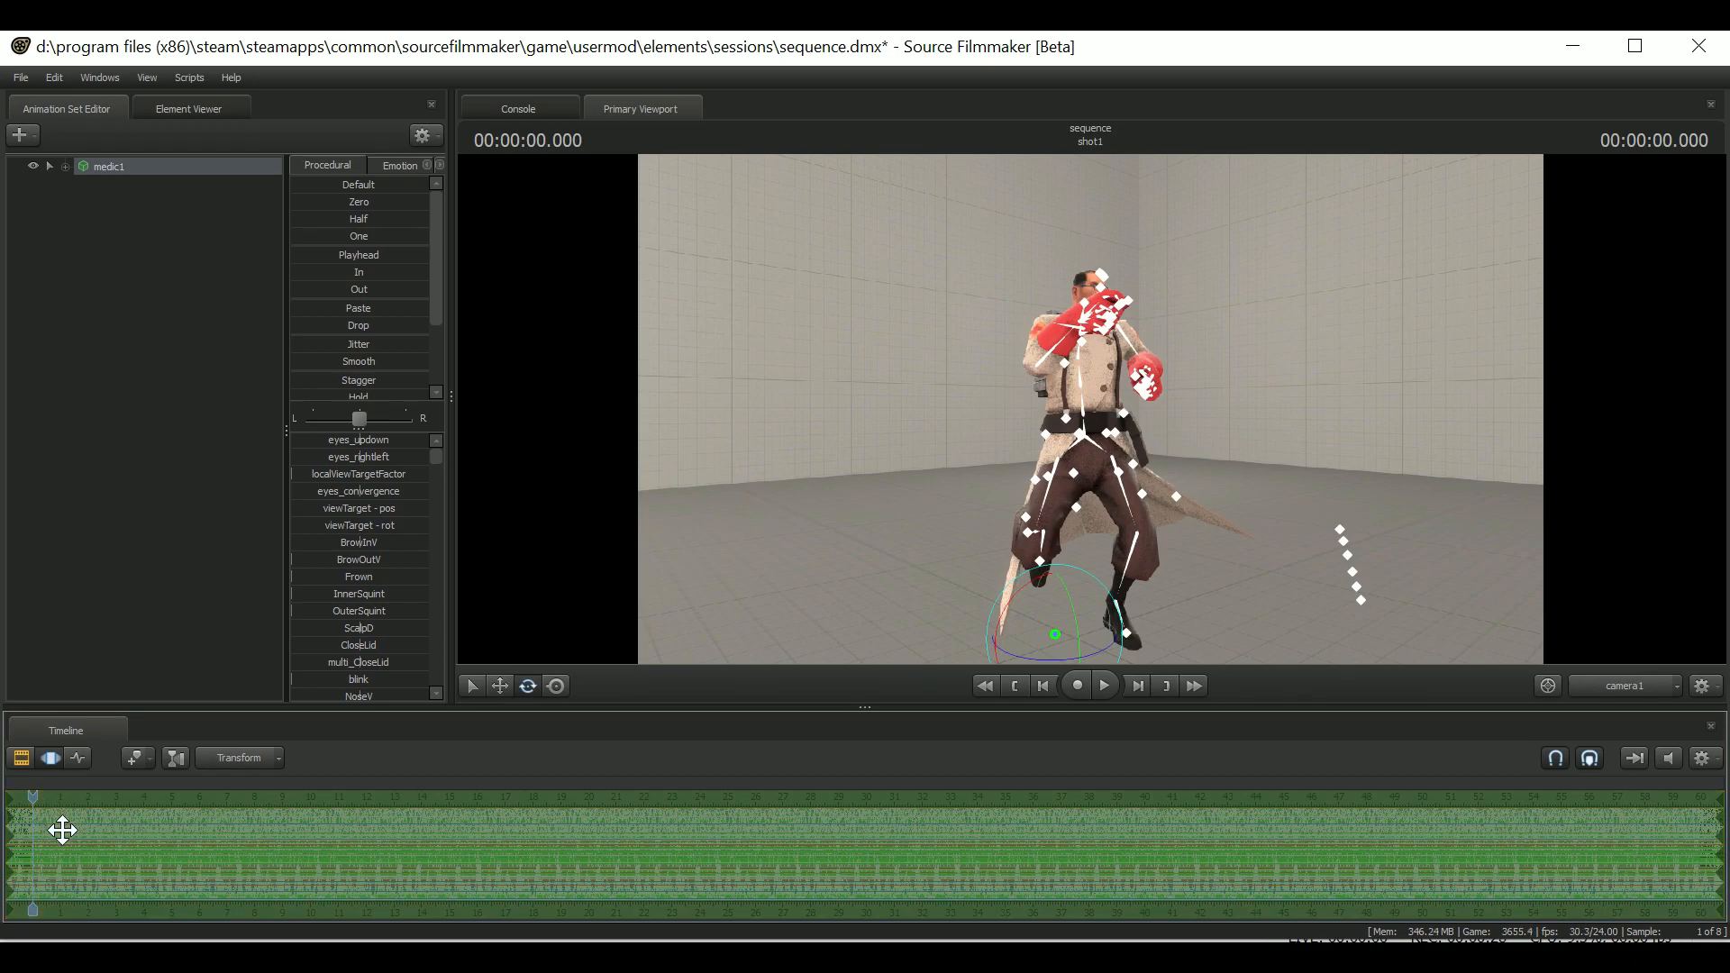
click(21, 758)
key(space)
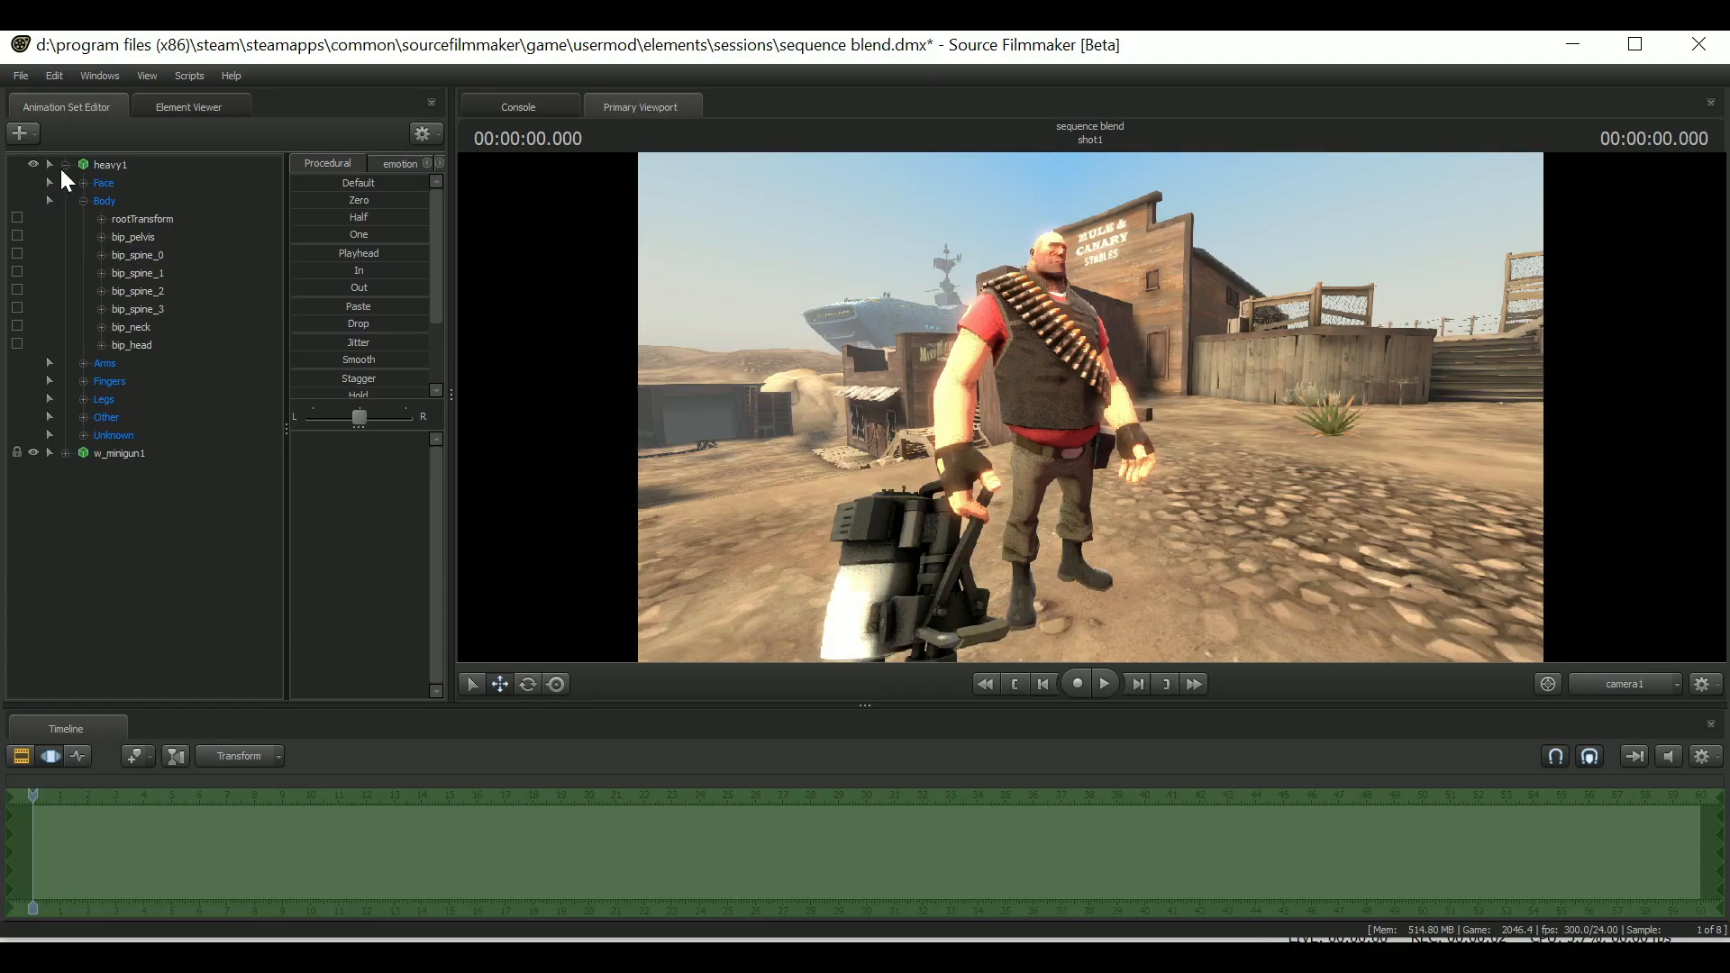
Collapse heavy1's control groups, import a standing minigun-holding sequence onto heavy1 and commit it over the whole shot
click(65, 166)
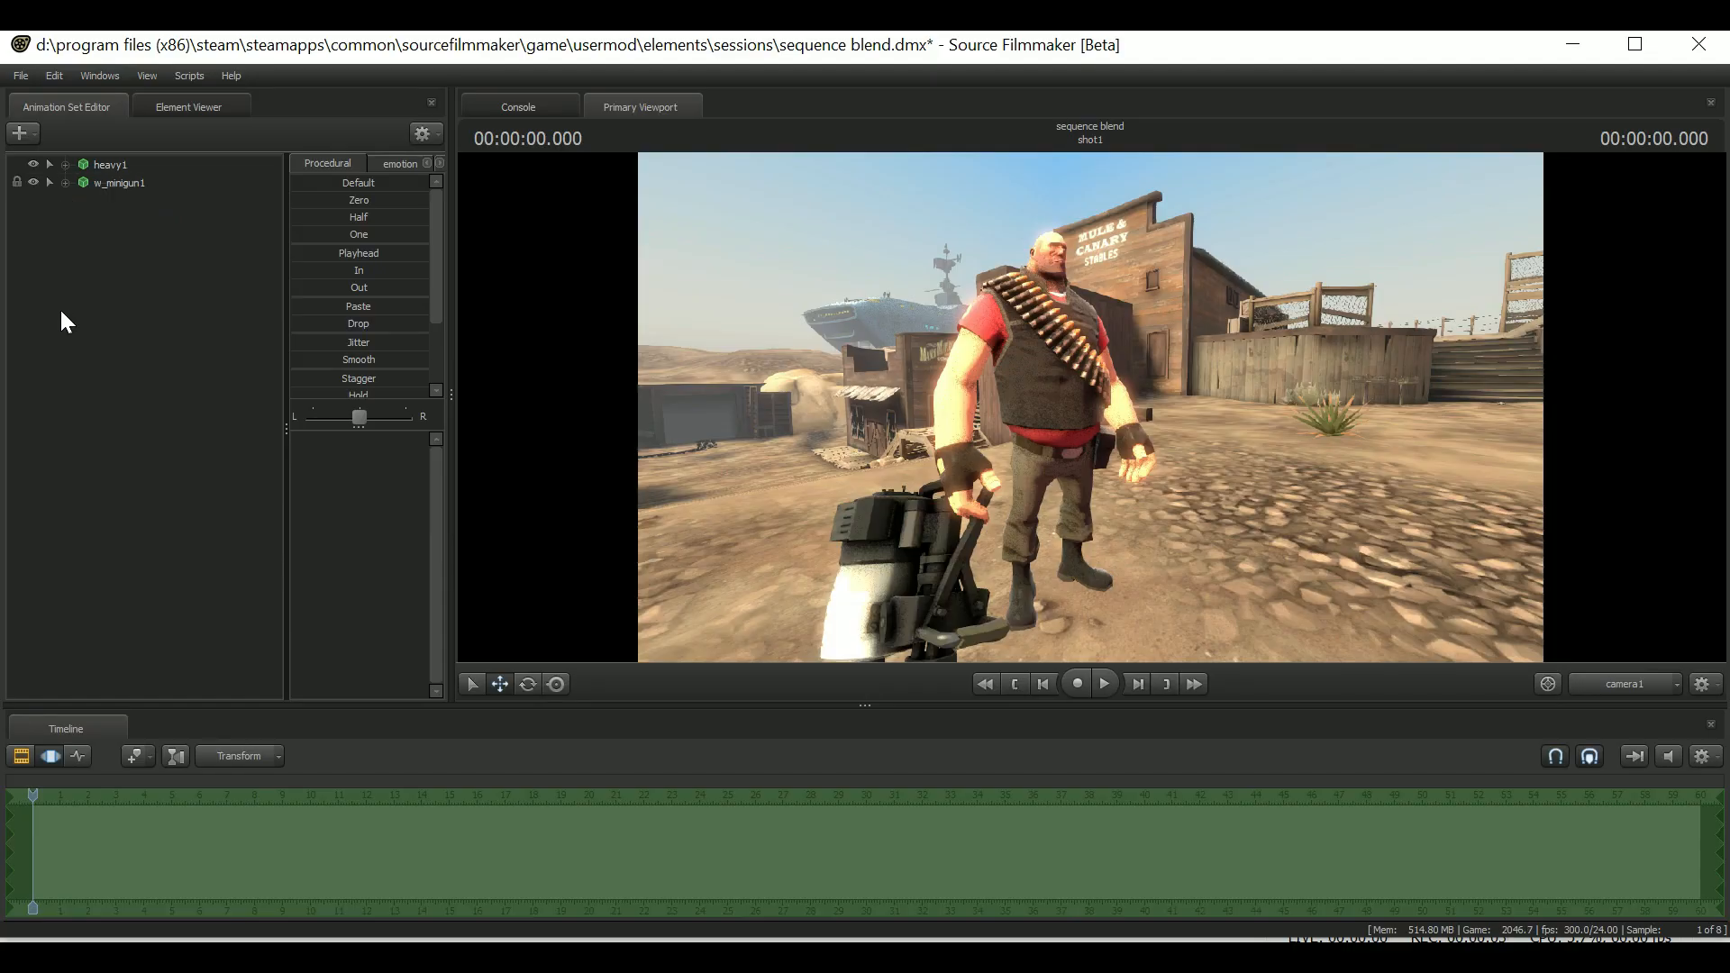
click(134, 166)
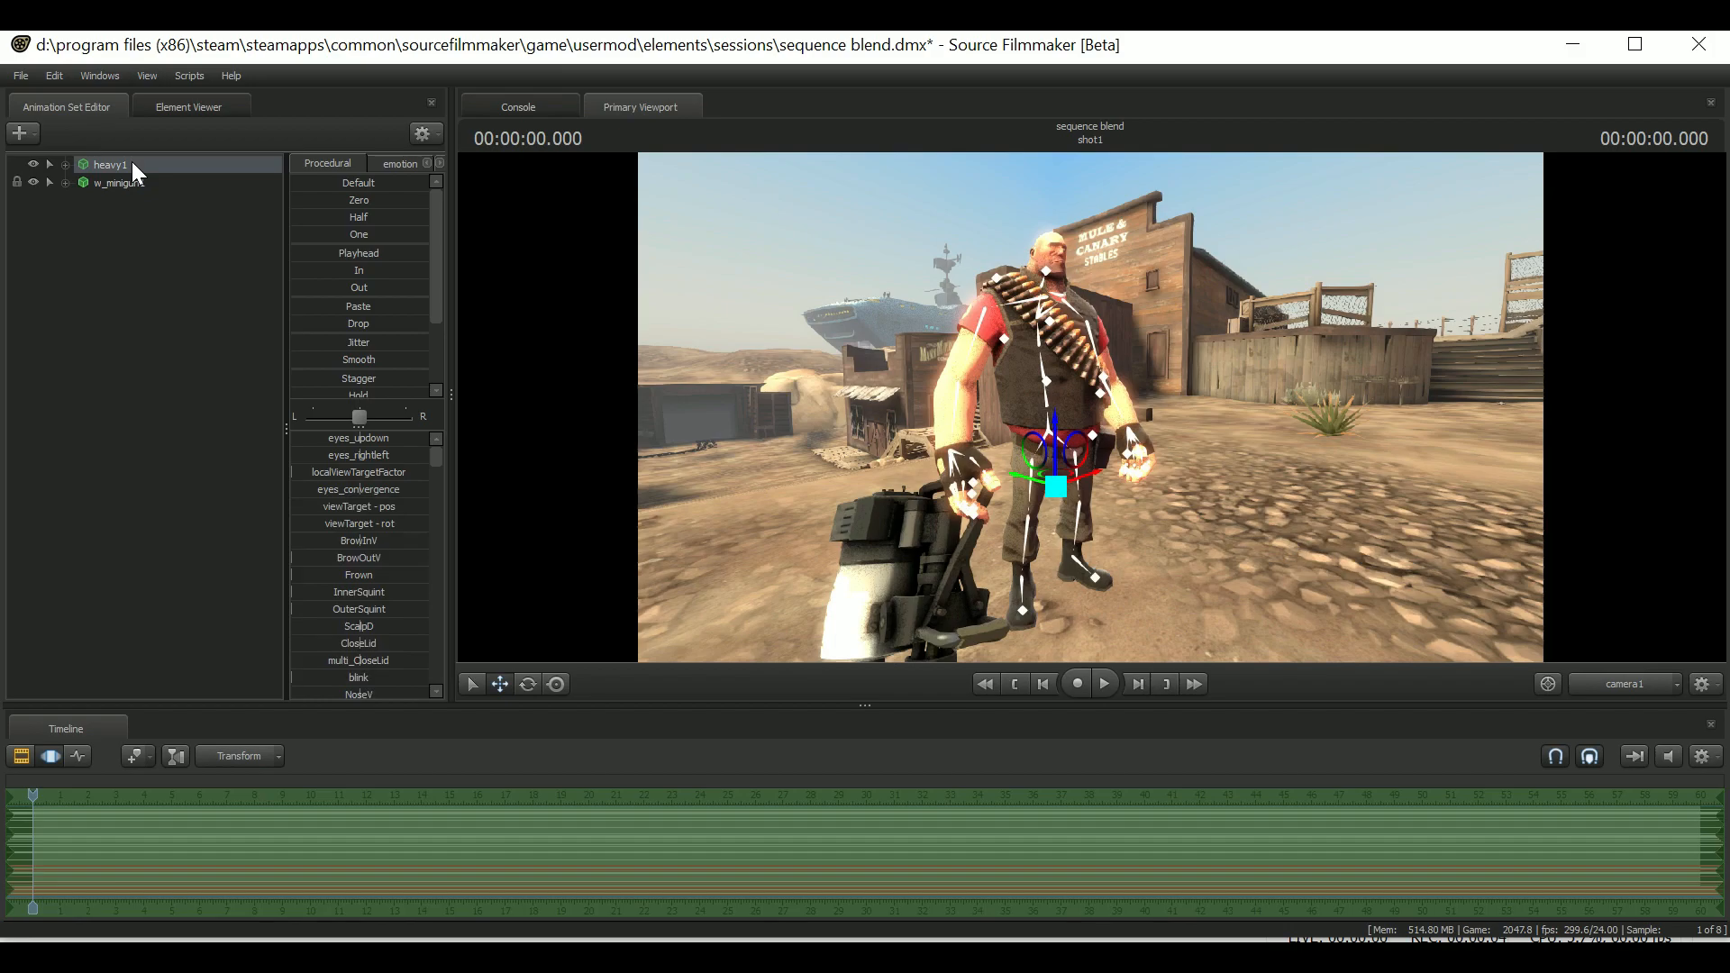
right_click(132, 163)
mouse_move(246, 322)
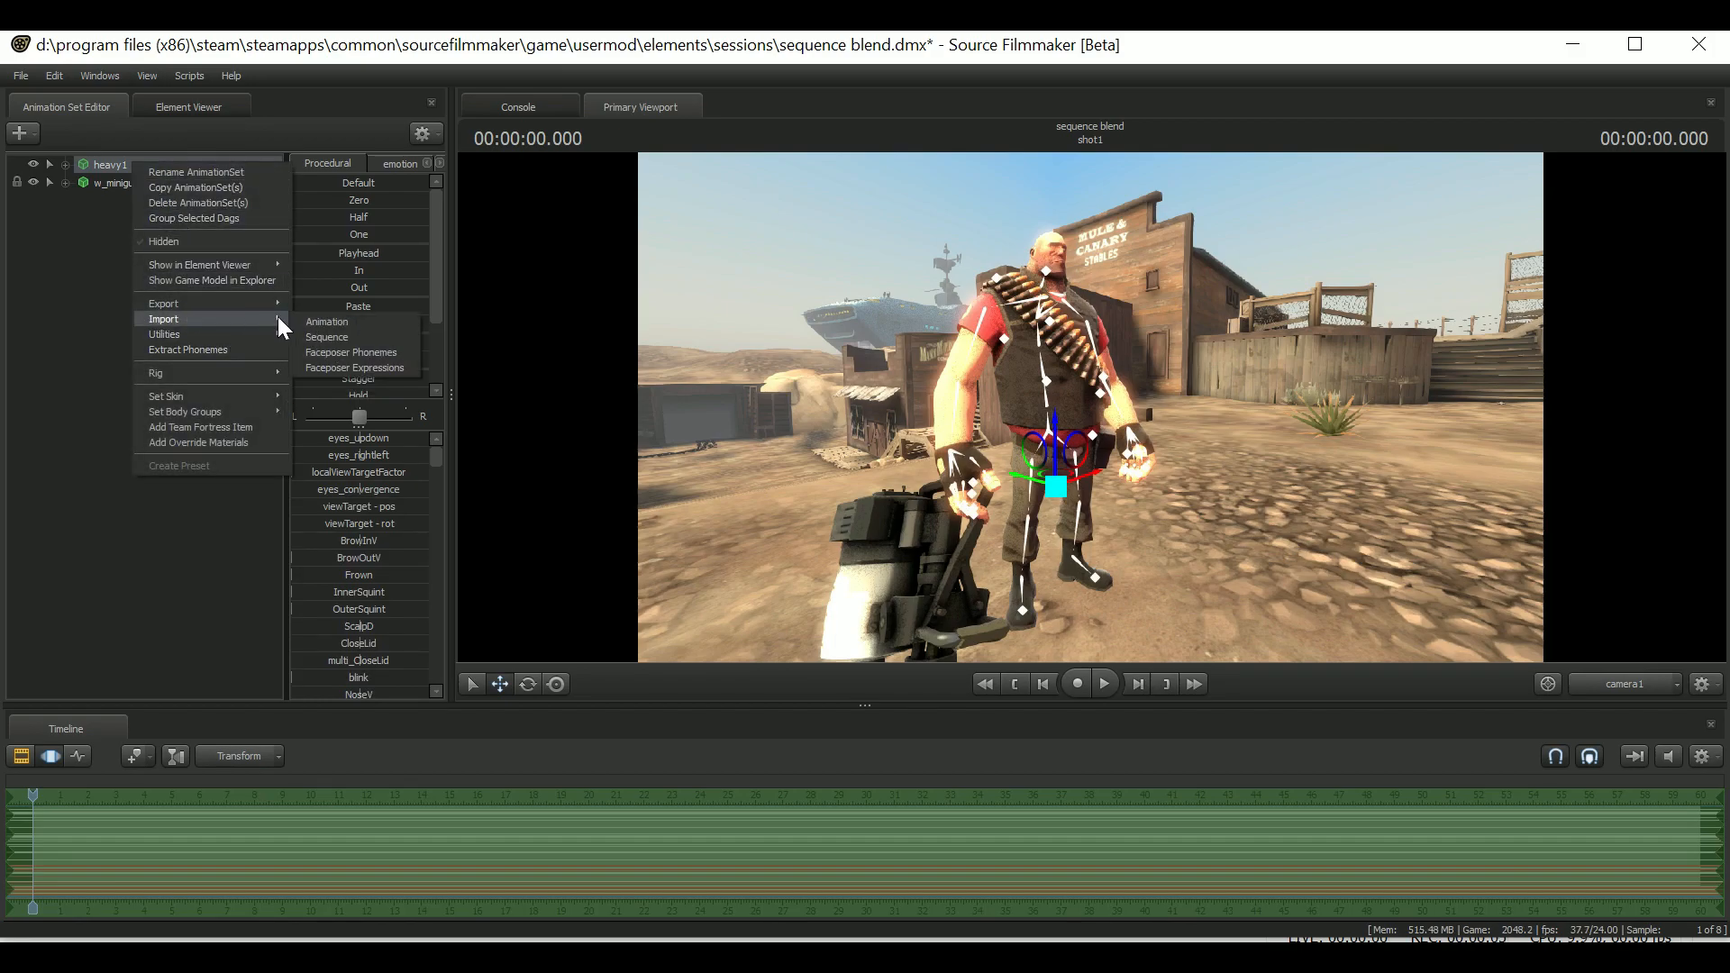
click(323, 337)
click(1137, 789)
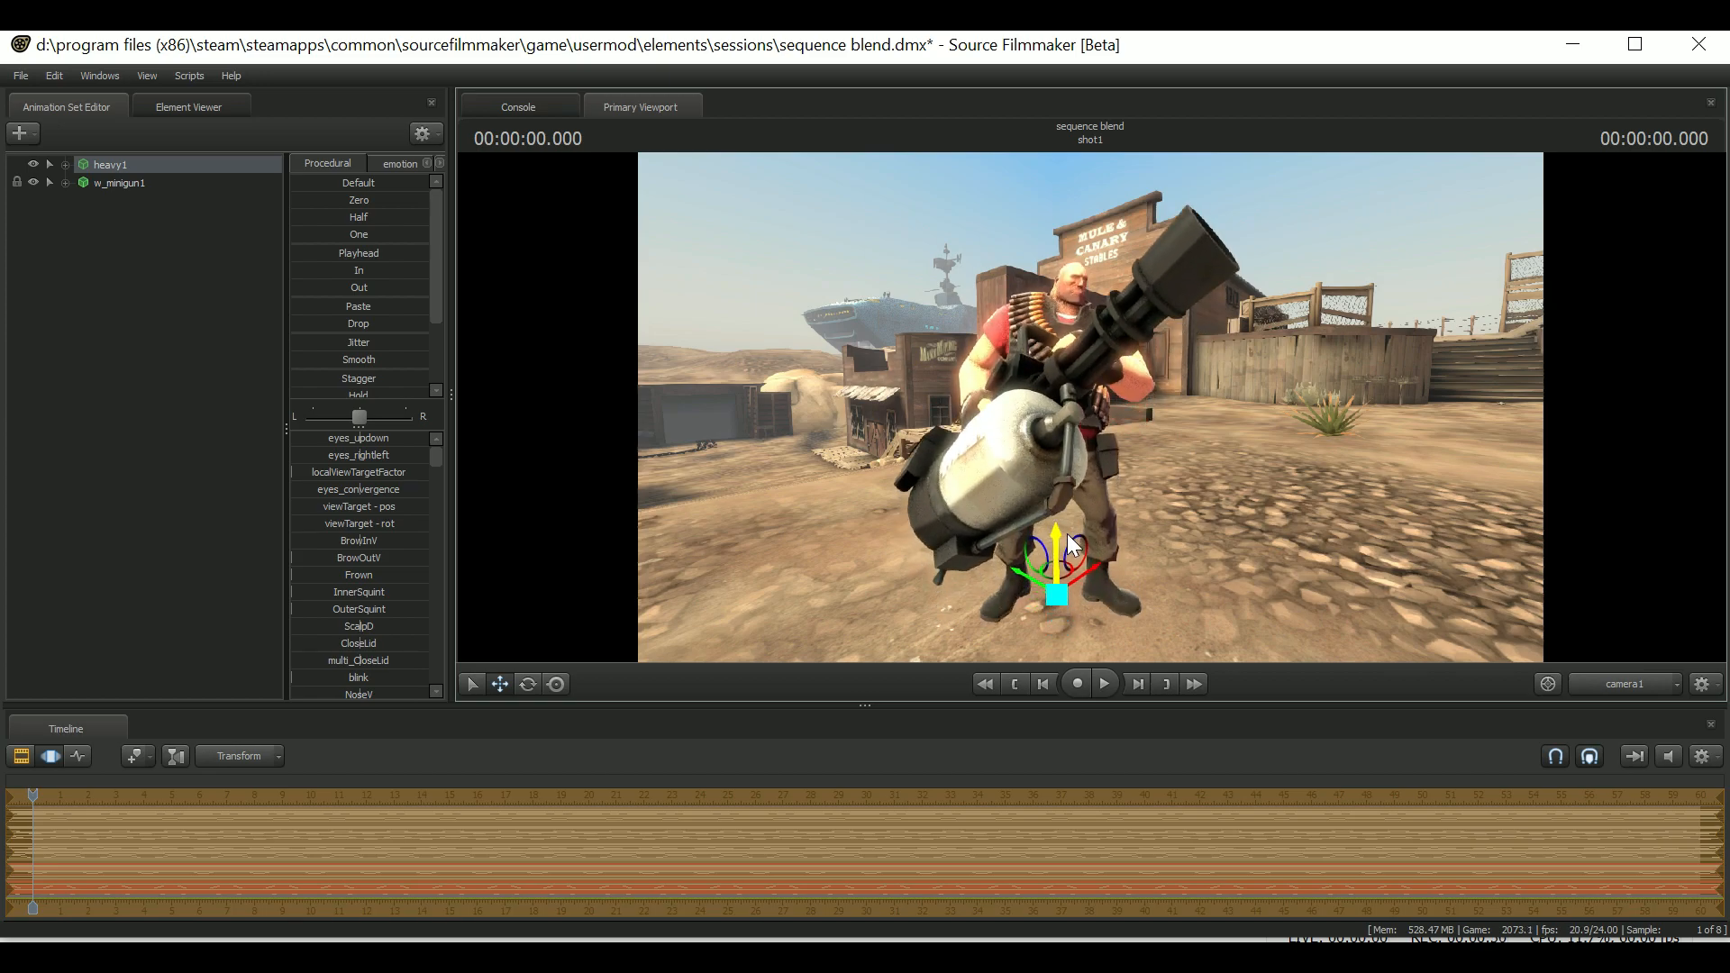
key(Return)
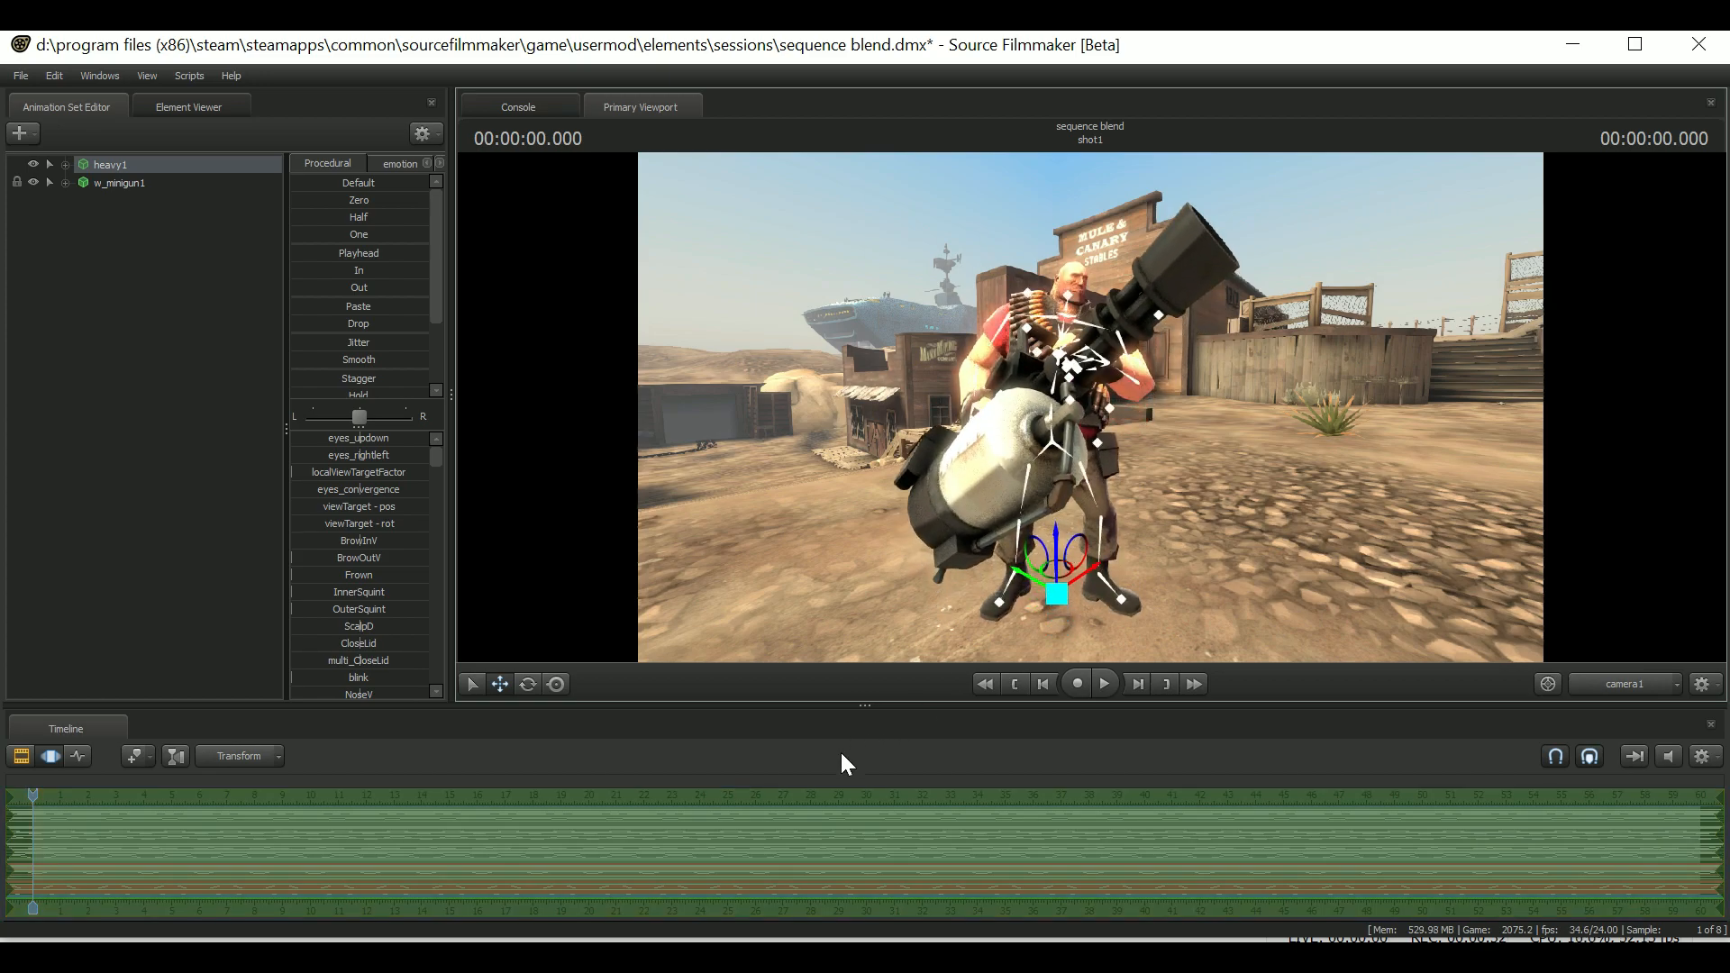
Widen the falloffs of heavy1's 4 s to 8 s time selection to about half a second on each side
drag(458, 840, 467, 840)
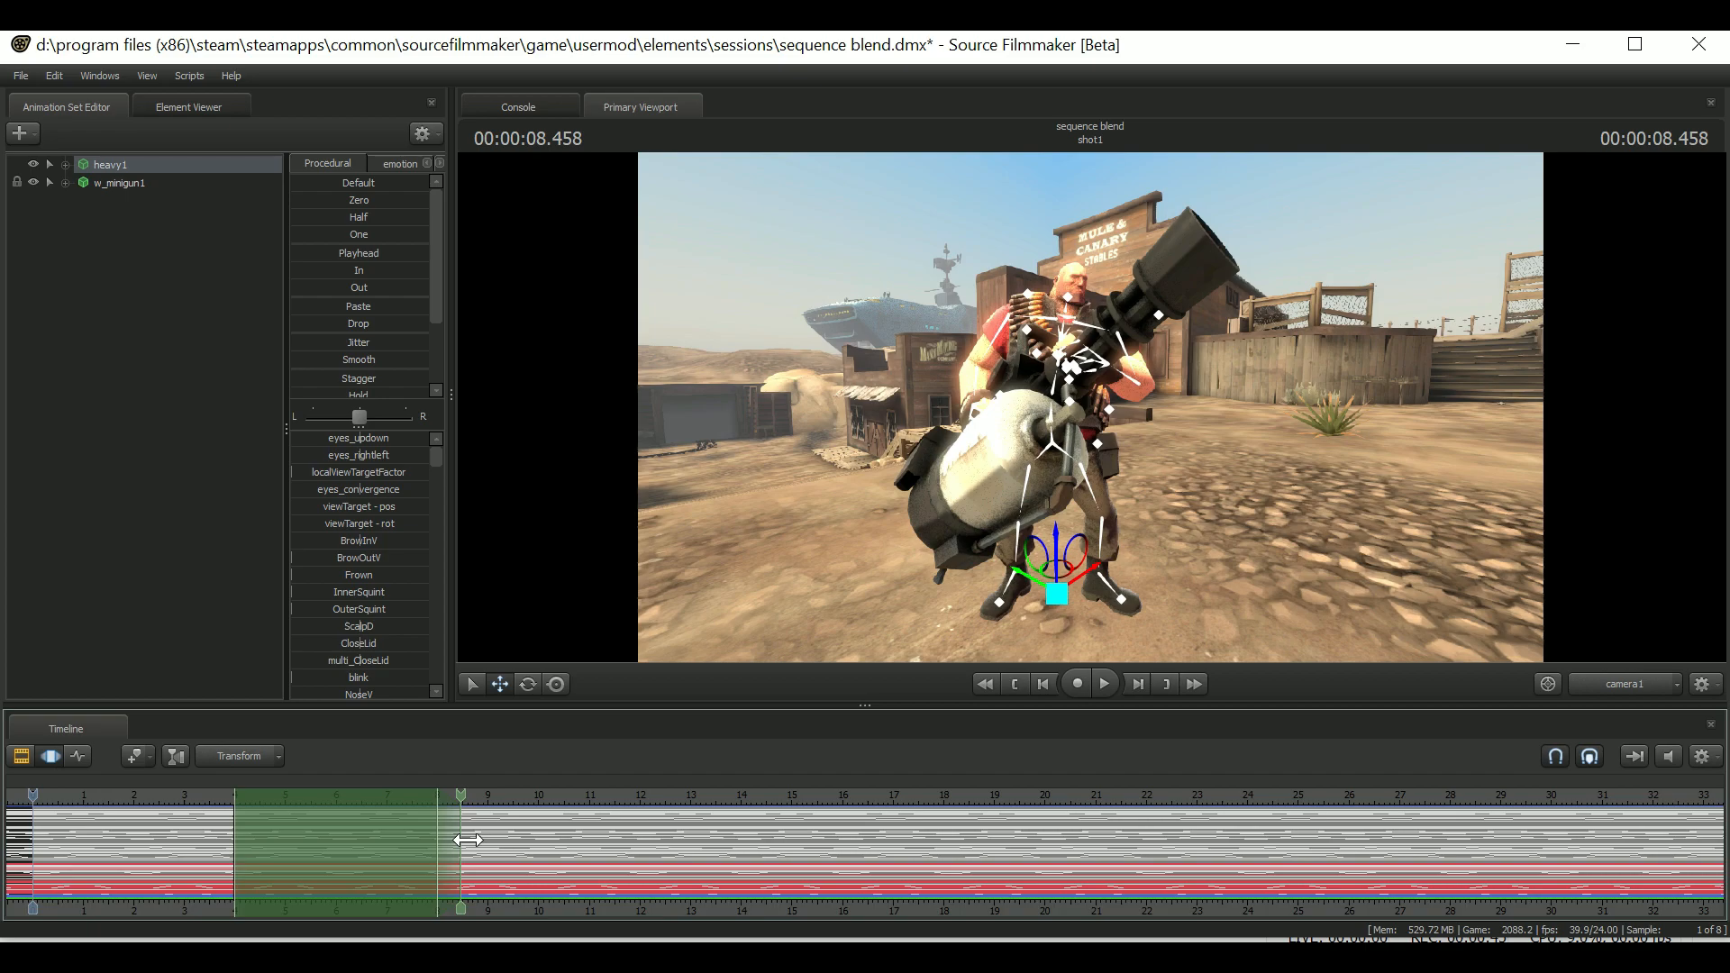
drag(223, 842, 200, 841)
drag(200, 841, 200, 841)
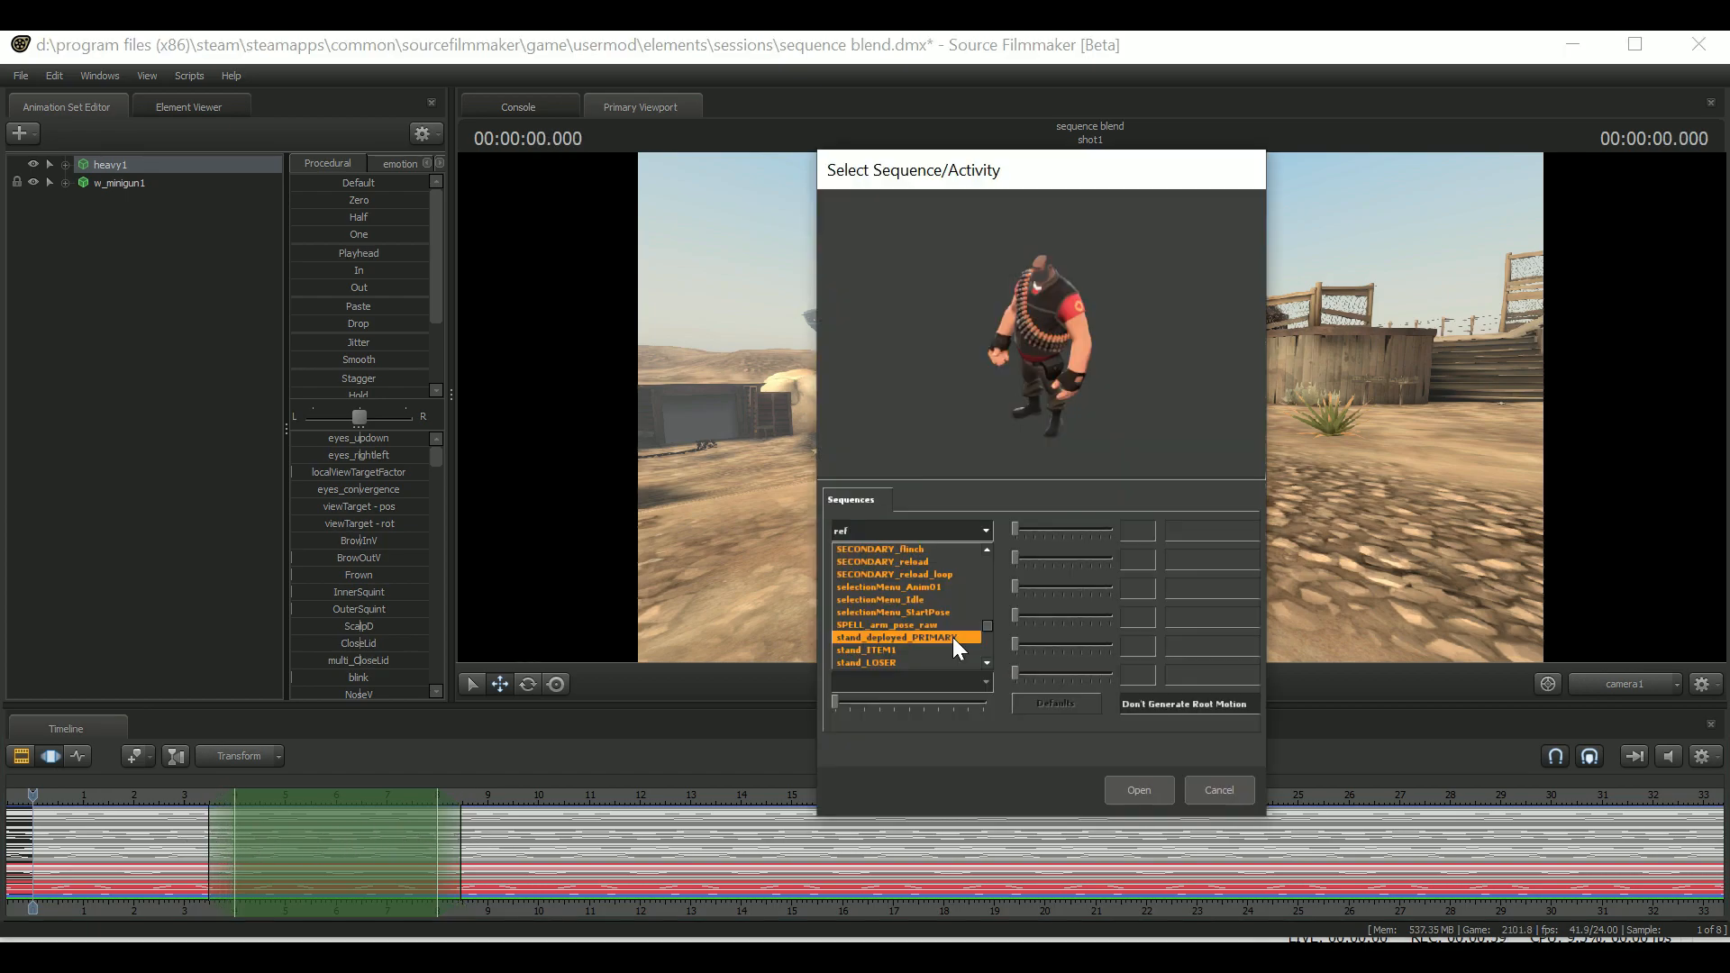
Import stand_deployed_PRIMARY into heavy1's time selection, commit it and play the blend from the start
click(954, 636)
click(1146, 785)
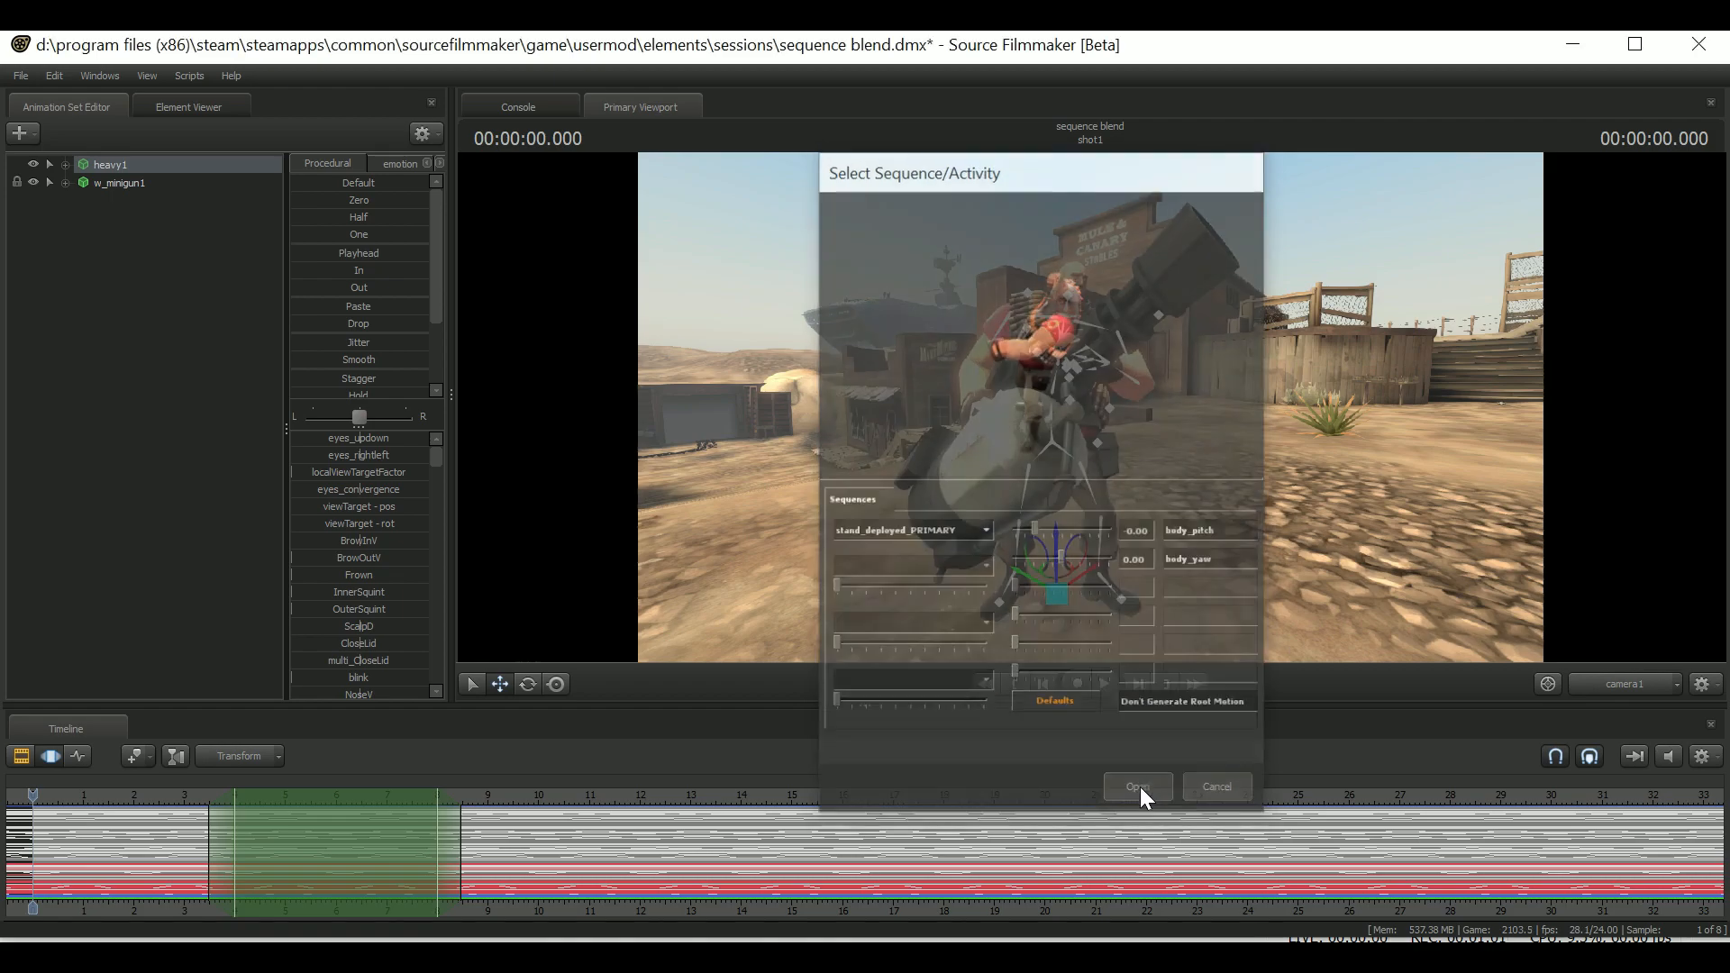
click(234, 780)
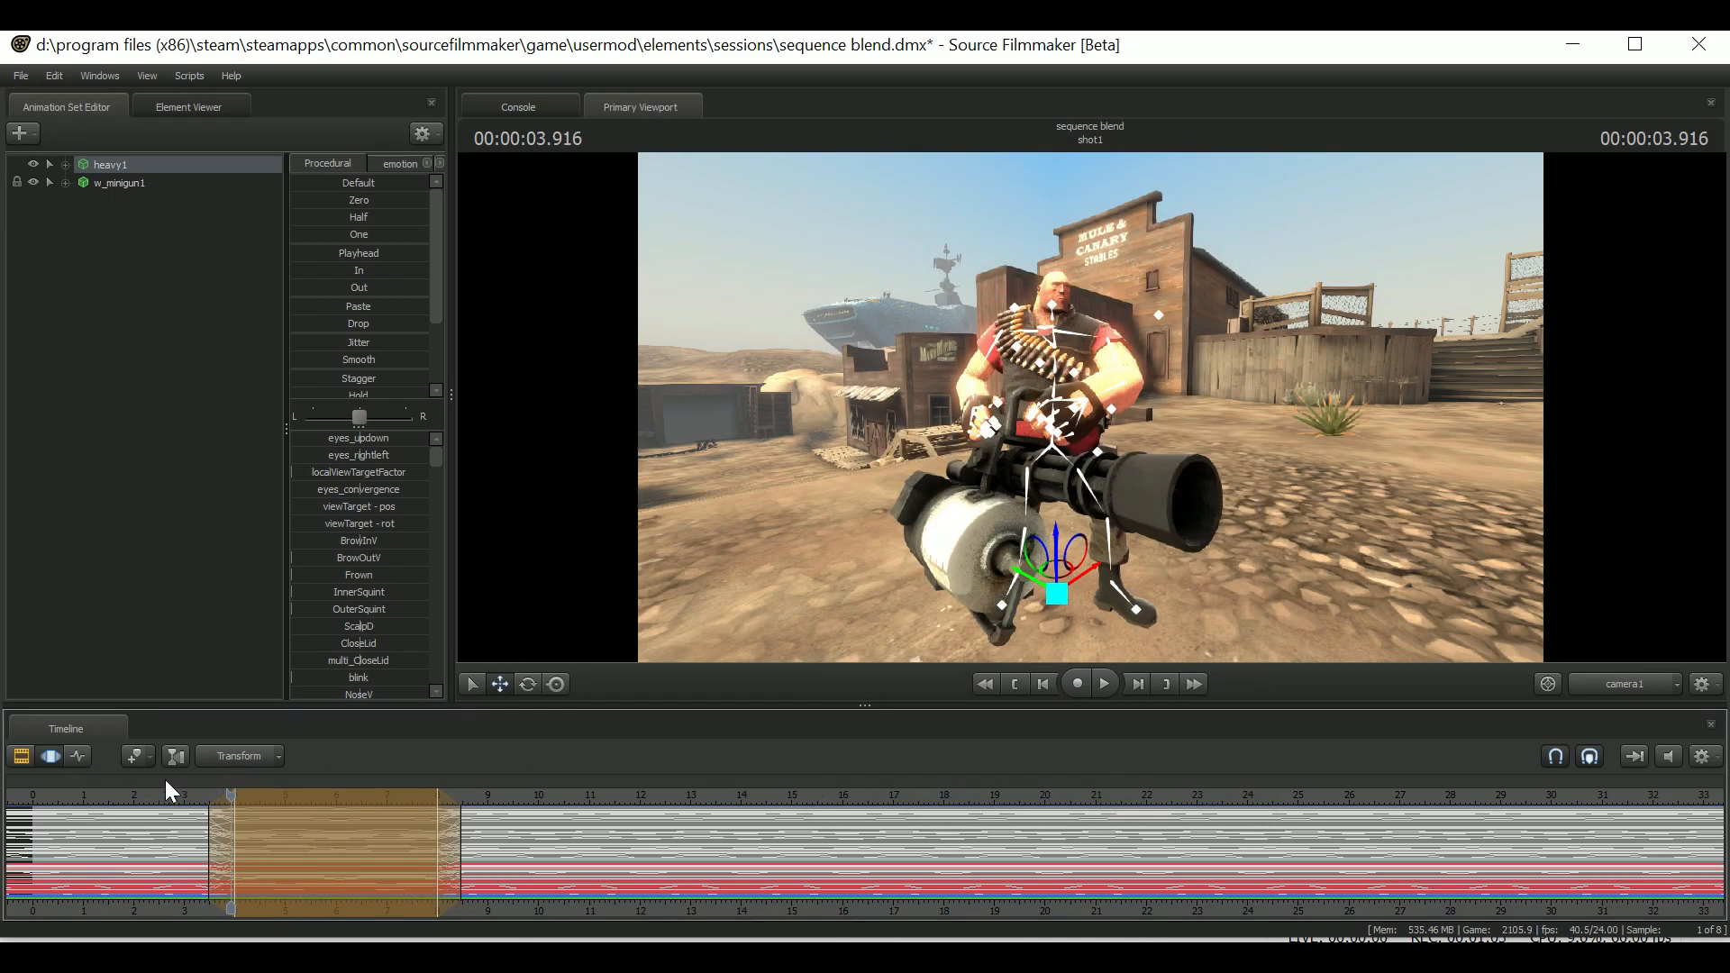
key(Return)
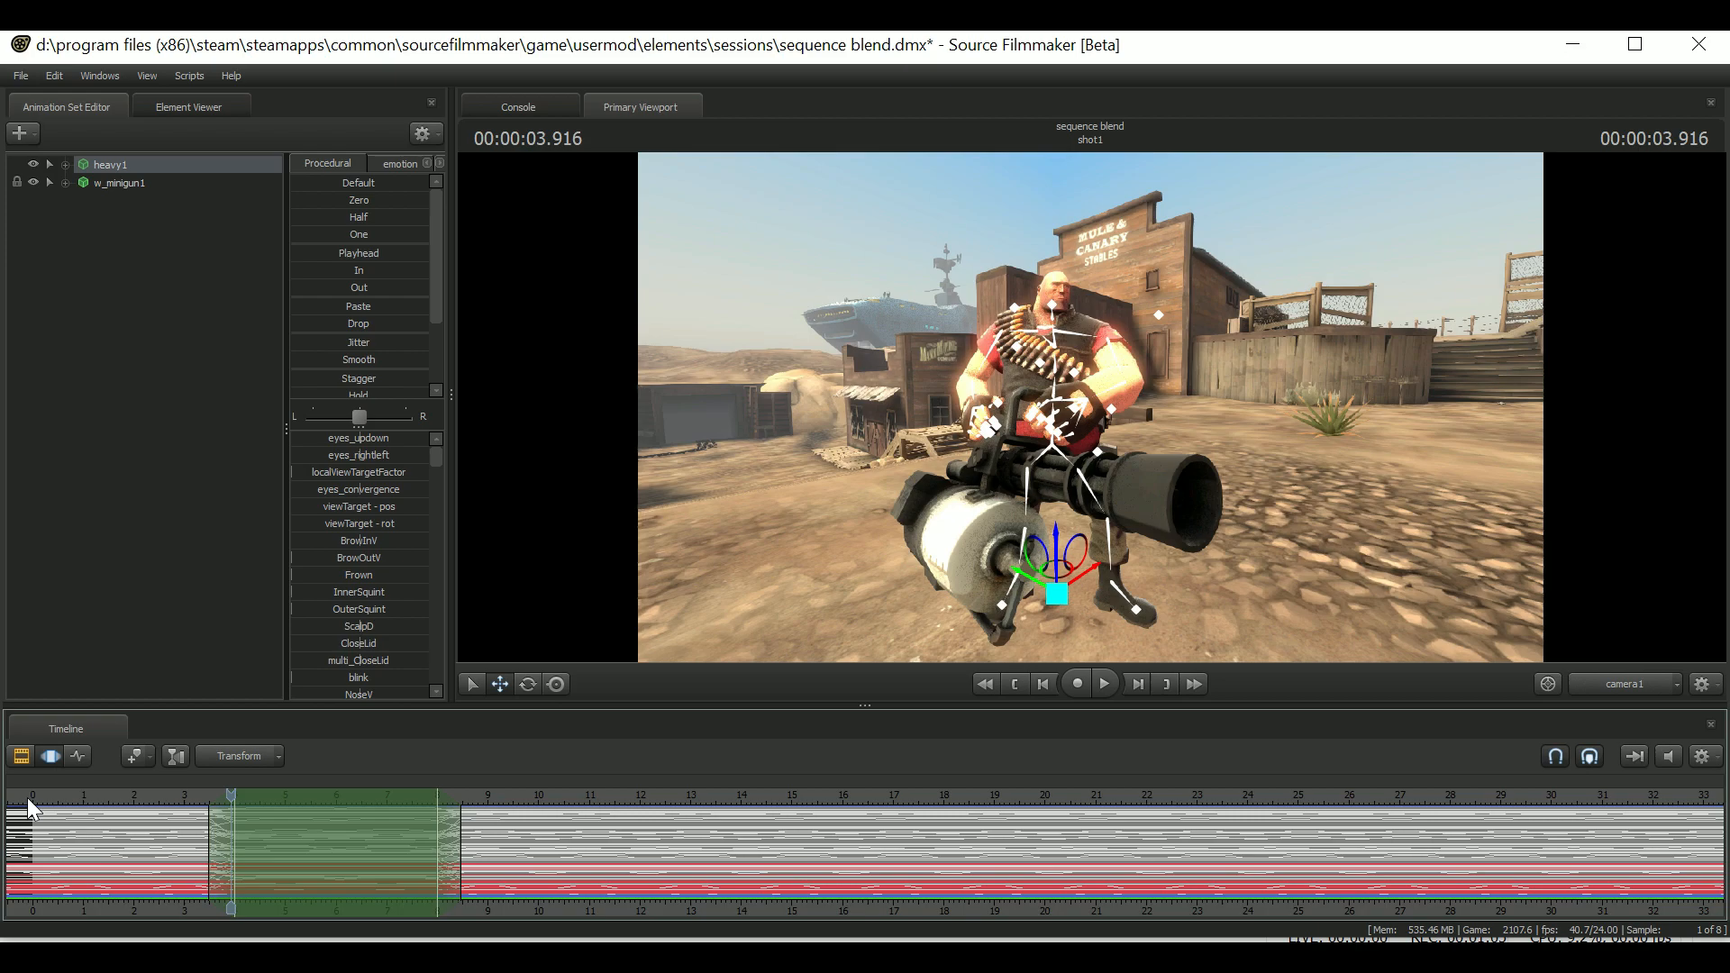
click(27, 798)
key(space)
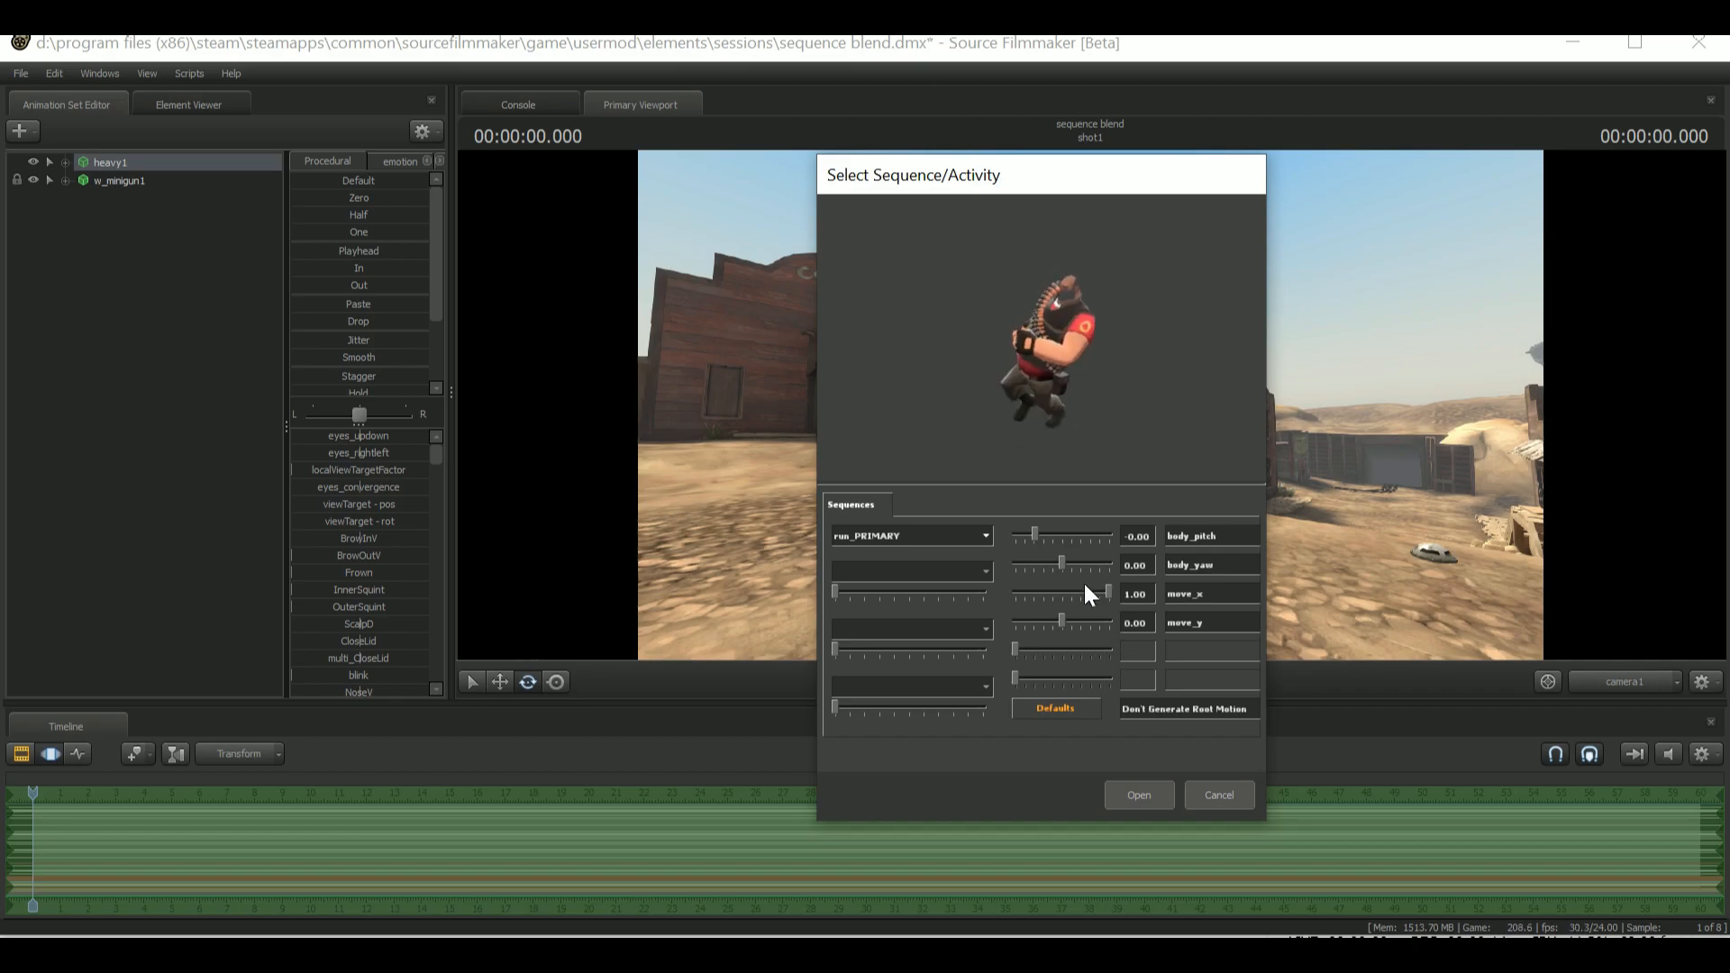
Try importing run_PRIMARY onto heavy1 with body_yaw at -0.07 and body_pitch at 90, and play it back
mouse_move(1063, 563)
mouse_down()
mouse_move(1129, 564)
mouse_move(1004, 551)
mouse_move(1061, 562)
mouse_up()
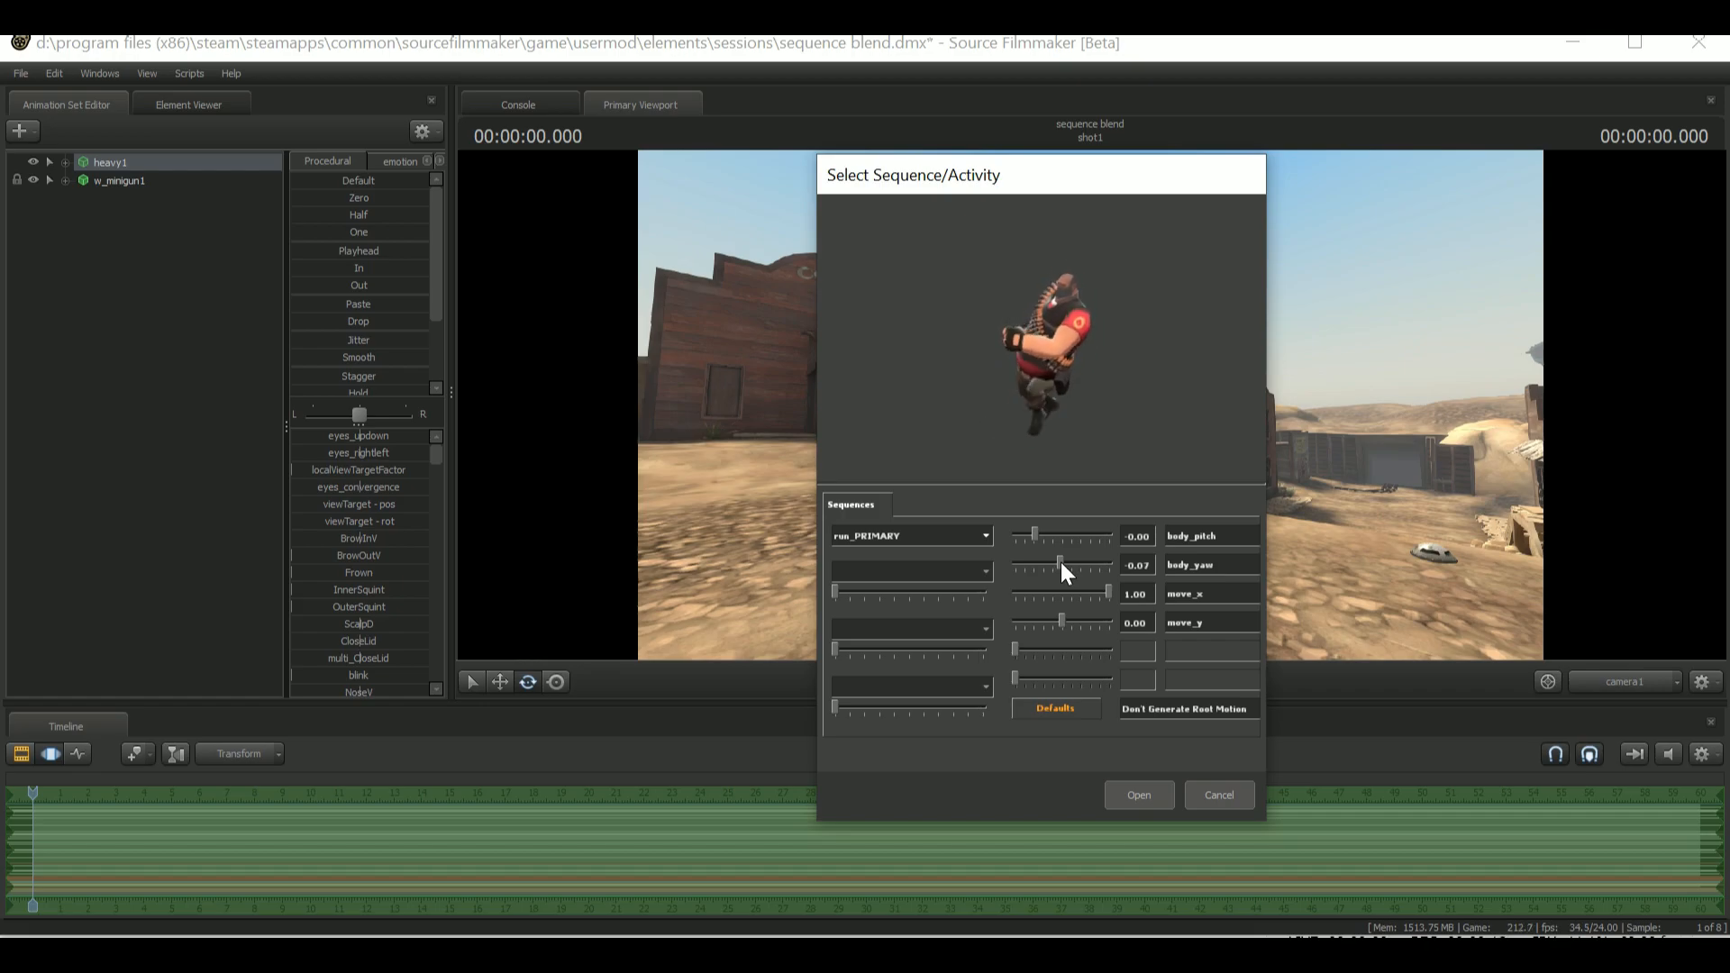
drag(1036, 534, 1187, 541)
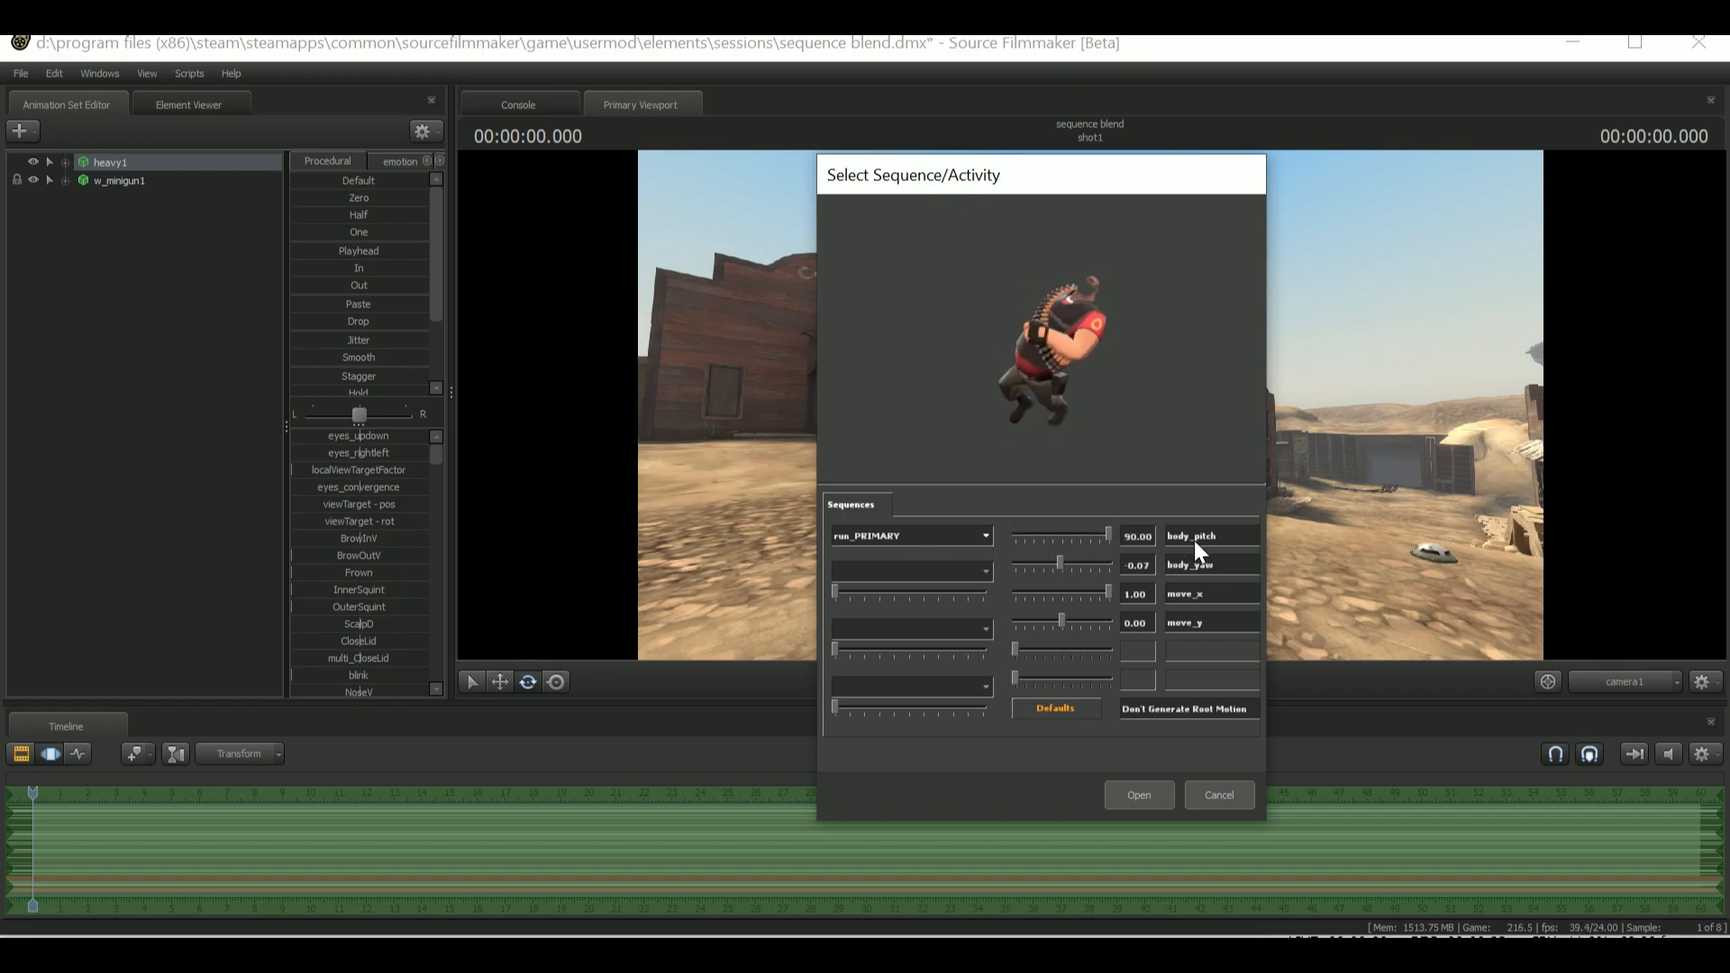
click(1137, 795)
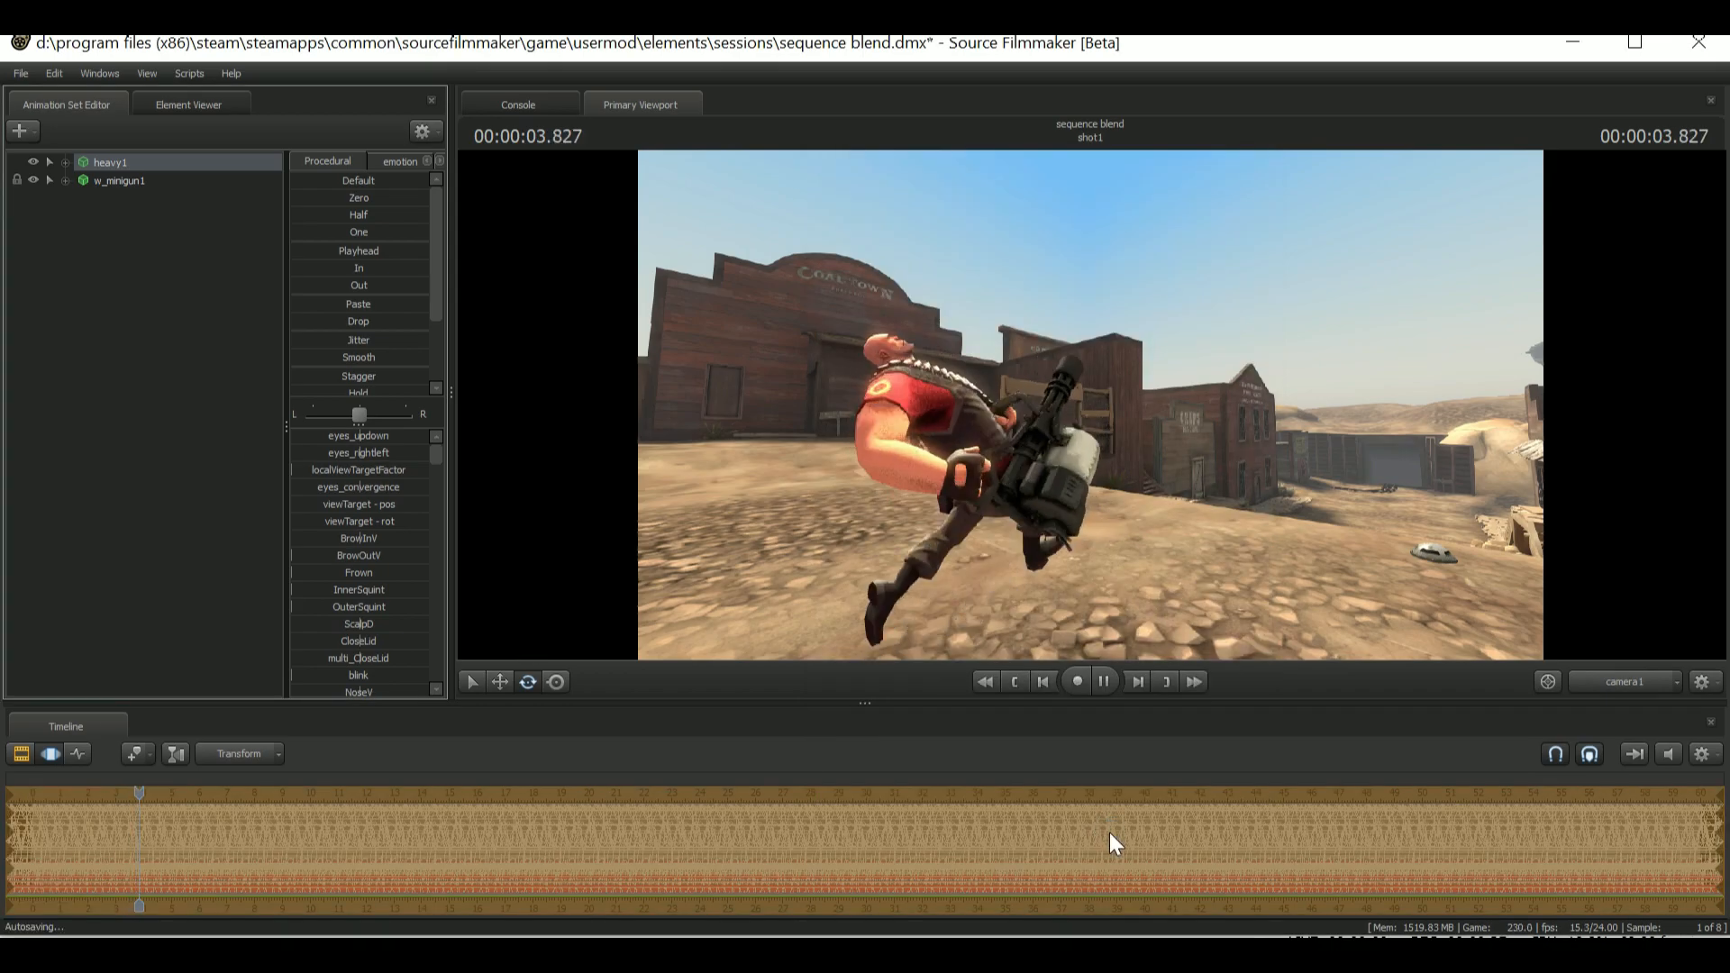
Return to the first frame and import run_PRIMARY onto heavy1 with default pose parameters and Pose Params Drive Root
drag(60, 793, 29, 782)
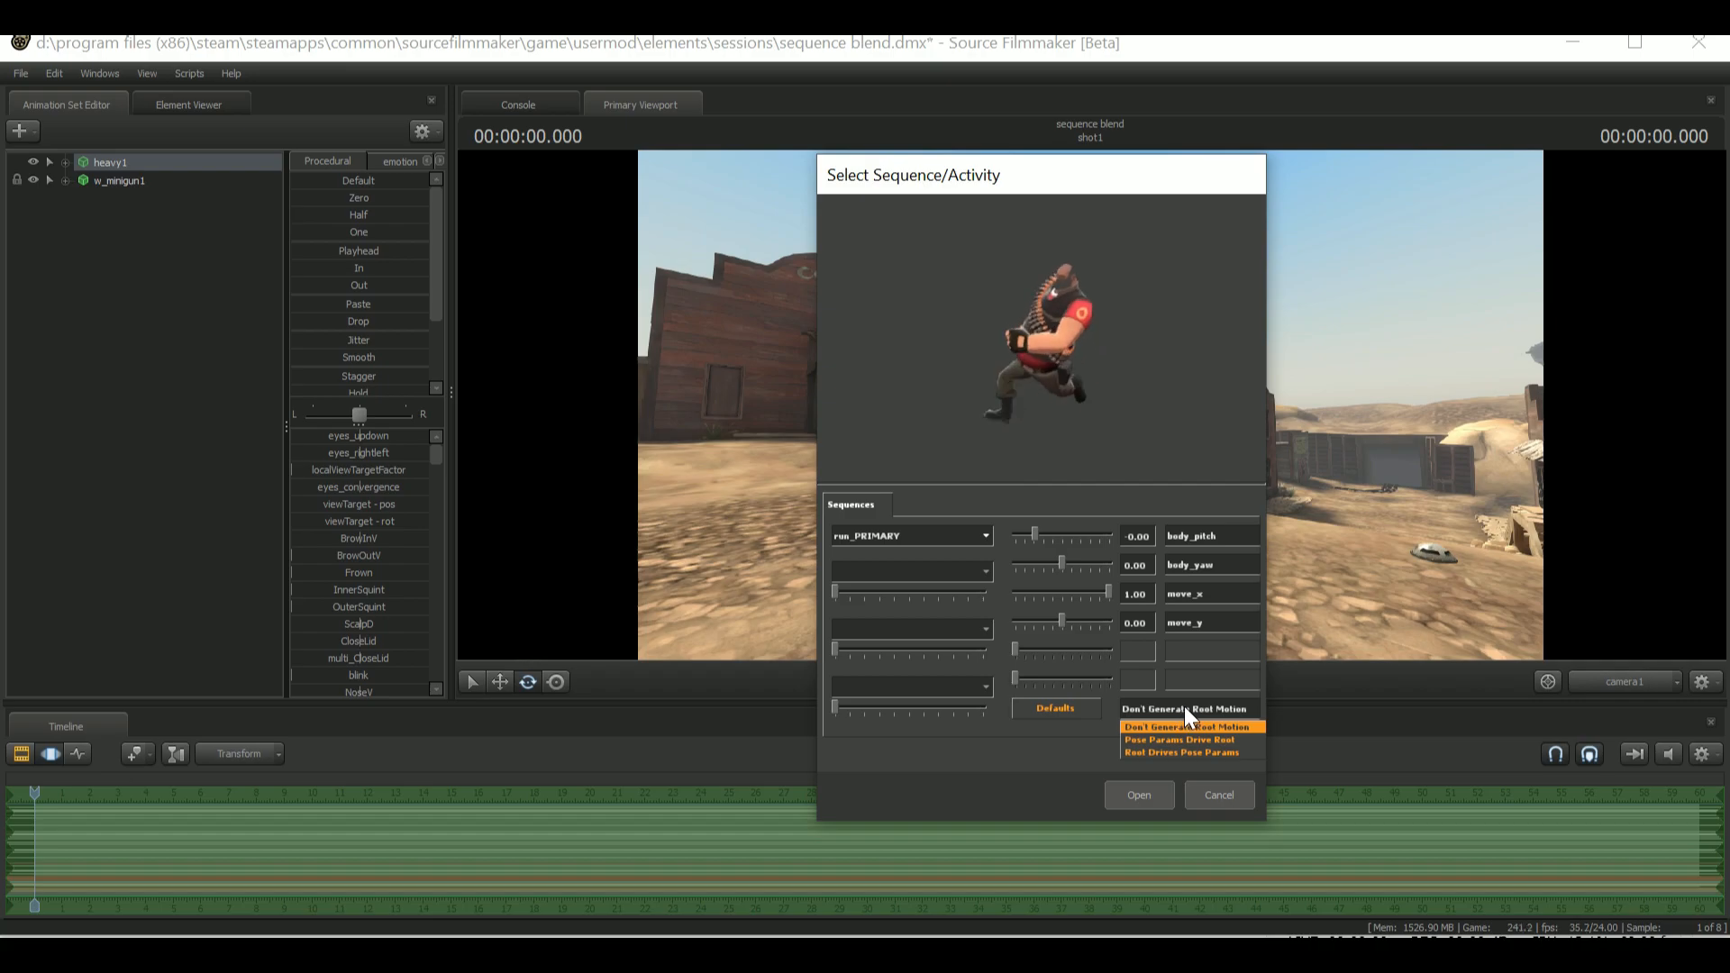
click(1226, 738)
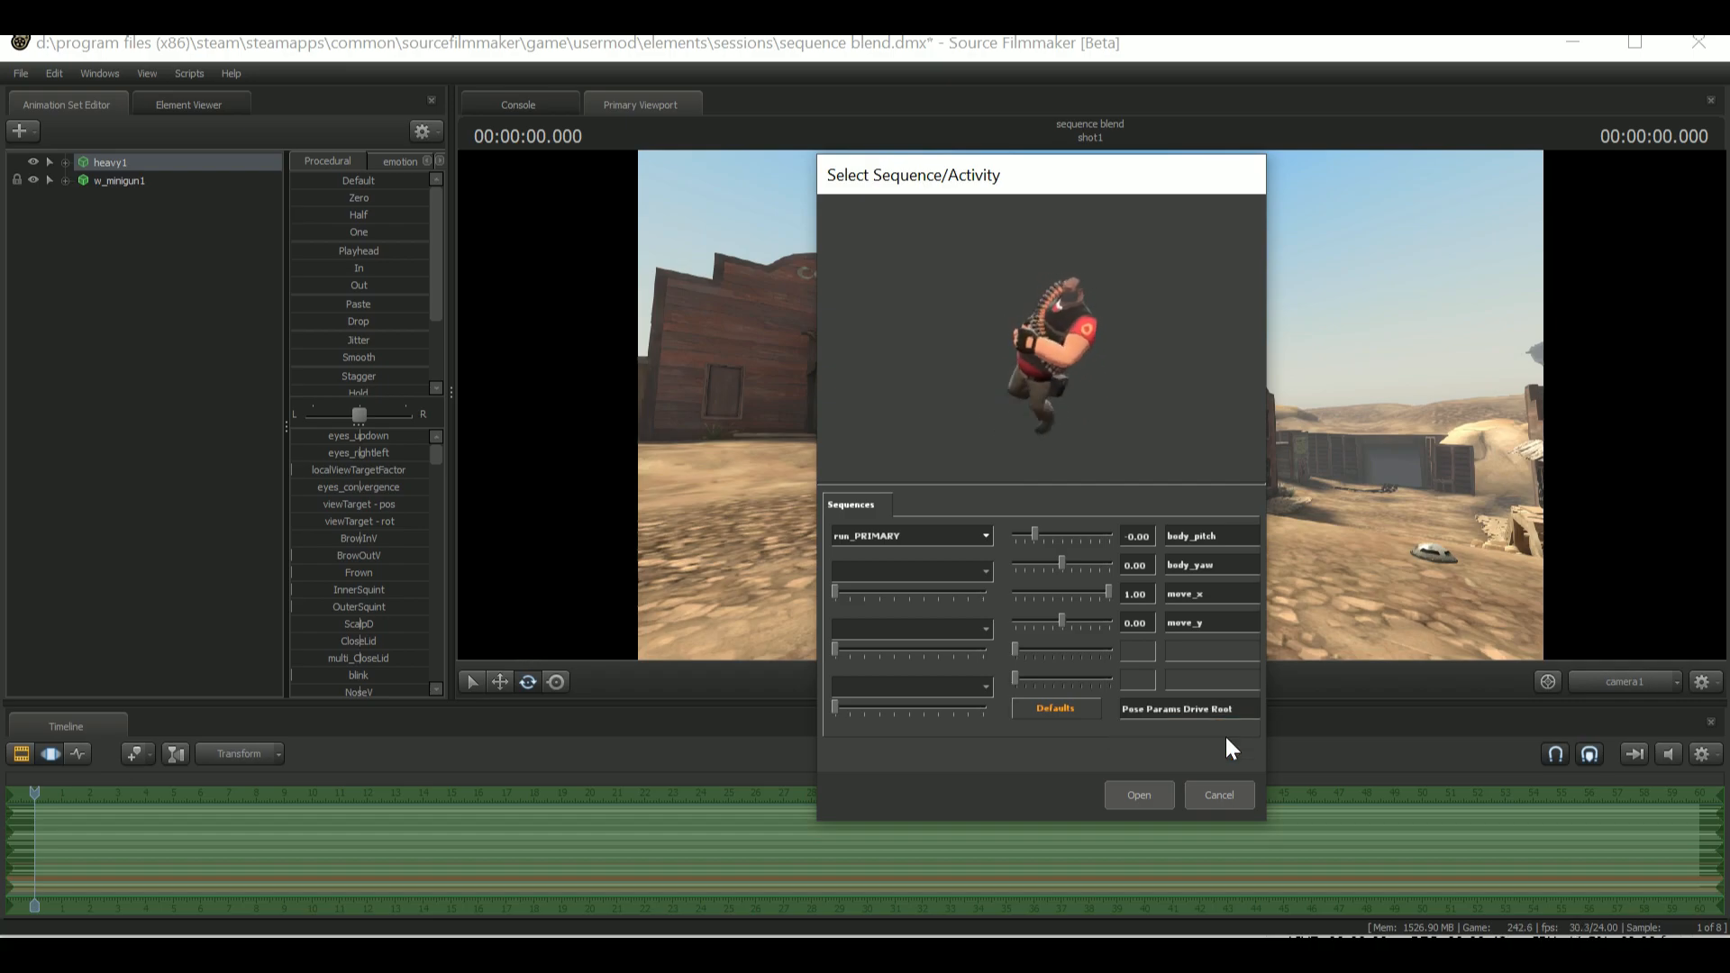
click(1143, 794)
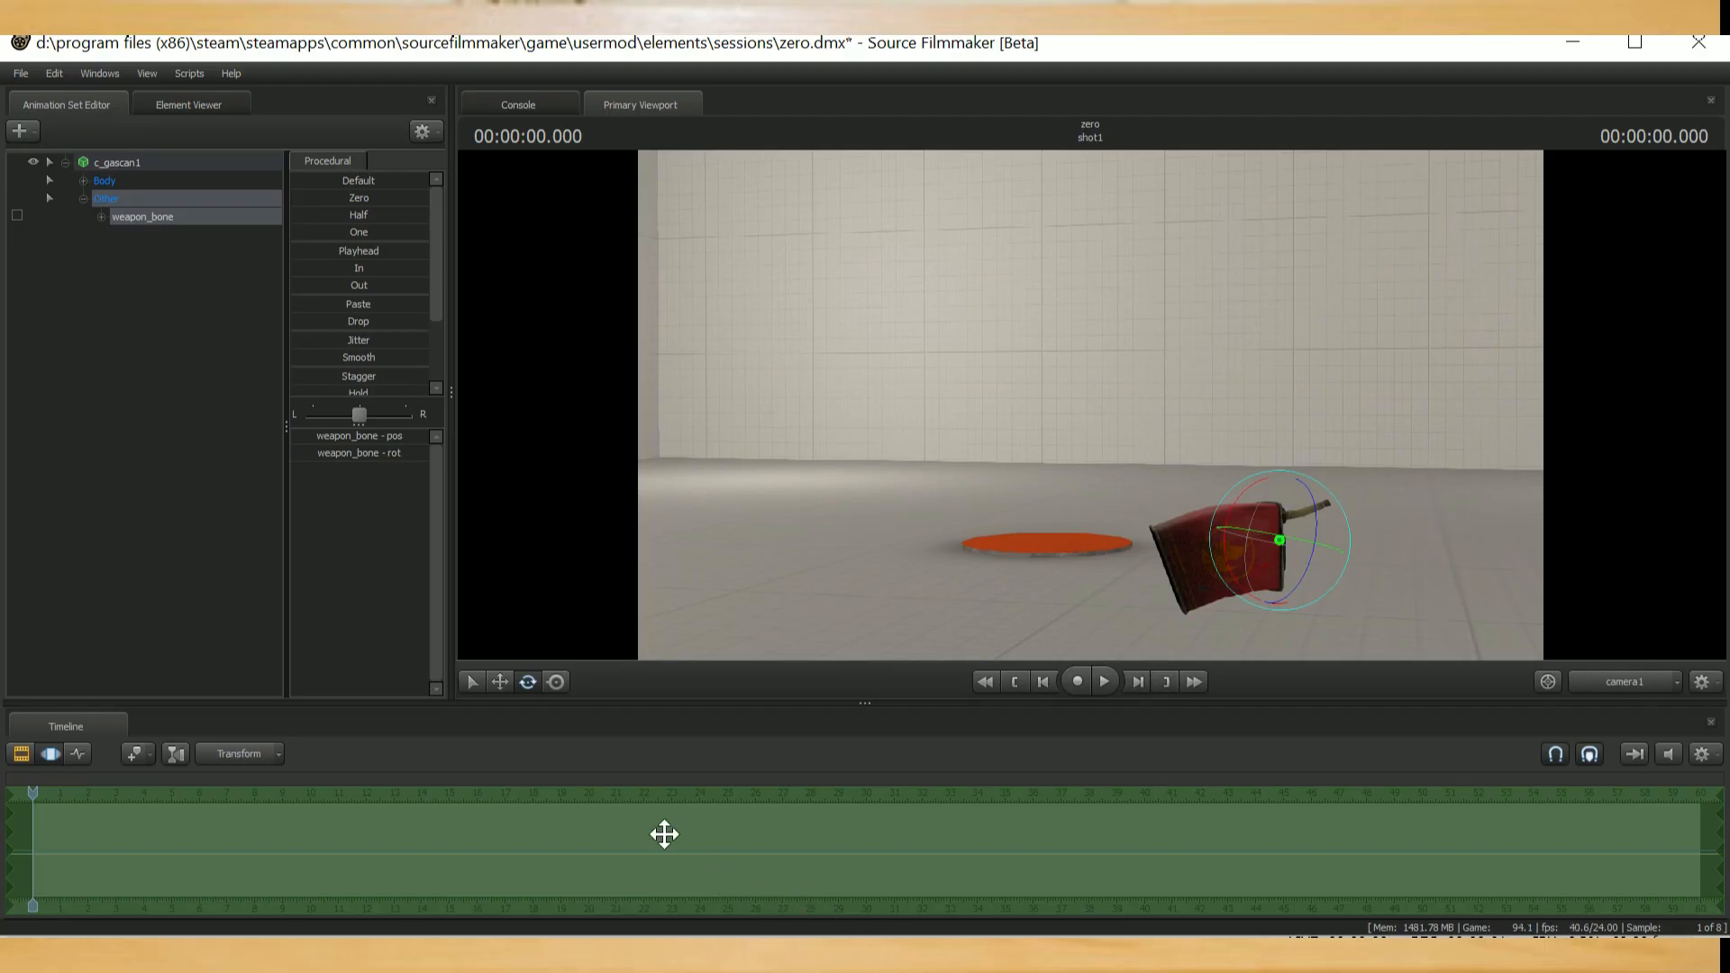
Apply the Zero procedural preset at full strength to c_gascan1's weapon_bone, and again with it locked to pyro1's weapon_bone
click(364, 197)
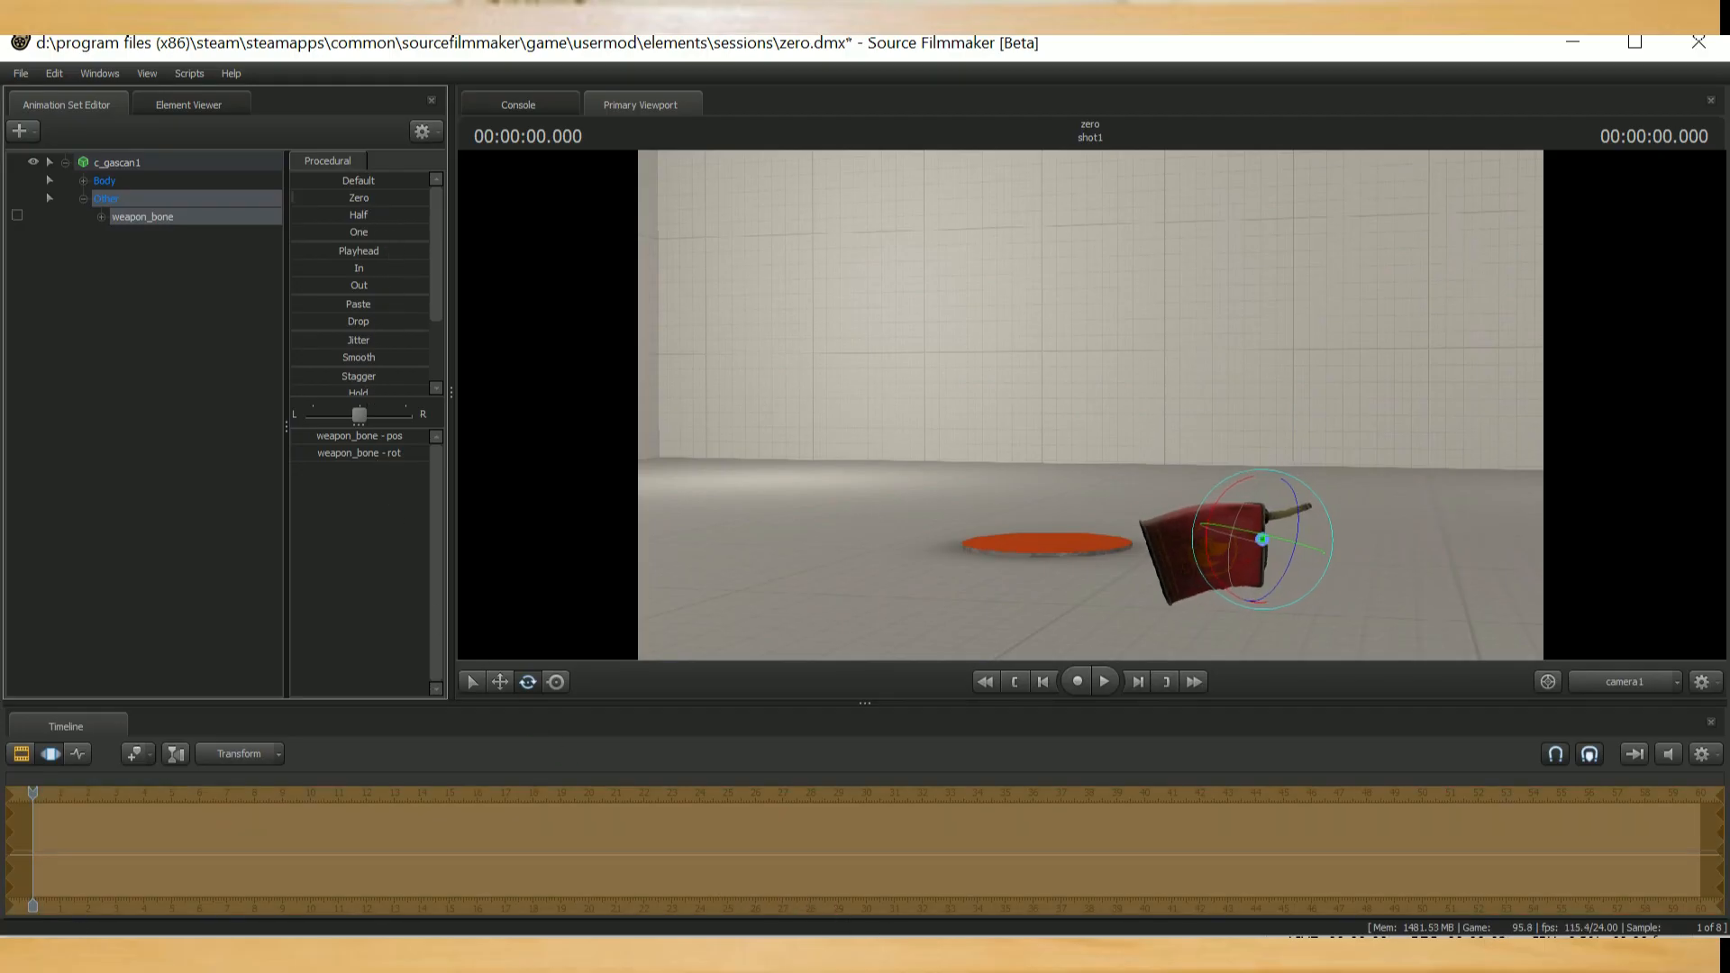
mouse_move(404, 197)
mouse_down()
mouse_move(429, 198)
mouse_move(292, 197)
mouse_move(427, 197)
mouse_up()
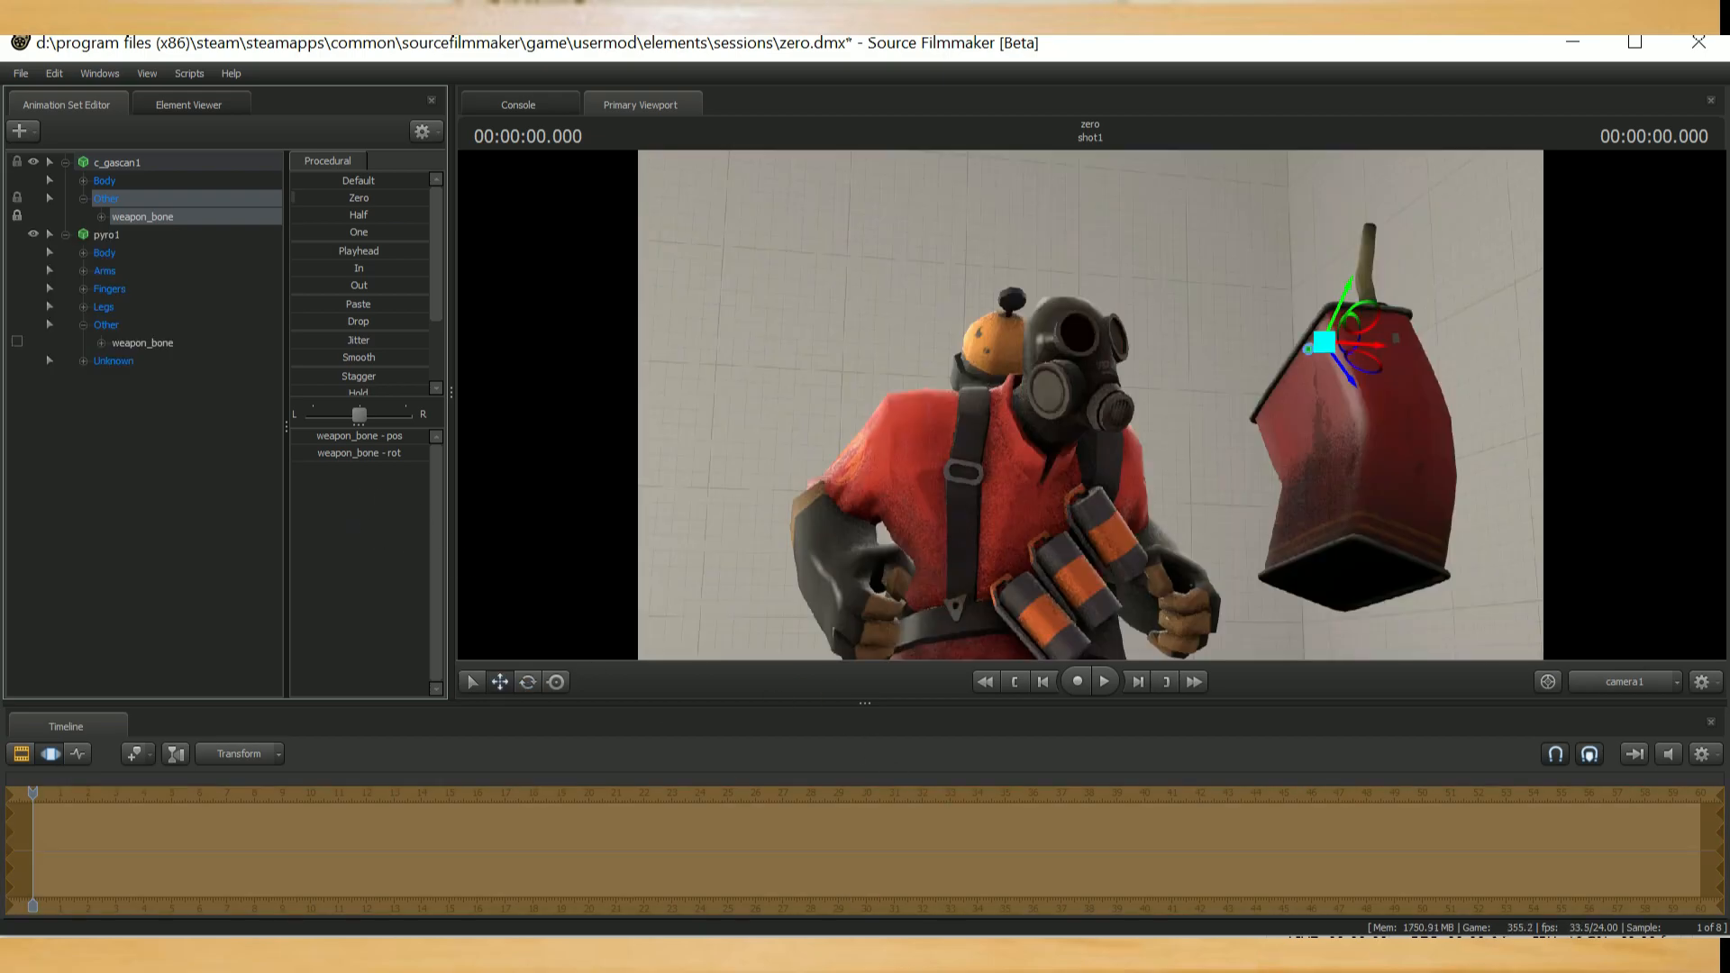
drag(292, 197, 422, 197)
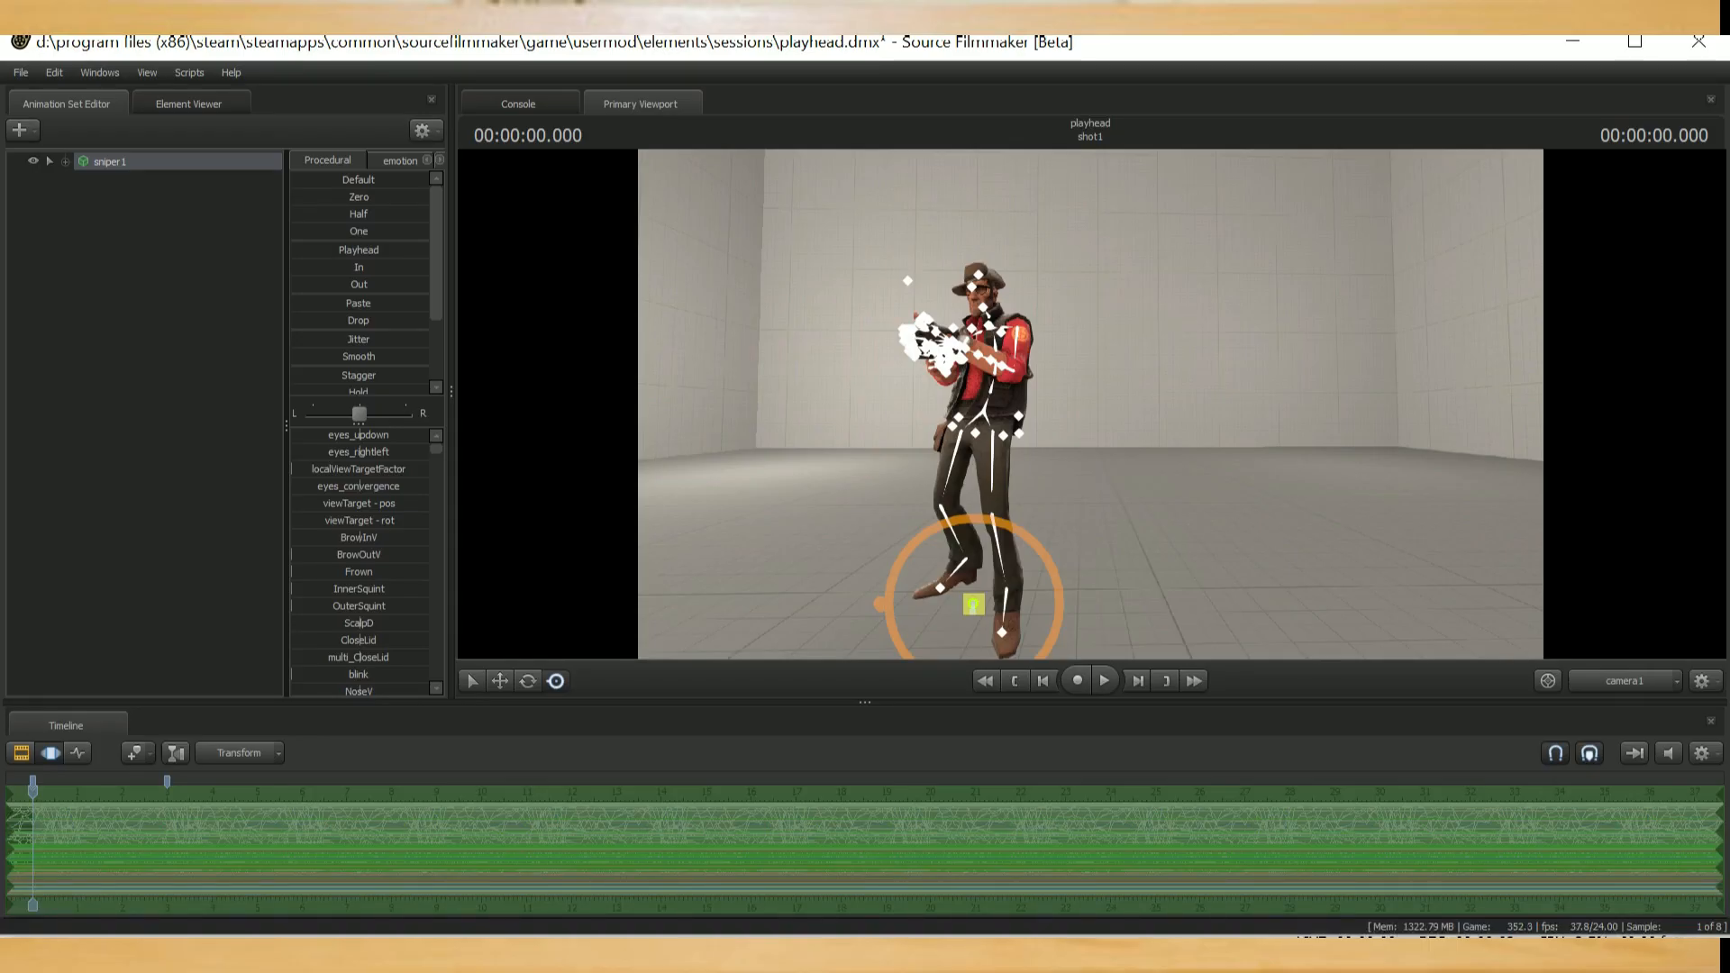
Move the playhead to the marker at 3.000 s, and step it back towards the marker at the shot's start
click(163, 789)
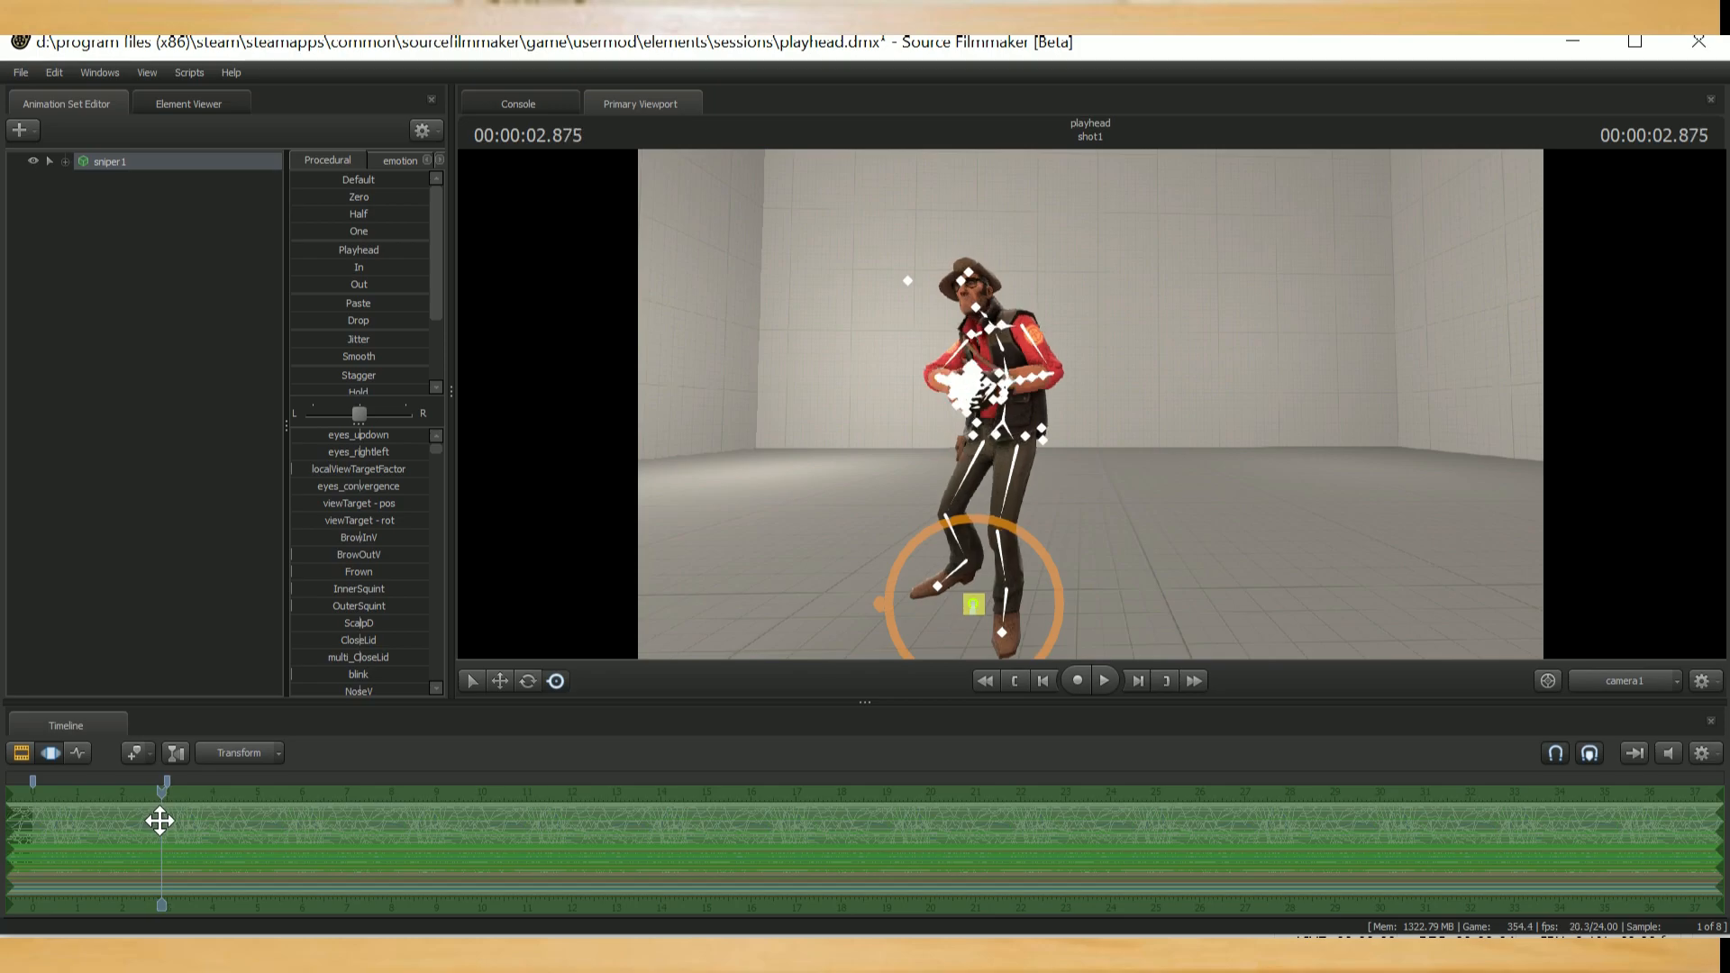
key(Right)
key(Right)
key(Right)
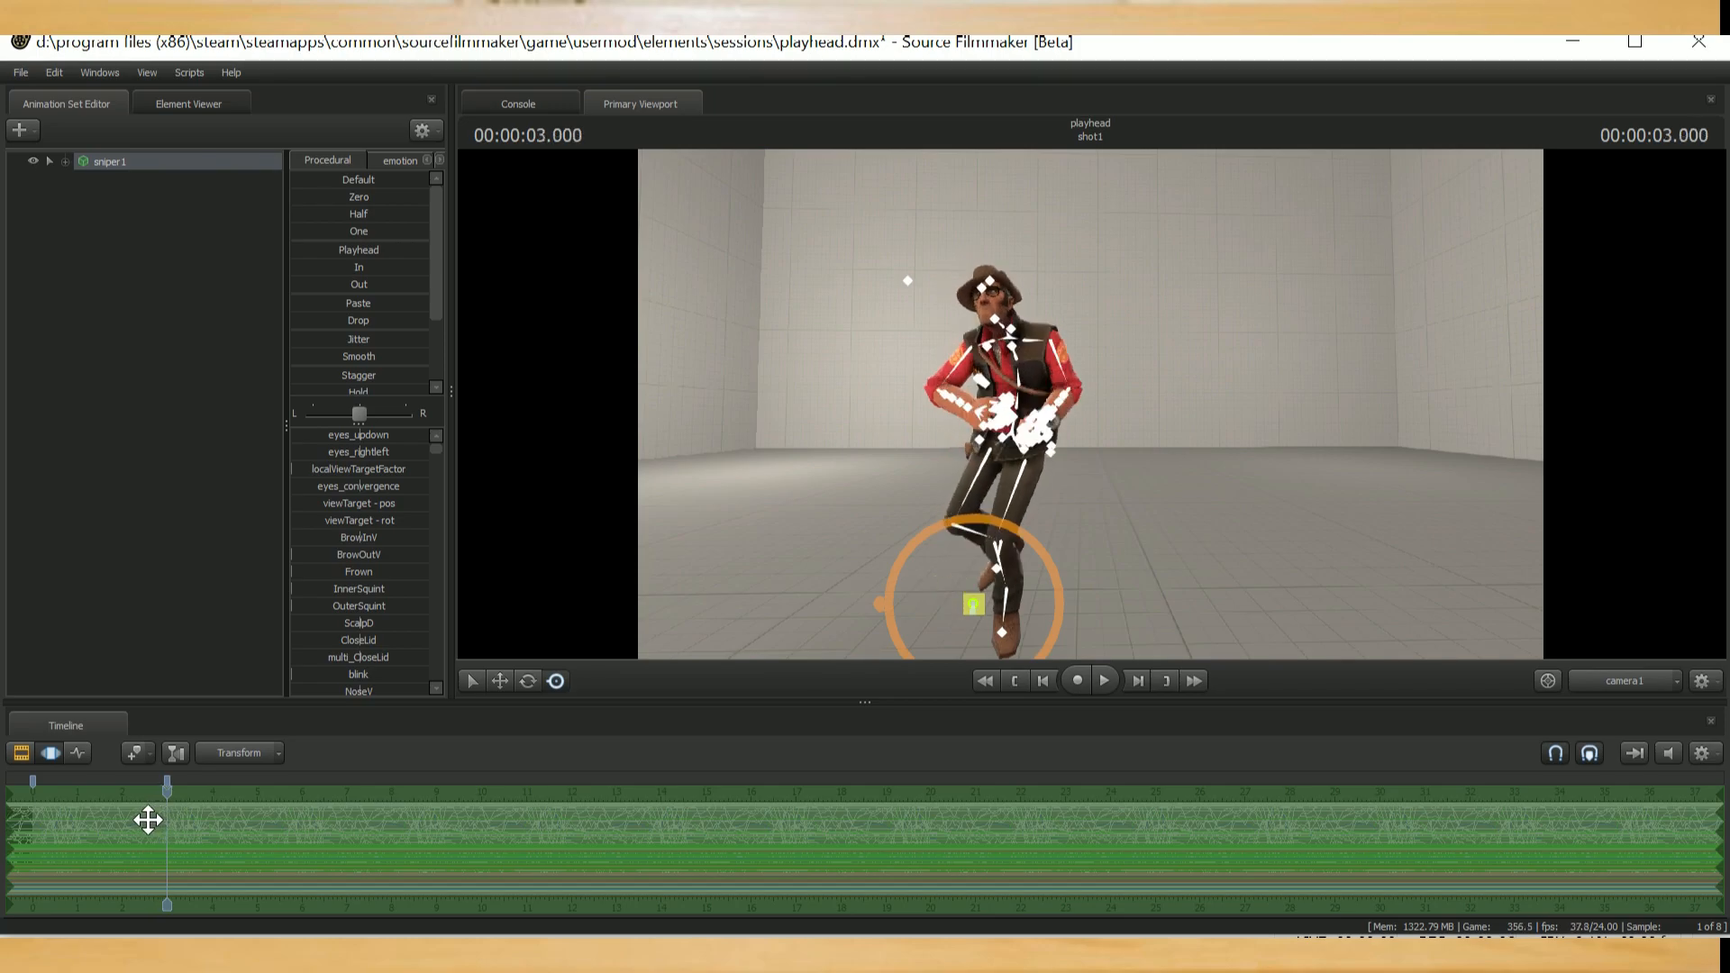
click(42, 791)
key(Left)
key(Left)
key(Left)
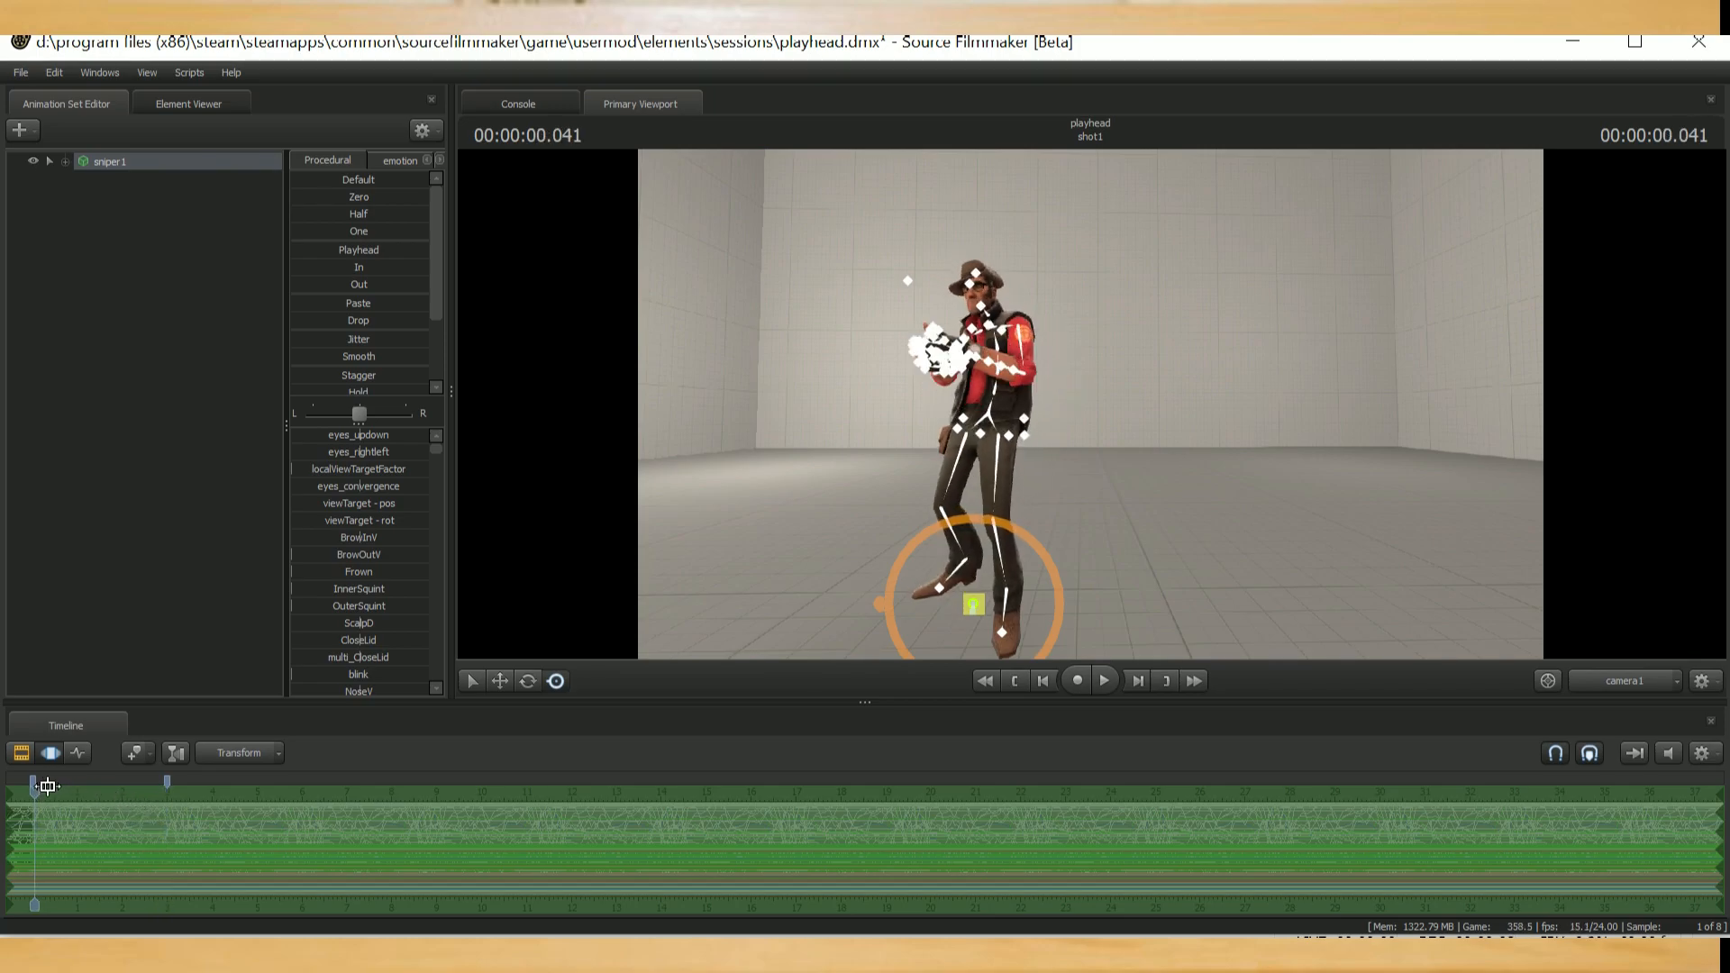
Return to the first frame, apply the Playhead procedural preset to sniper1, and play the shot
key(Left)
drag(363, 254, 368, 254)
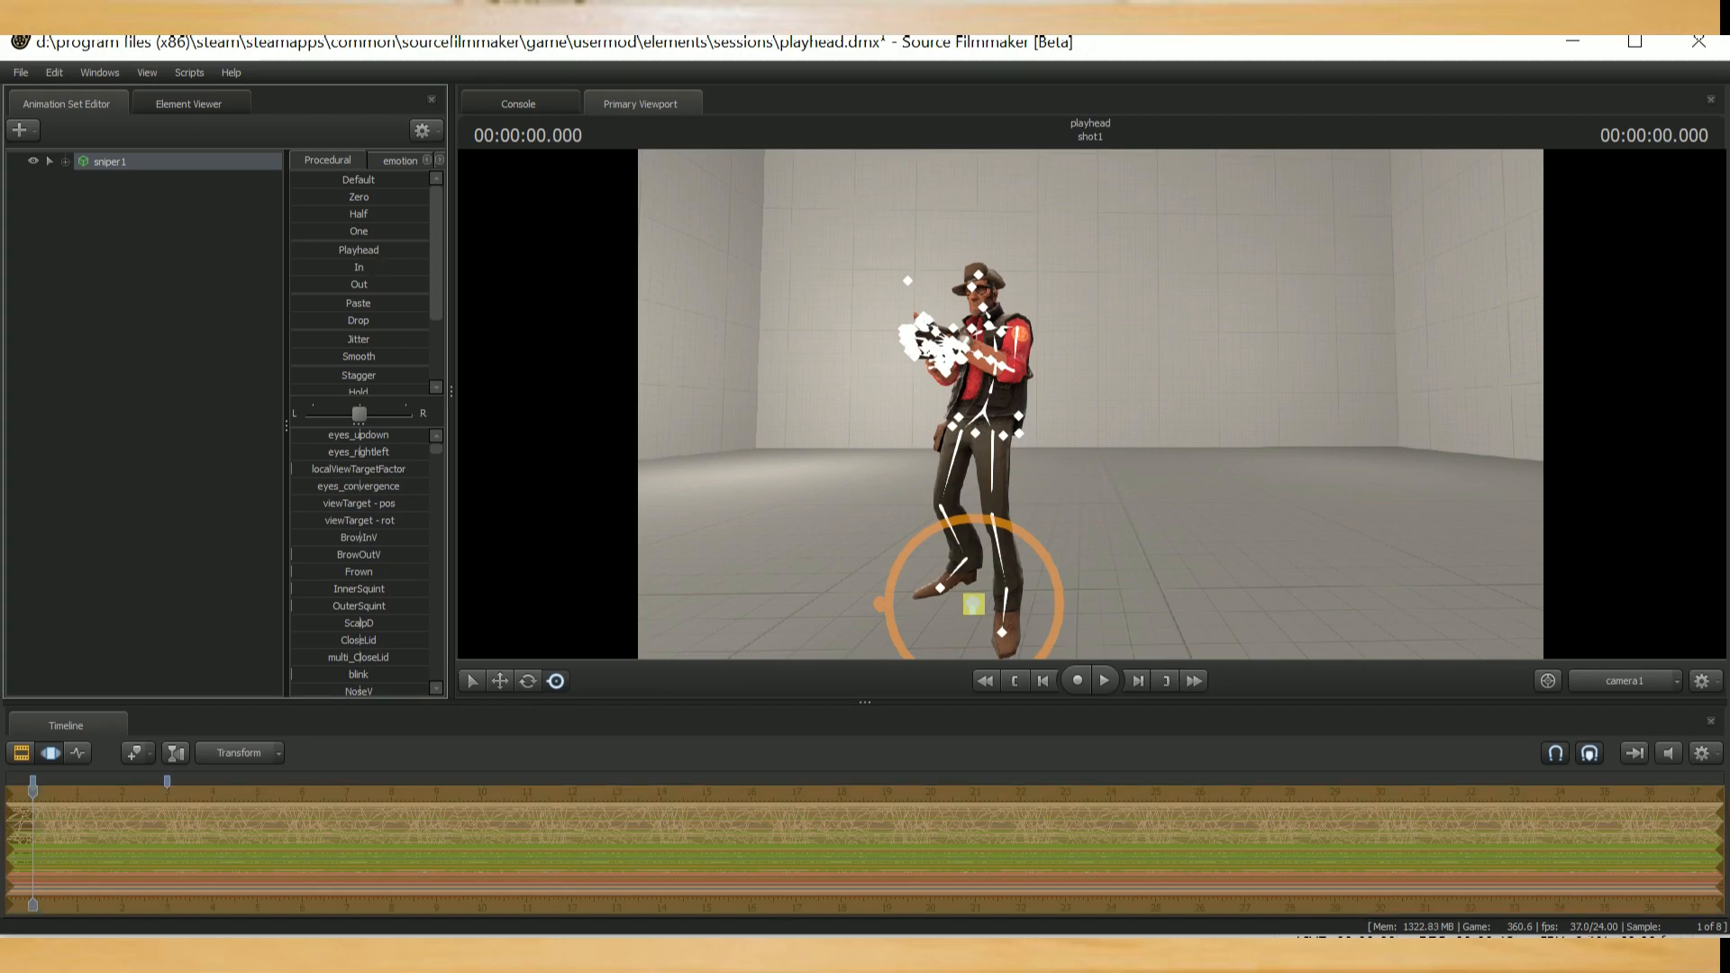
key(space)
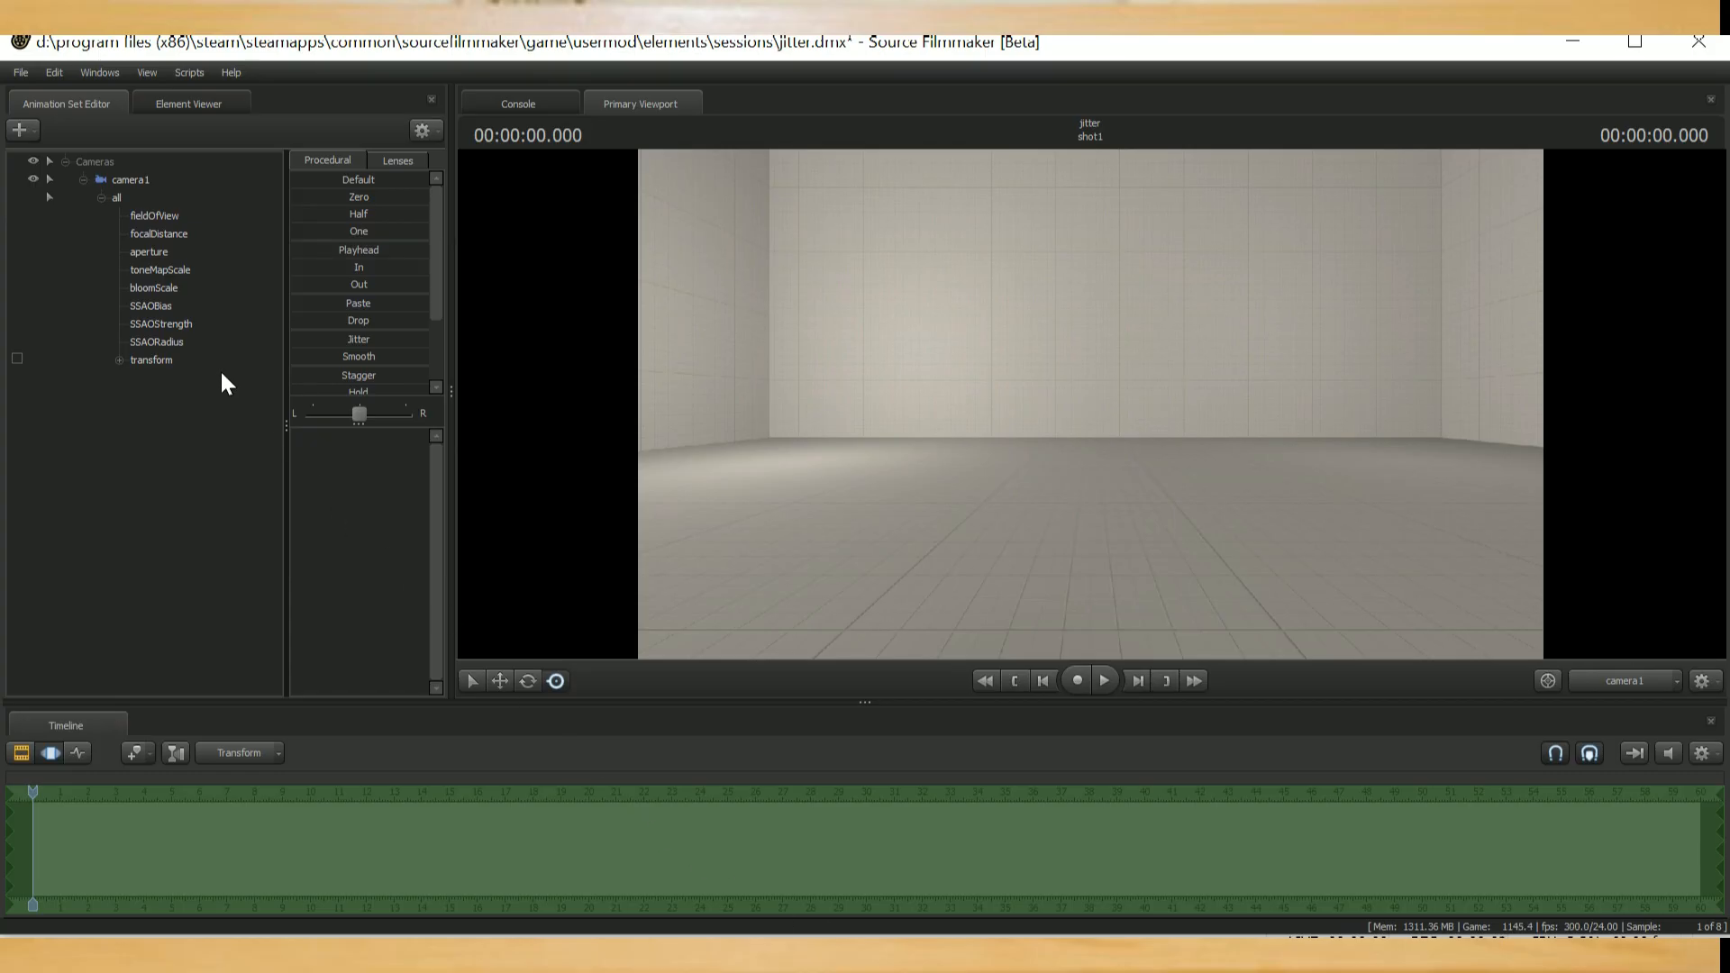
Apply a small amount of the Jitter preset to camera1's transform over a time selection spanning the whole shot, and play it back
click(207, 364)
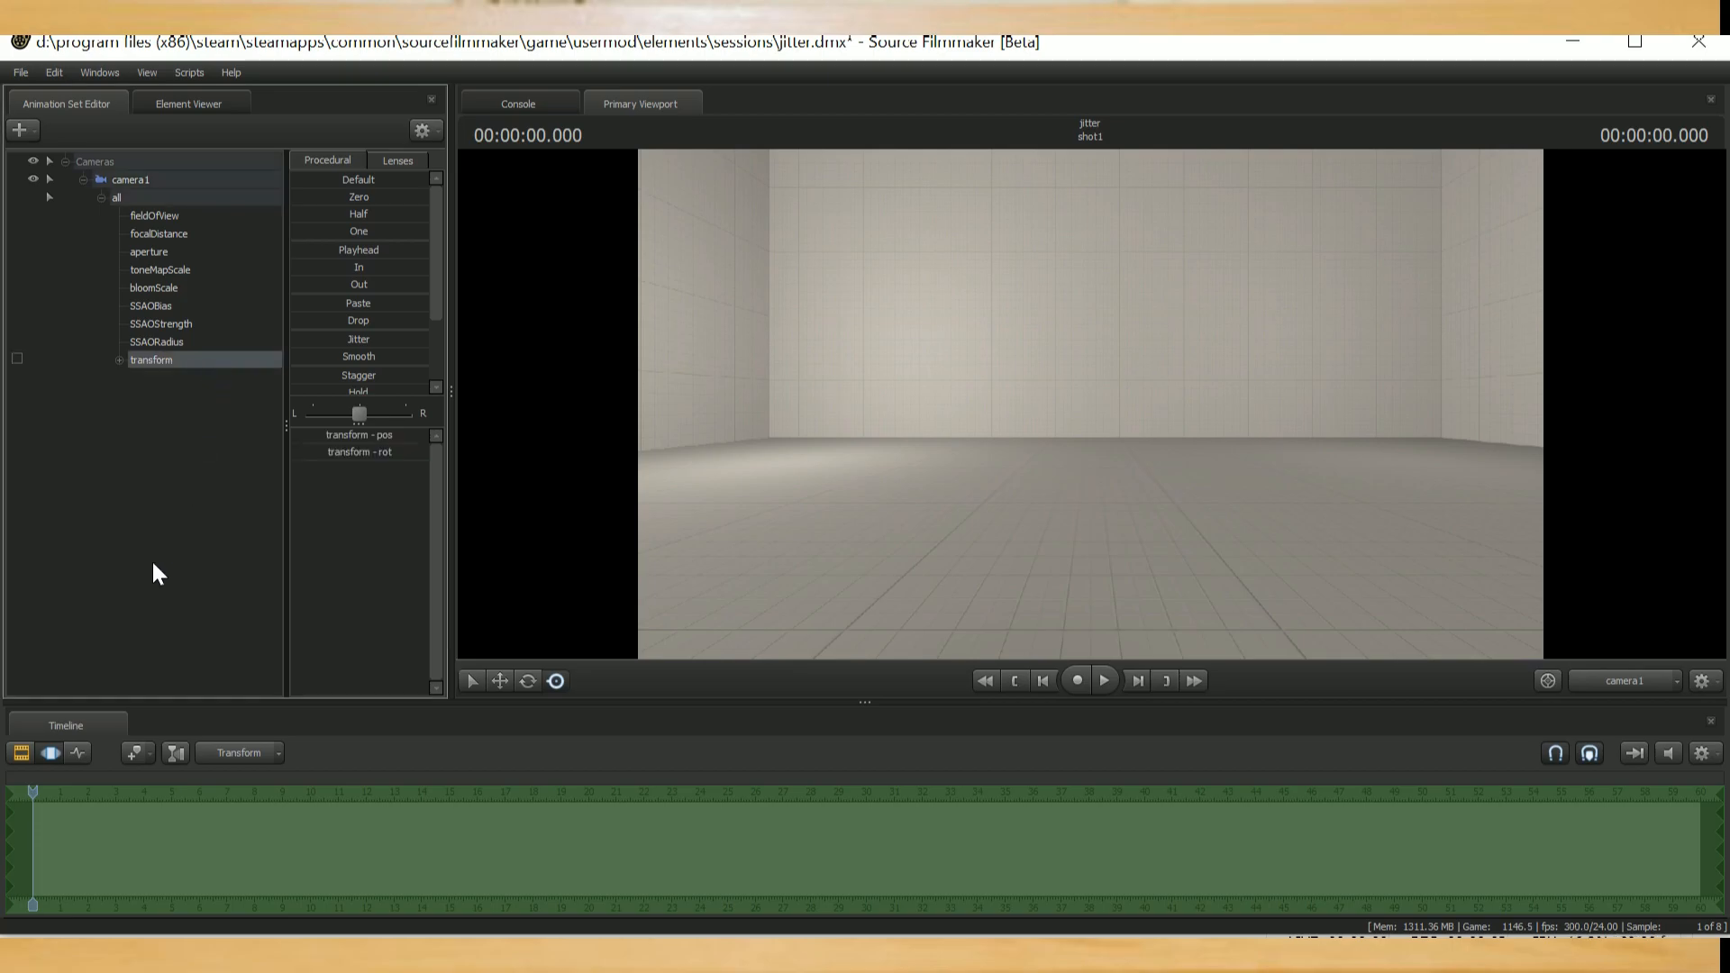
drag(9, 840, 18, 850)
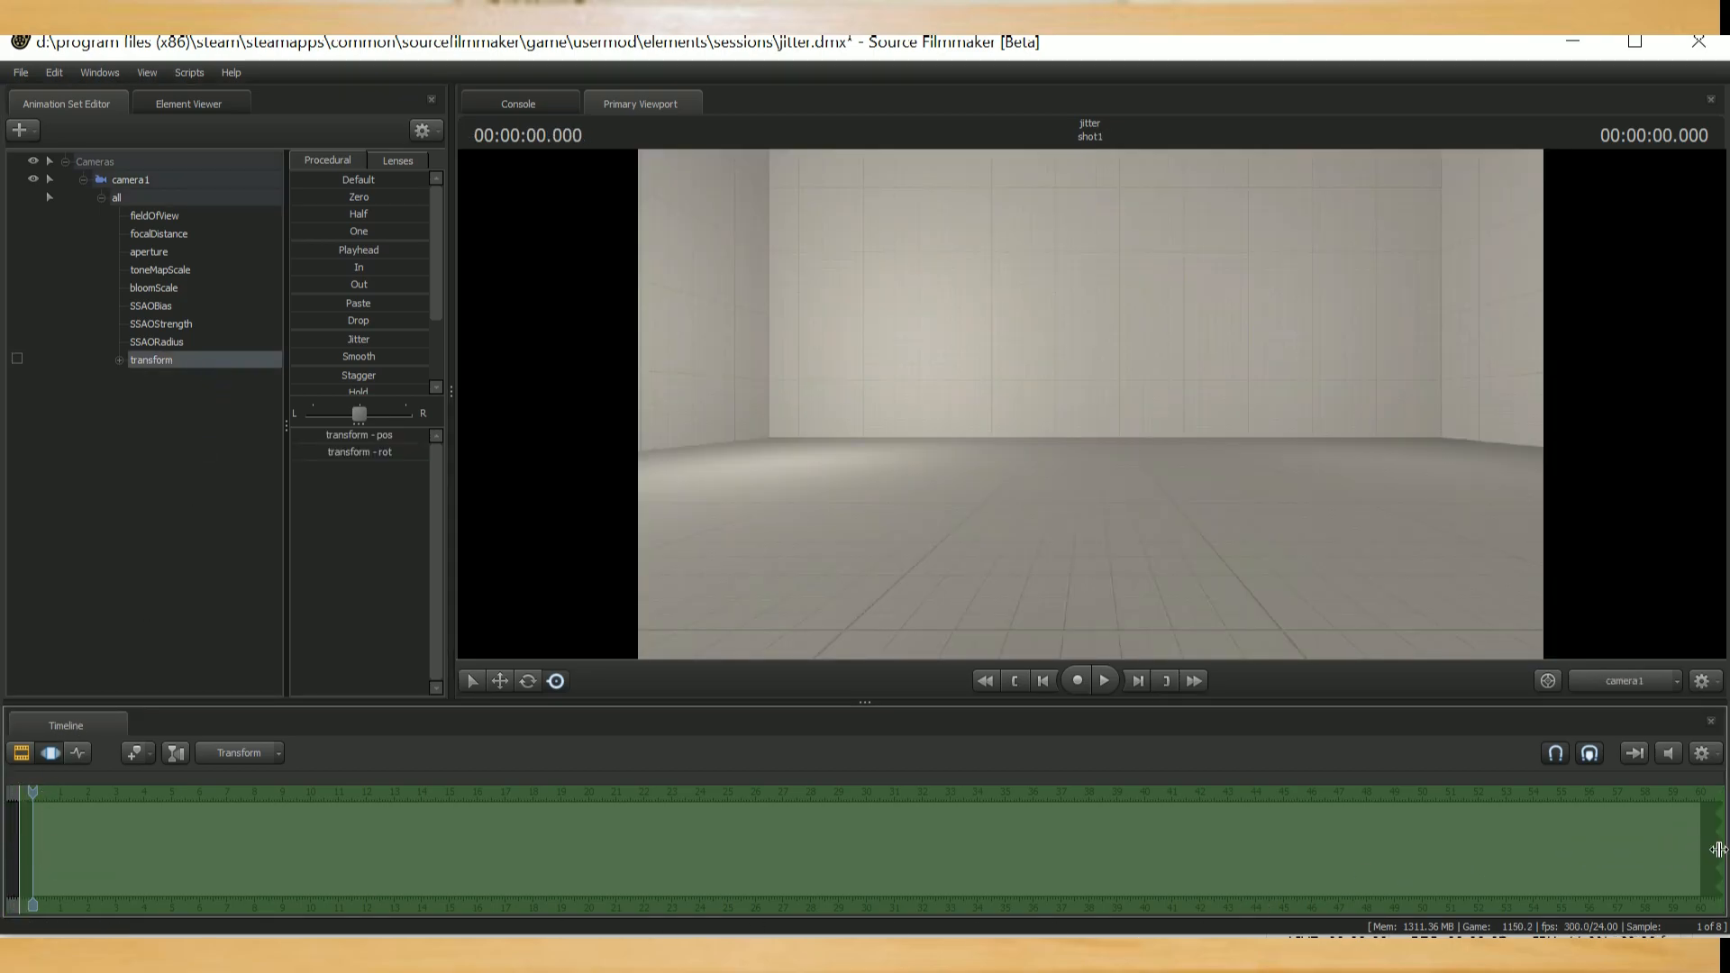
drag(1718, 849, 1710, 849)
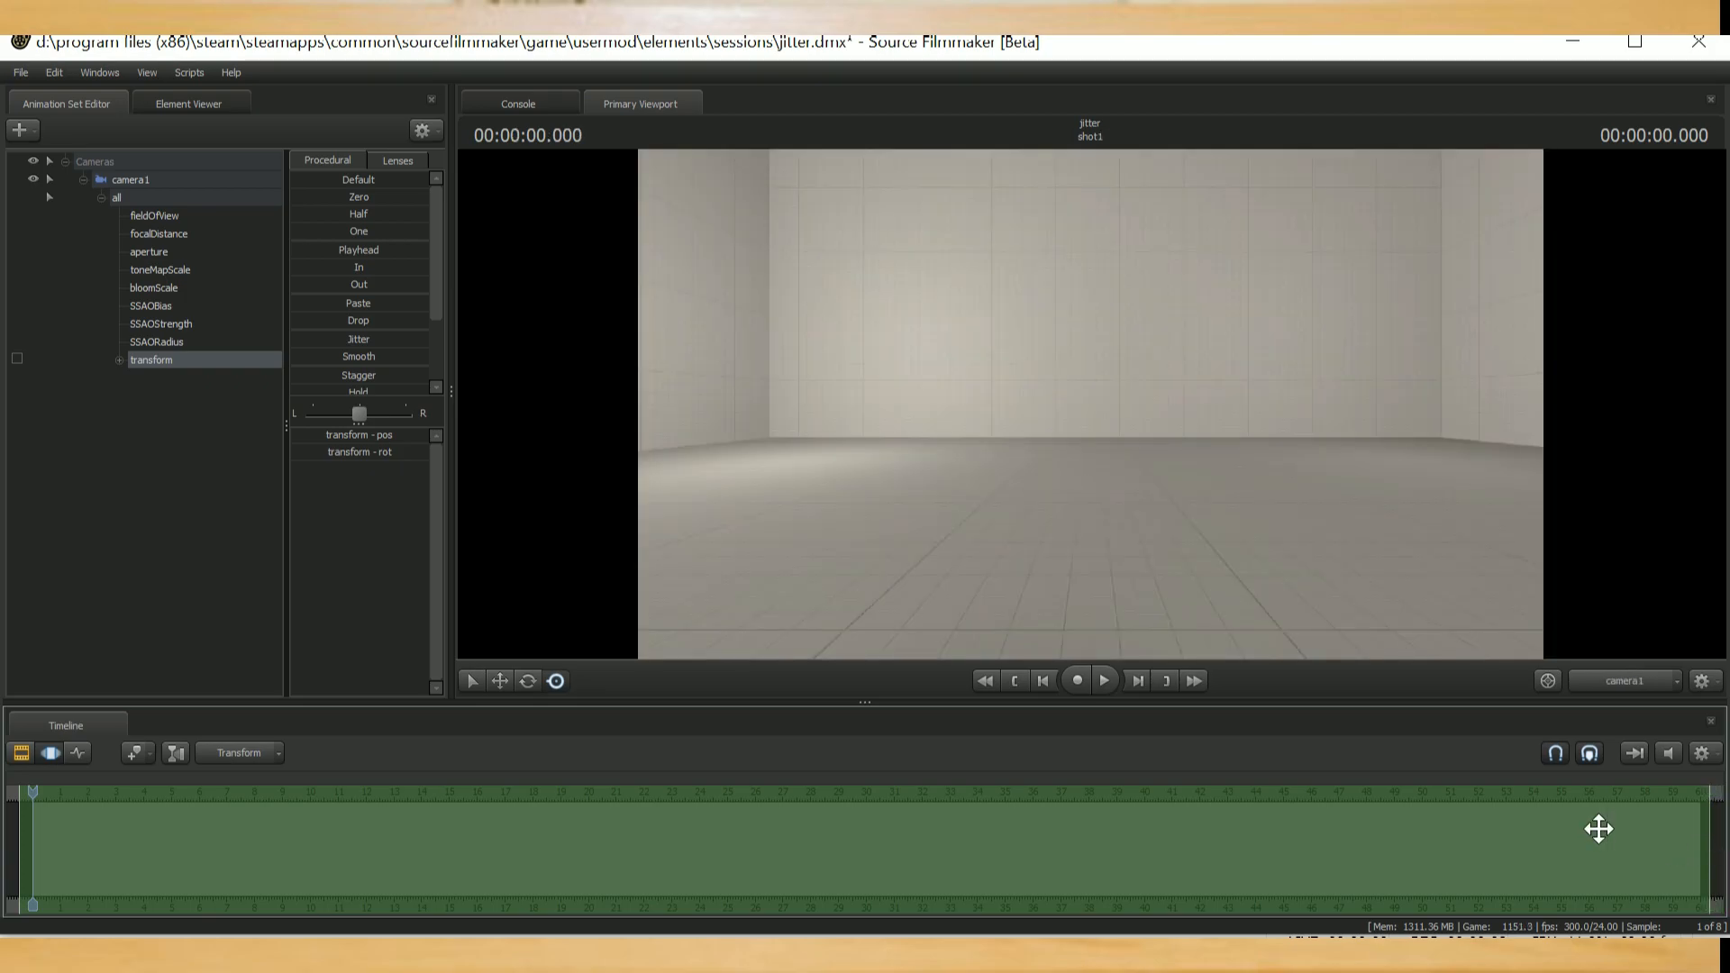
click(358, 341)
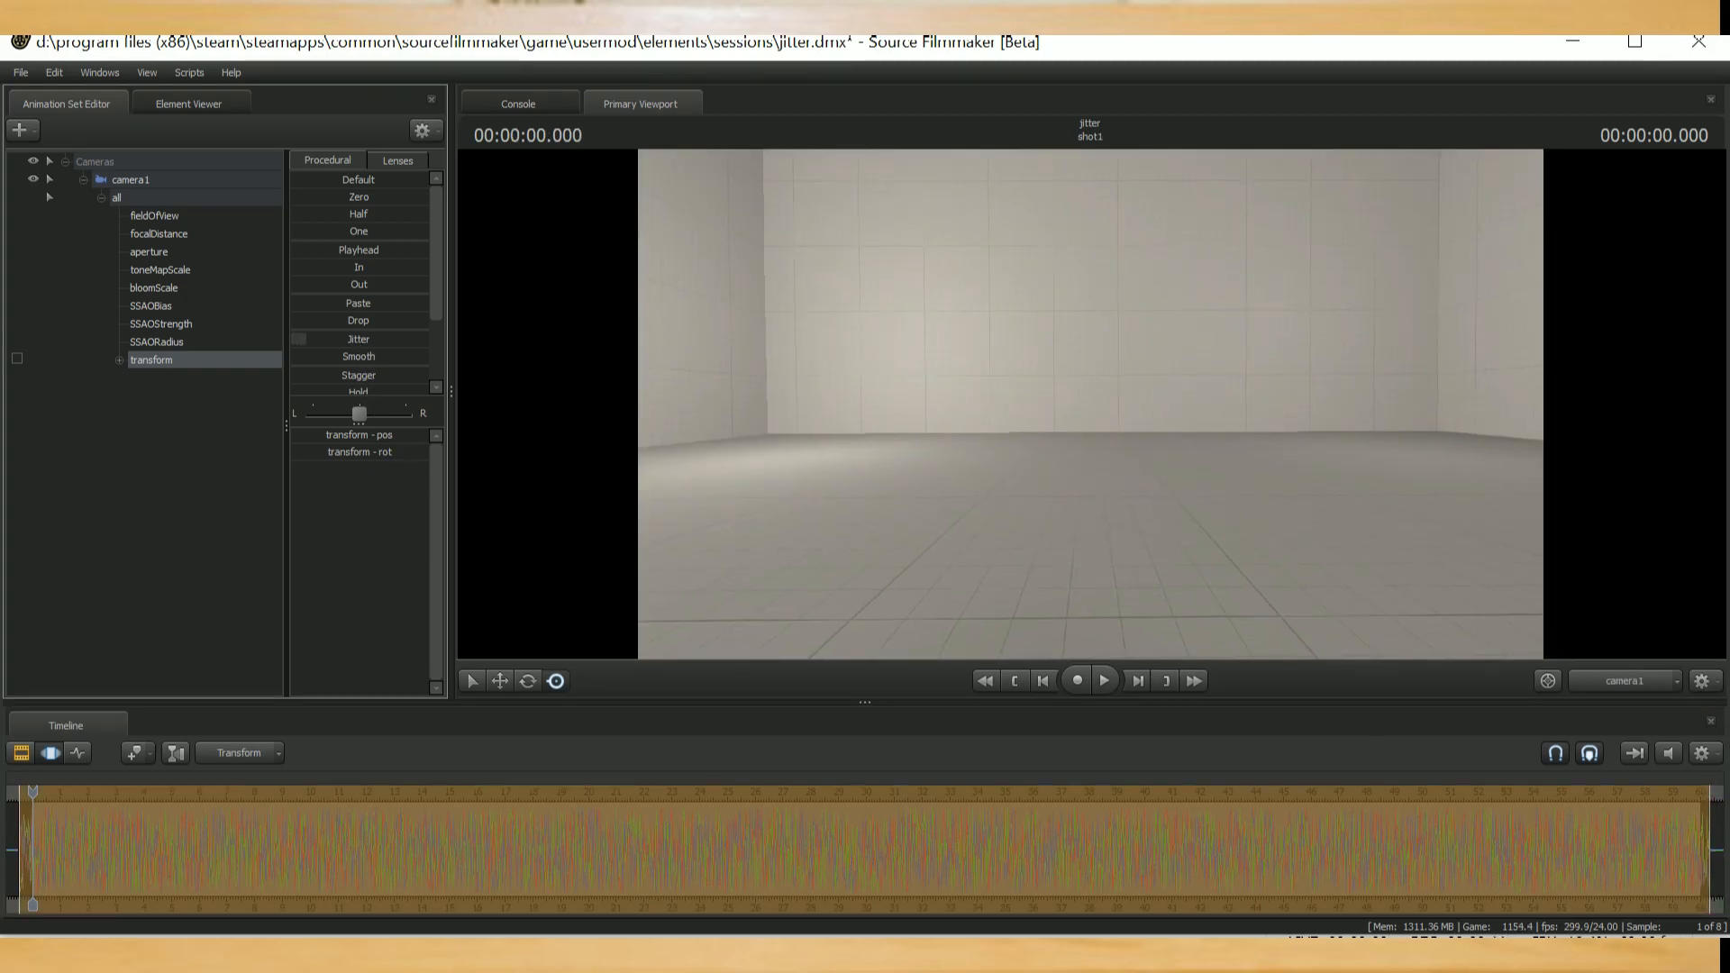
key(space)
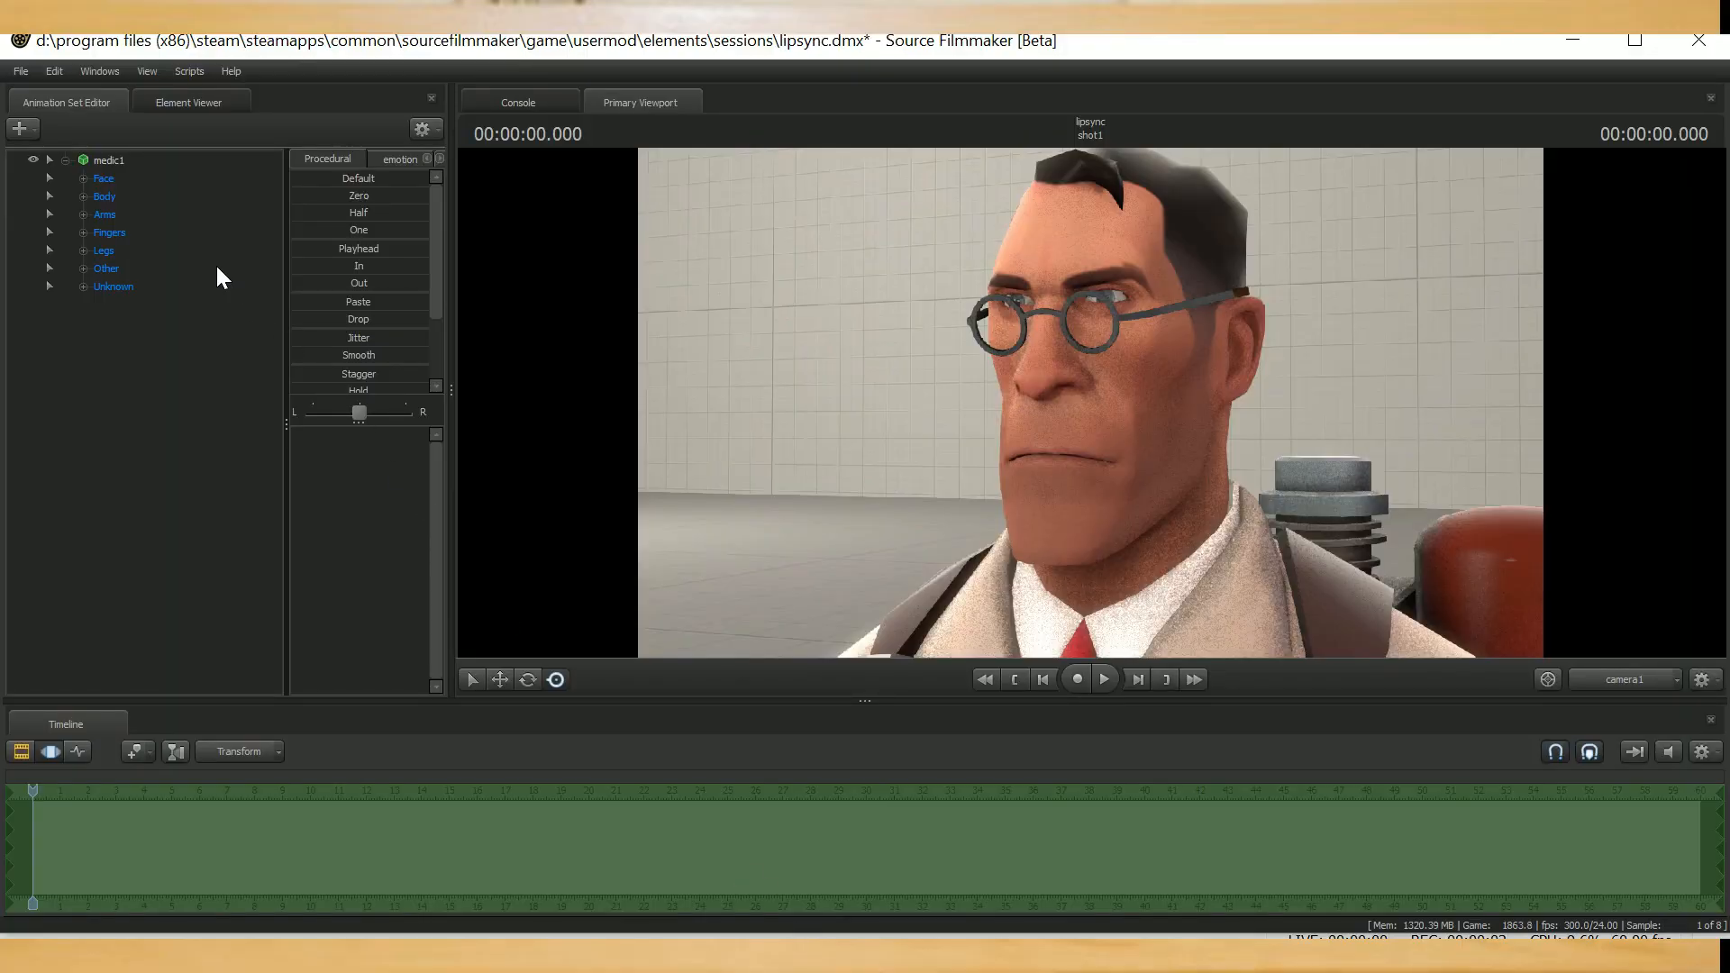
Select medic1's Face group and look through its facial sliders
click(132, 180)
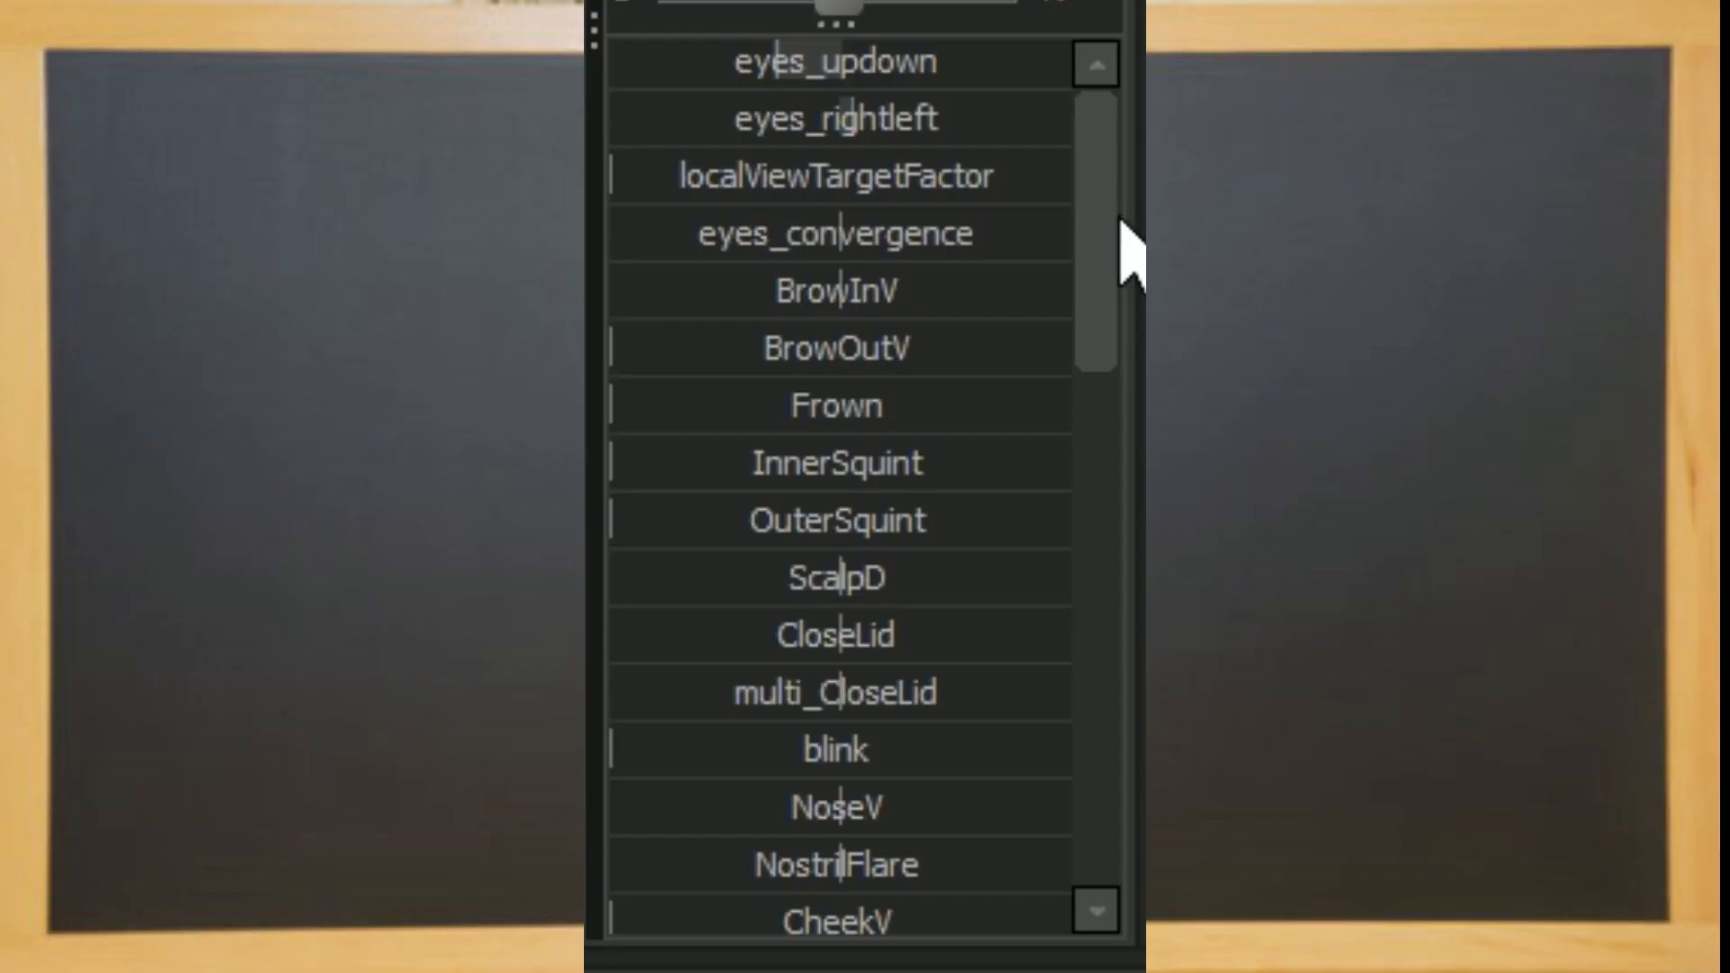
drag(444, 491, 446, 562)
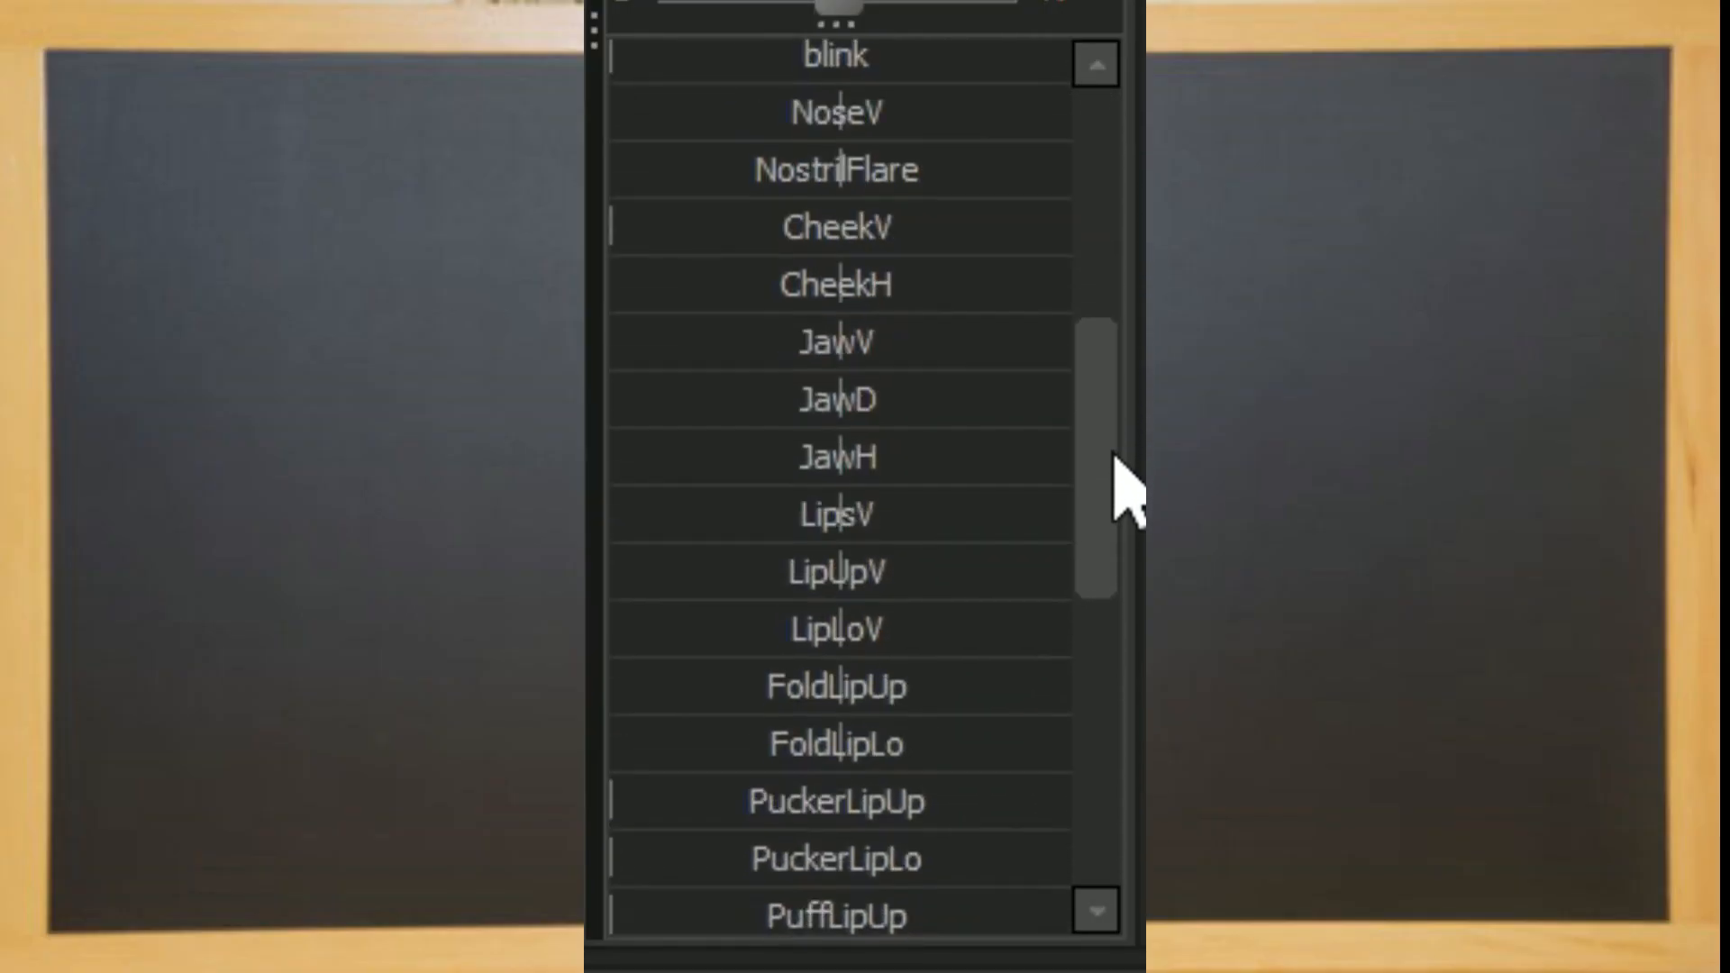
drag(1114, 455, 1145, 232)
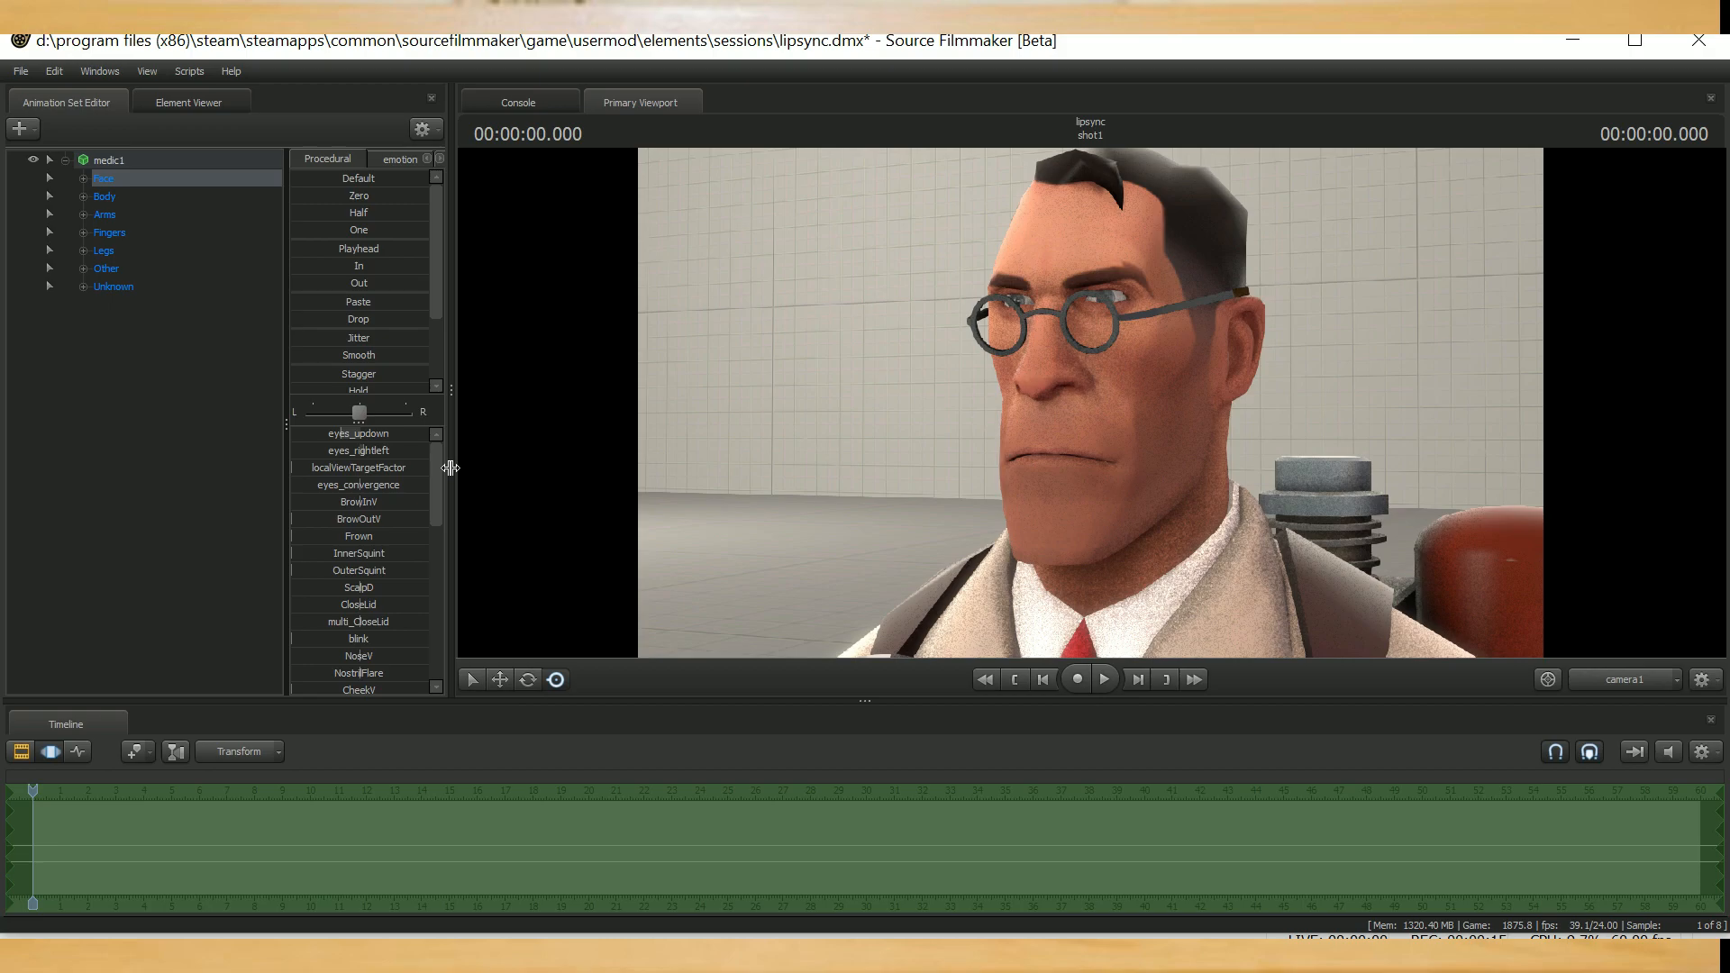
Try out emotion presets such as happySmall and scaredUpper on medic1's face, as well as phoneme and viseme presets
click(389, 162)
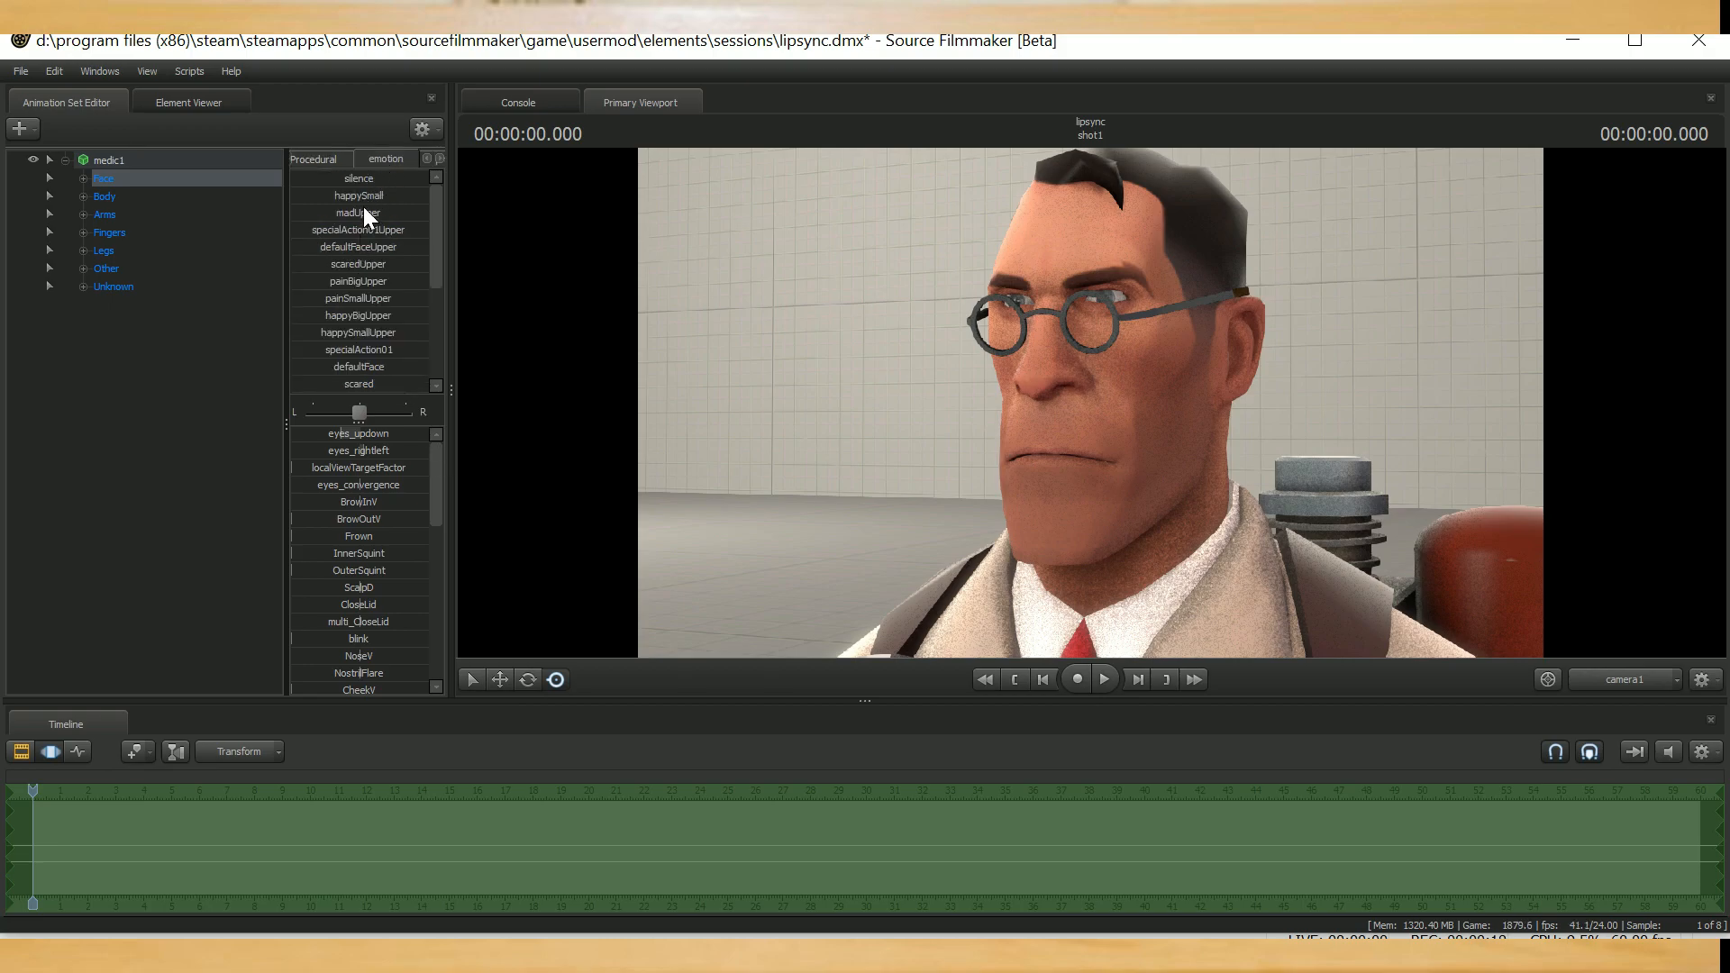
drag(360, 197, 290, 197)
drag(362, 264, 426, 263)
click(331, 156)
drag(337, 177, 392, 180)
drag(362, 334, 389, 334)
click(393, 156)
mouse_move(370, 194)
mouse_down()
mouse_move(410, 195)
mouse_move(361, 195)
mouse_up()
drag(348, 315, 252, 288)
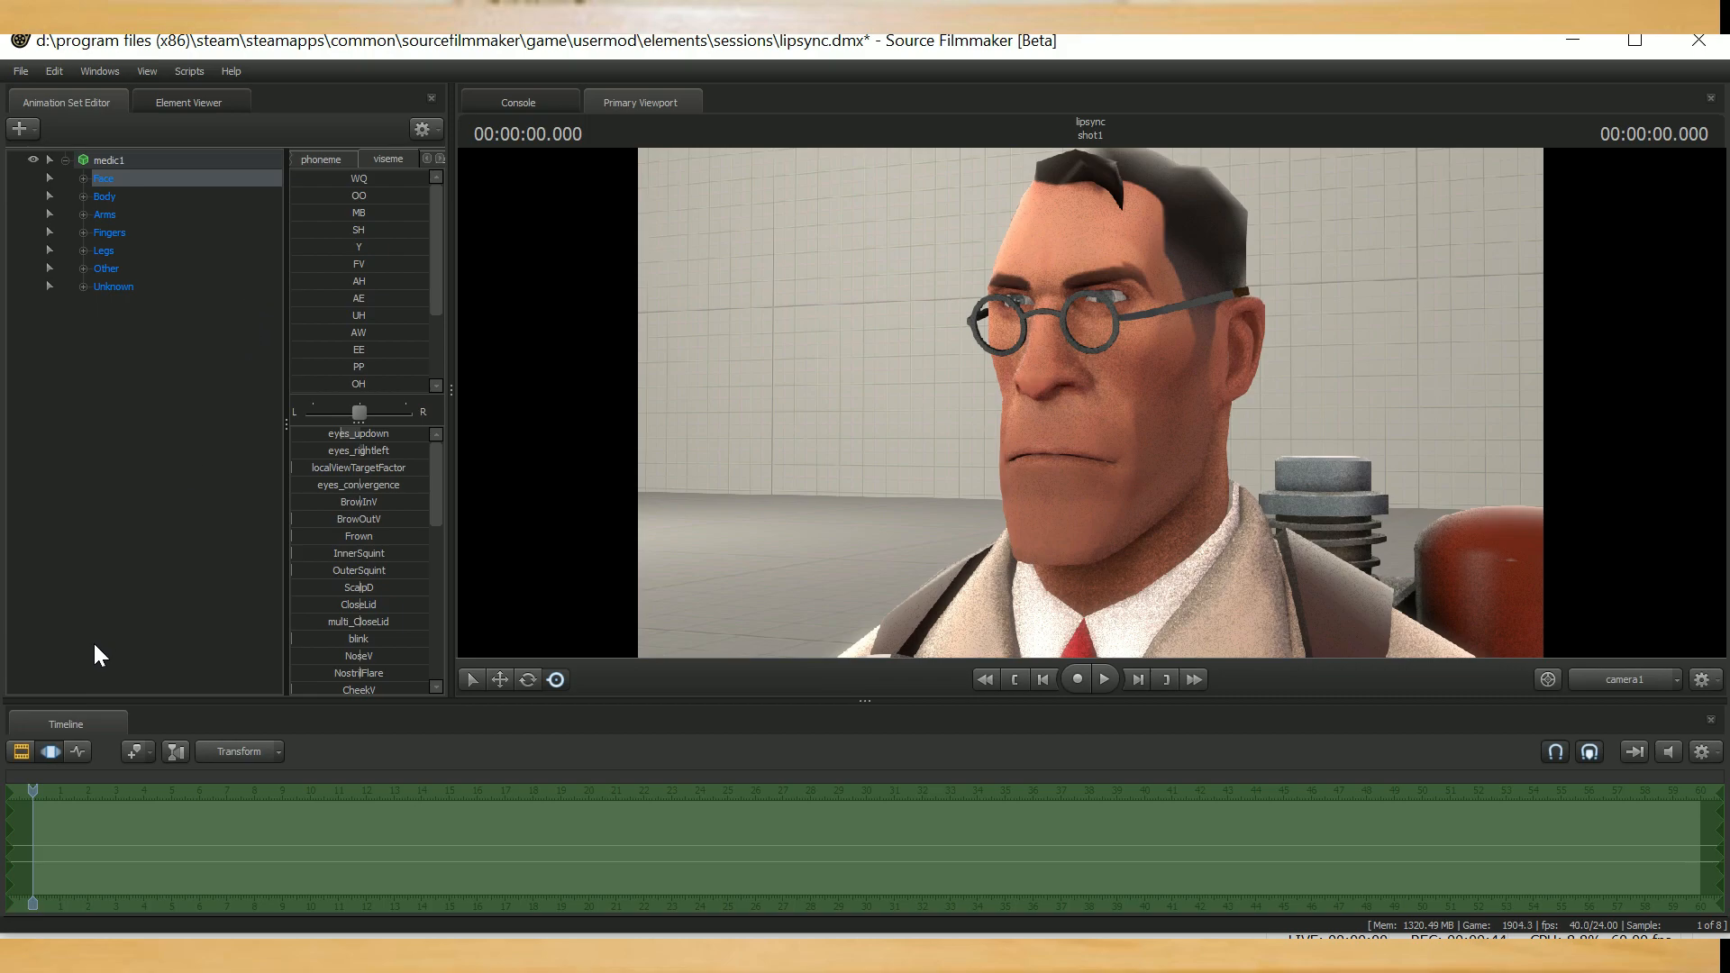
Add medic_taunts12.wav as a clip on the Music sound track in the Clip Editor, filtering the sound files by "medic taunt 12"
click(20, 753)
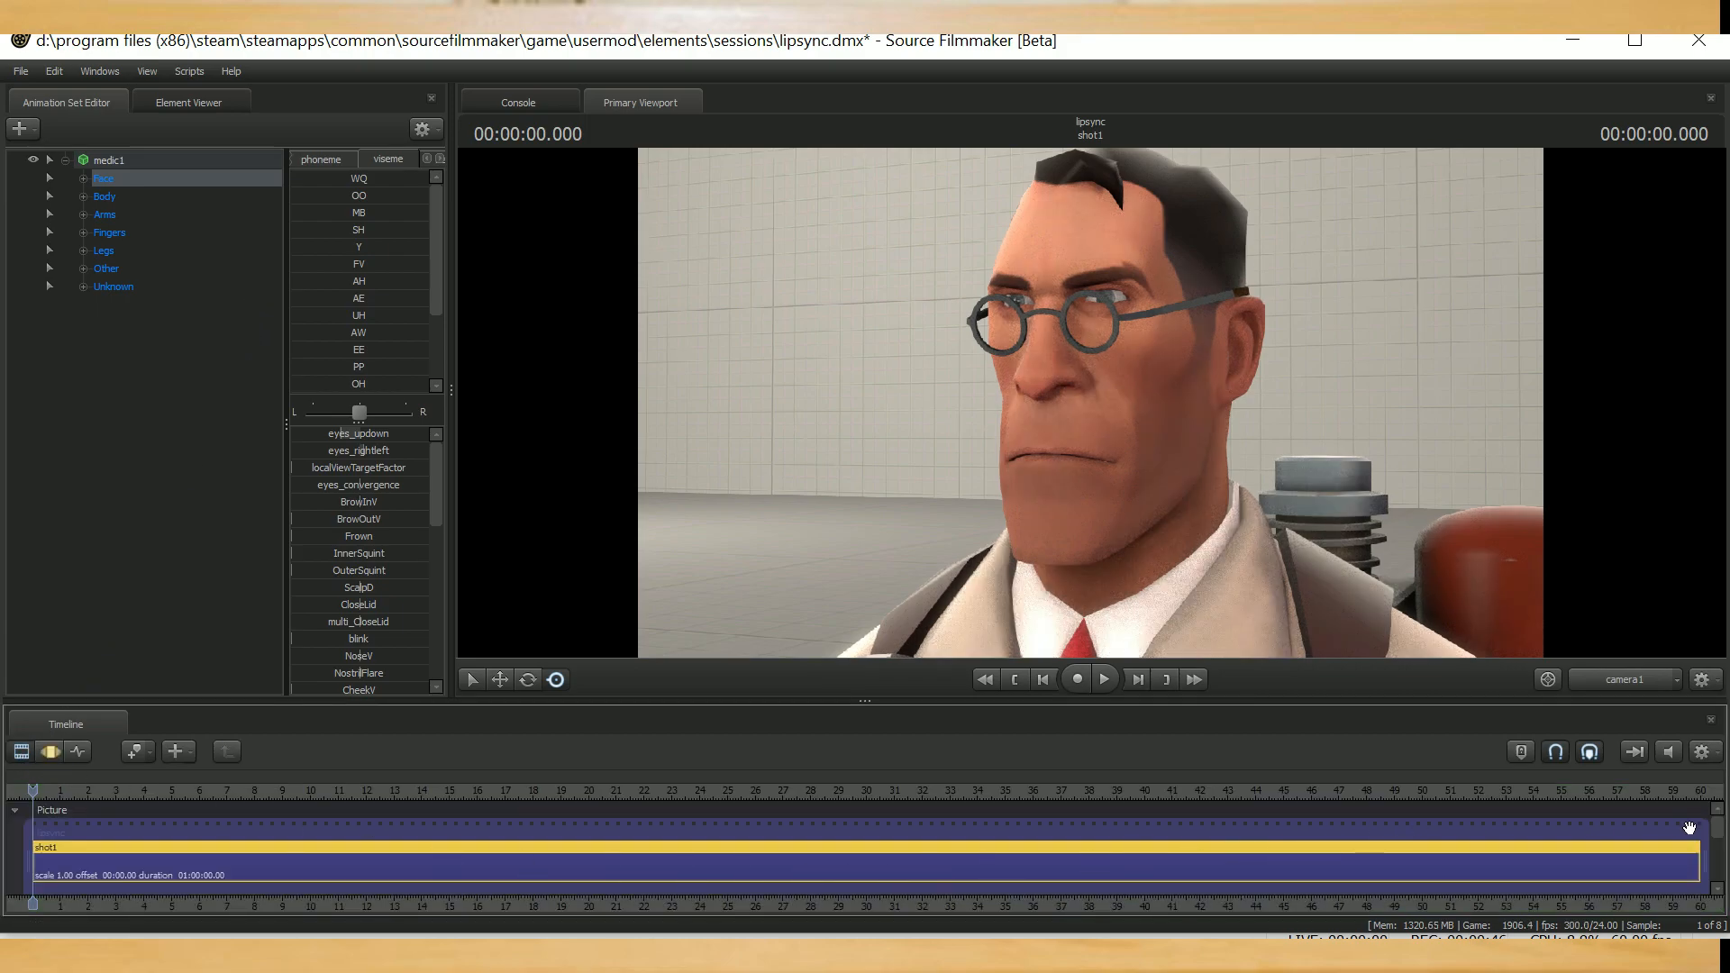
drag(1720, 829, 1722, 871)
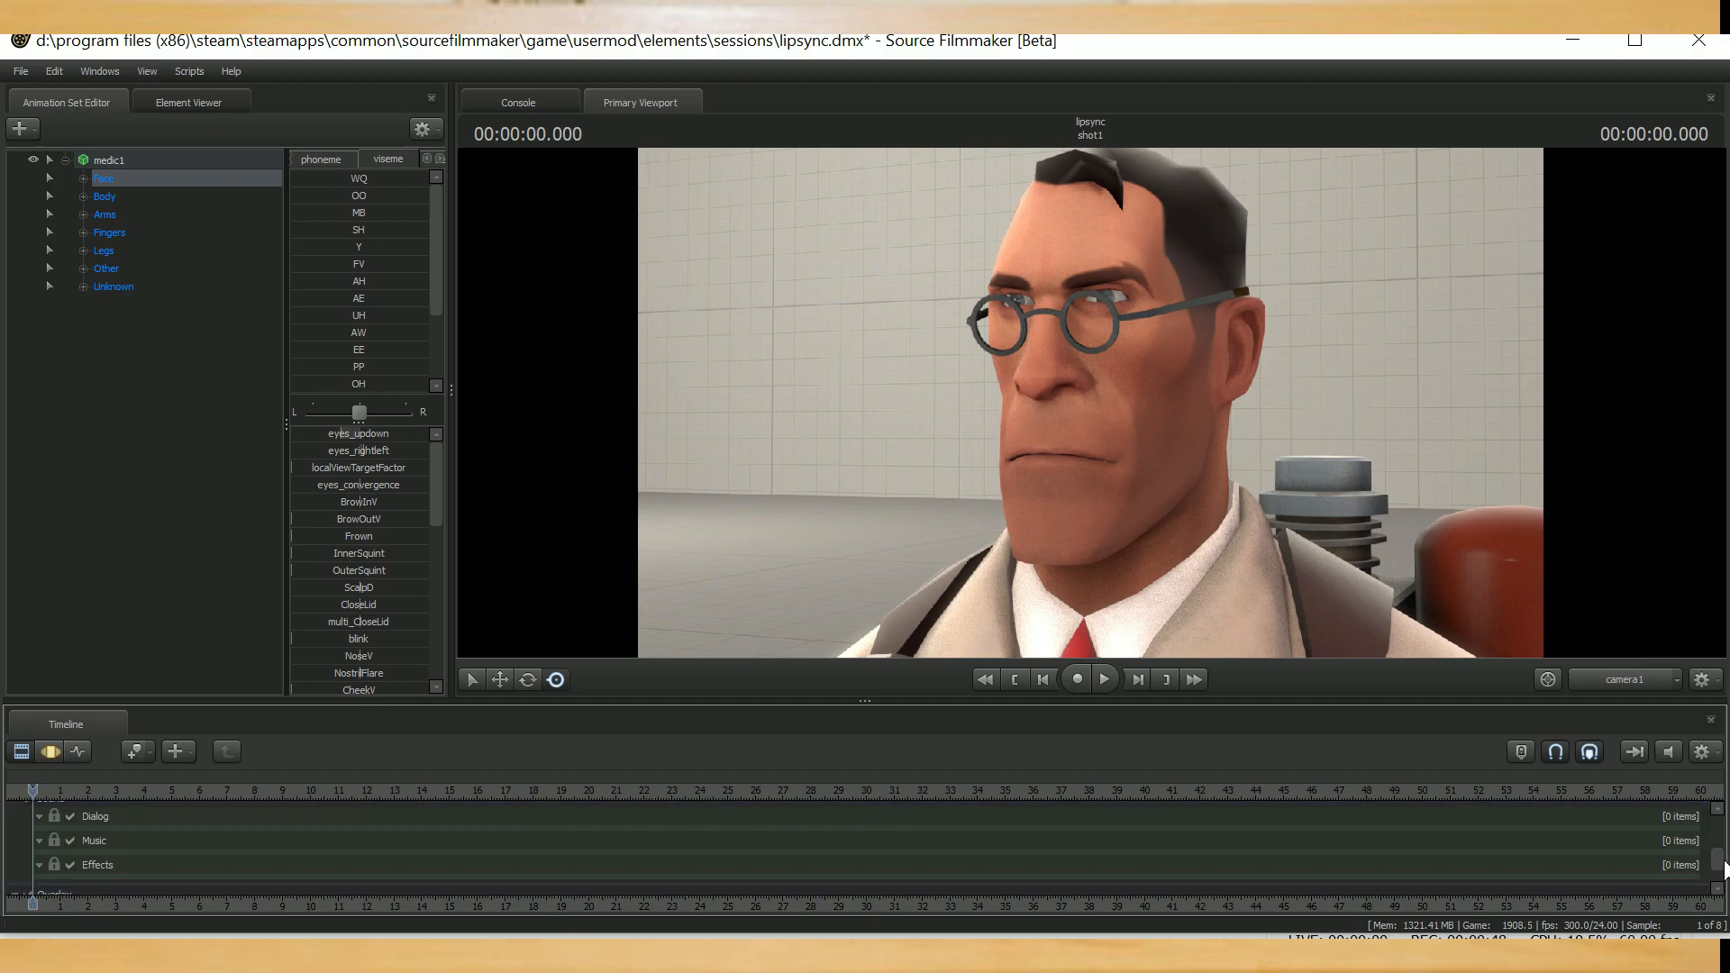
right_click(170, 836)
click(250, 731)
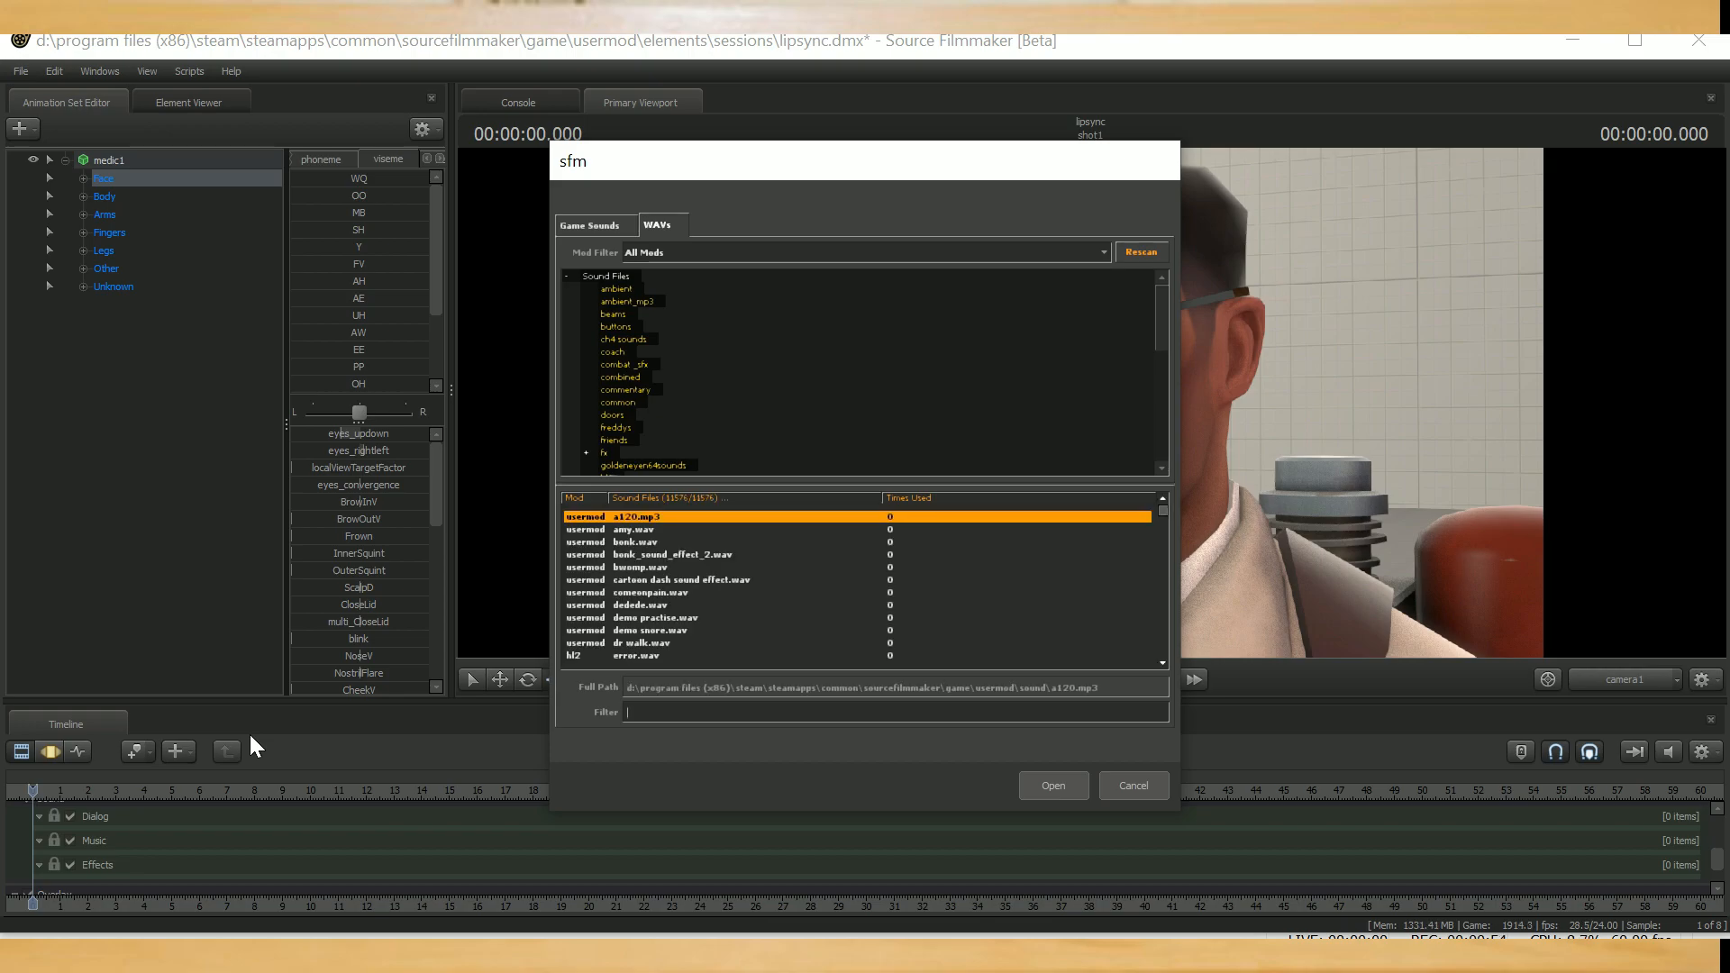
text(medic taunt)
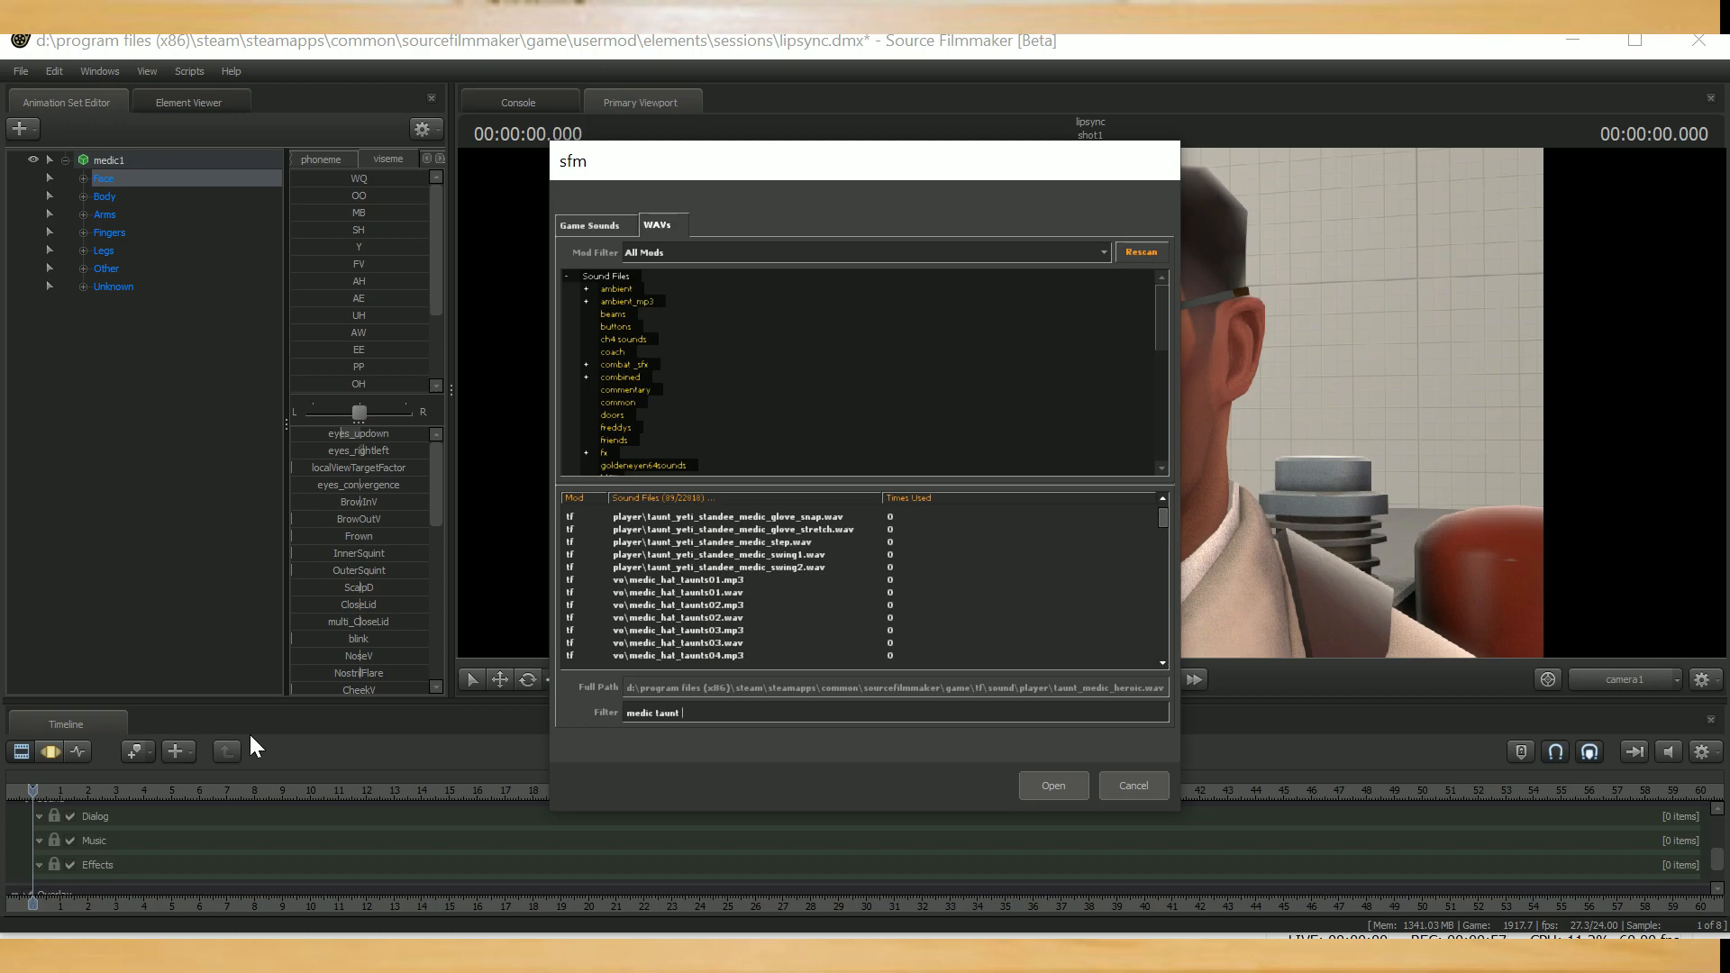
text(12)
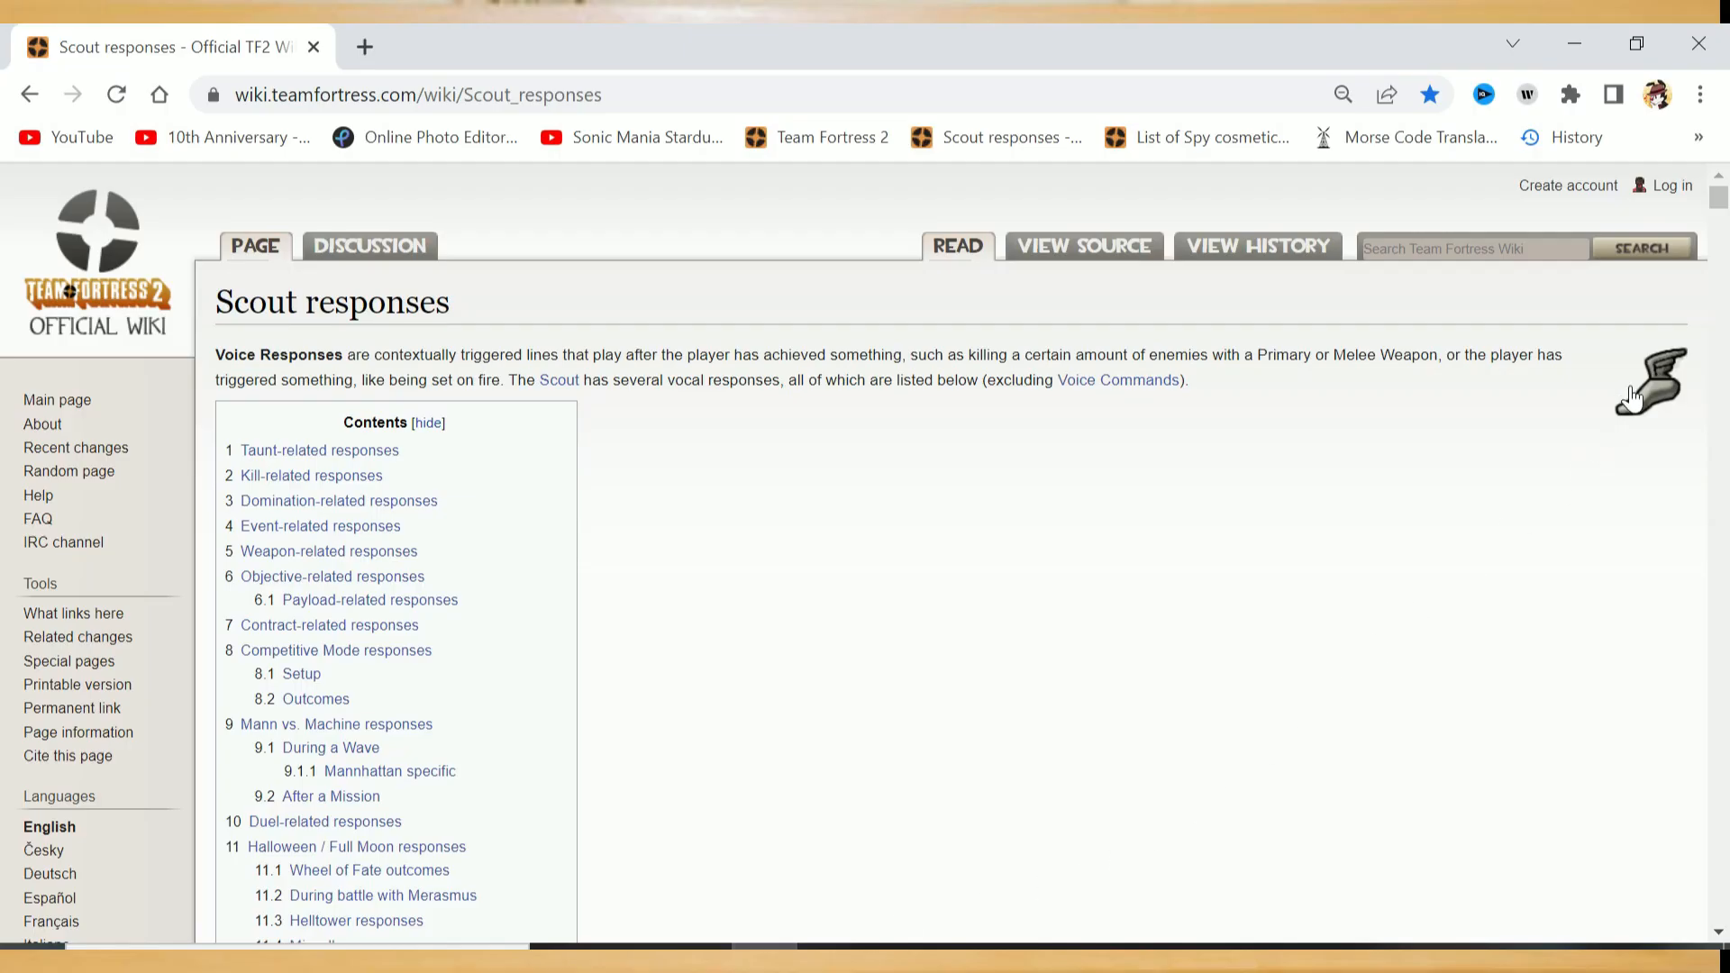
drag(1721, 200, 1726, 247)
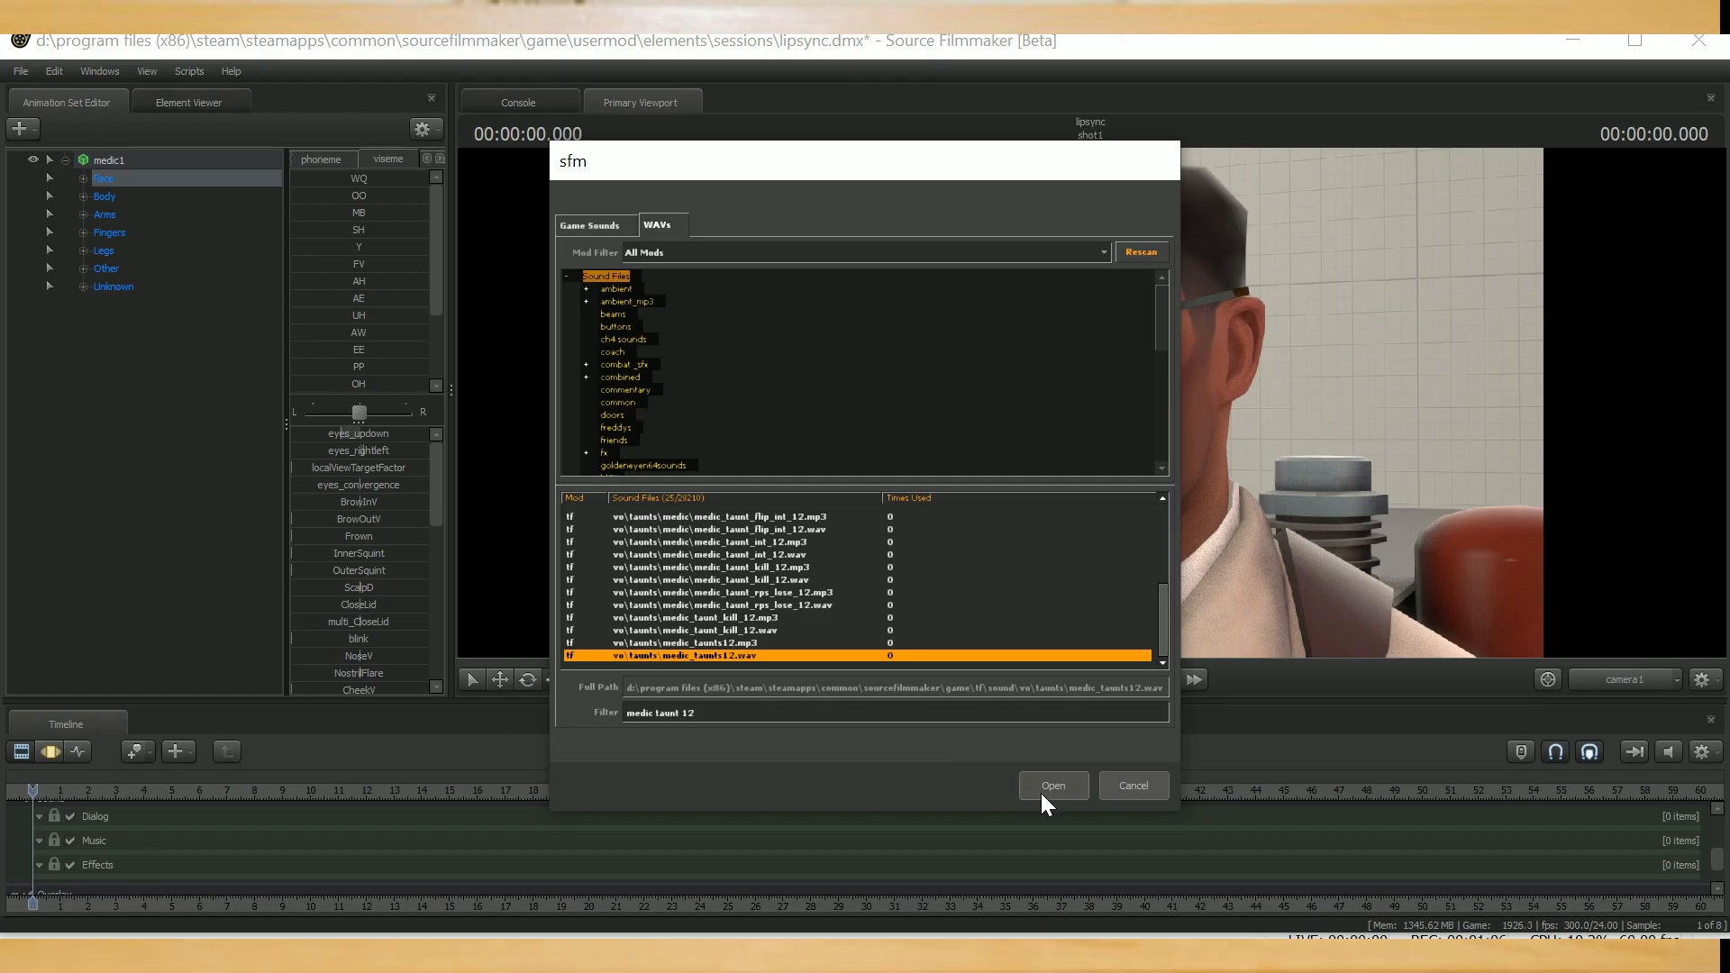
click(1051, 793)
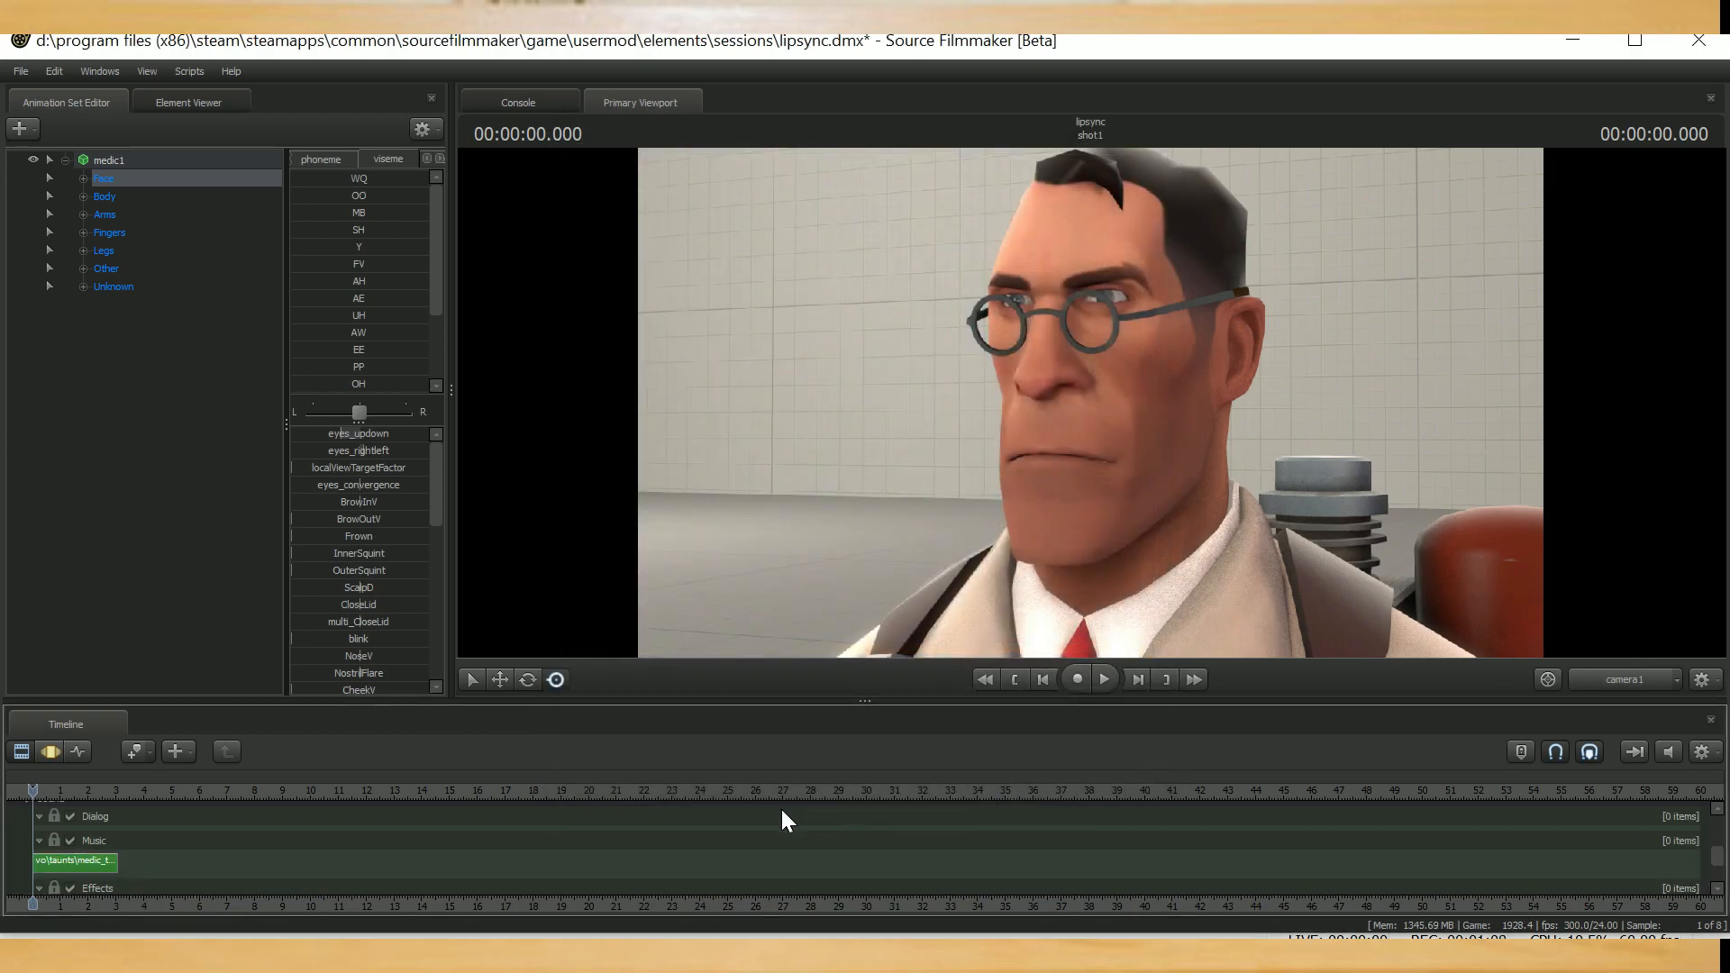
Extract phonemes from the medic taunt clip onto medic1, using the phonemes from the .wav file, and play the lip sync
click(94, 867)
right_click(94, 867)
click(158, 793)
click(106, 160)
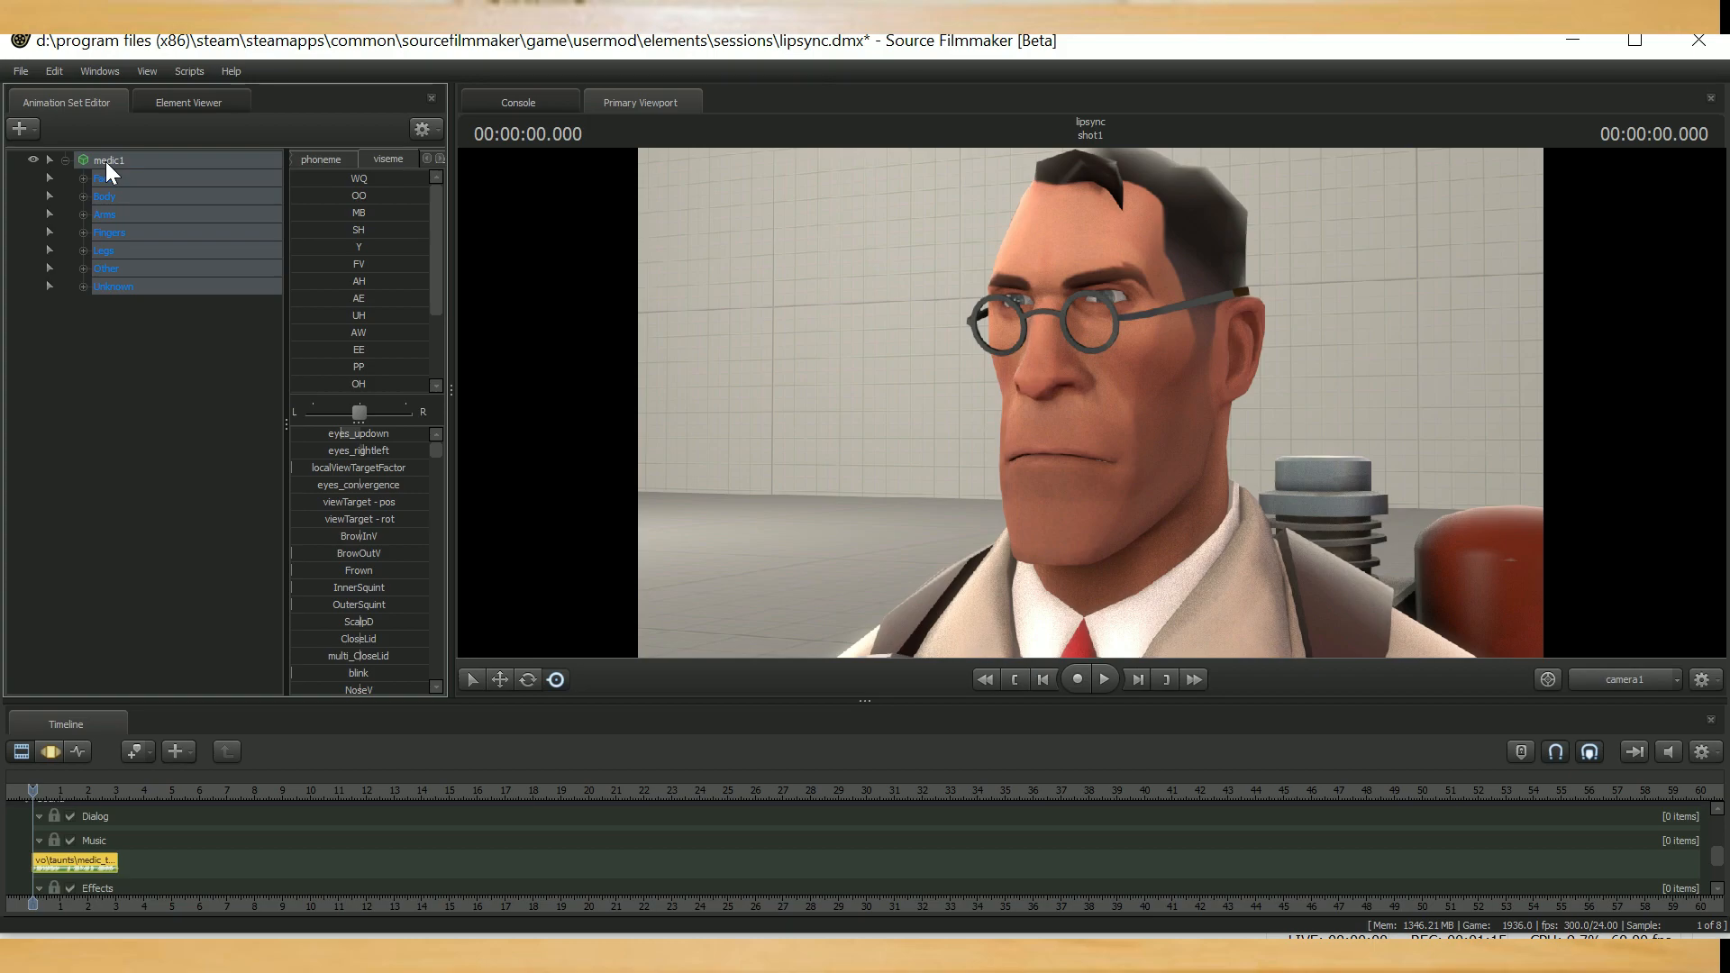
right_click(106, 161)
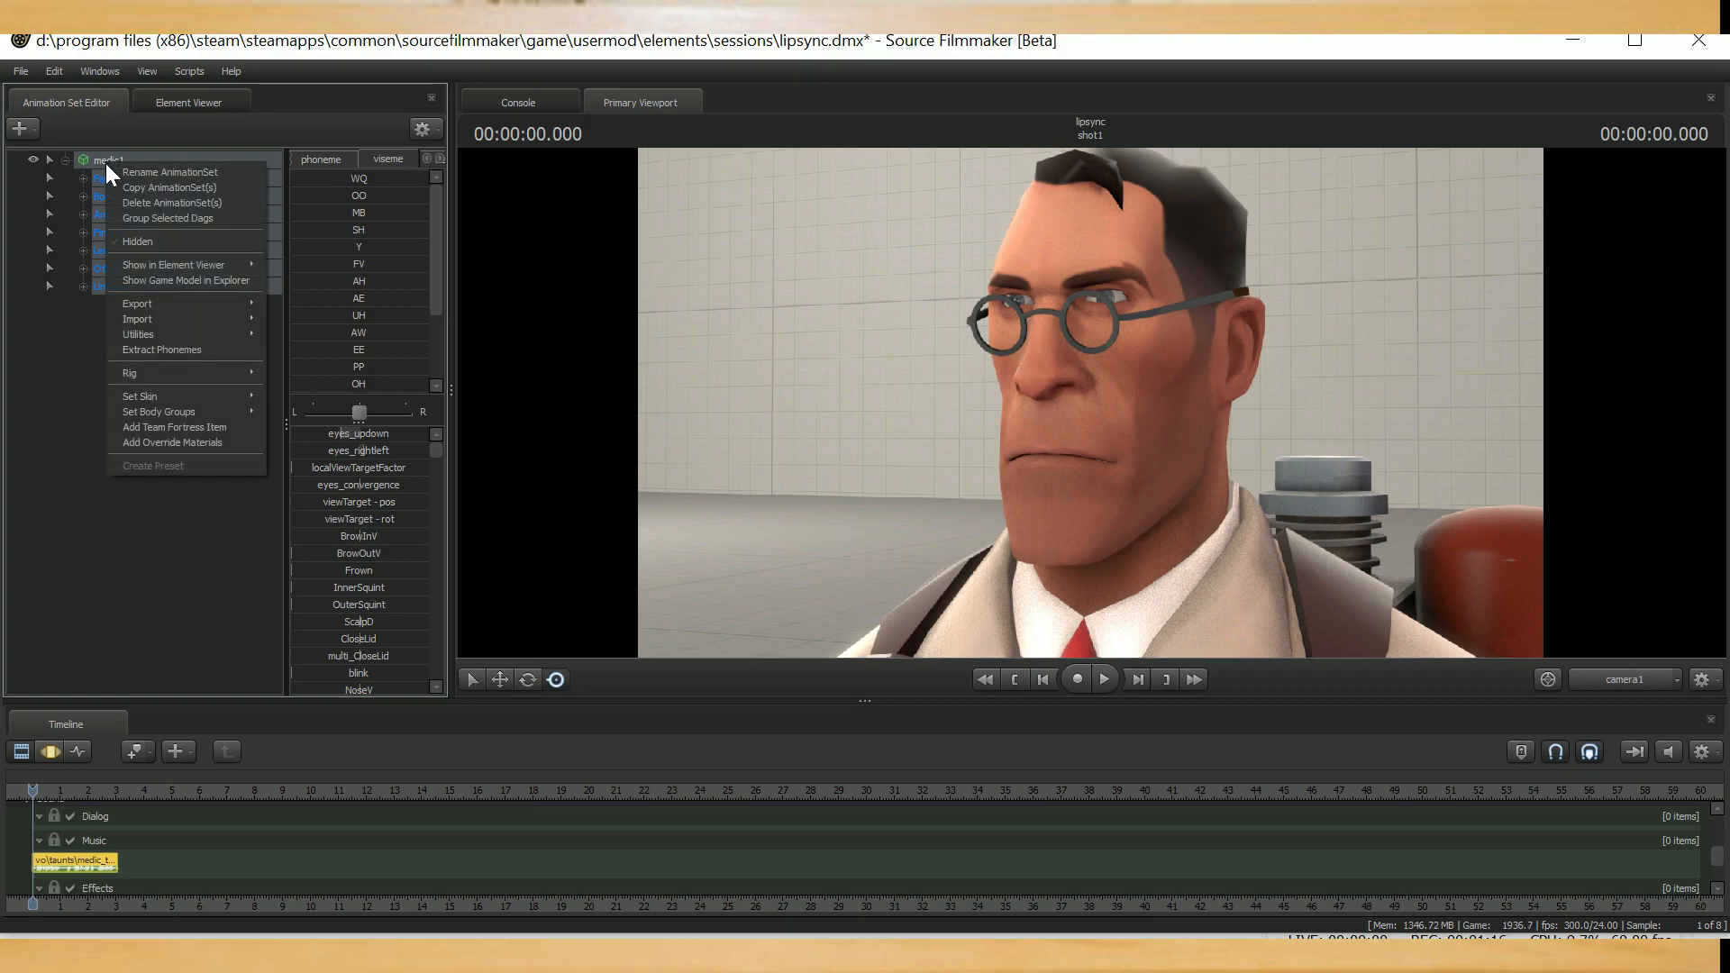
click(177, 348)
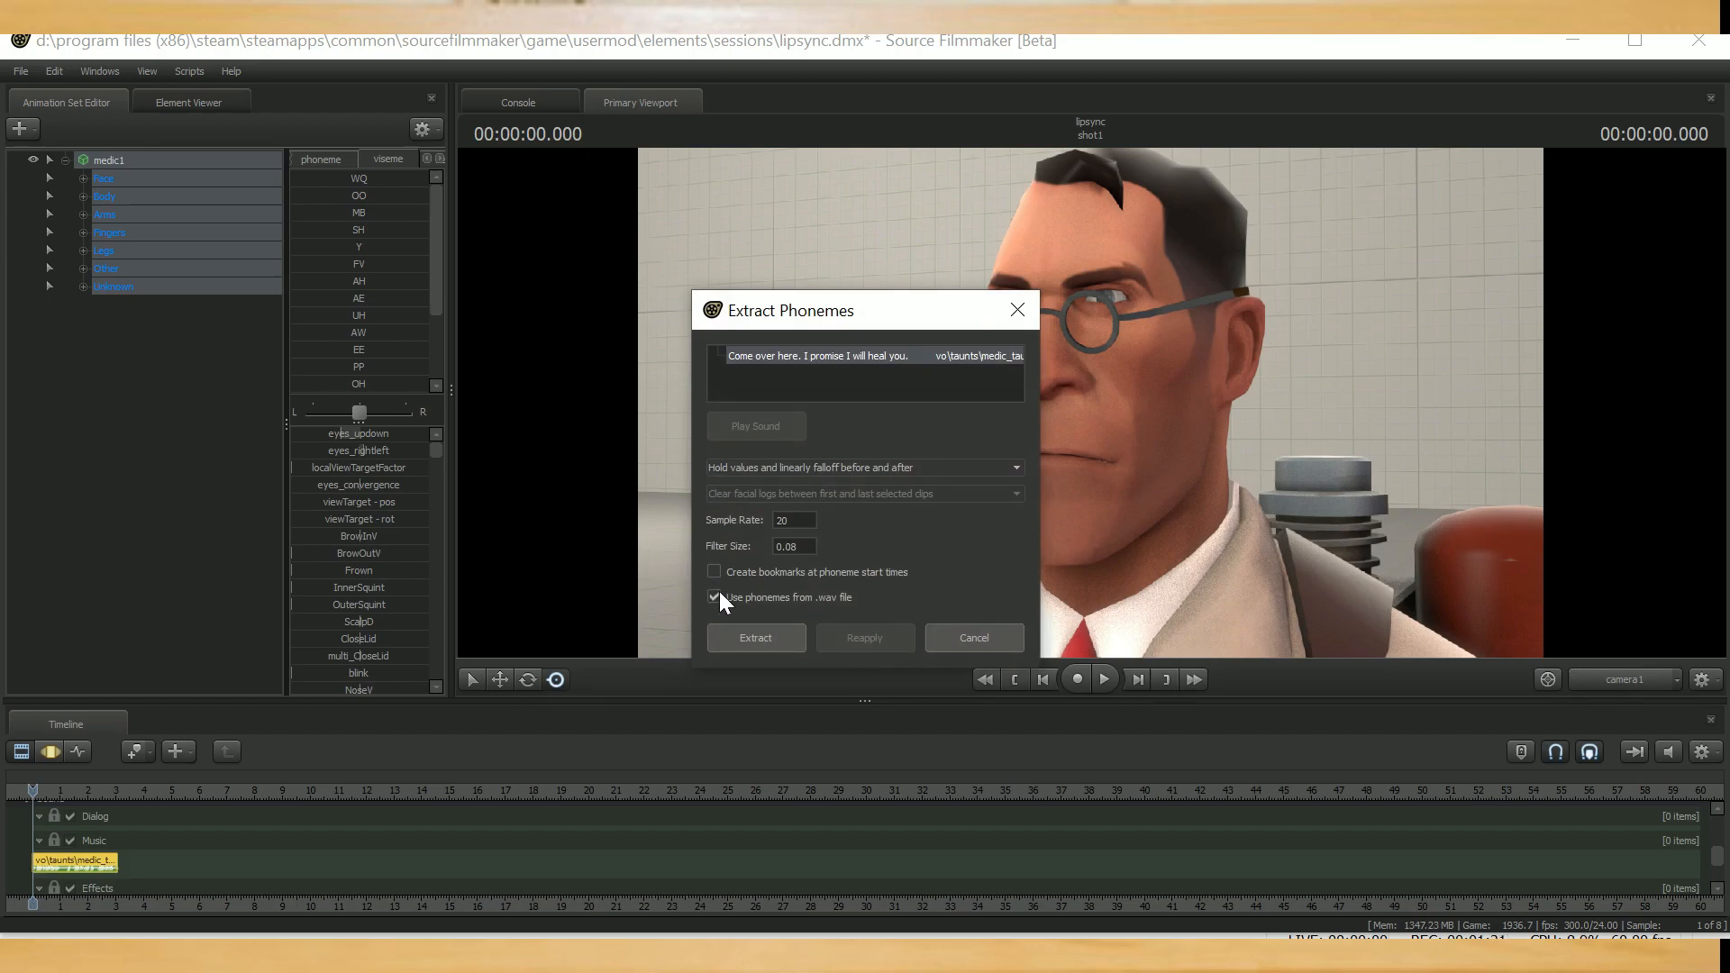
click(748, 635)
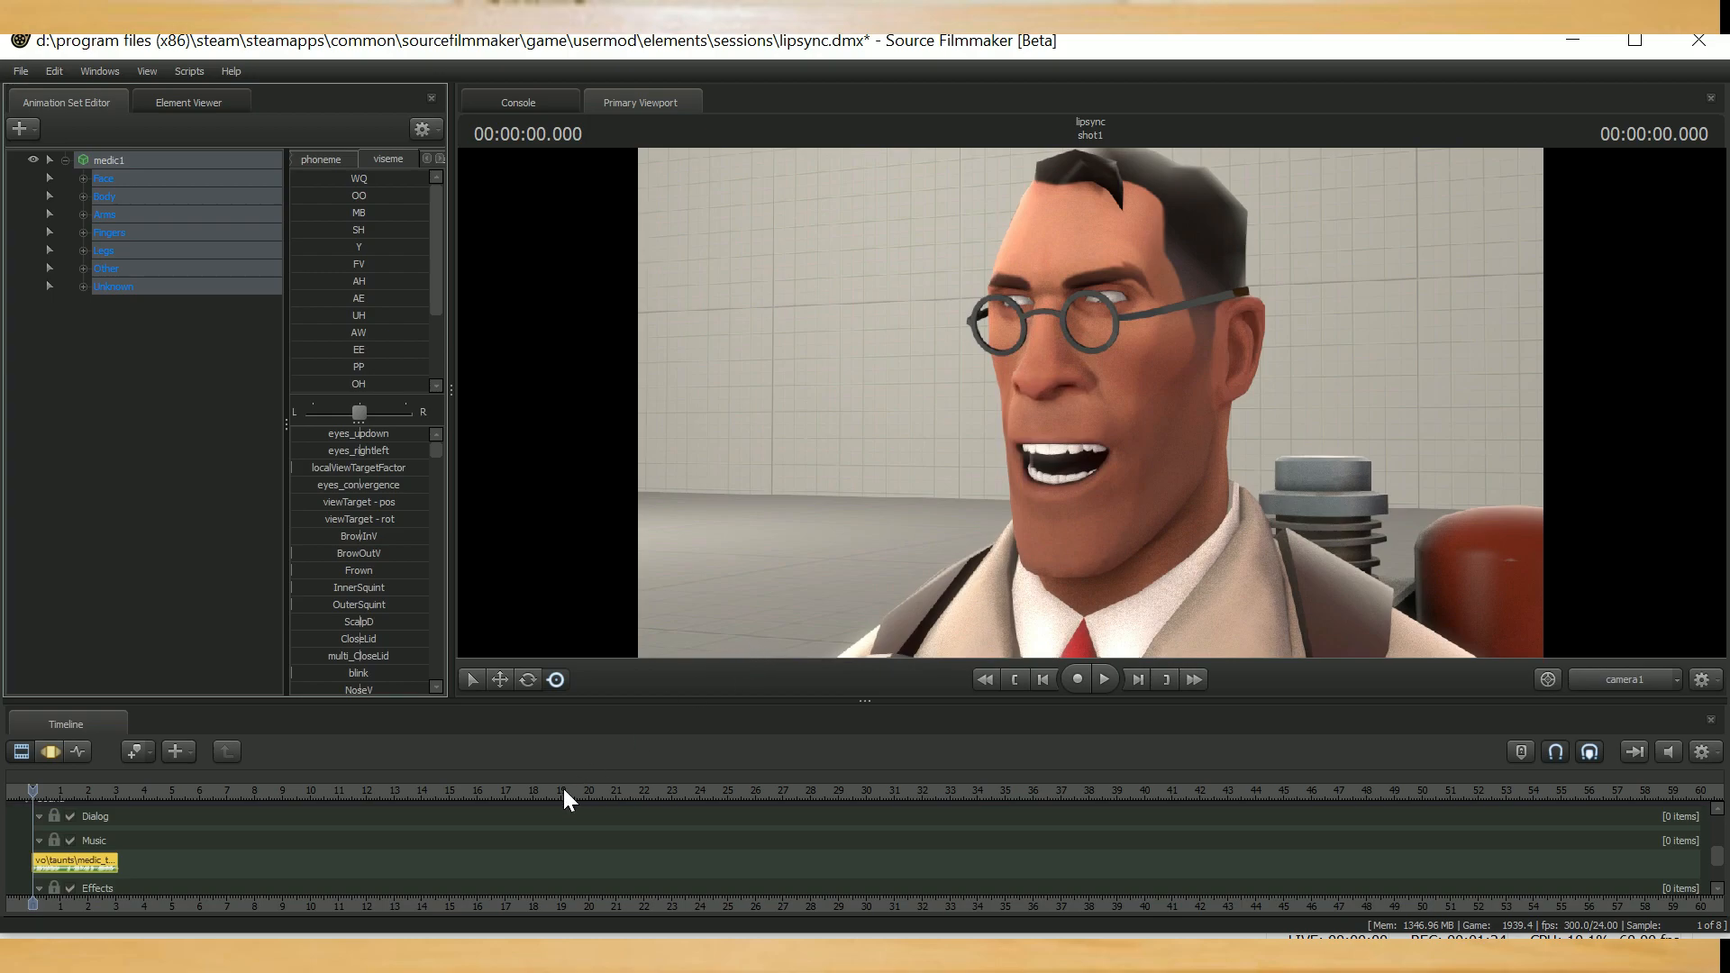
key(space)
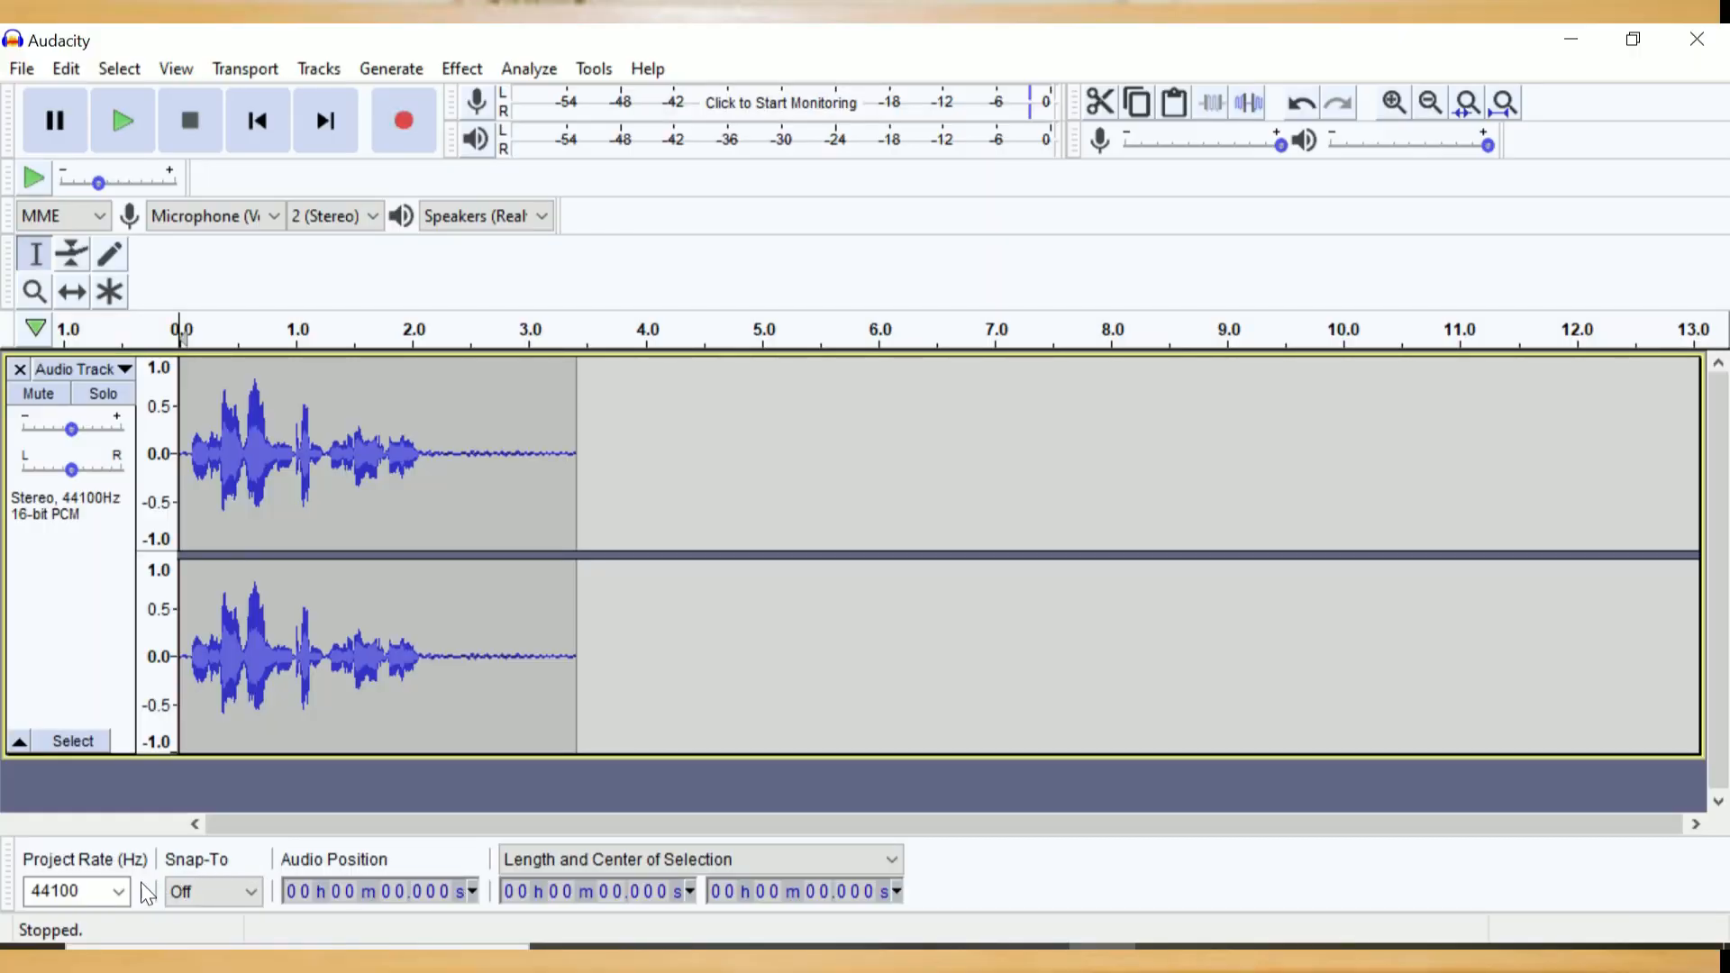
Switch to Audacity and set the project rate to 44100 Hz for the recorded audio
click(108, 895)
click(113, 896)
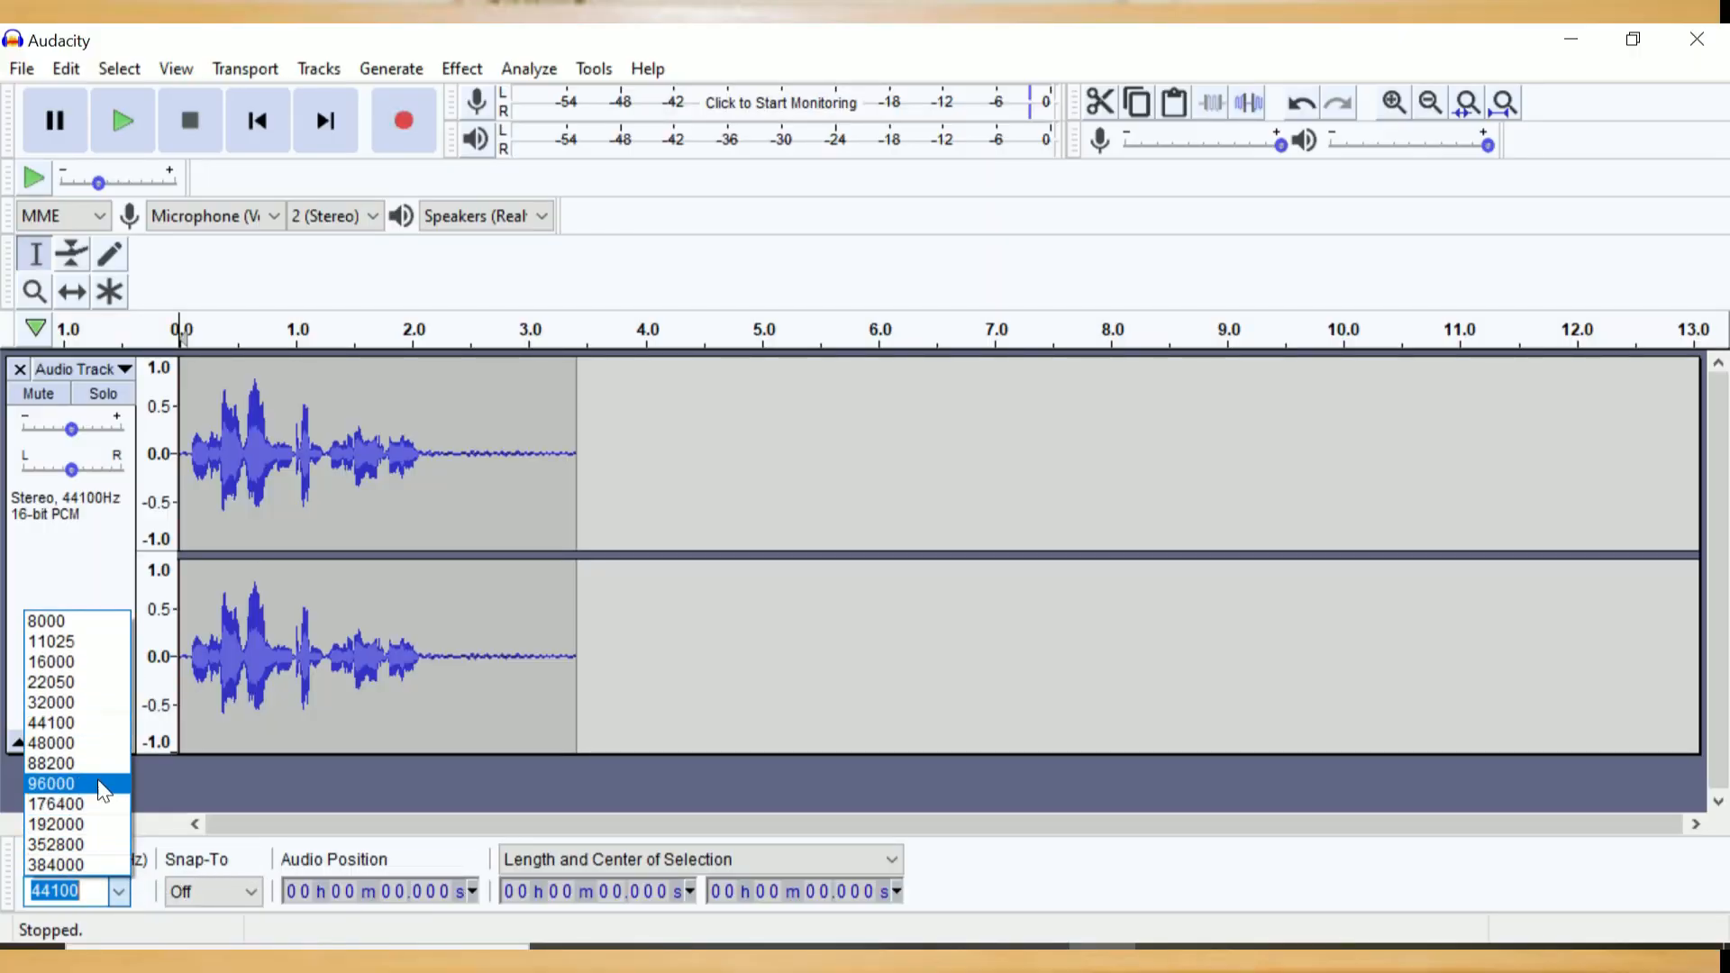
click(51, 723)
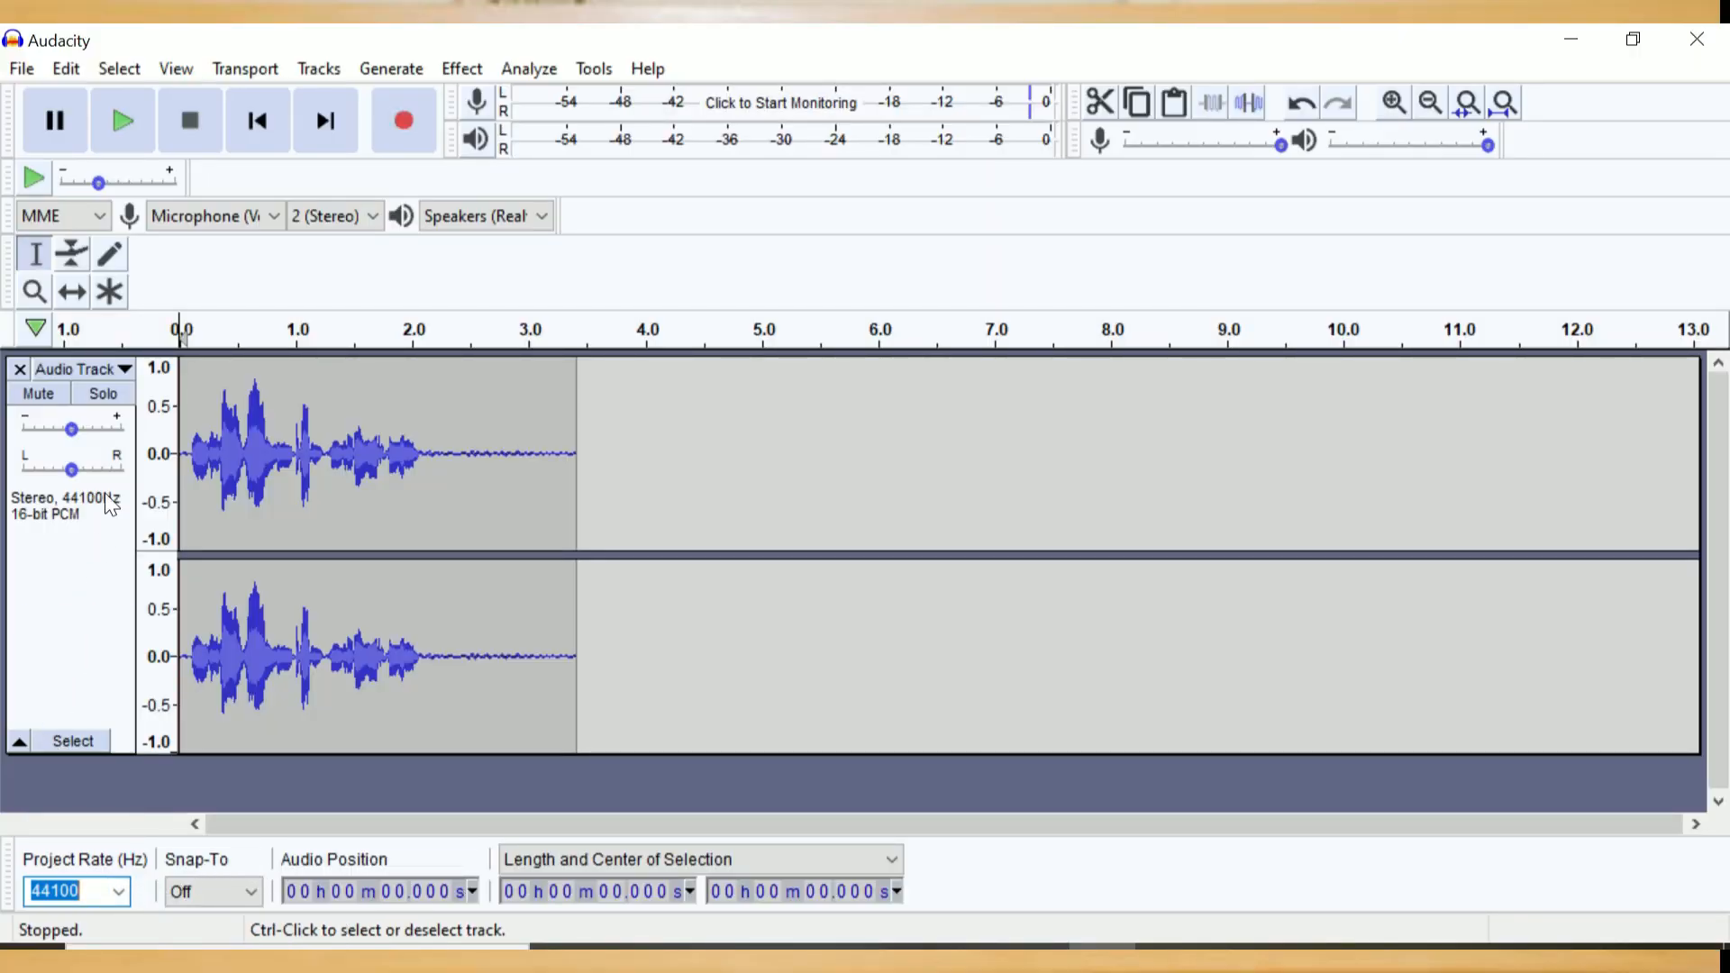
Export the recording as a signed 16-bit PCM WAV file into the sound folder
click(23, 69)
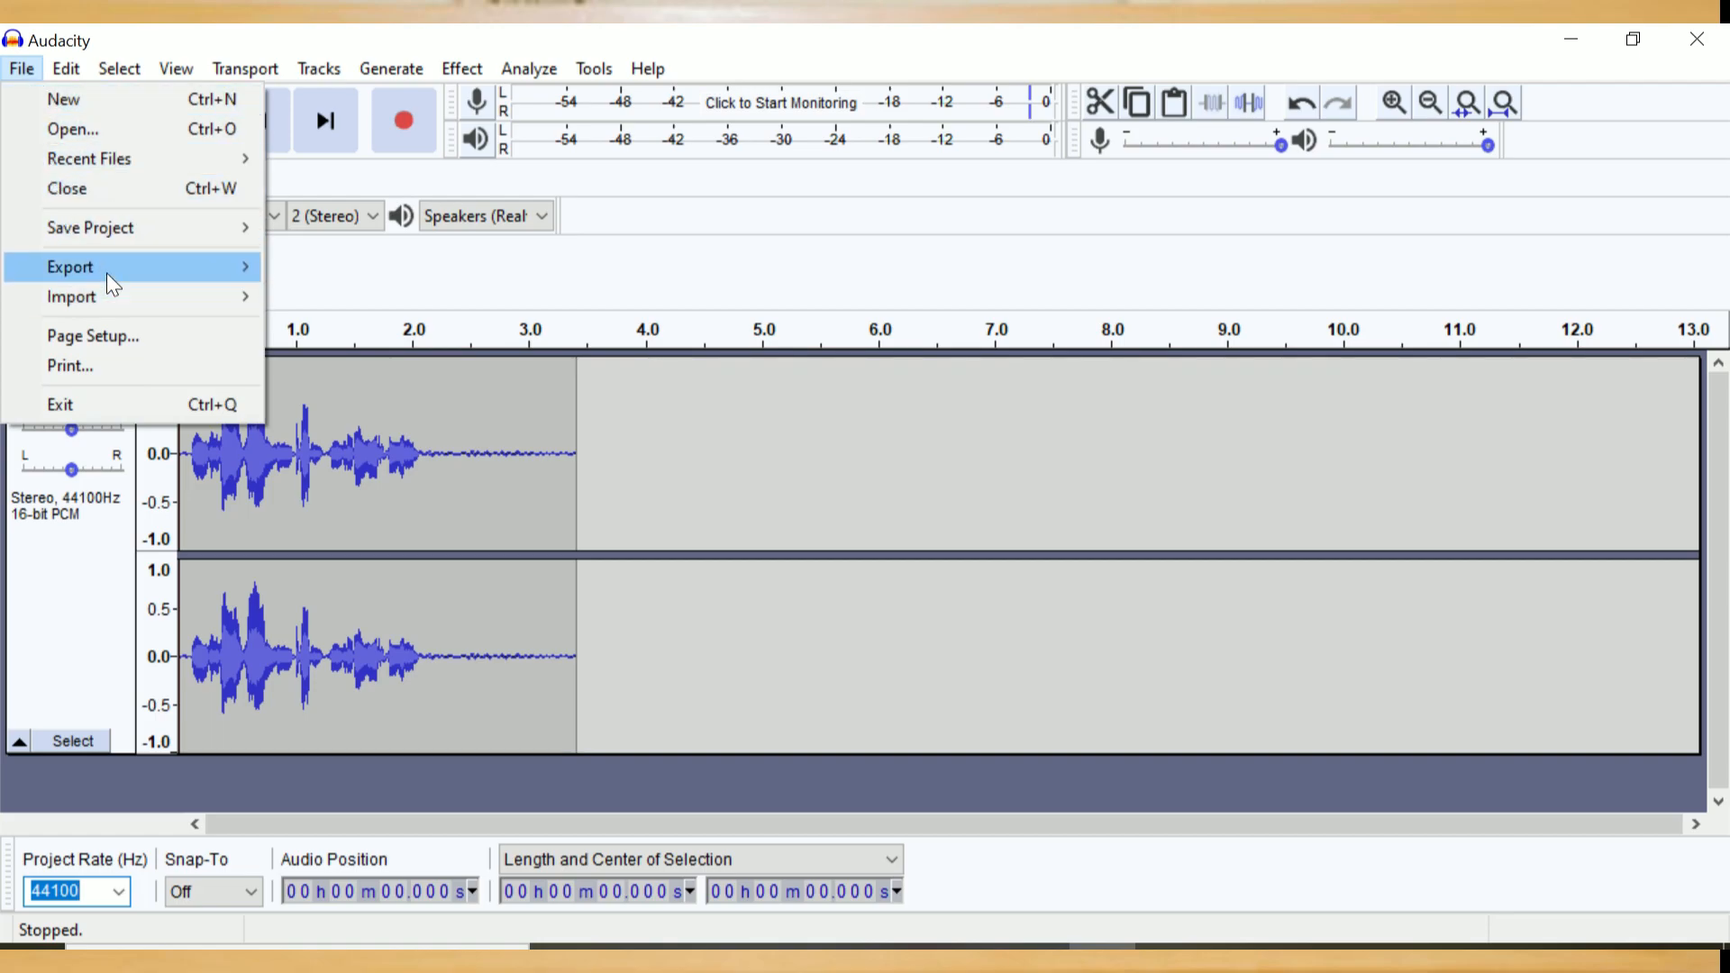
mouse_move(107, 273)
click(366, 288)
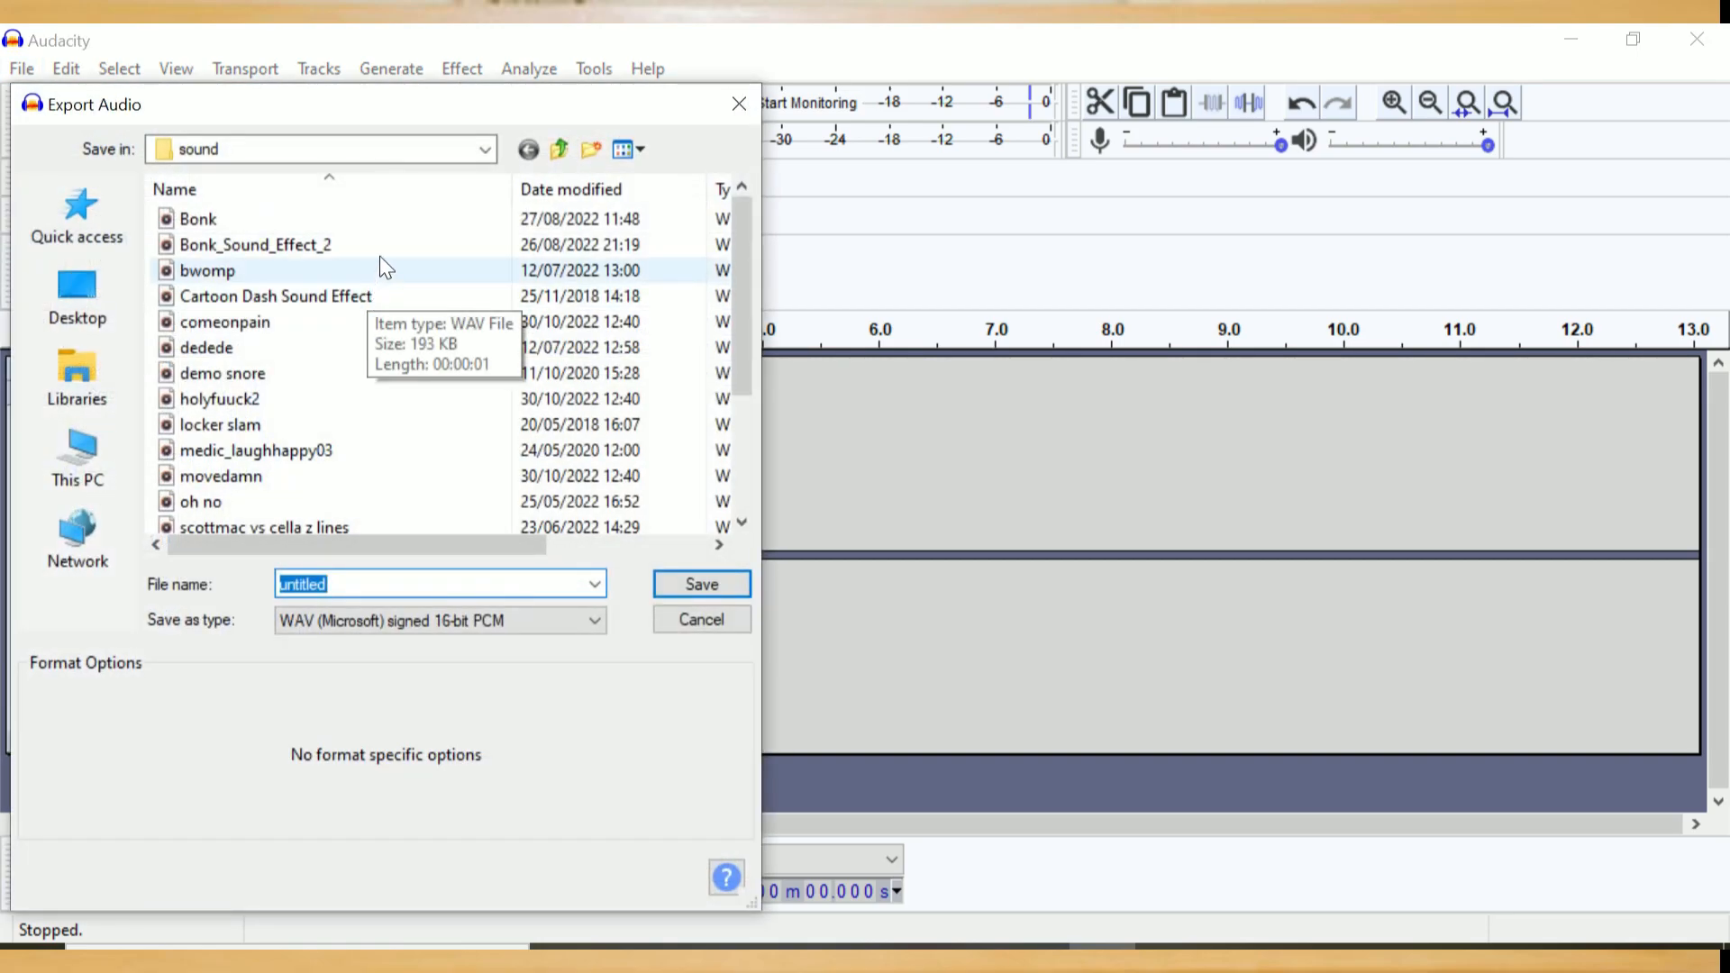
click(410, 151)
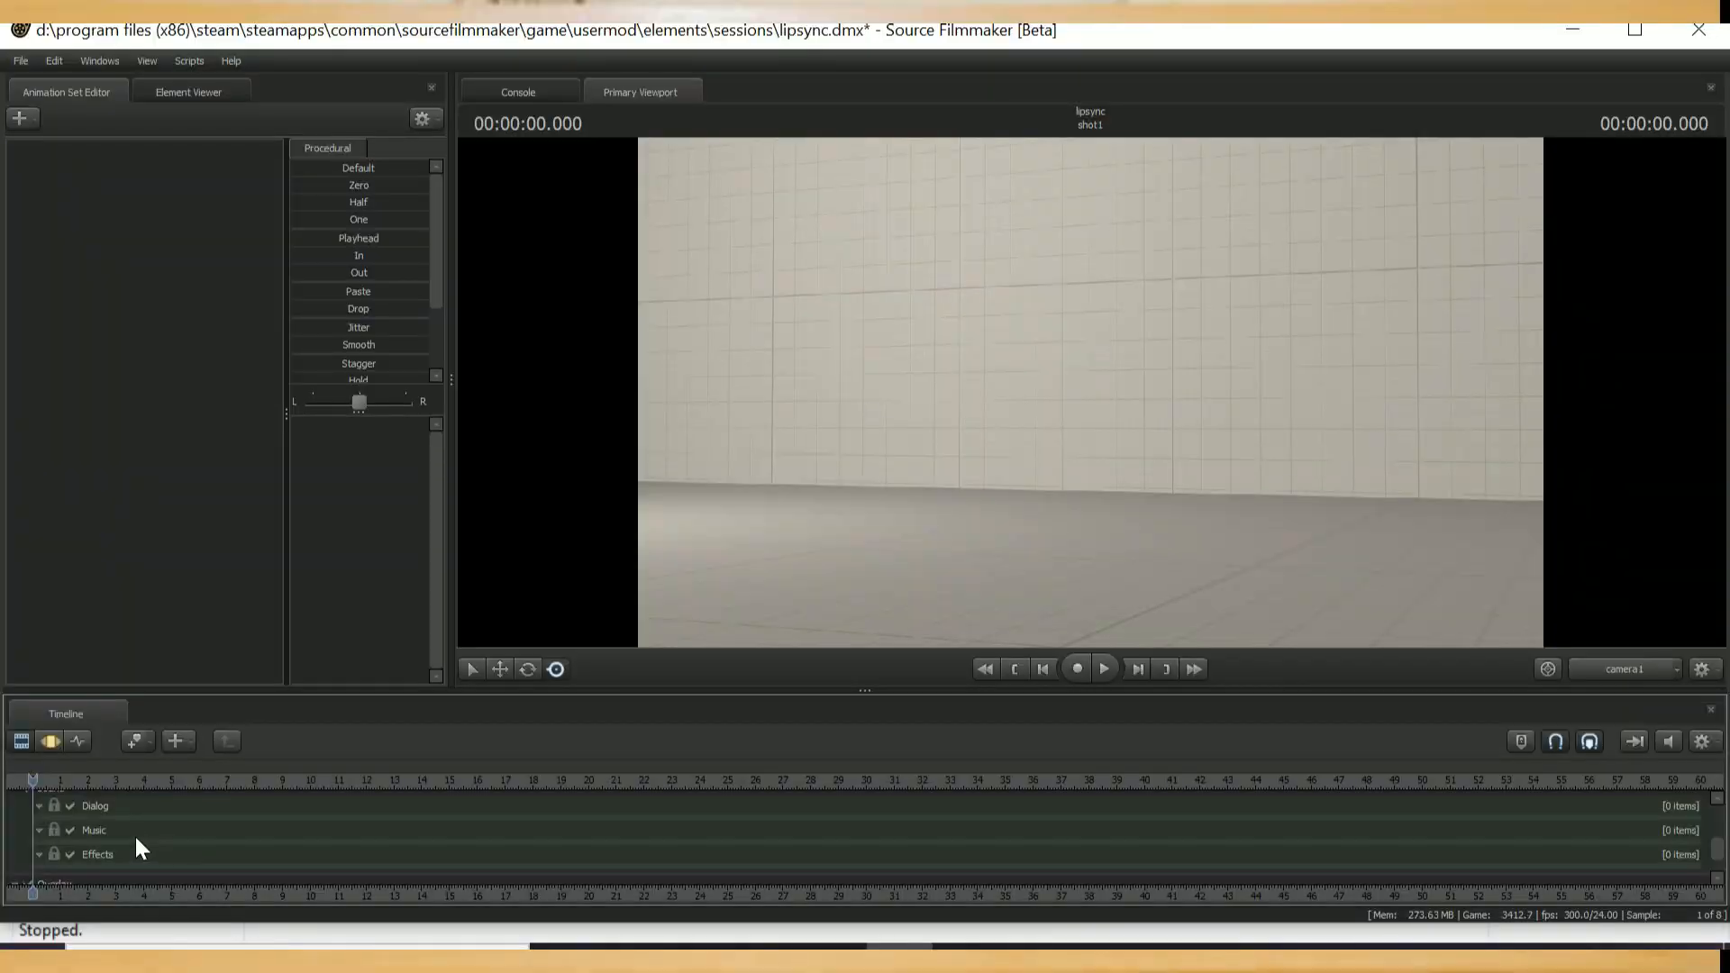
Switch back to Source Filmmaker, start adding a Music track clip, filter by "sfm tutorial test", rescan, and select sfm tutorial test.wav
right_click(133, 835)
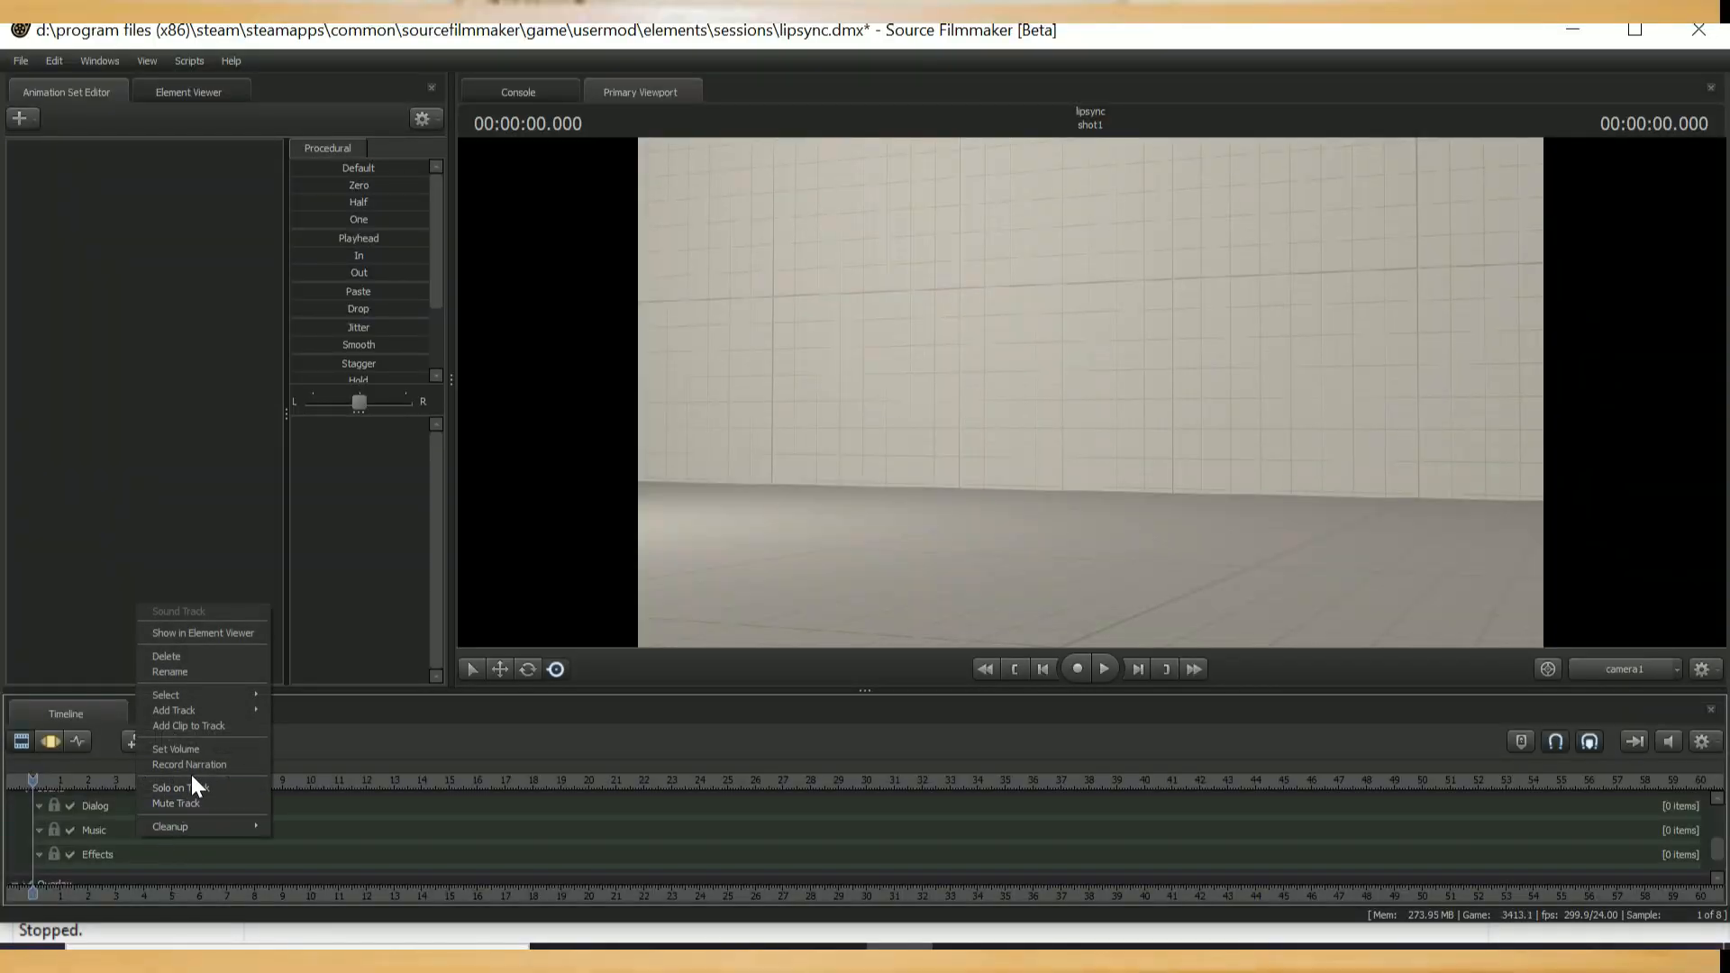
click(212, 725)
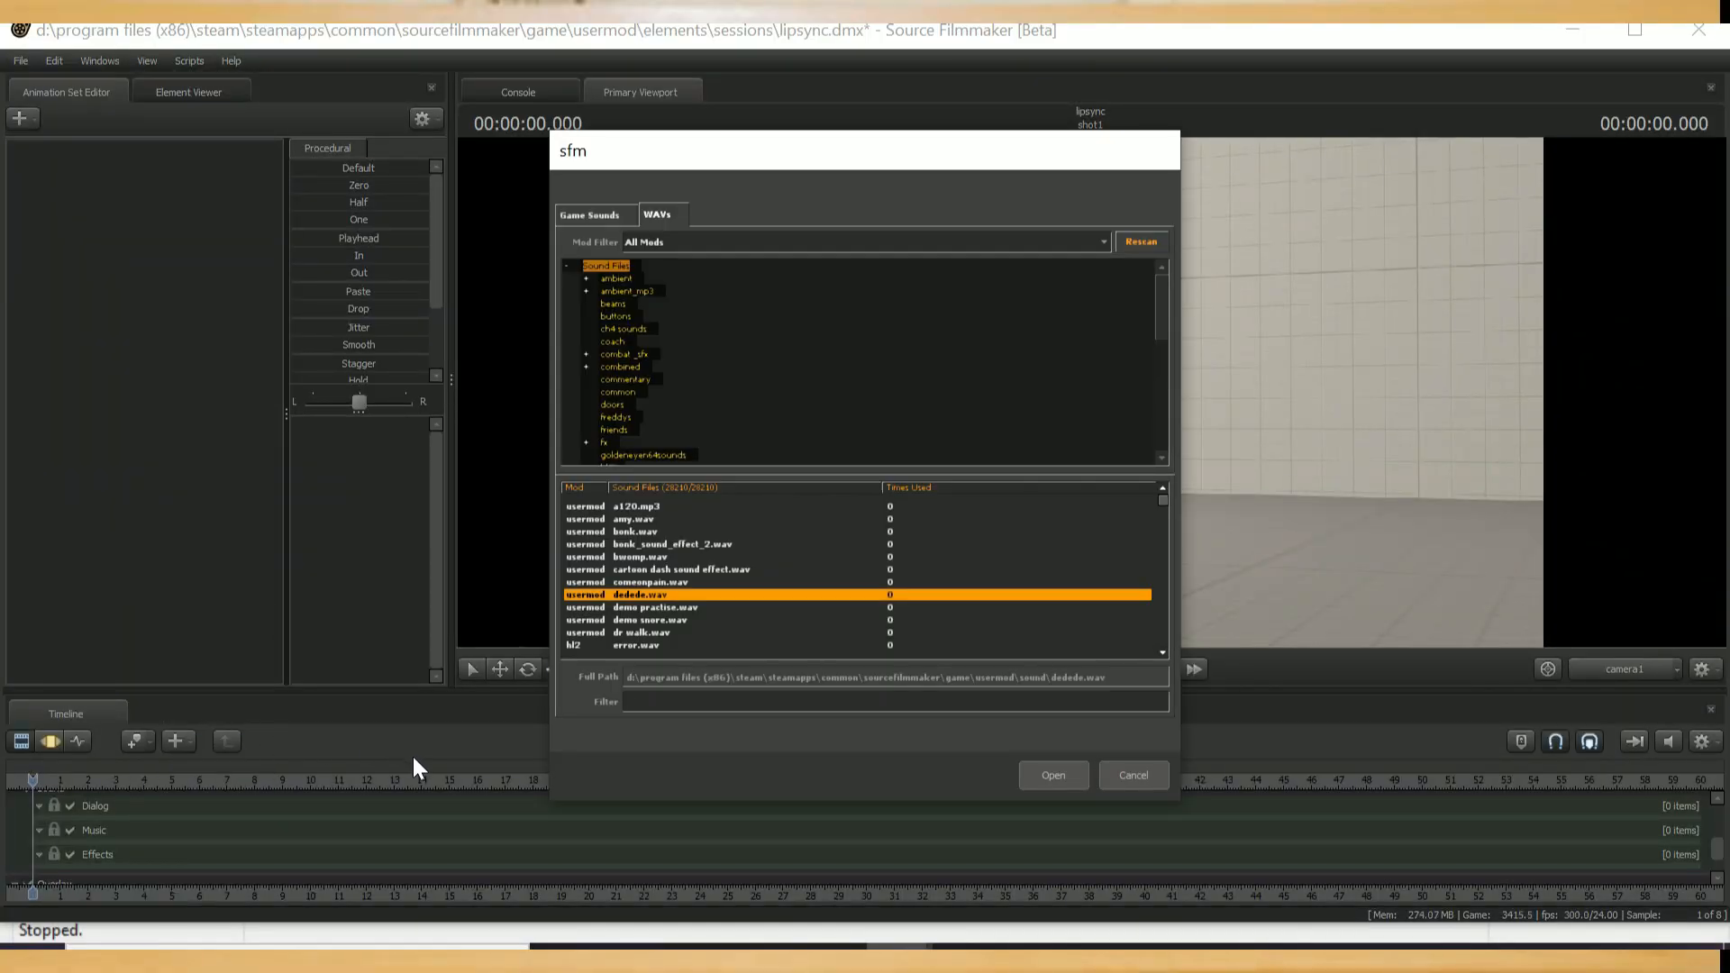
text(sfm tutorial test)
click(1137, 242)
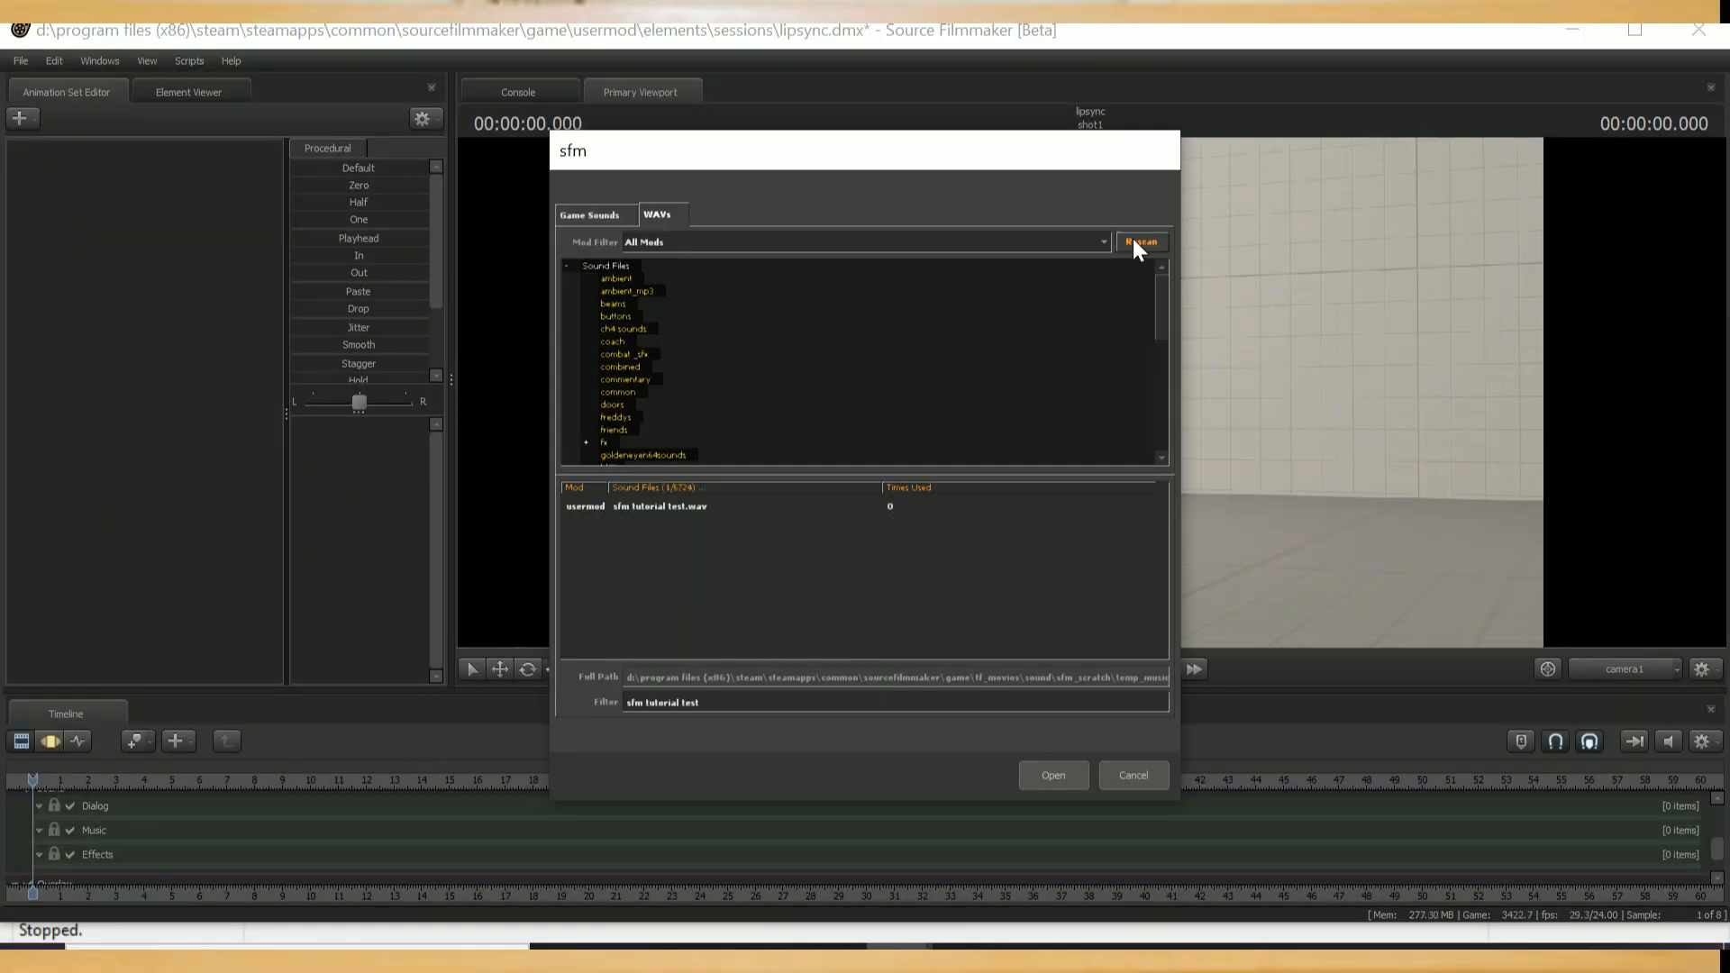
click(678, 506)
Examine the mod filter choices for the sound files, including usermod
click(667, 241)
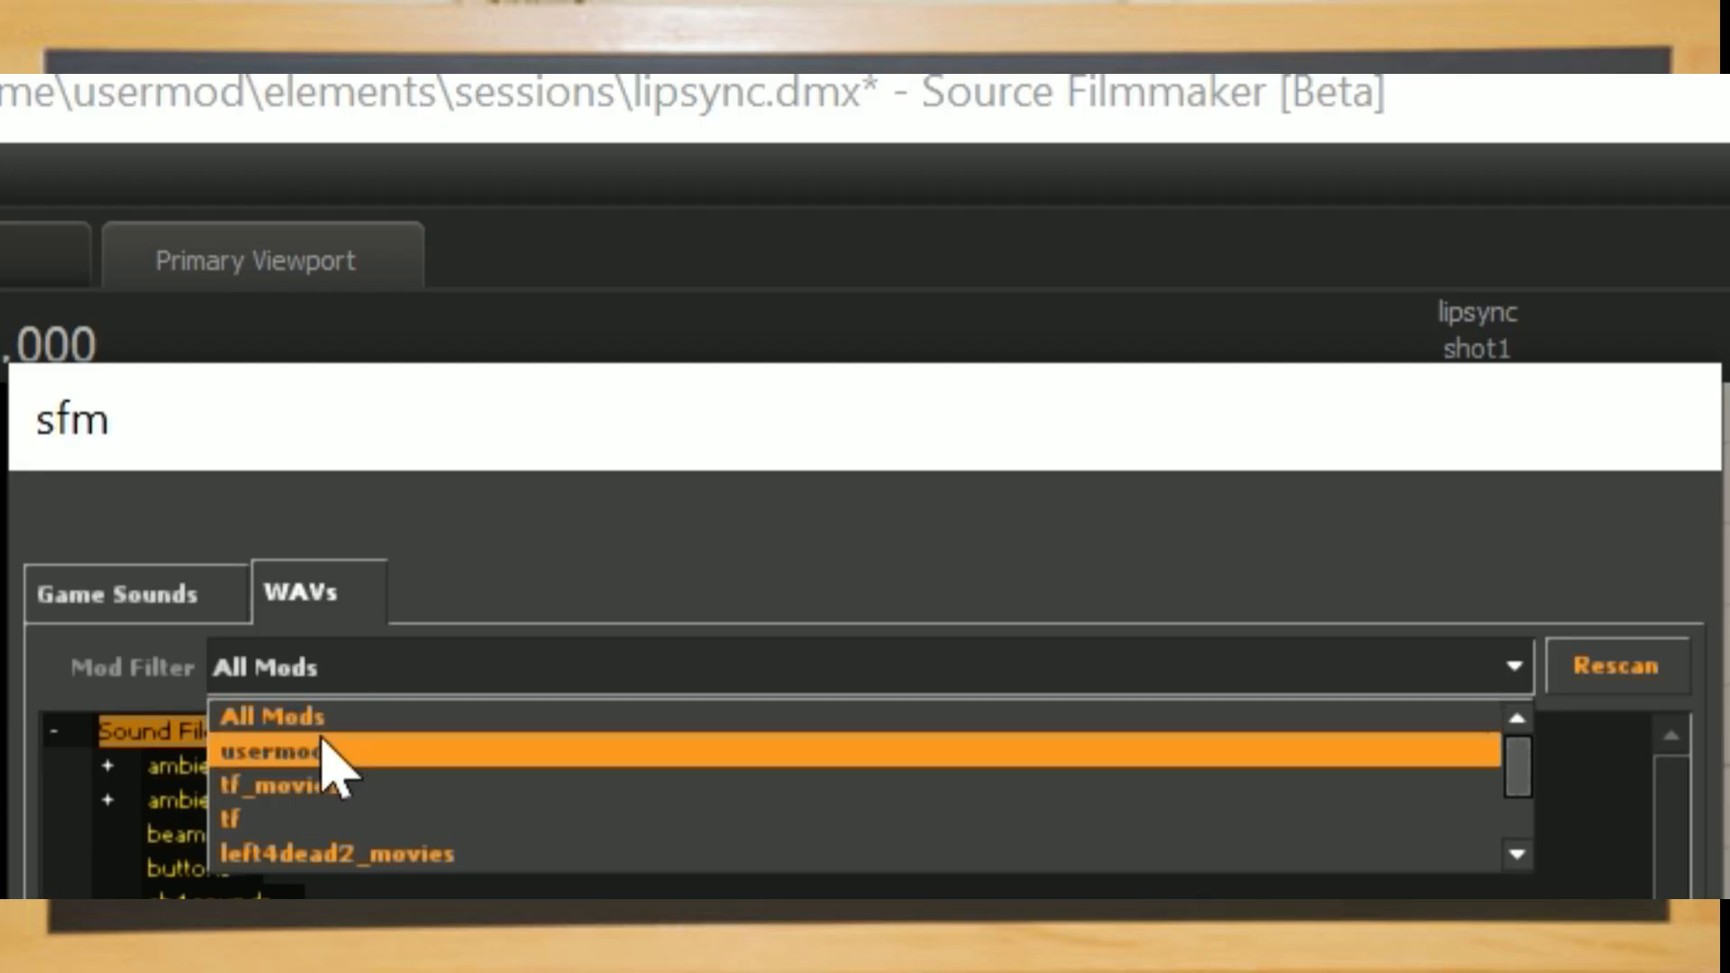
click(671, 271)
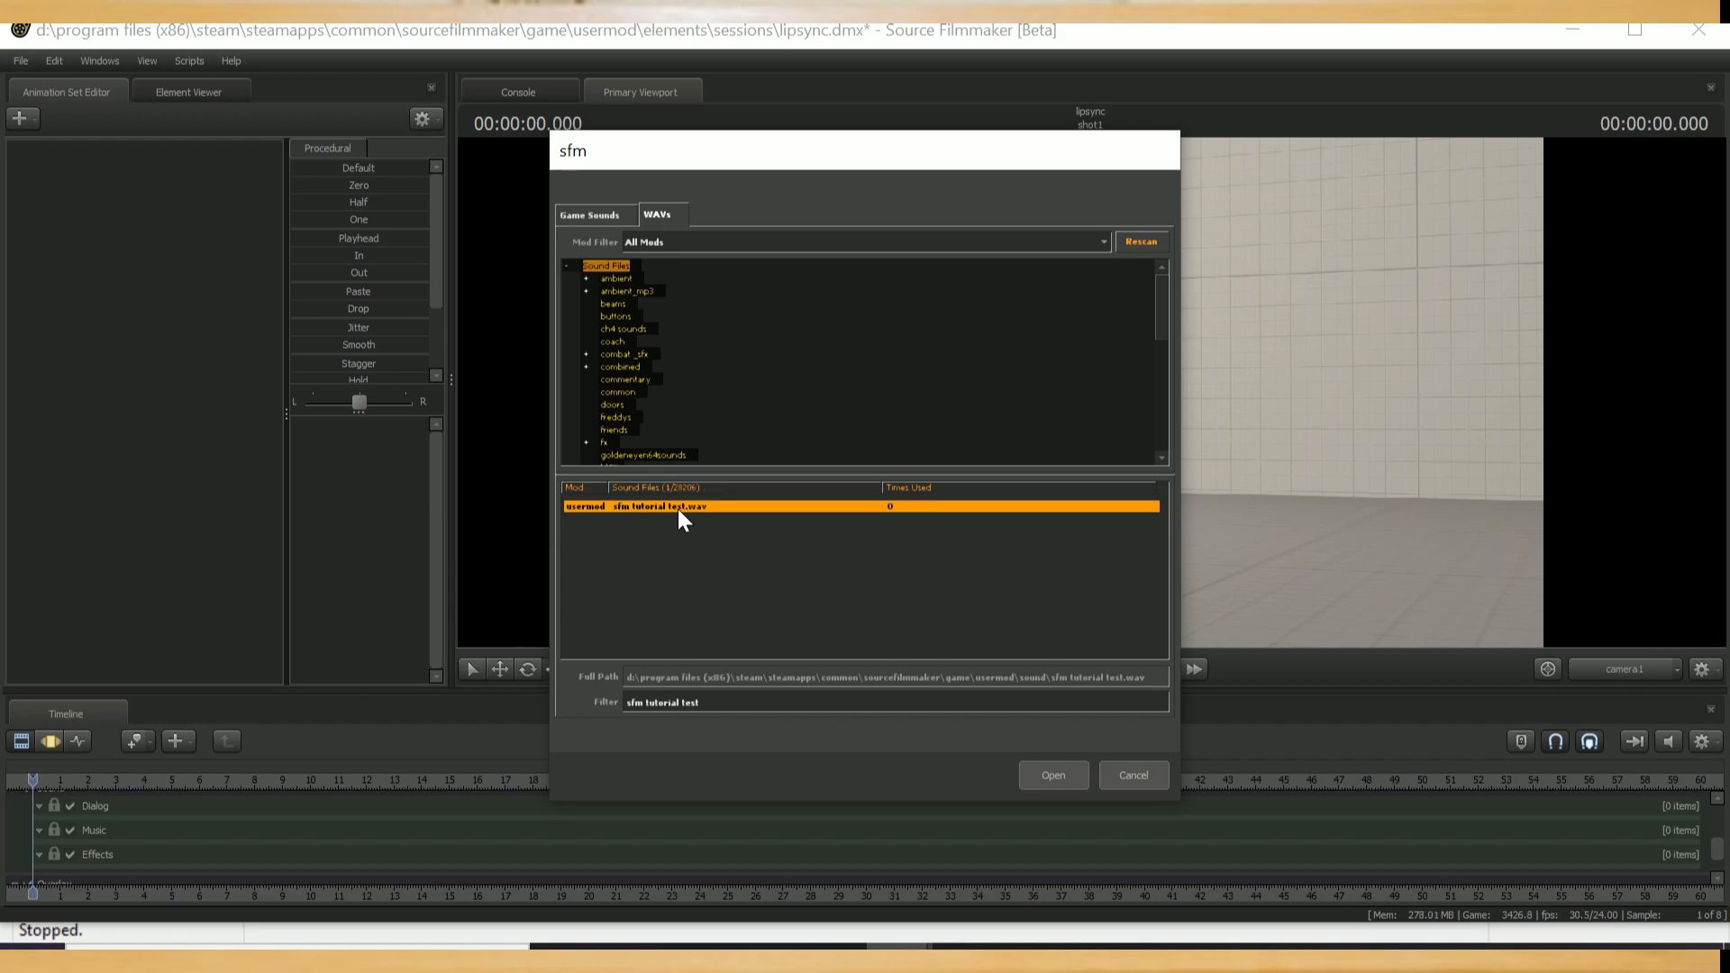
click(666, 239)
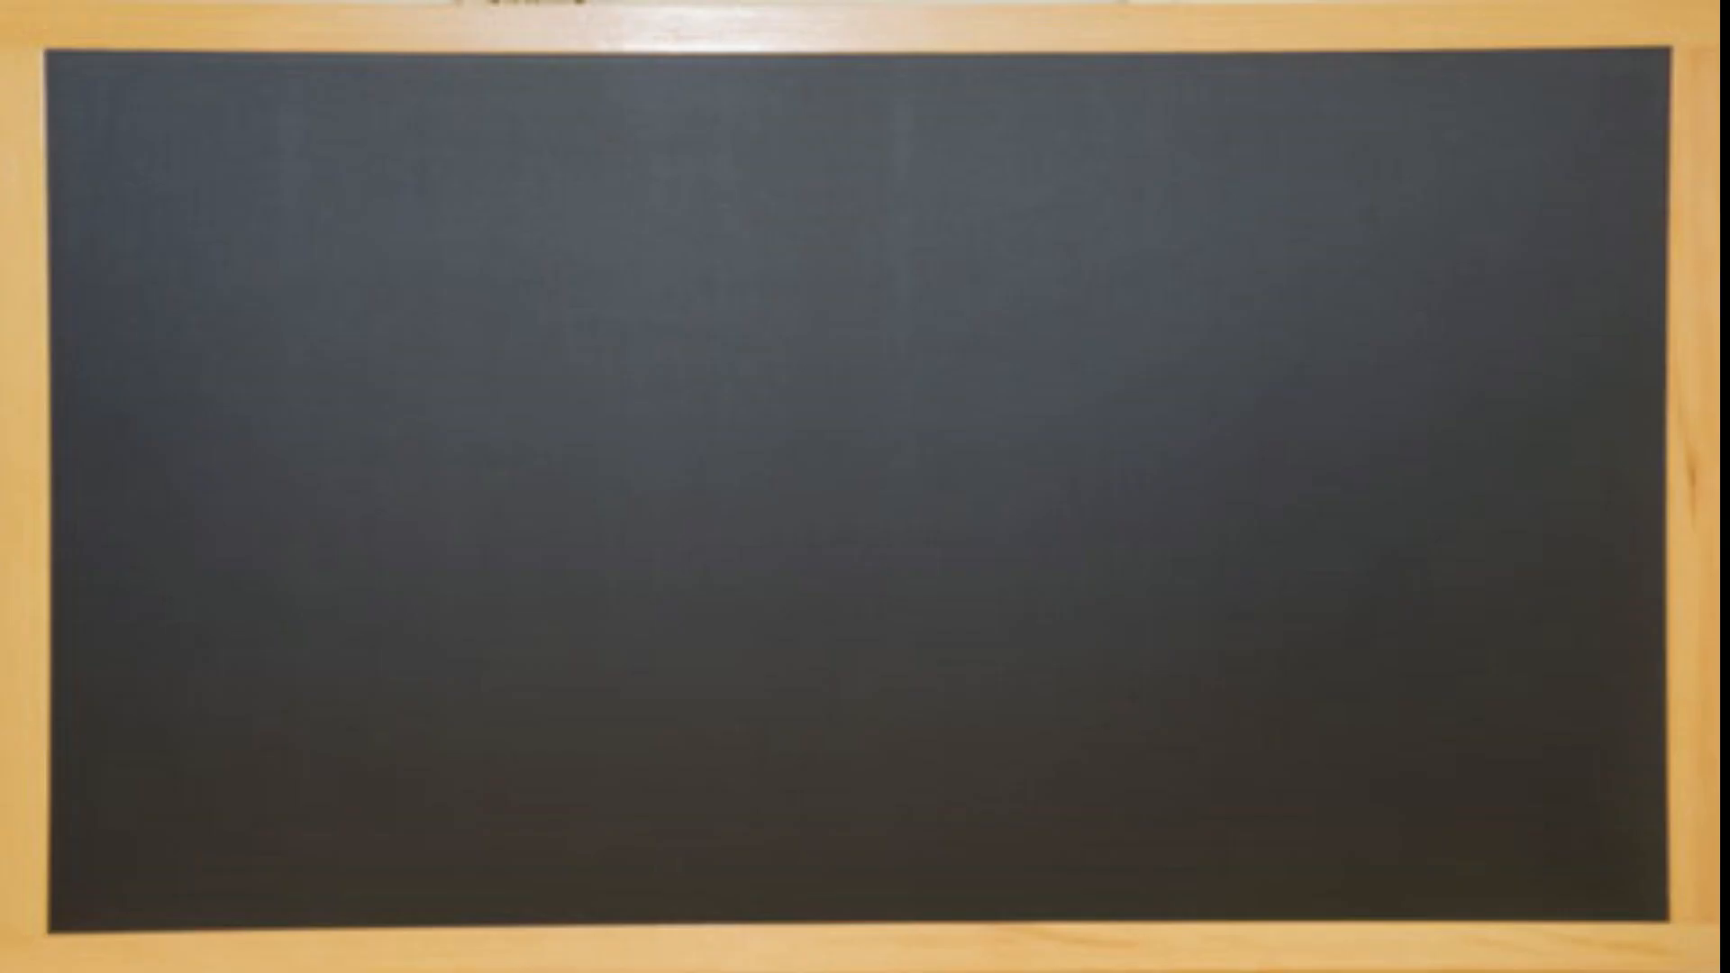